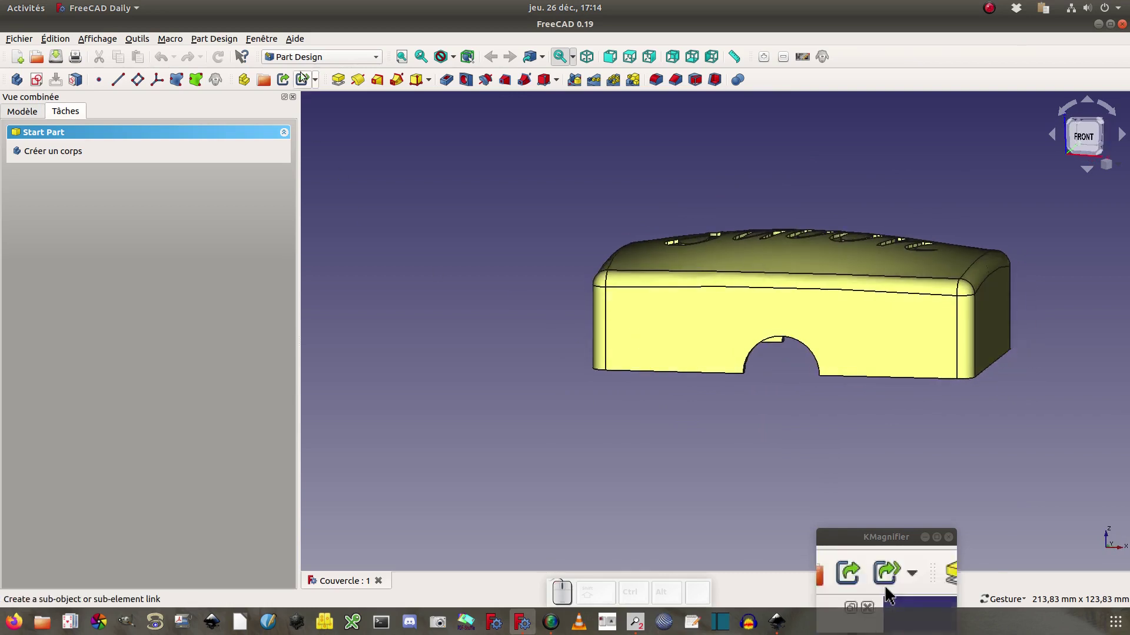
# Check the version and build information of the installed FreeCAD.
pyautogui.click(296, 38)
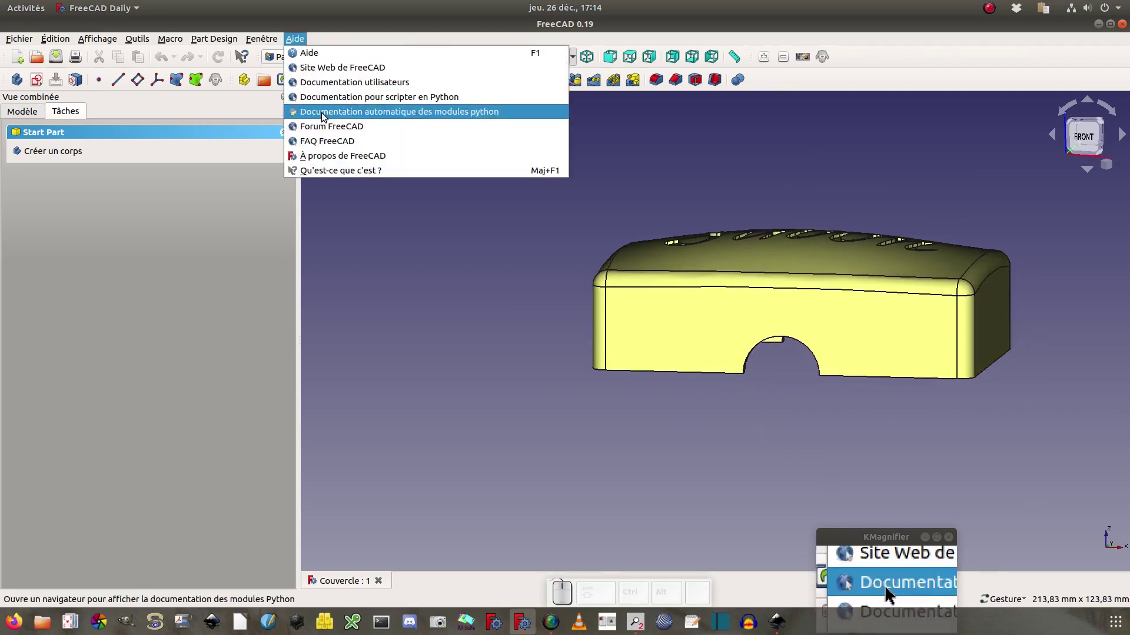
pyautogui.click(333, 155)
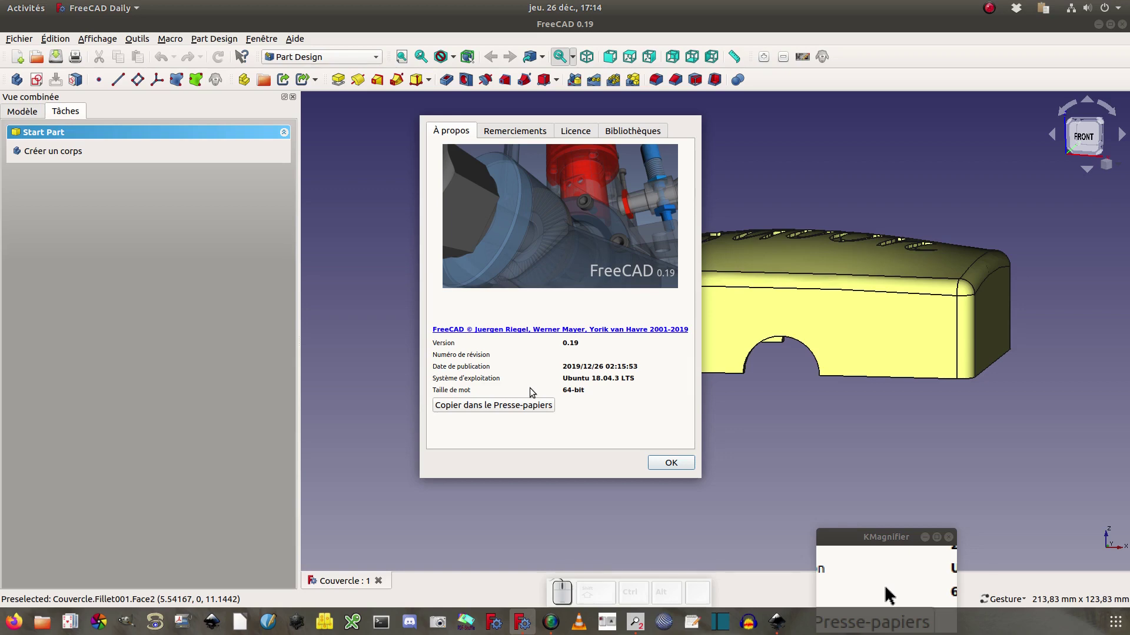
pyautogui.click(656, 463)
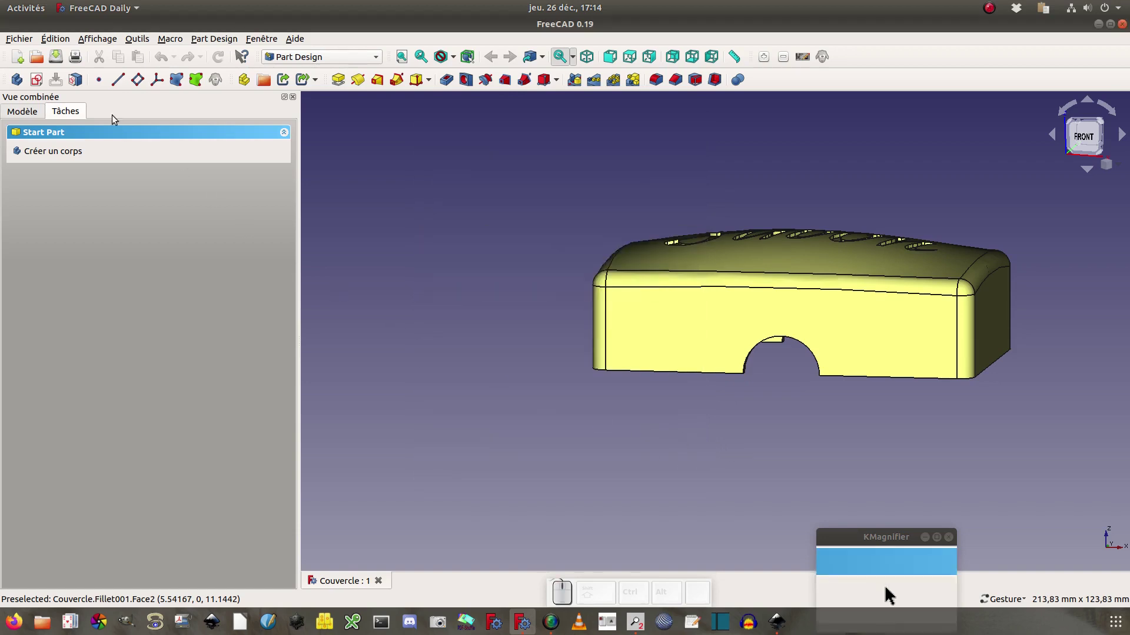
# Create a new empty document, add a body to it and start a new sketch in that body.
pyautogui.click(24, 60)
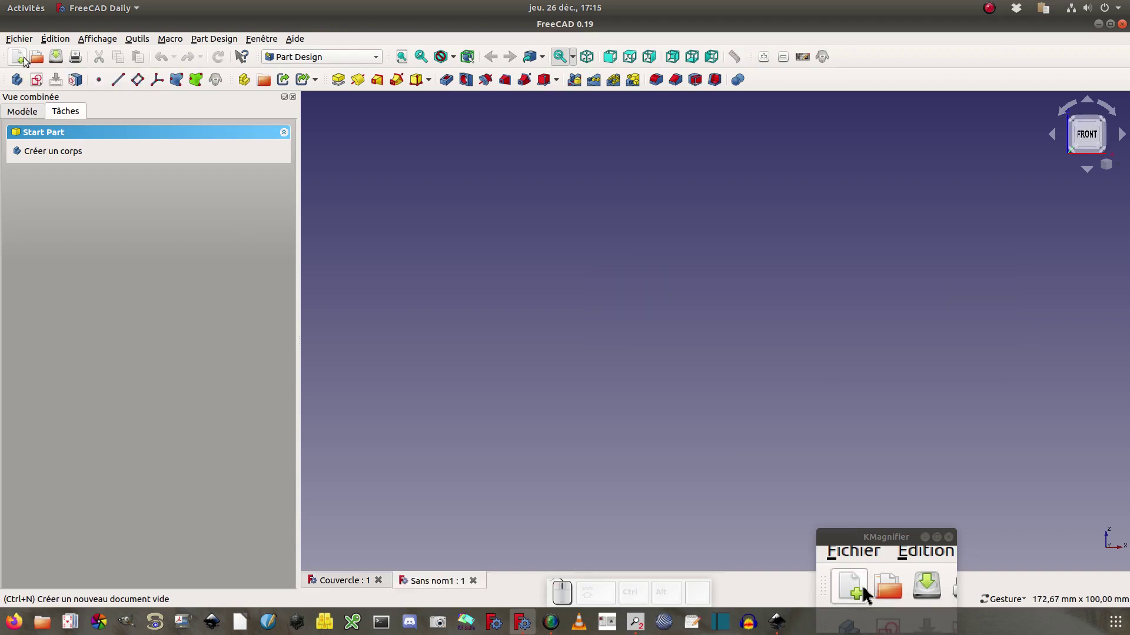
pyautogui.click(72, 151)
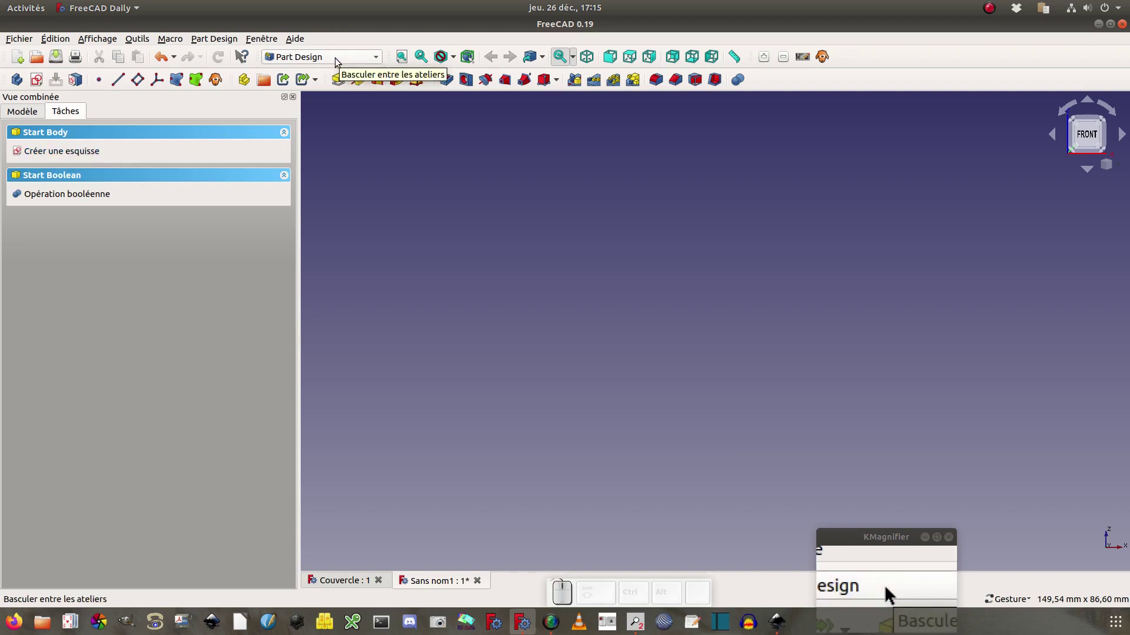
pyautogui.click(90, 151)
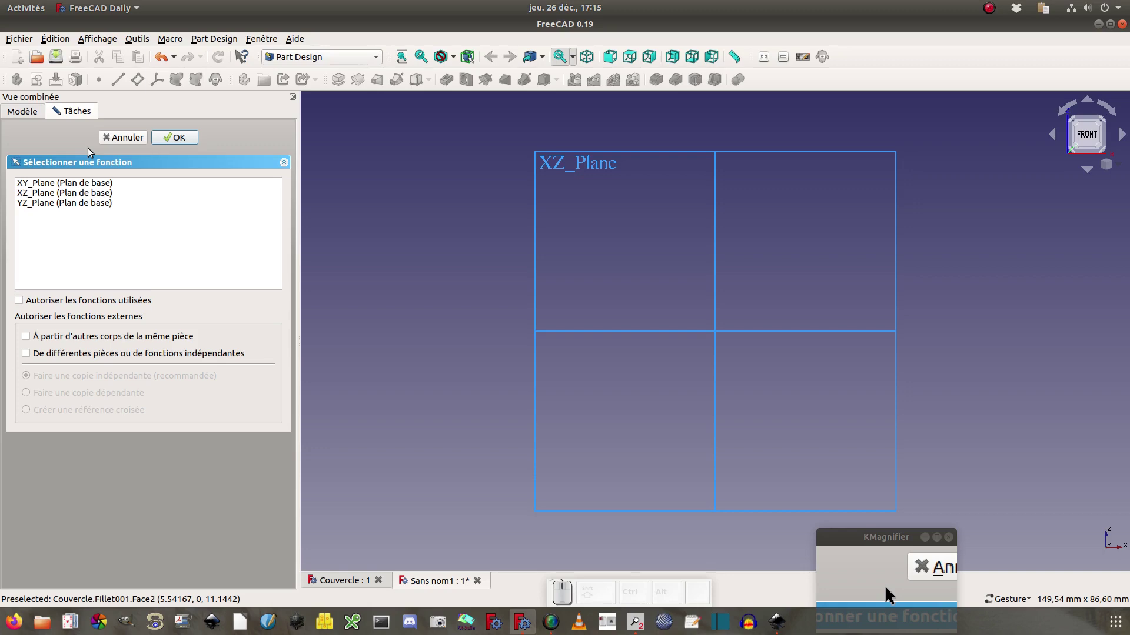
# Examine the finished Couvercle model from the front, top, right and bottom views, and return to the new document.
pyautogui.click(324, 581)
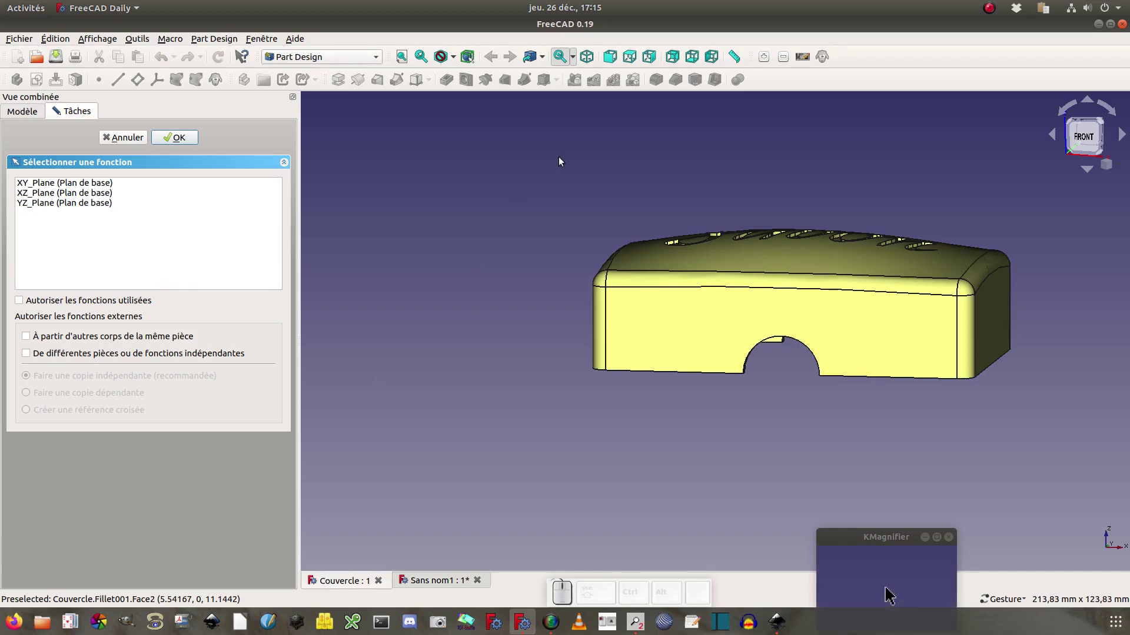
pyautogui.click(609, 59)
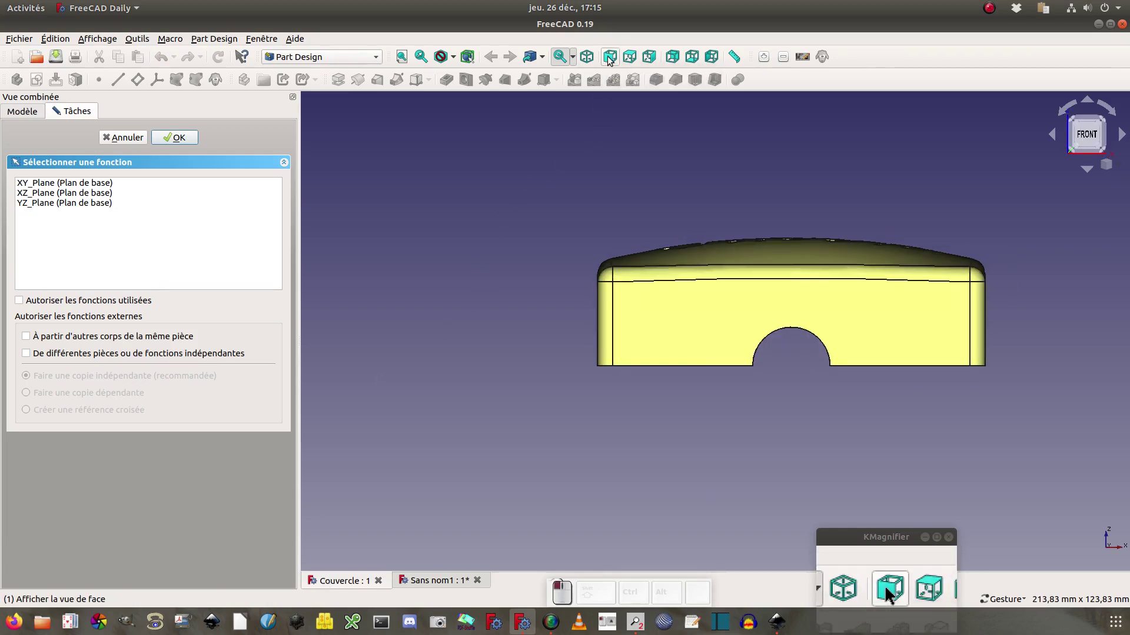
pyautogui.moveTo(536, 245)
pyautogui.mouseDown()
pyautogui.moveTo(537, 290)
pyautogui.moveTo(545, 234)
pyautogui.mouseUp()
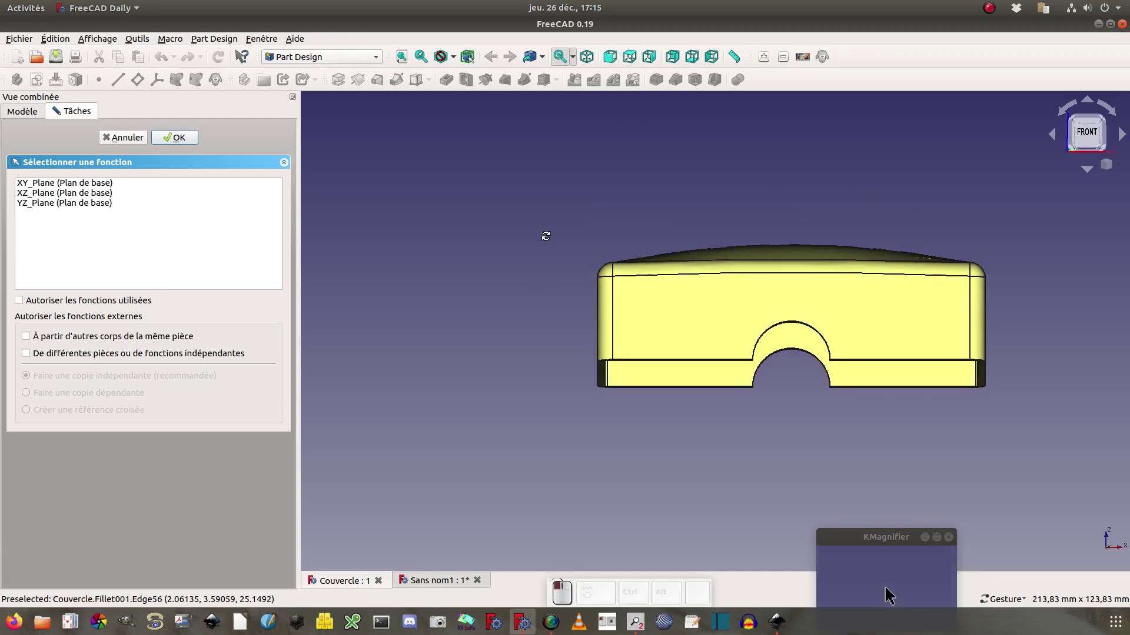
pyautogui.click(628, 58)
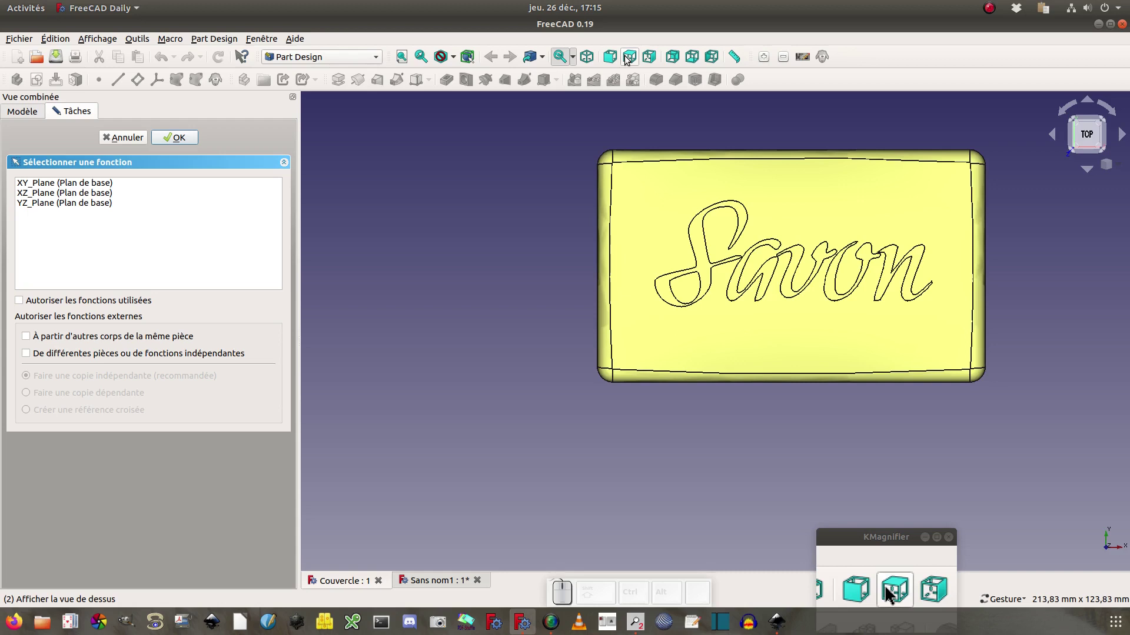
pyautogui.click(651, 58)
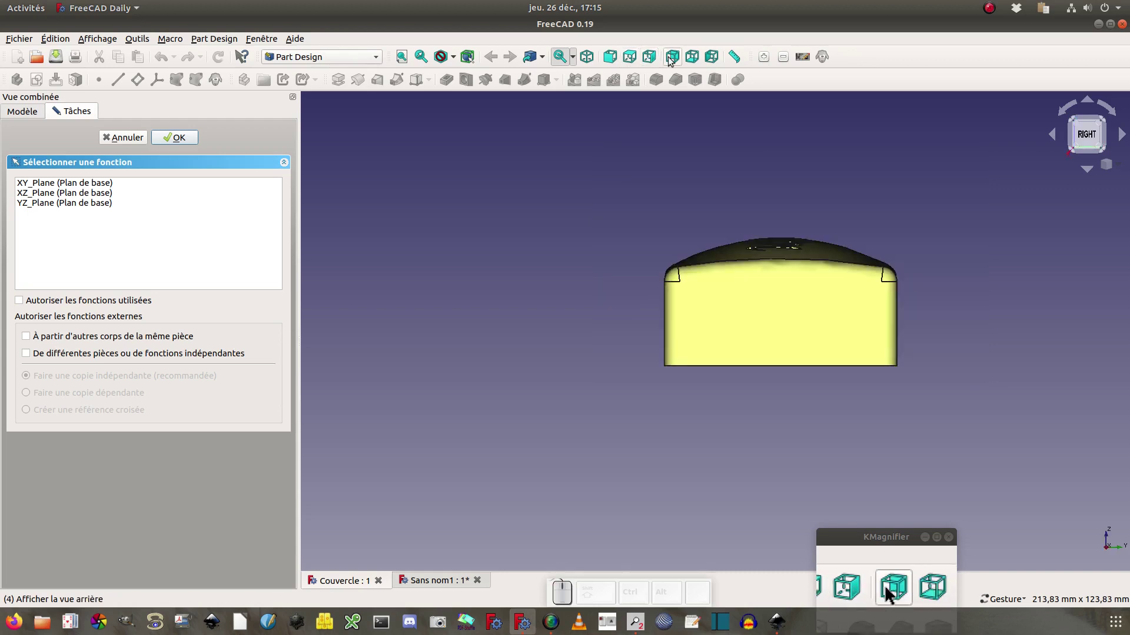
pyautogui.click(691, 59)
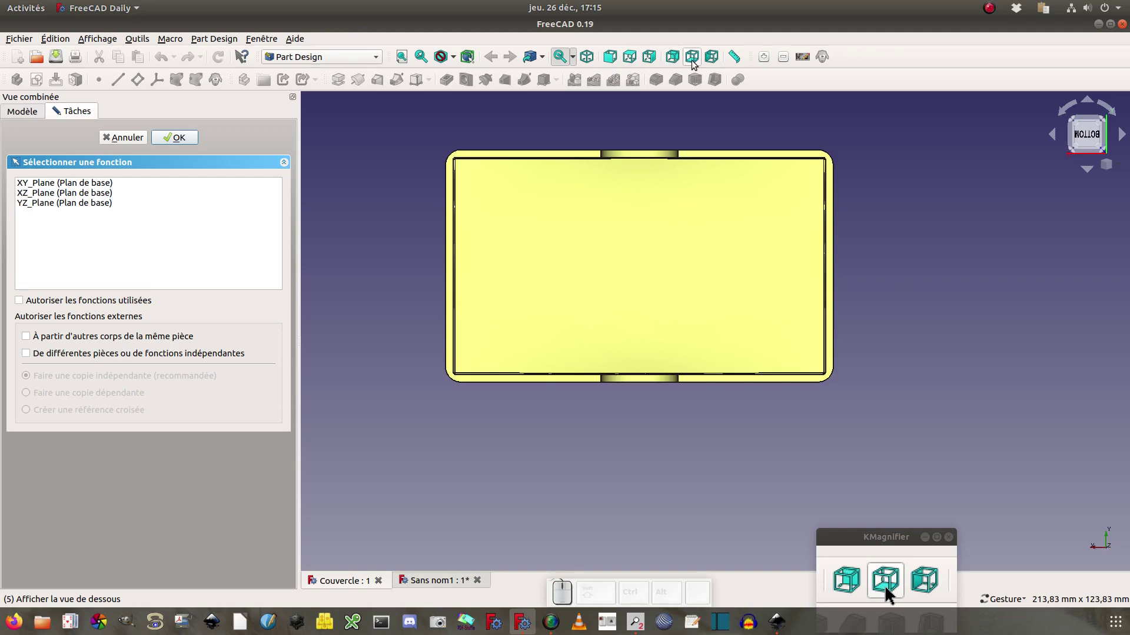
pyautogui.click(611, 58)
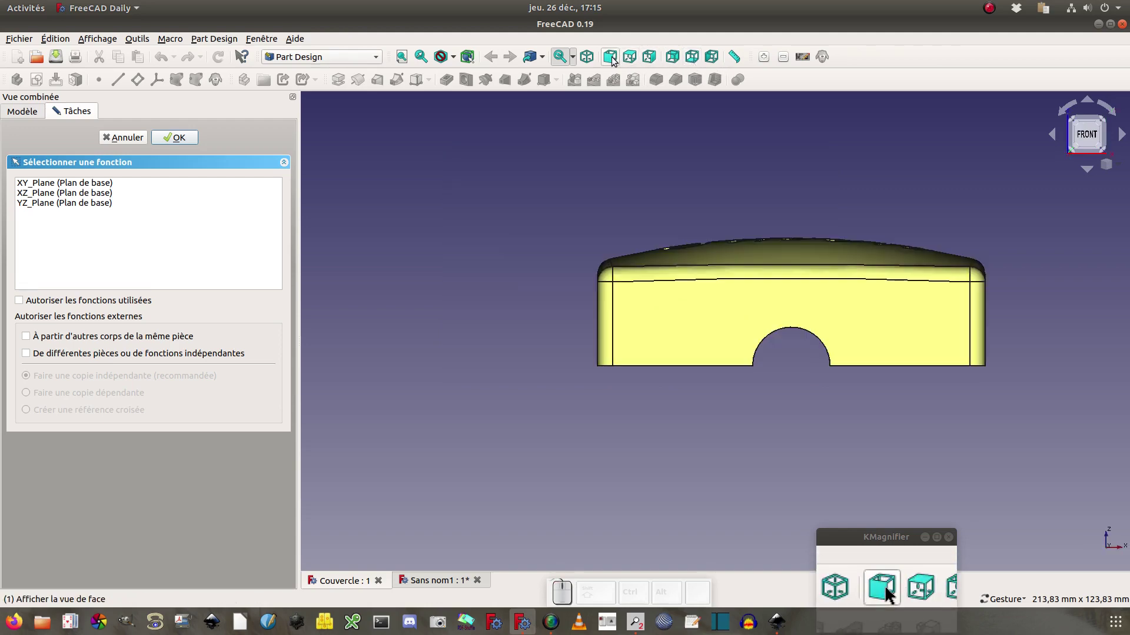
pyautogui.click(439, 583)
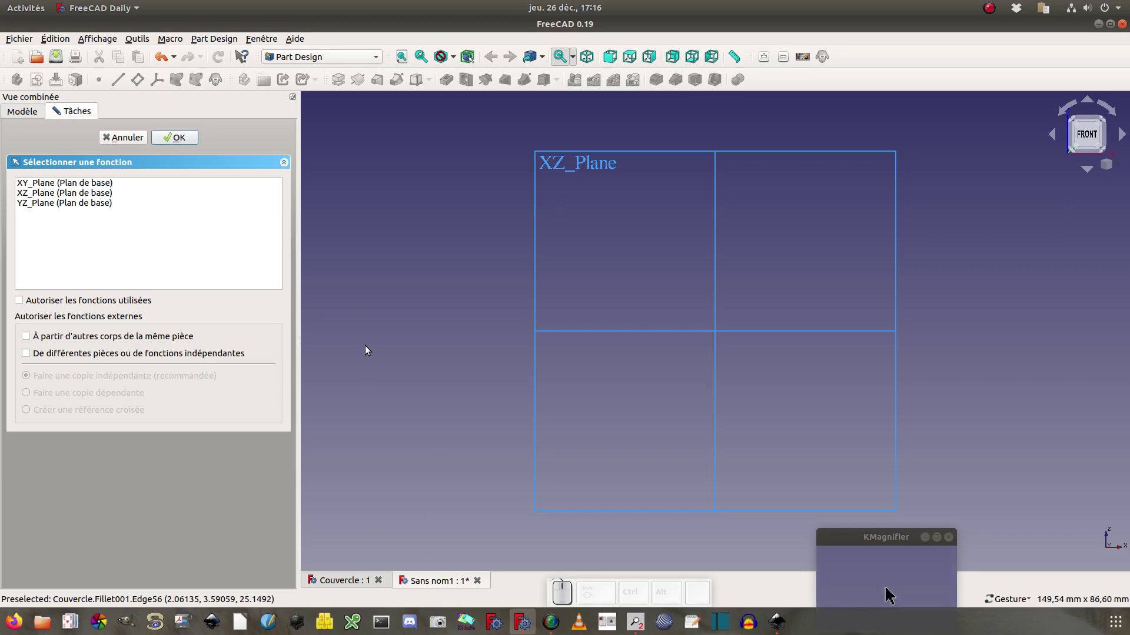
# Place the sketch on the YZ plane and draw a rectangle above and to the right of the origin.
pyautogui.click(100, 206)
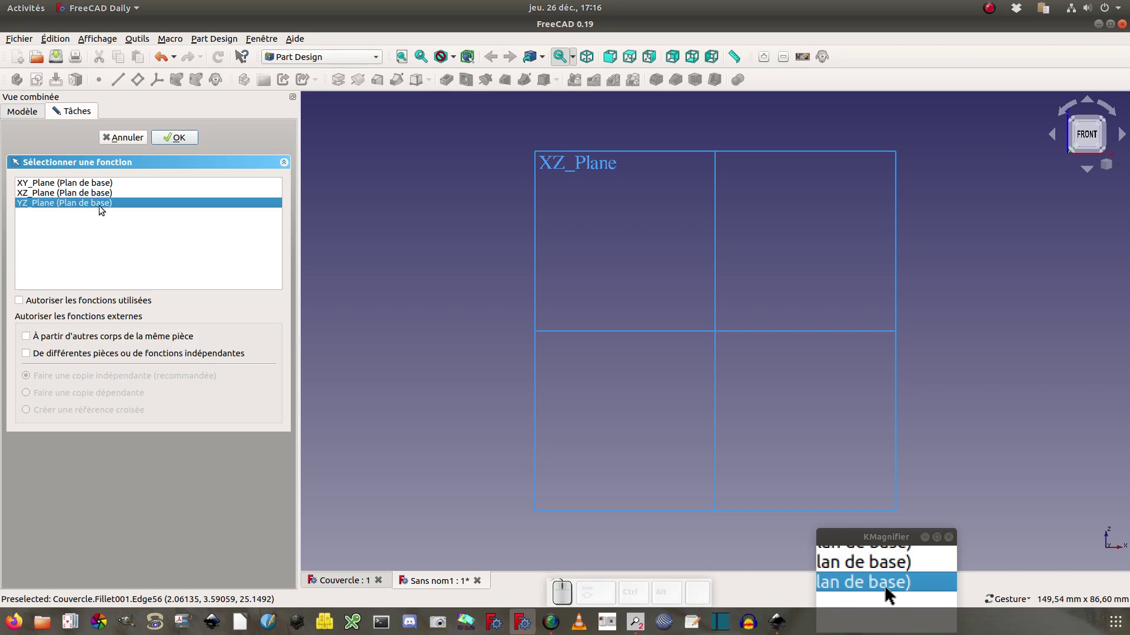
pyautogui.click(178, 138)
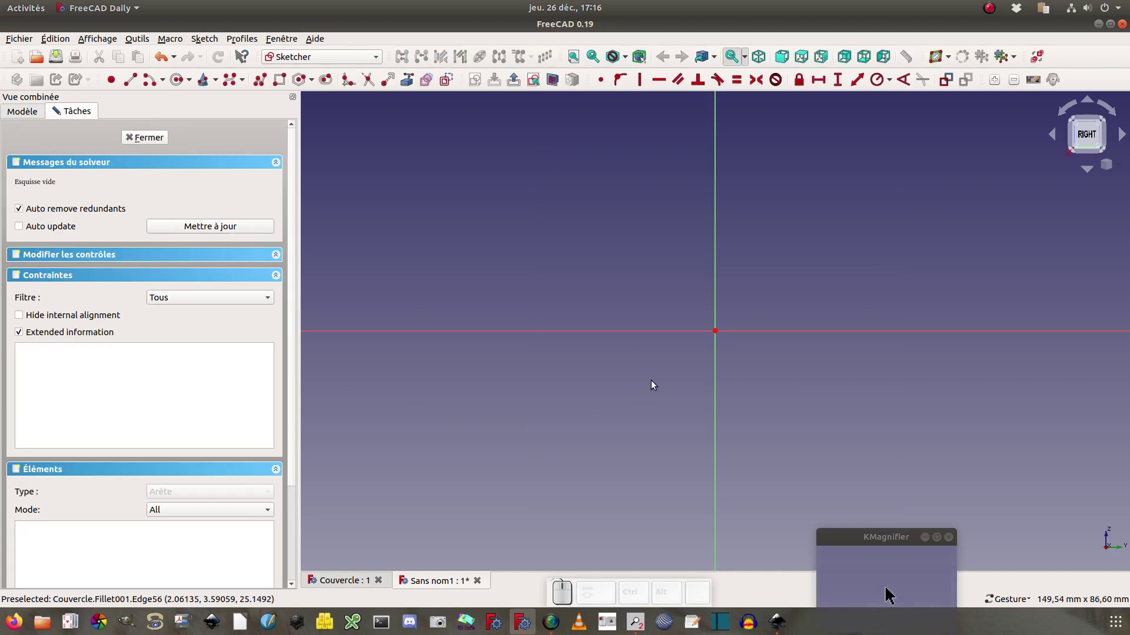
pyautogui.moveTo(650, 383)
pyautogui.mouseDown(button='right')
pyautogui.moveTo(537, 414)
pyautogui.moveTo(441, 462)
pyautogui.mouseUp(button='right')
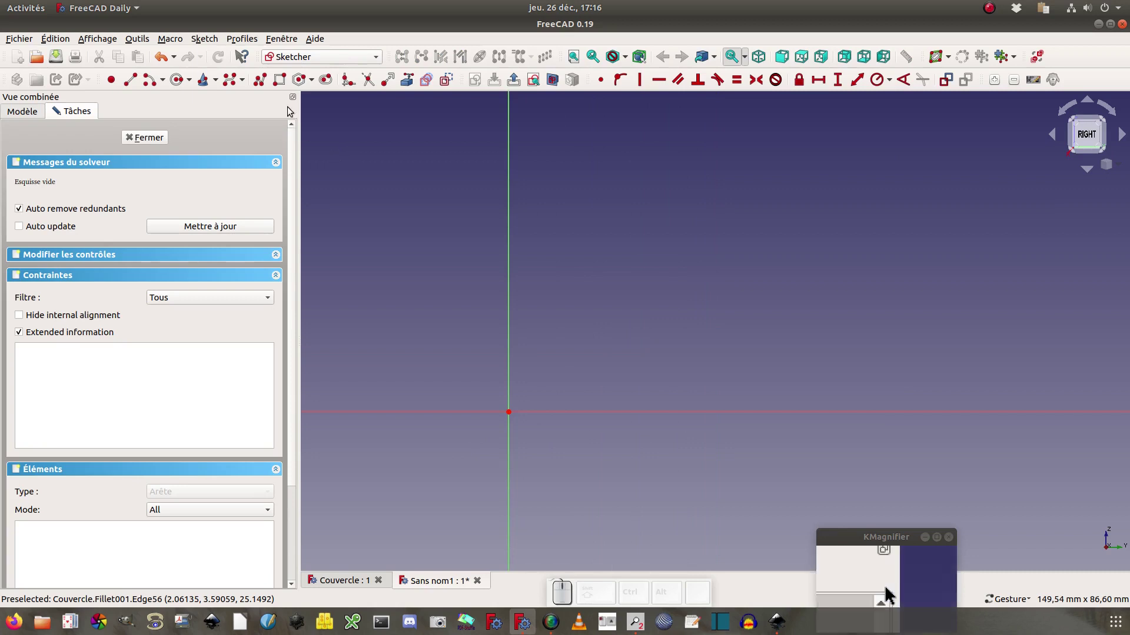
pyautogui.click(279, 80)
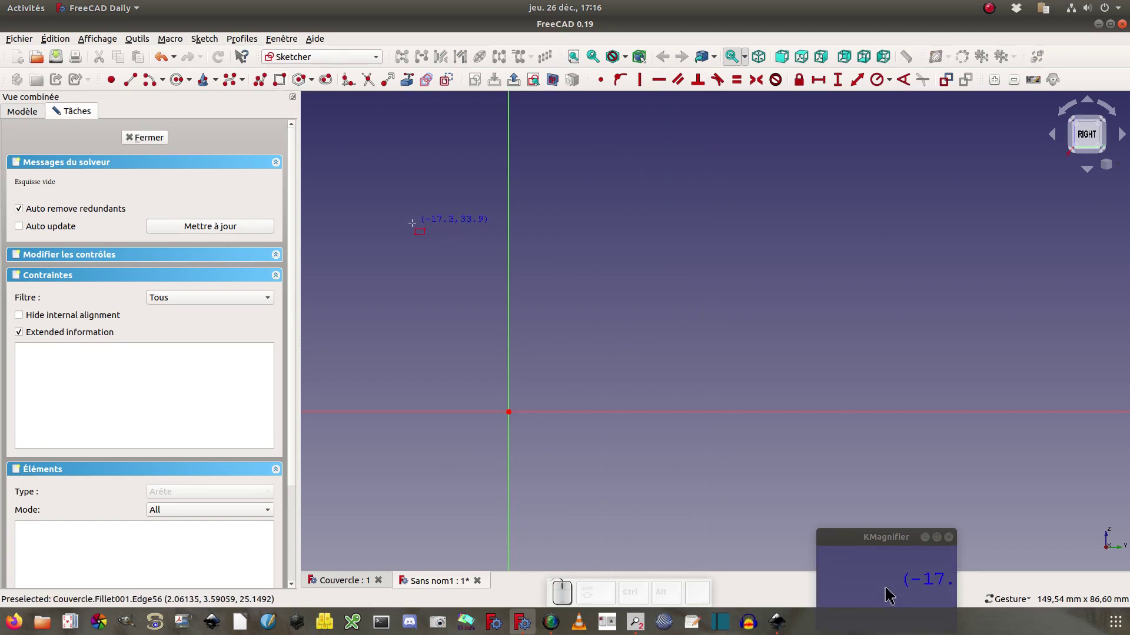
pyautogui.click(553, 308)
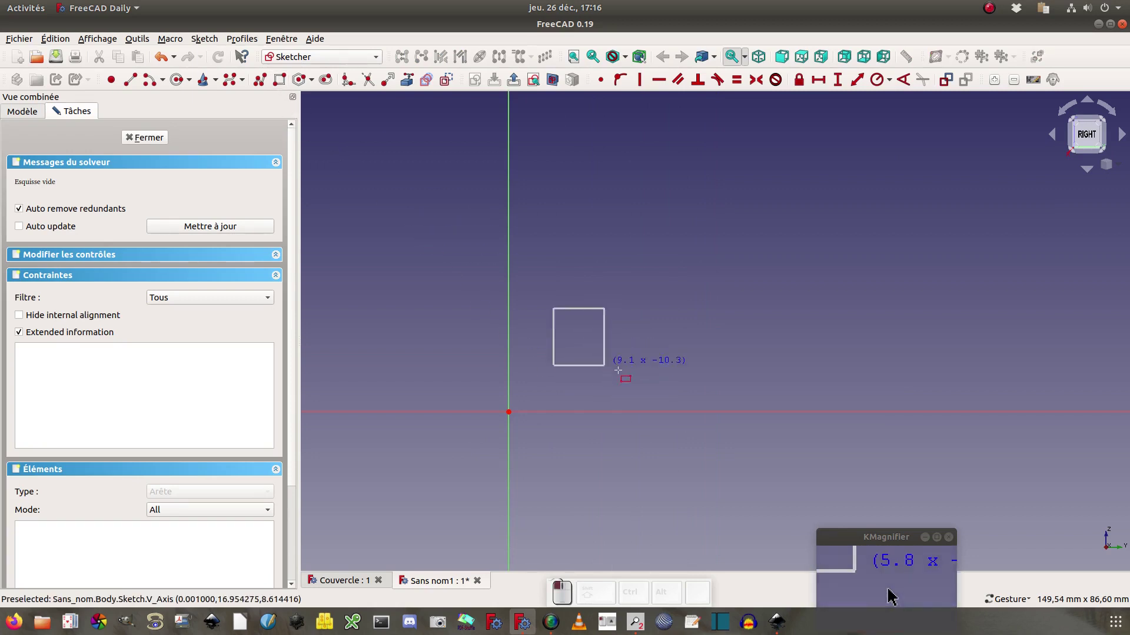
pyautogui.click(786, 389)
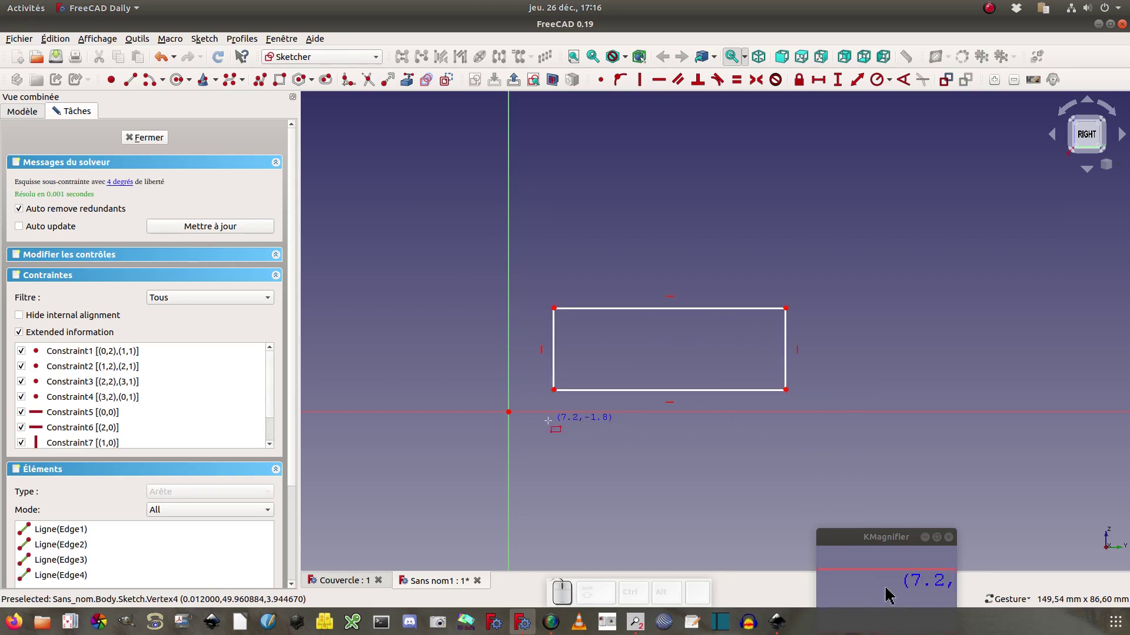
pyautogui.rightClick(596, 435)
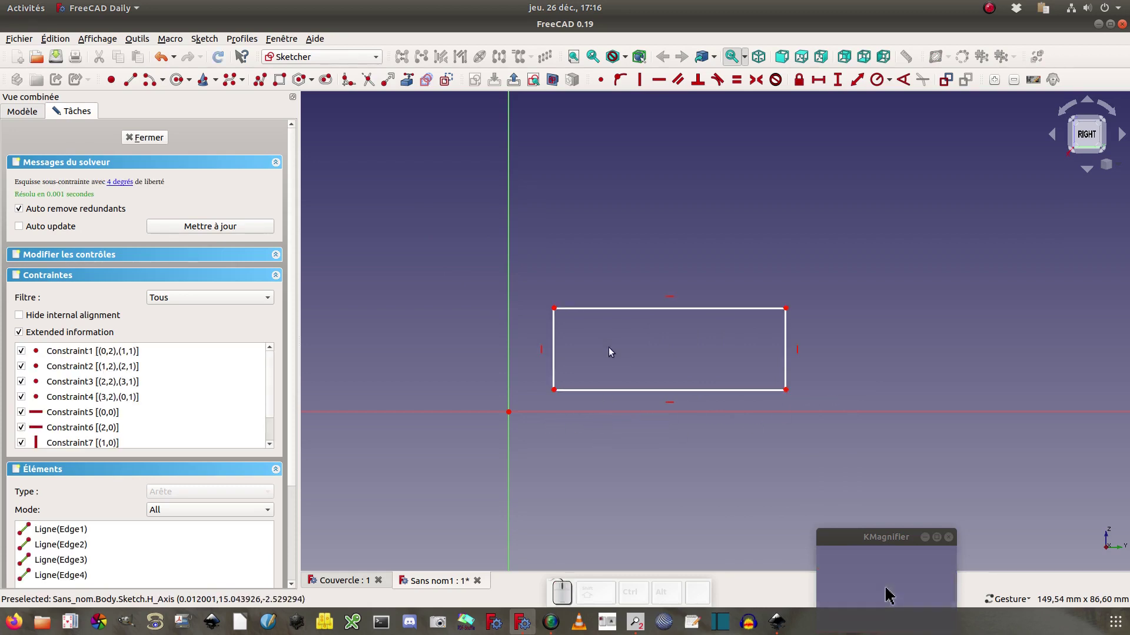
# Replace the rectangle's top edge with an upward-bulging arc of about 34 mm radius through the side lines' upper endpoints.
pyautogui.click(609, 309)
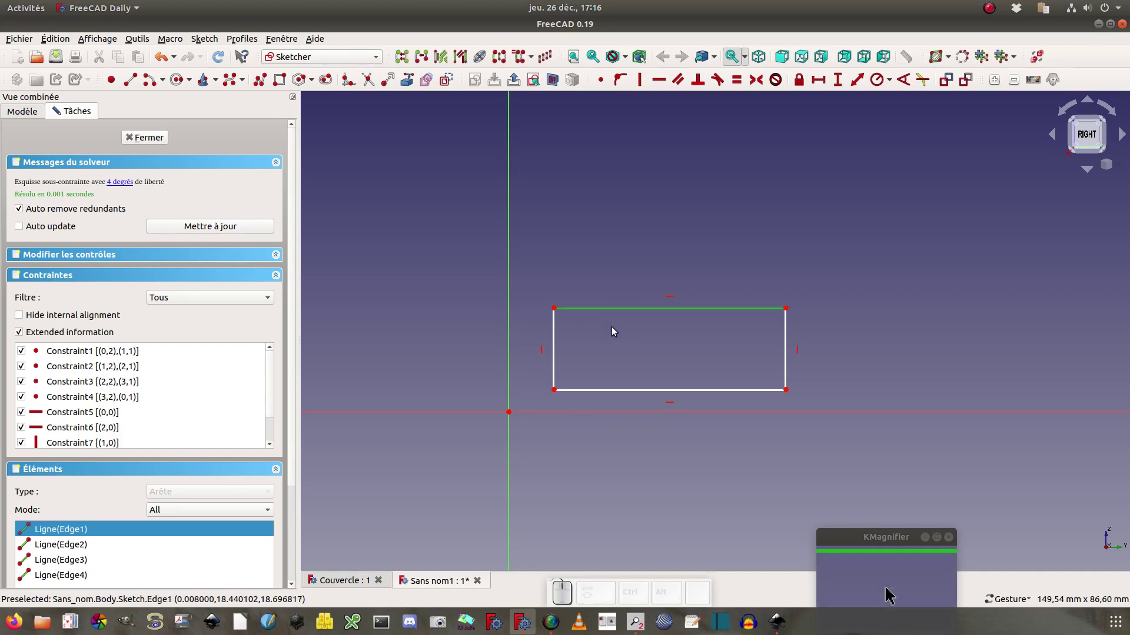
pyautogui.press('Delete')
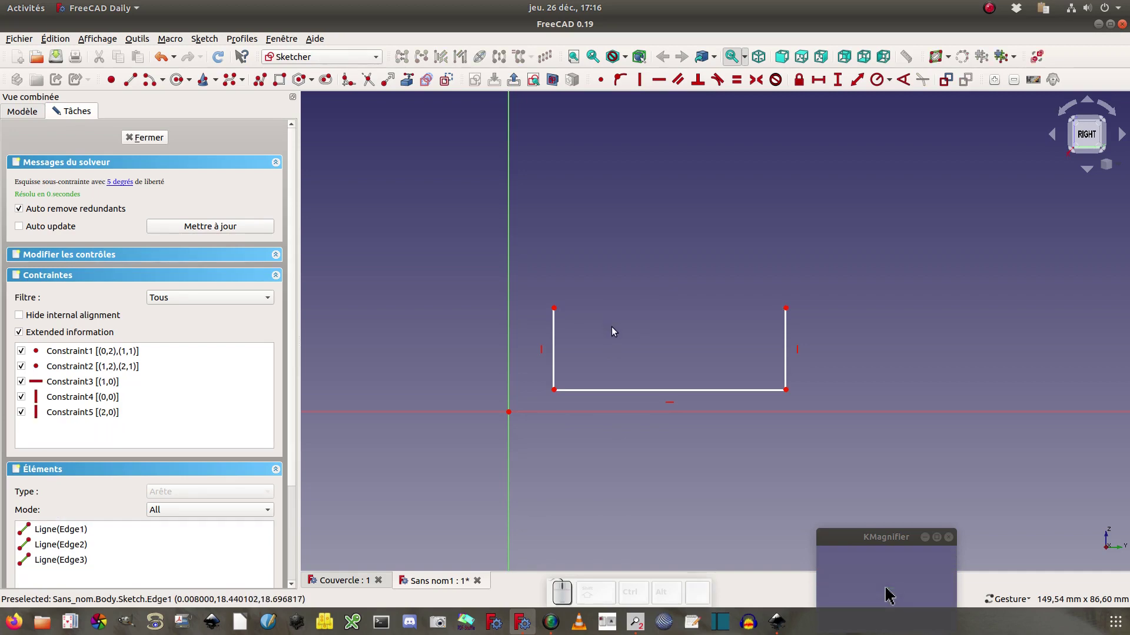
pyautogui.click(162, 80)
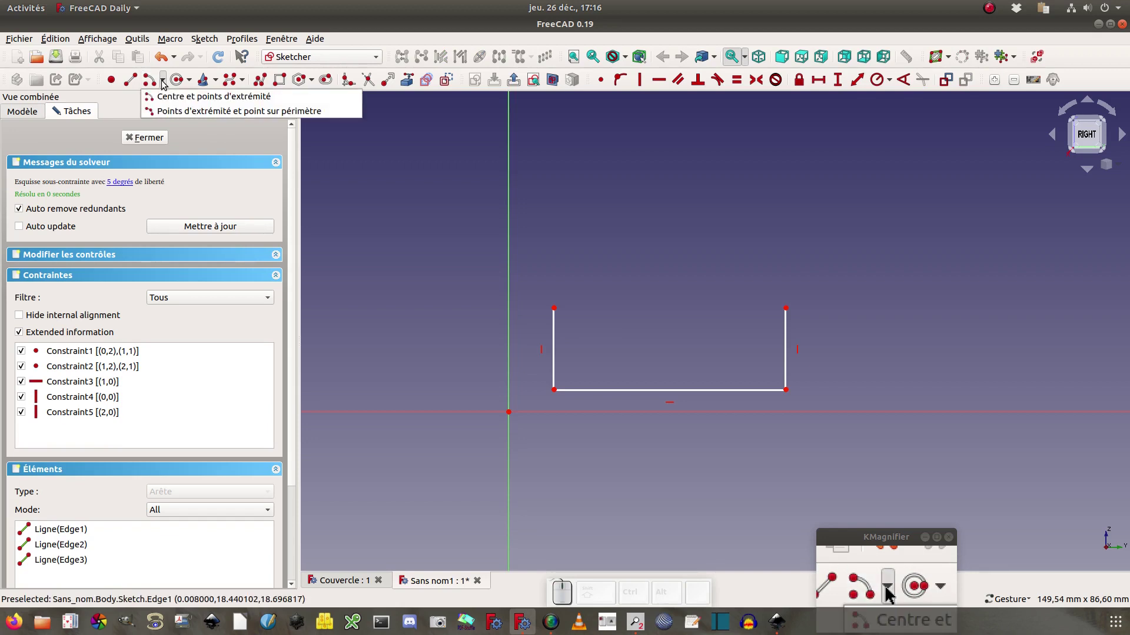
pyautogui.click(168, 110)
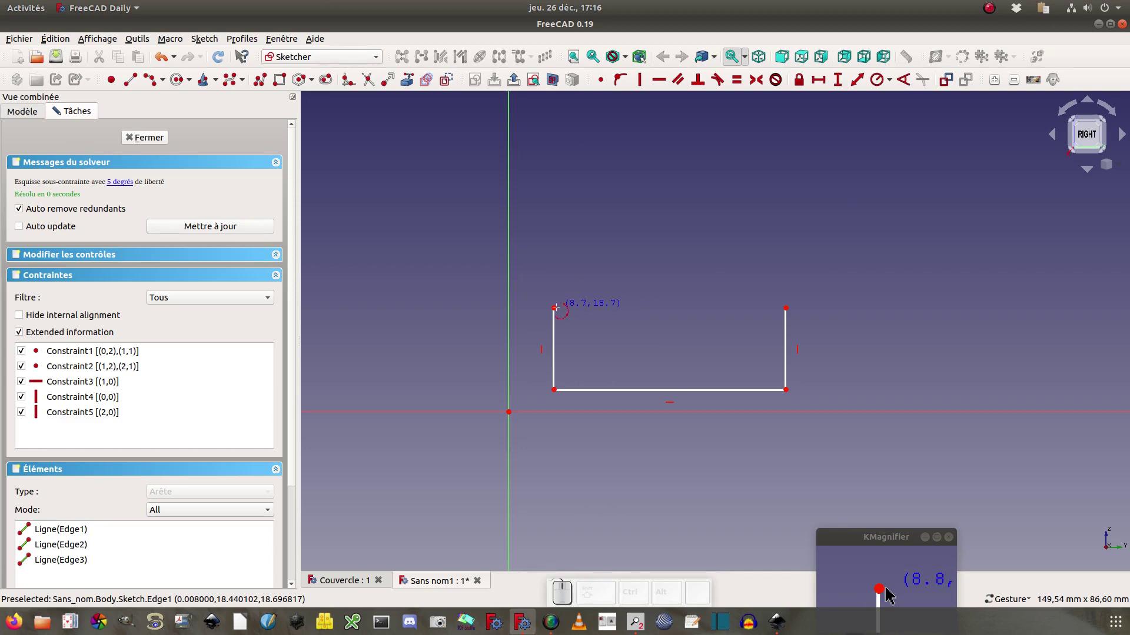
pyautogui.click(556, 308)
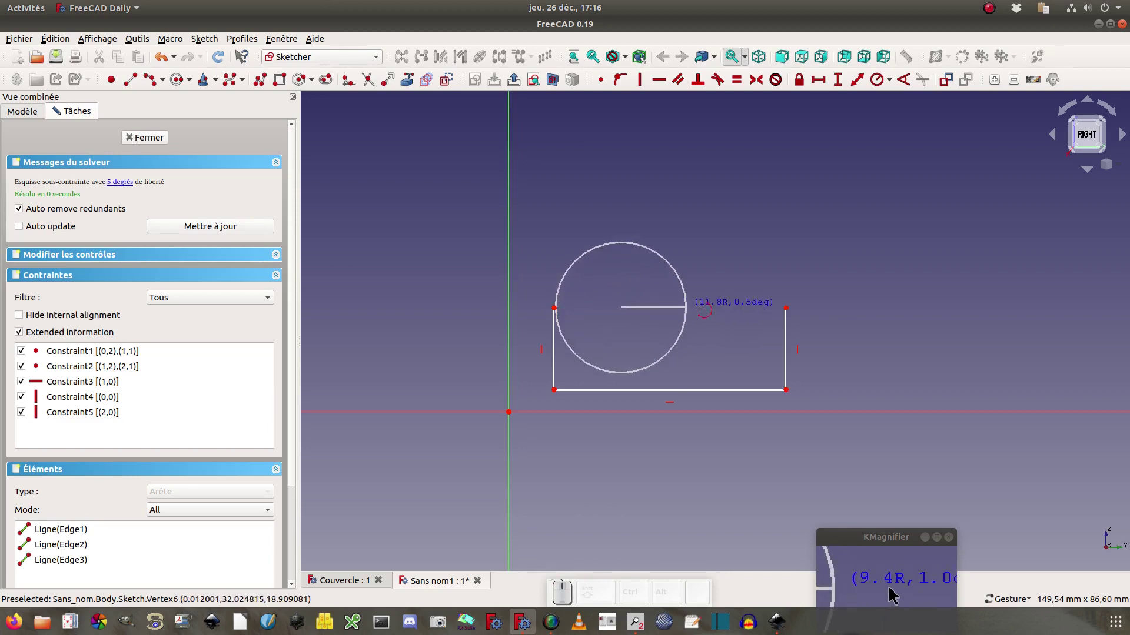
pyautogui.click(786, 308)
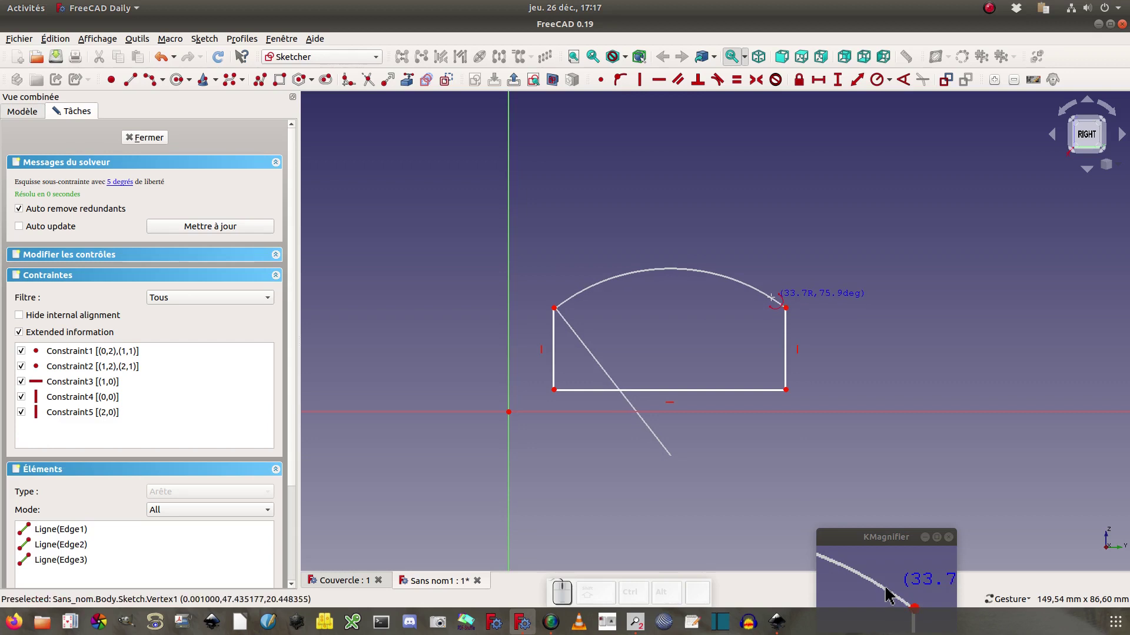
pyautogui.click(773, 298)
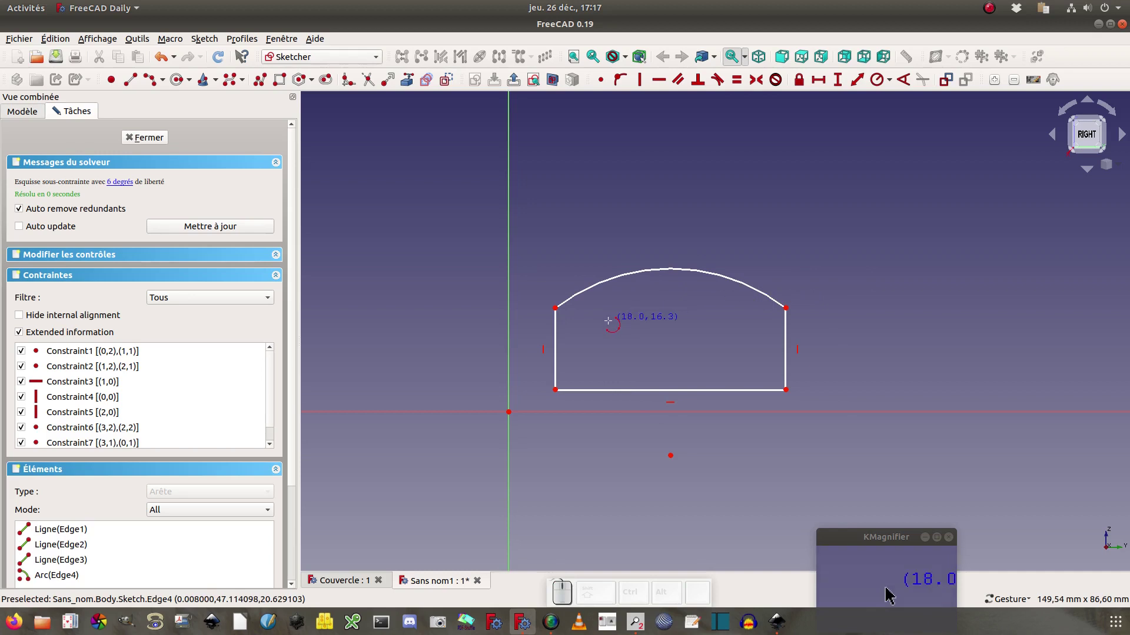
pyautogui.rightClick(640, 203)
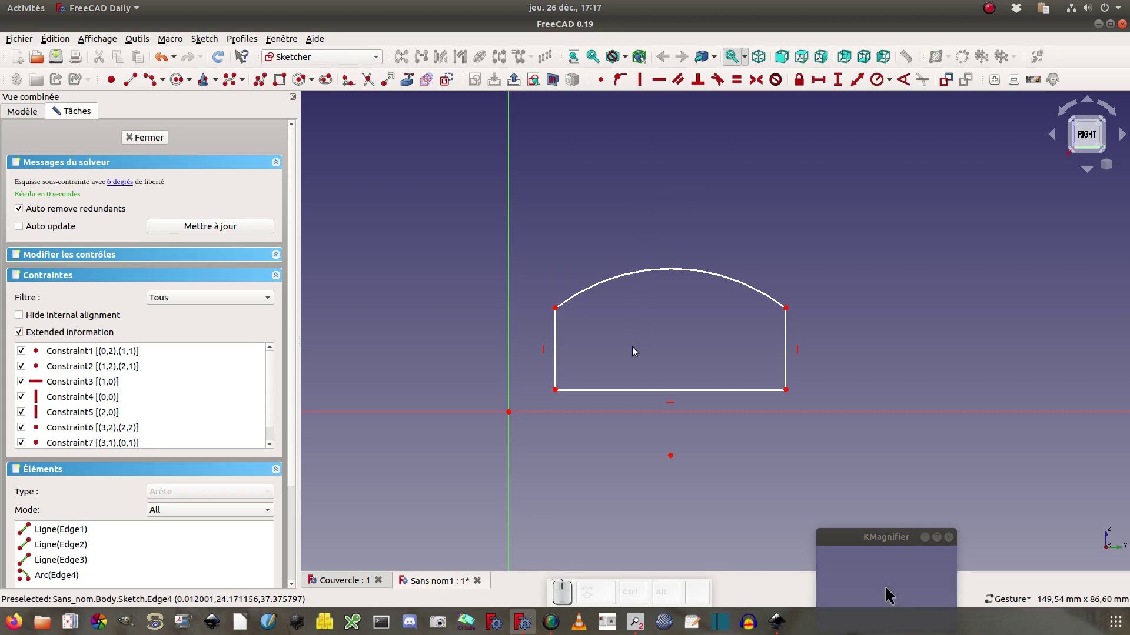
# Constrain the profile's lower-left corner coincident with the sketch origin.
pyautogui.click(555, 391)
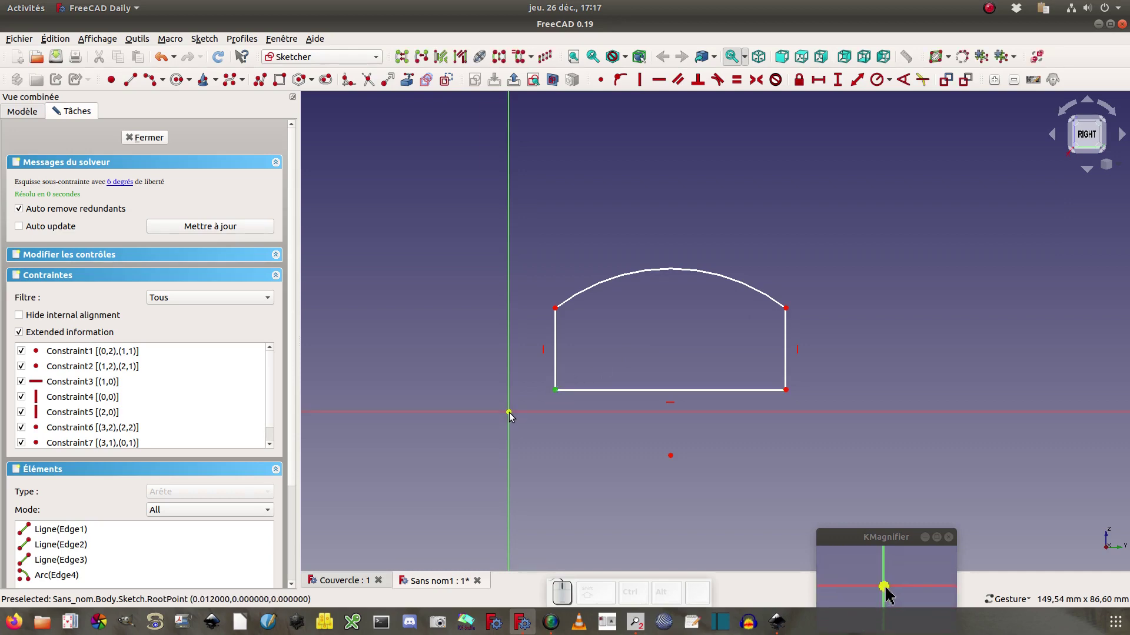
pyautogui.click(509, 412)
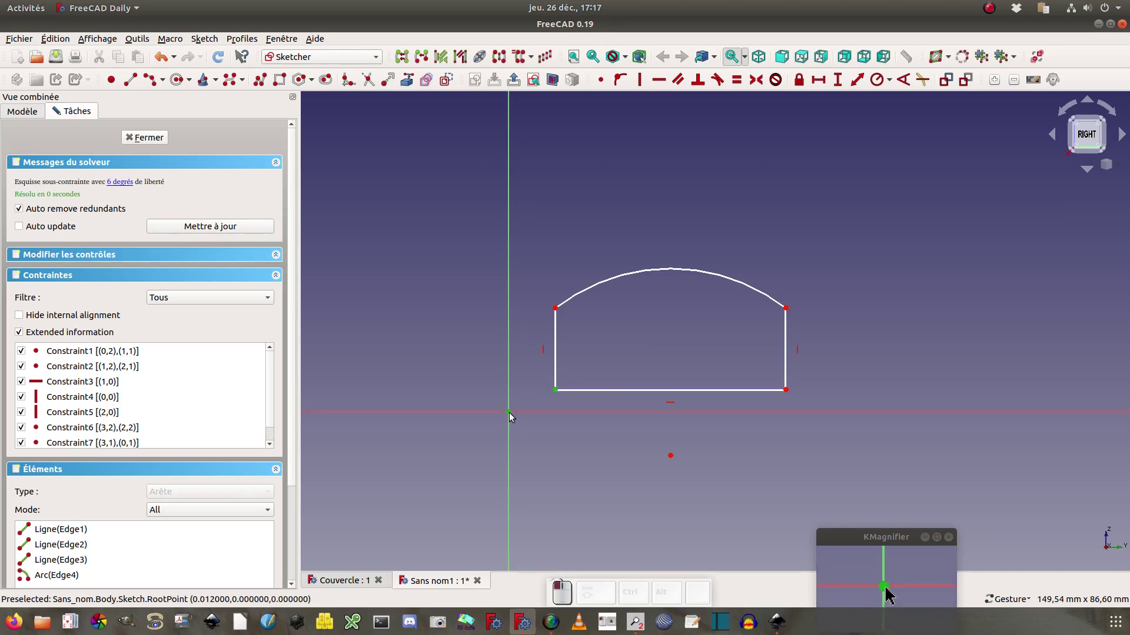
pyautogui.click(601, 80)
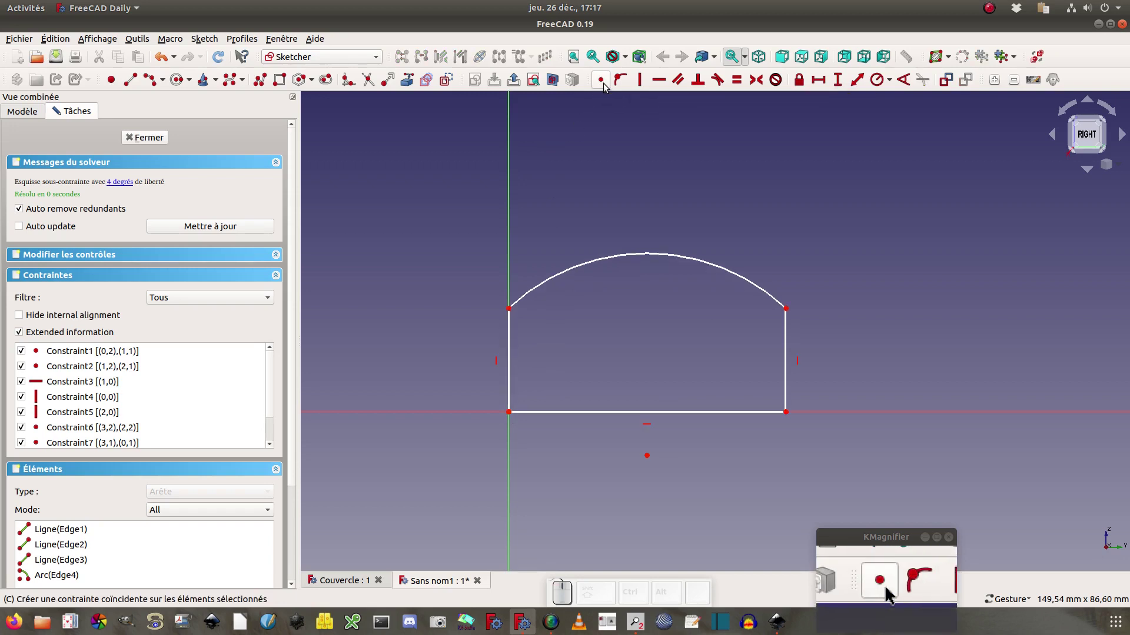
# Apply an equality constraint to the profile's two vertical side lines.
pyautogui.click(786, 373)
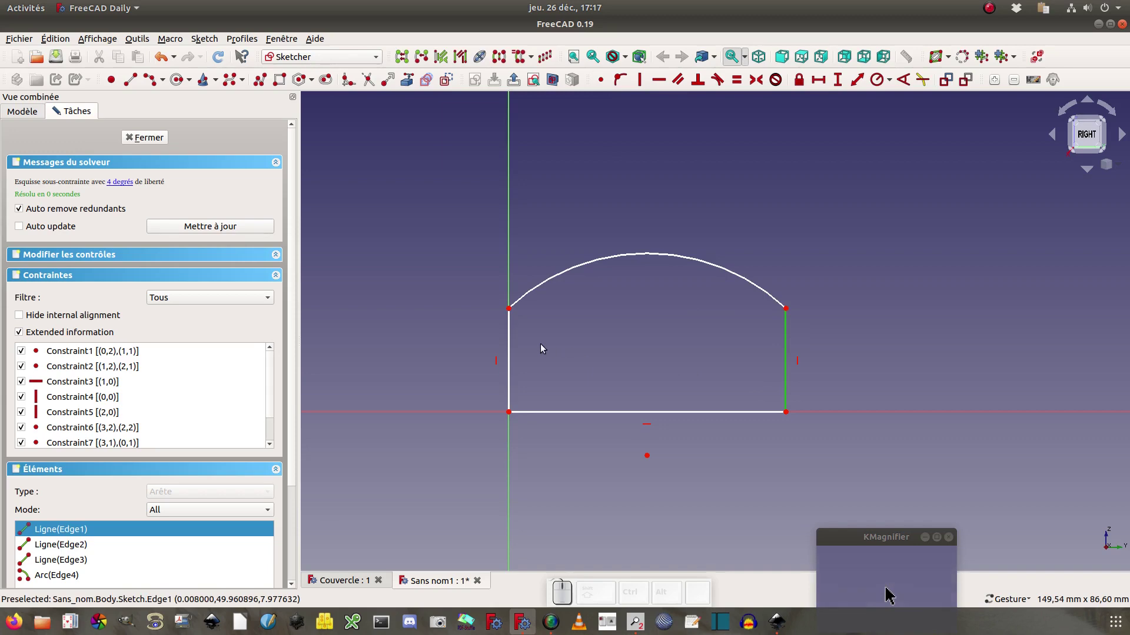
pyautogui.click(509, 344)
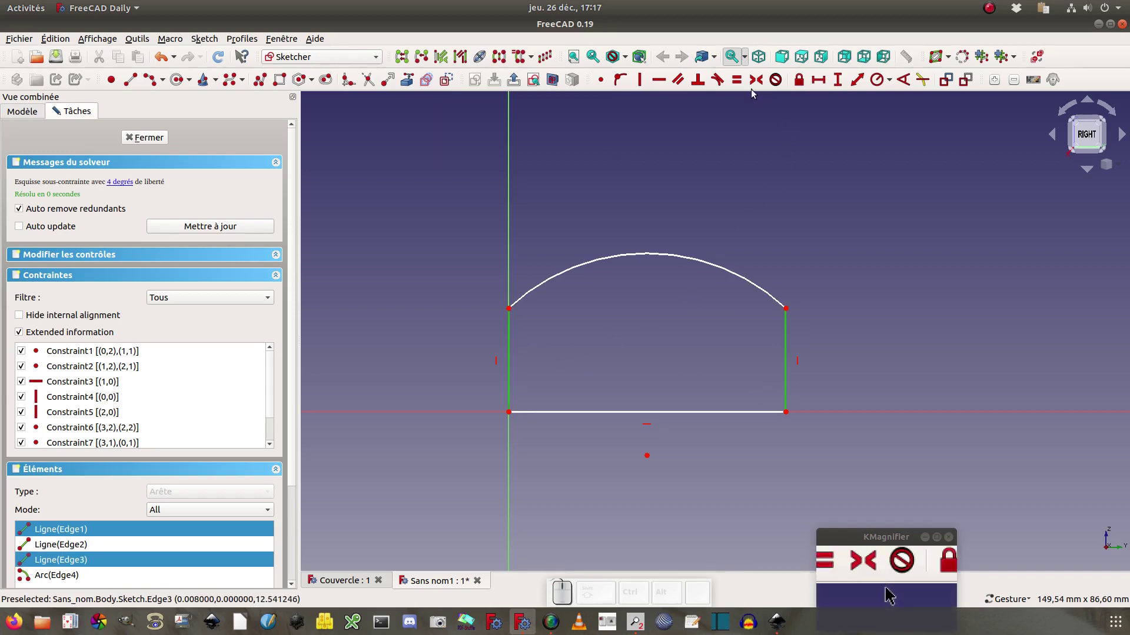
pyautogui.click(736, 80)
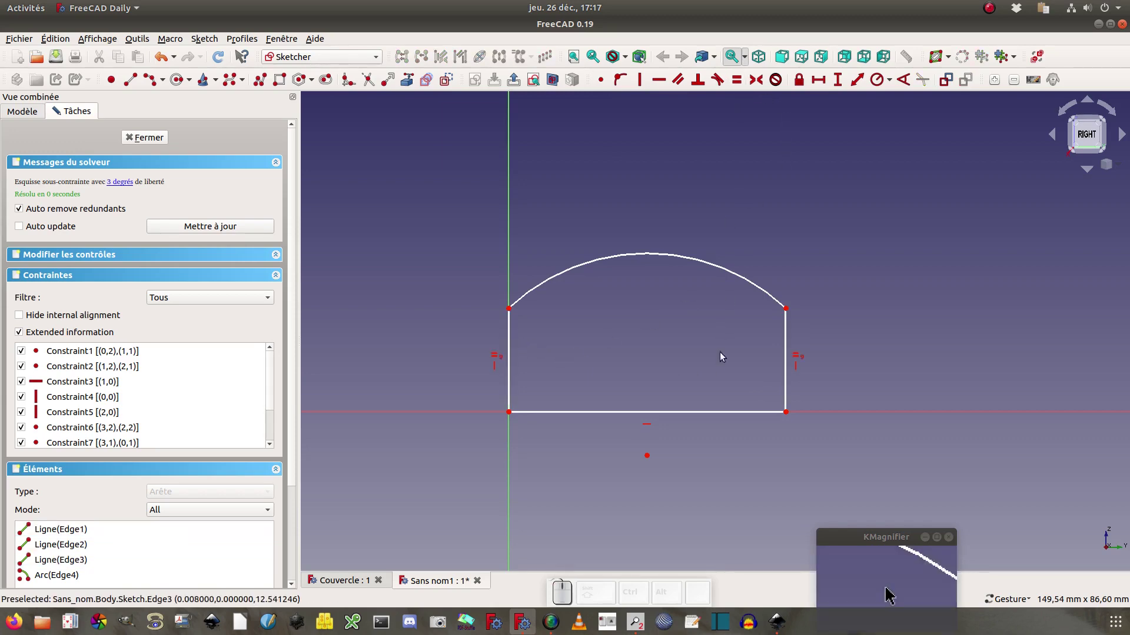
# Constrain the vertical length of the profile's side line farthest from the origin to 25 mm.
pyautogui.click(785, 389)
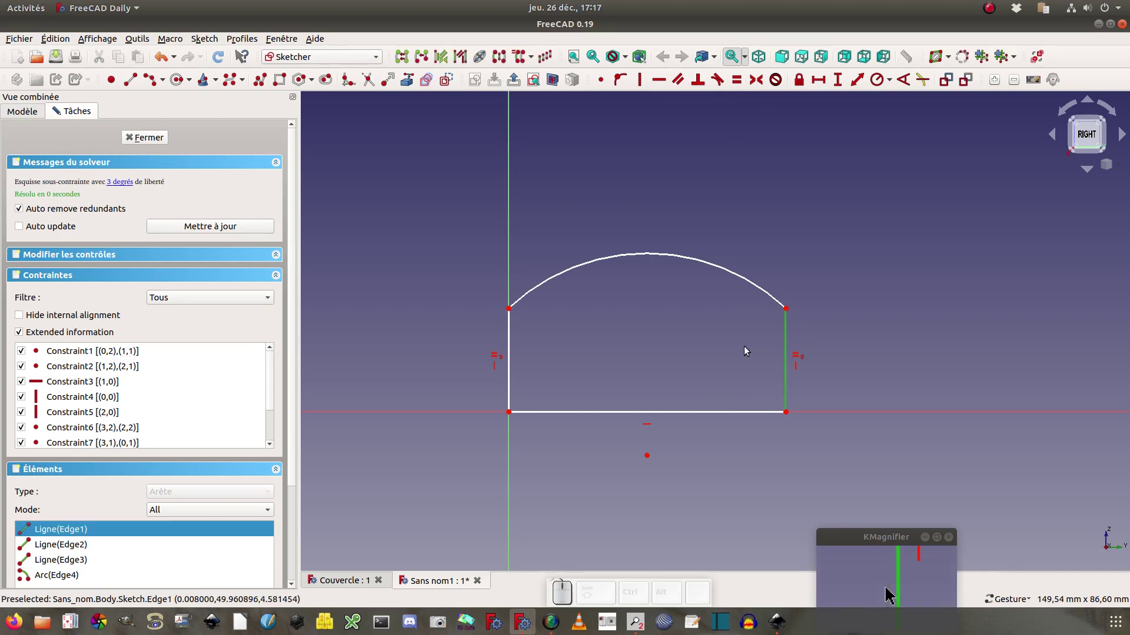
pyautogui.click(836, 80)
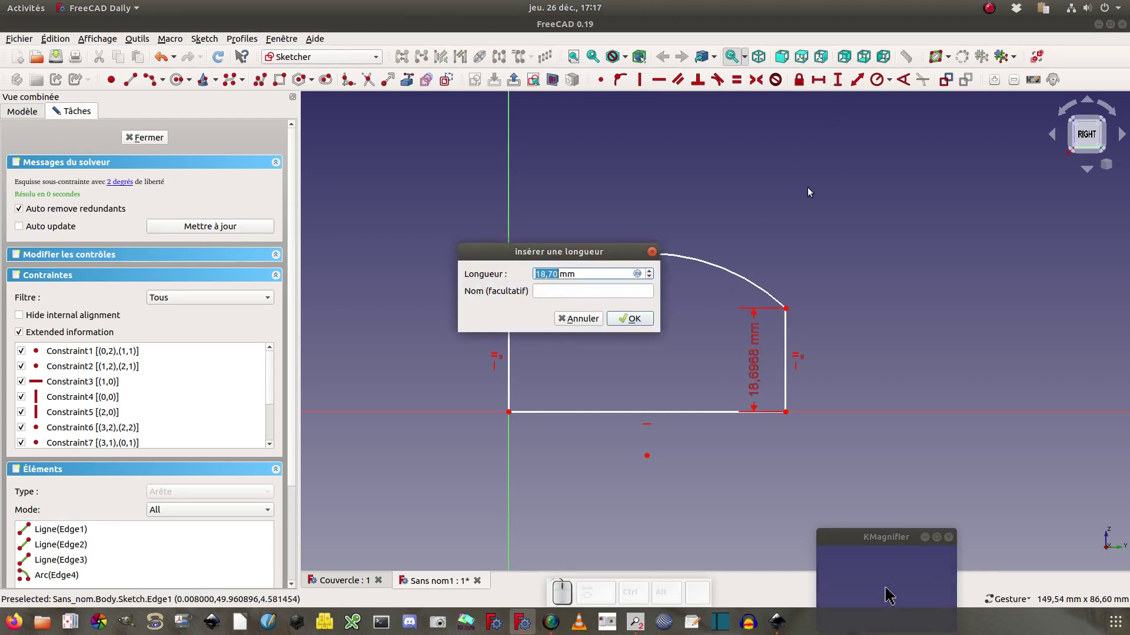
pyautogui.write('25')
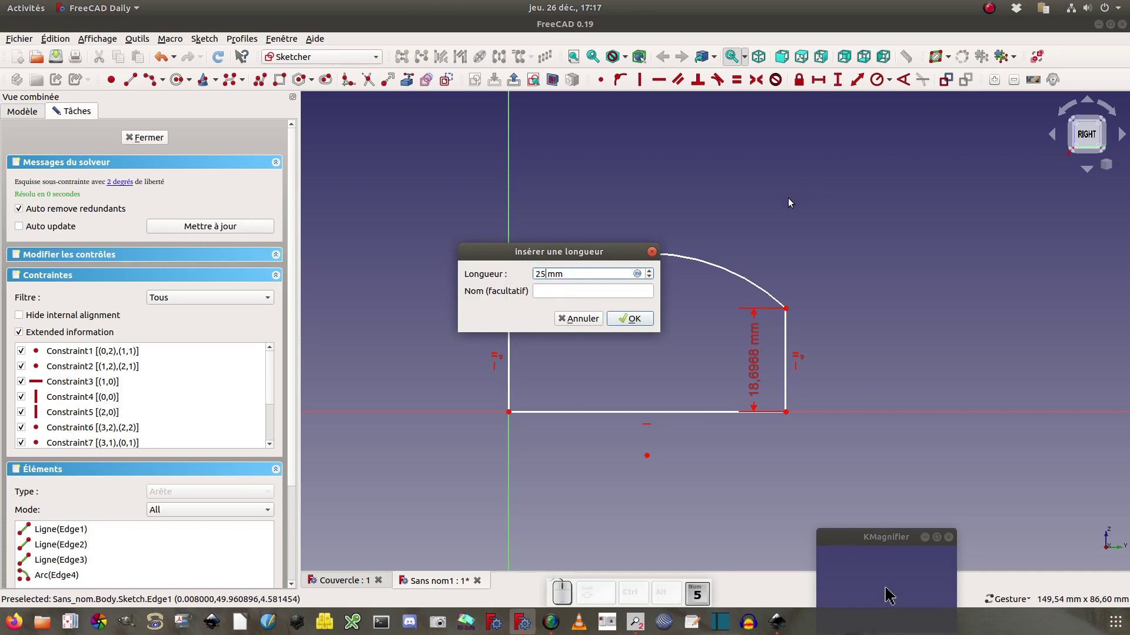
pyautogui.click(630, 318)
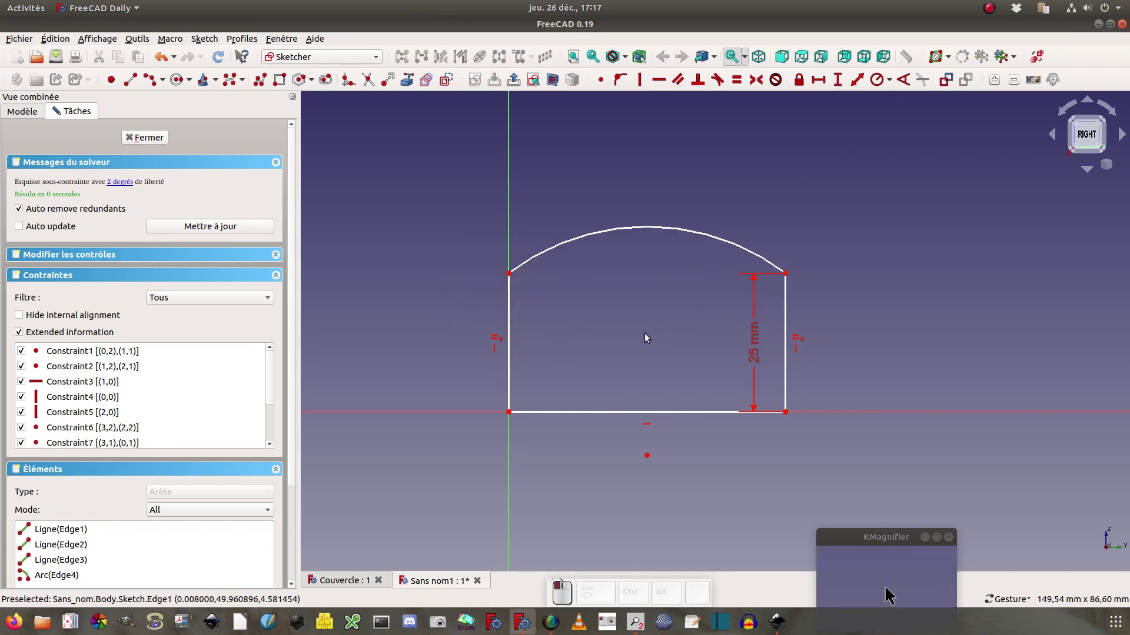
# Constrain the horizontal length of the profile's bottom line to 60 mm.
pyautogui.click(650, 412)
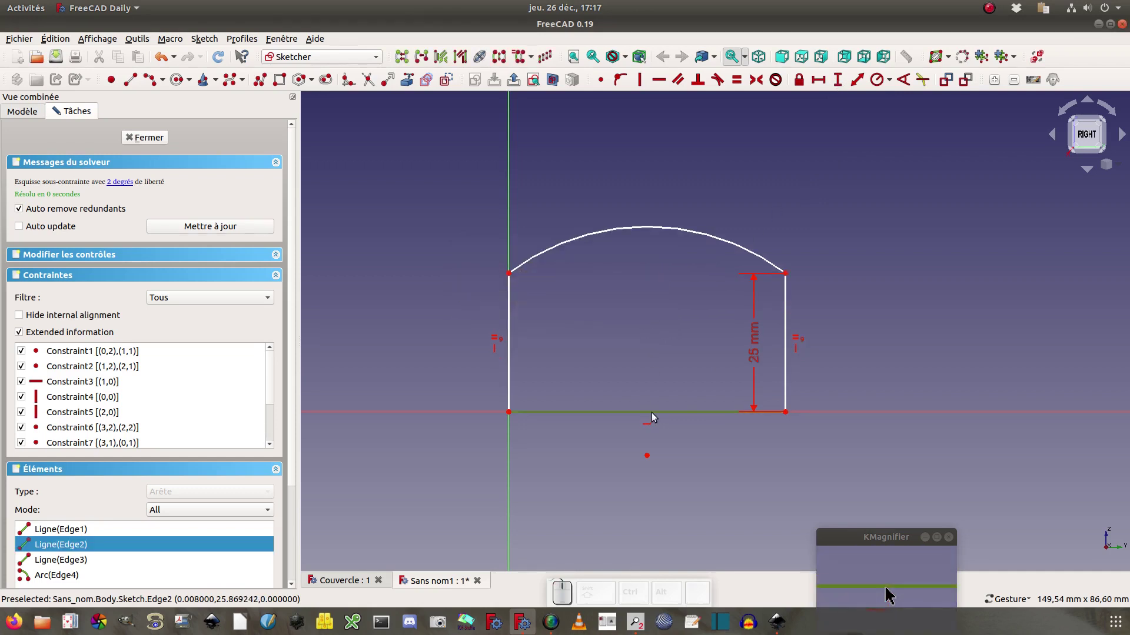
pyautogui.click(818, 80)
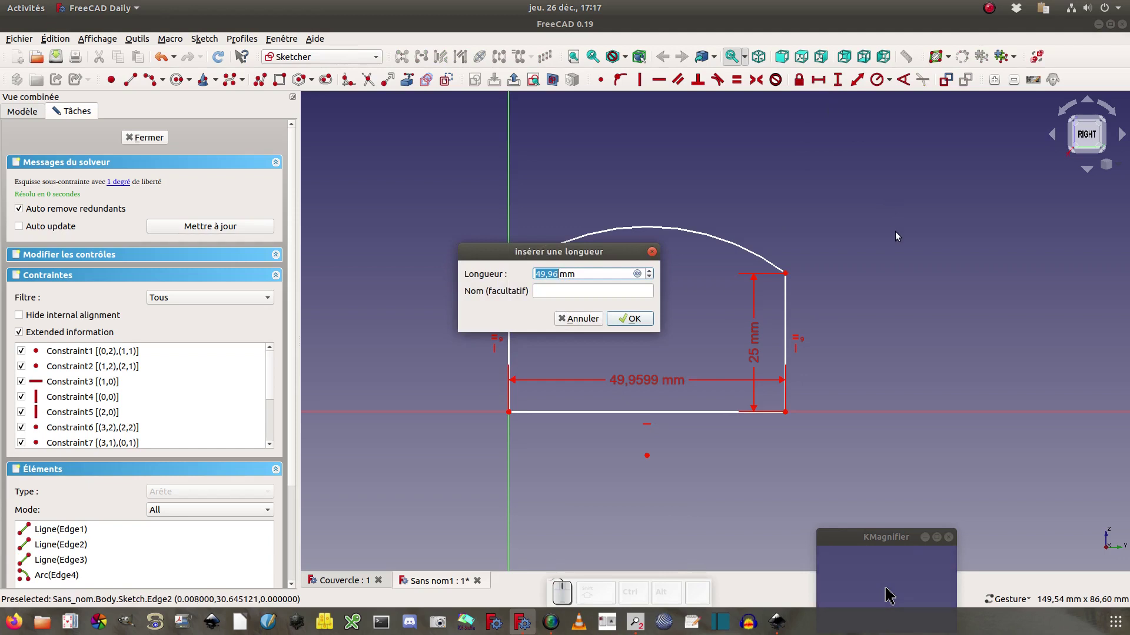
pyautogui.write('60')
pyautogui.click(633, 318)
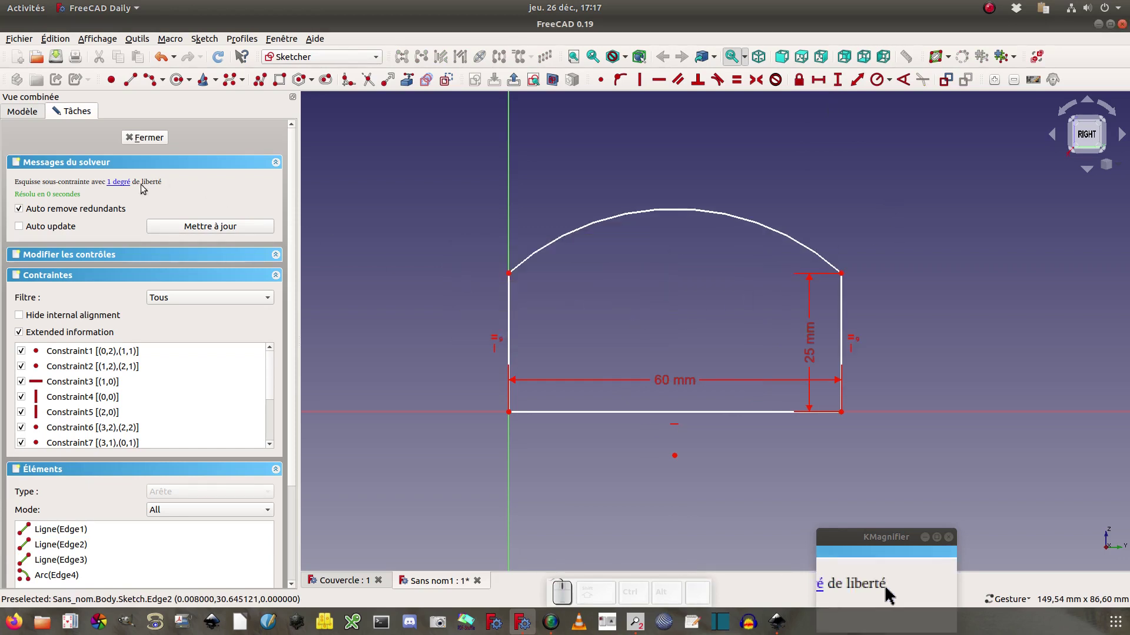
# Flatten the under-constrained top arc by hand and try a radius constraint on it.
pyautogui.click(121, 182)
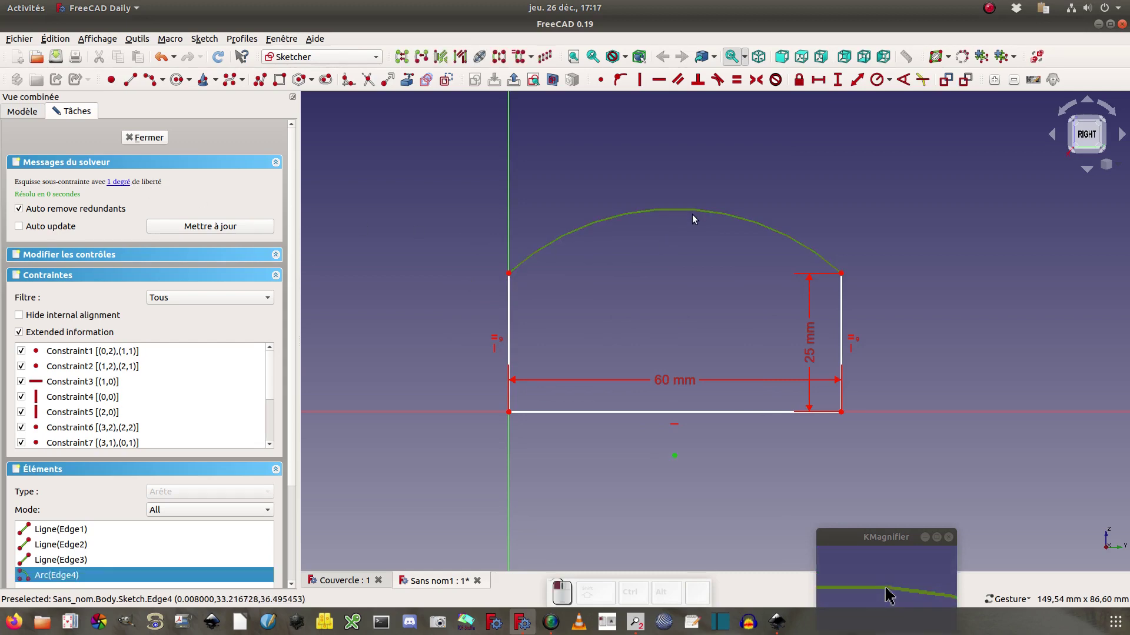
pyautogui.moveTo(692, 214); pyautogui.dragTo(694, 227)
pyautogui.click(689, 229)
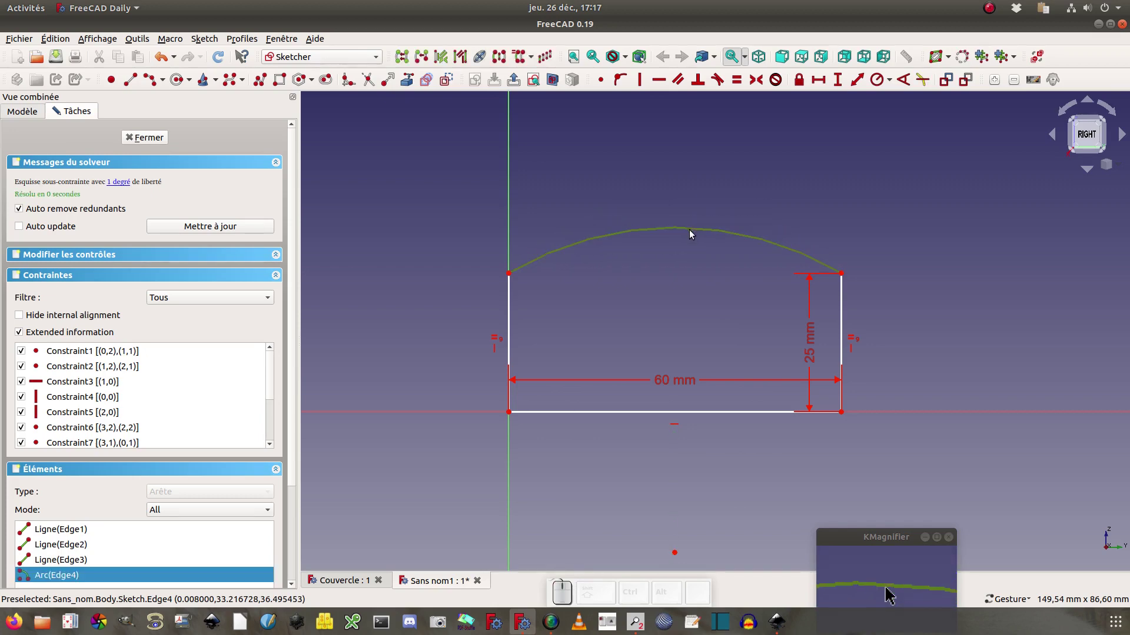
pyautogui.click(877, 81)
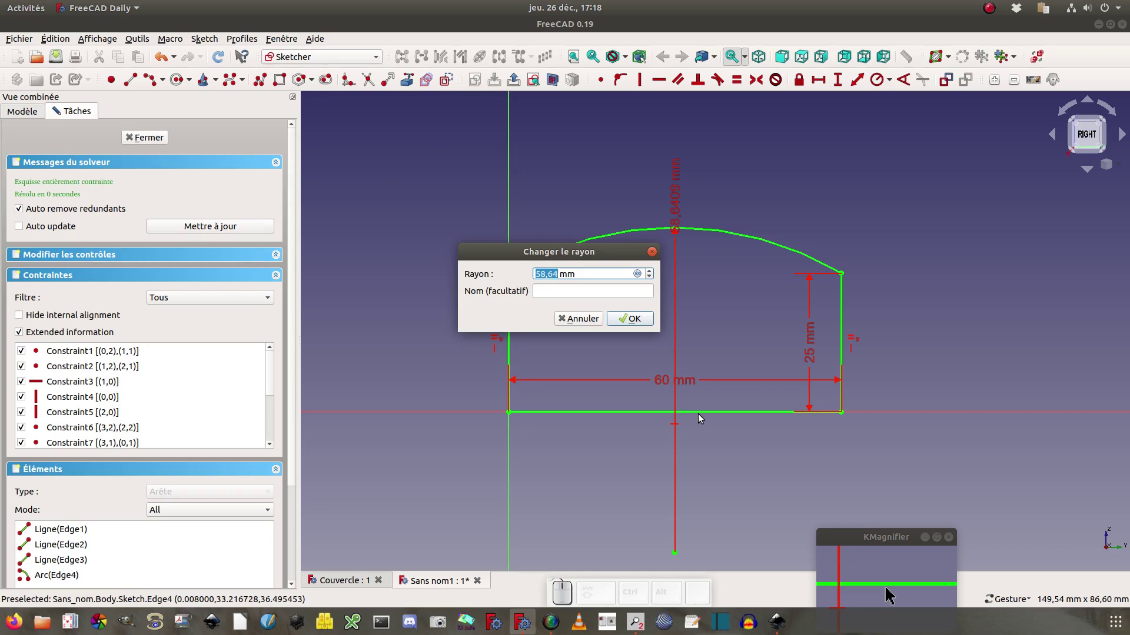
pyautogui.click(572, 319)
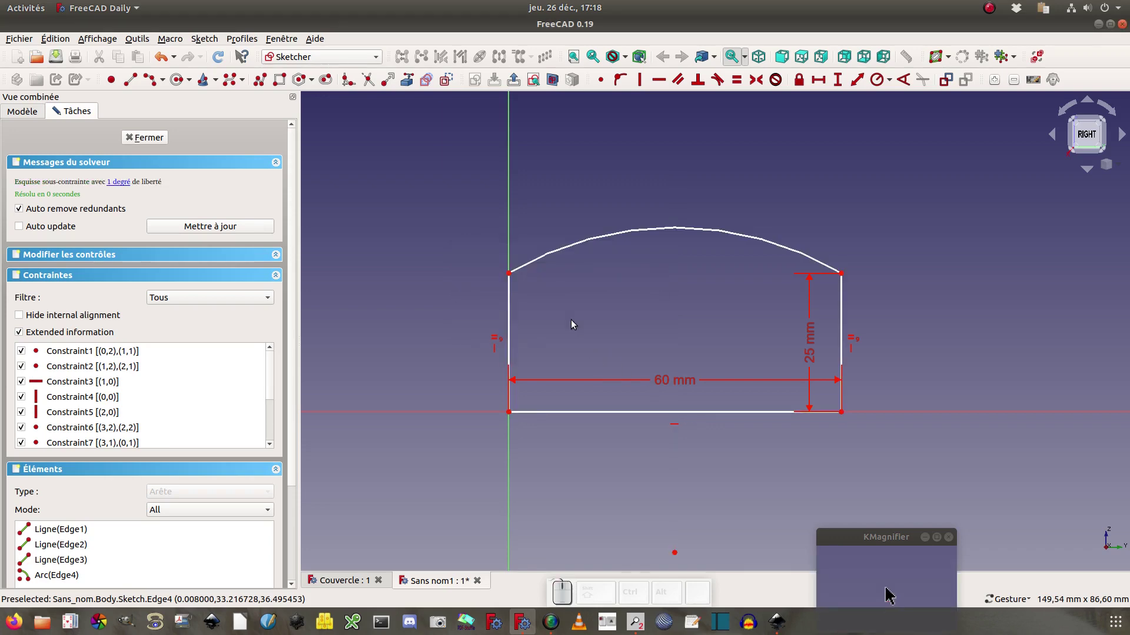
# Place a point on the top arc, left of its crown, and slide it along the arc toward the middle.
pyautogui.click(112, 80)
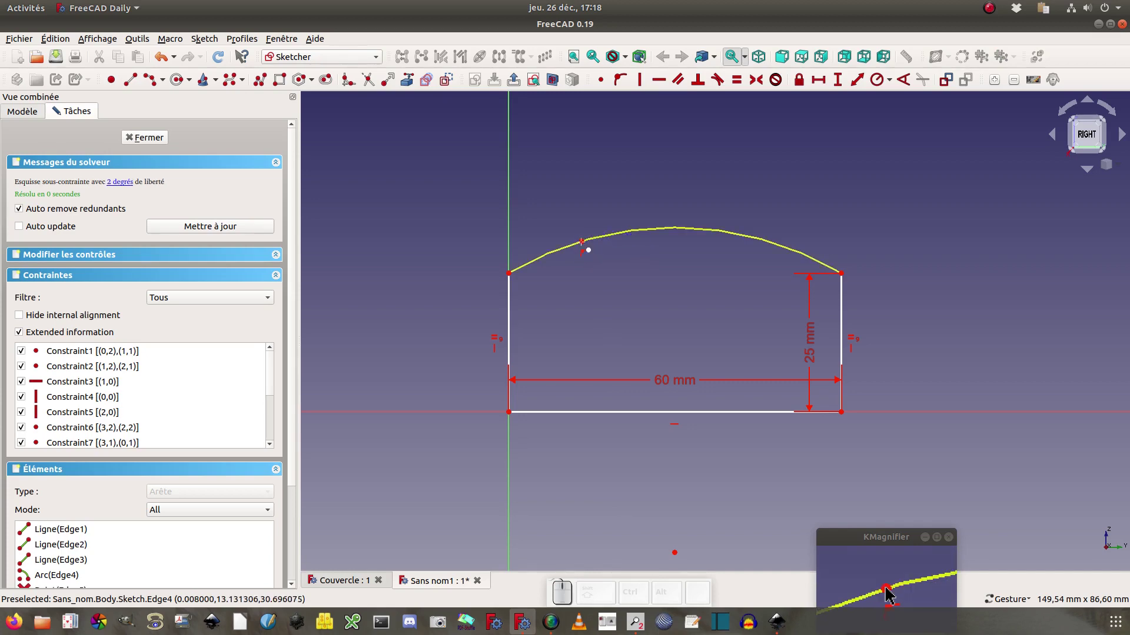
pyautogui.click(581, 242)
pyautogui.rightClick(601, 292)
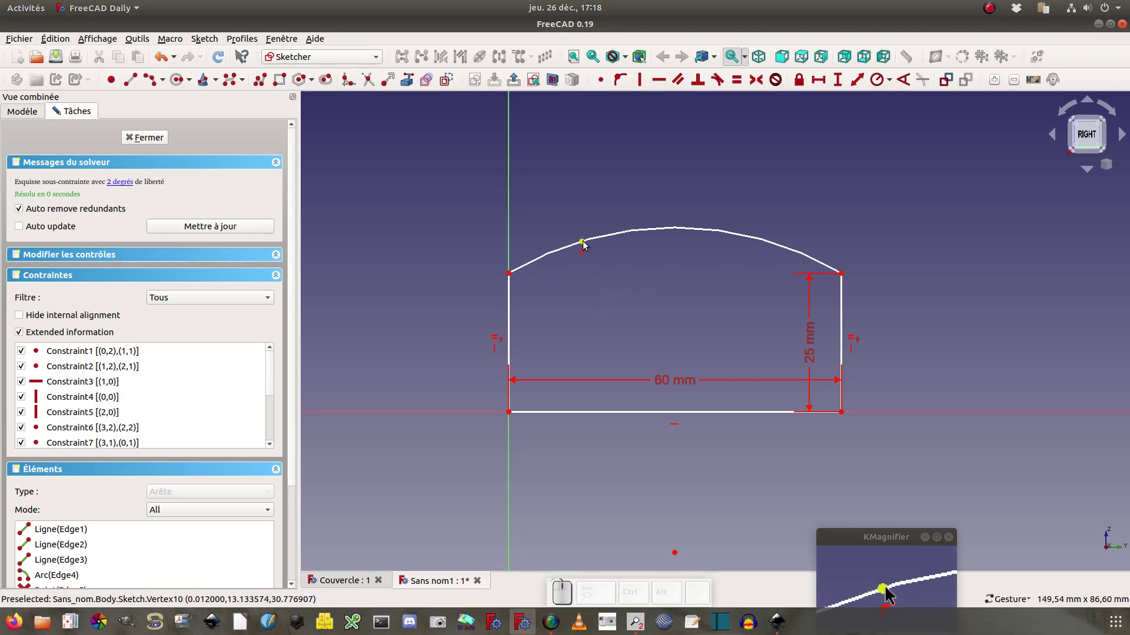
pyautogui.moveTo(582, 242); pyautogui.dragTo(622, 234)
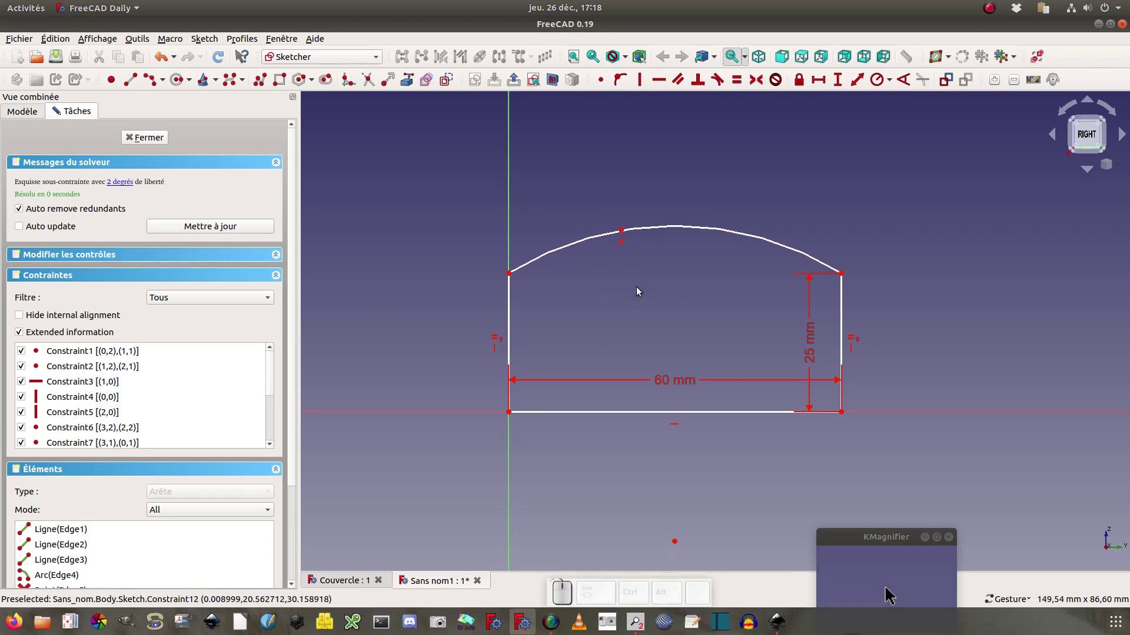
# Constrain the horizontal distance between the arc's point and the vertical axis to 30 mm.
pyautogui.click(622, 234)
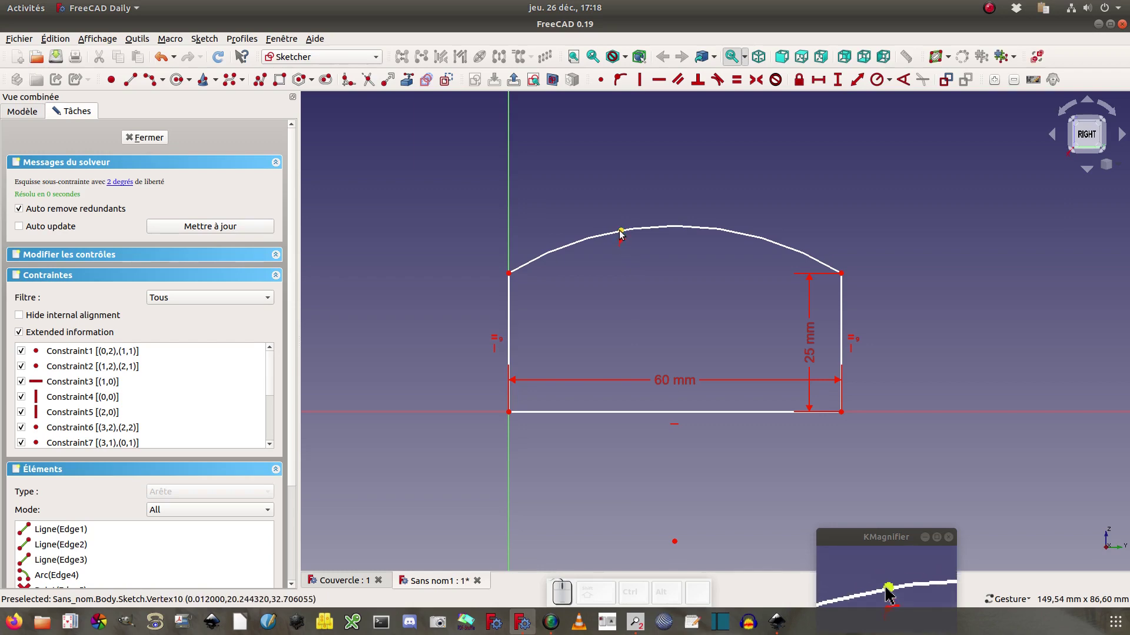
pyautogui.click(508, 227)
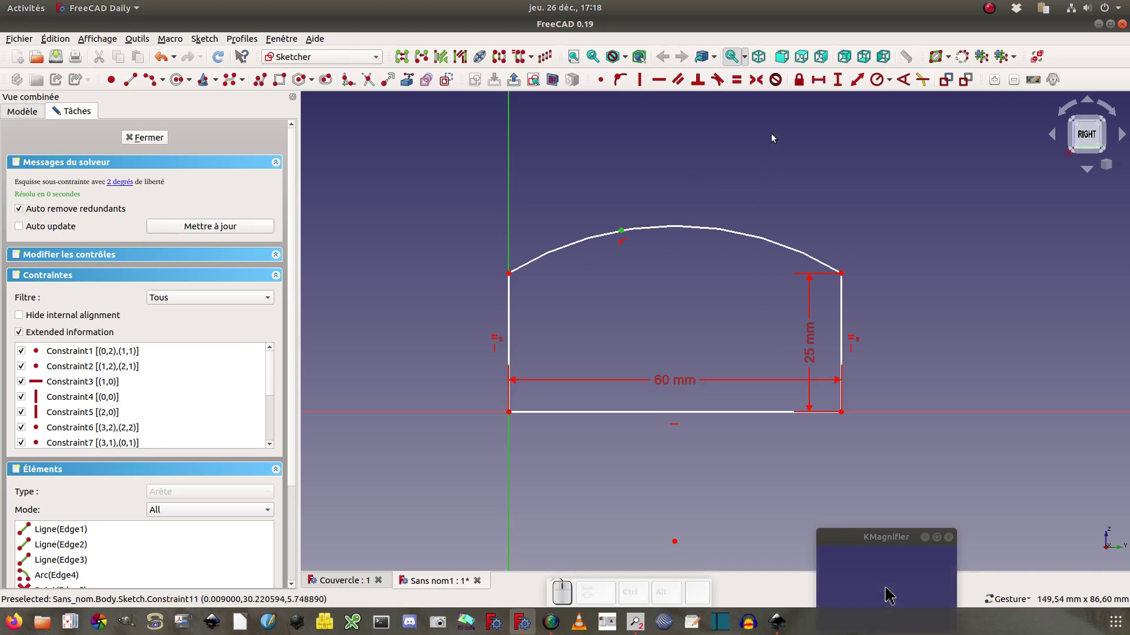
pyautogui.click(817, 80)
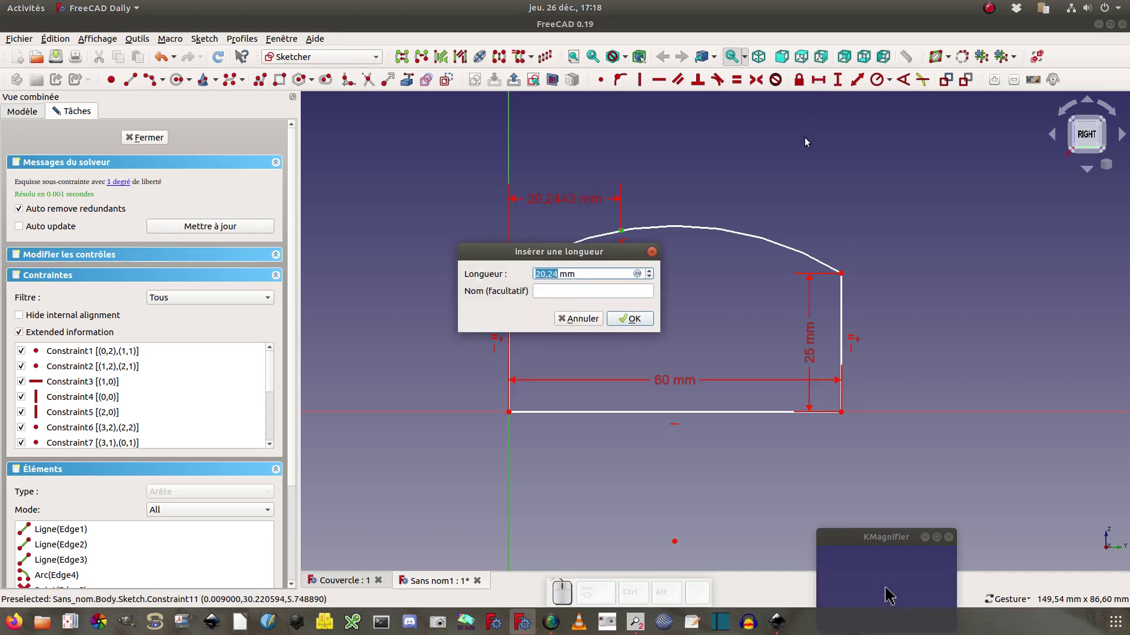
pyautogui.write('30')
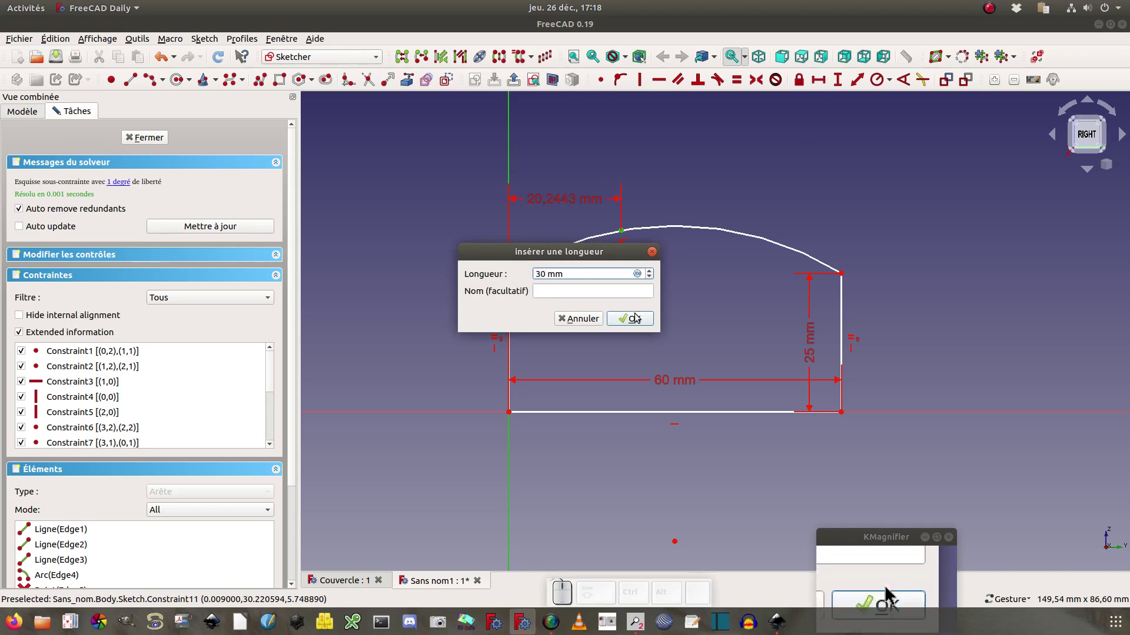
pyautogui.click(634, 319)
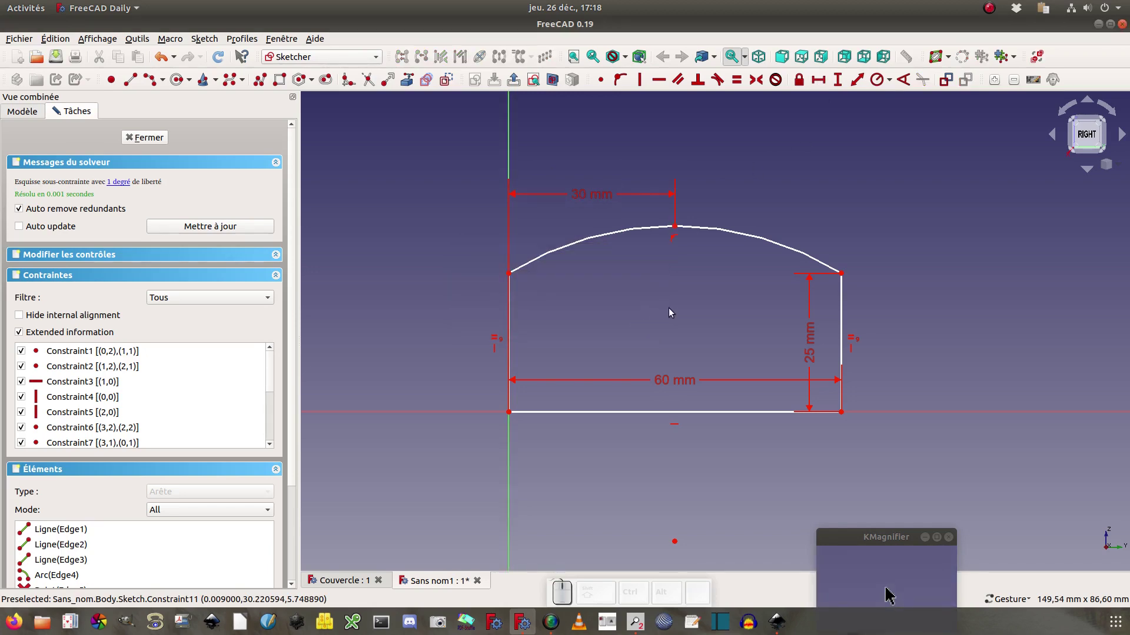
# Constrain the vertical distance between the arc's point and the horizontal axis to 27 mm.
pyautogui.click(675, 228)
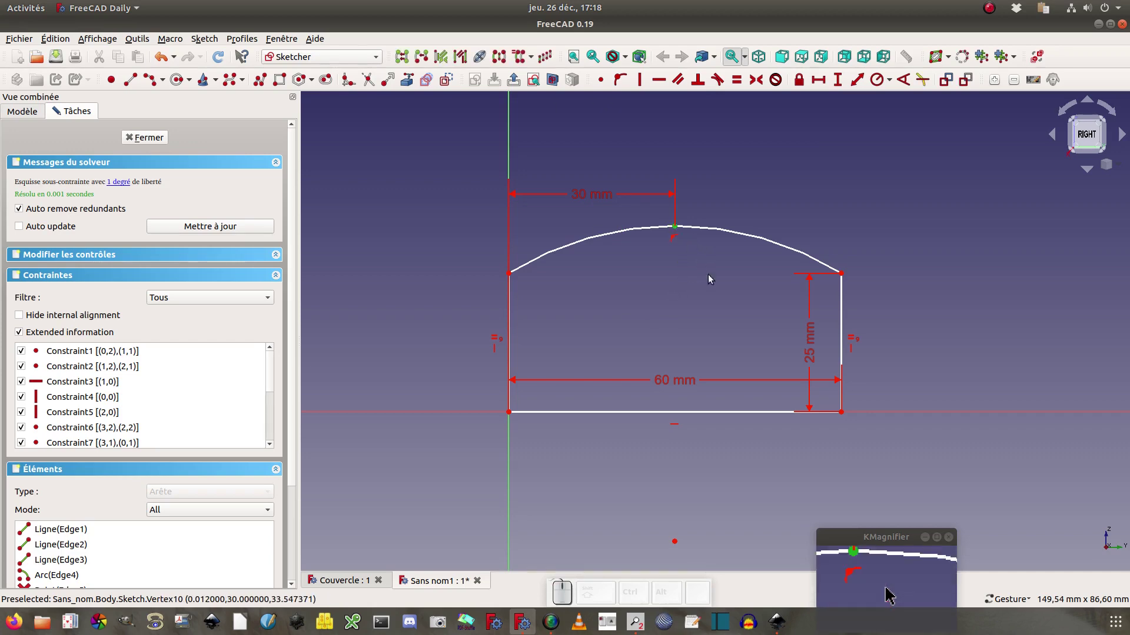
pyautogui.click(899, 411)
pyautogui.click(838, 79)
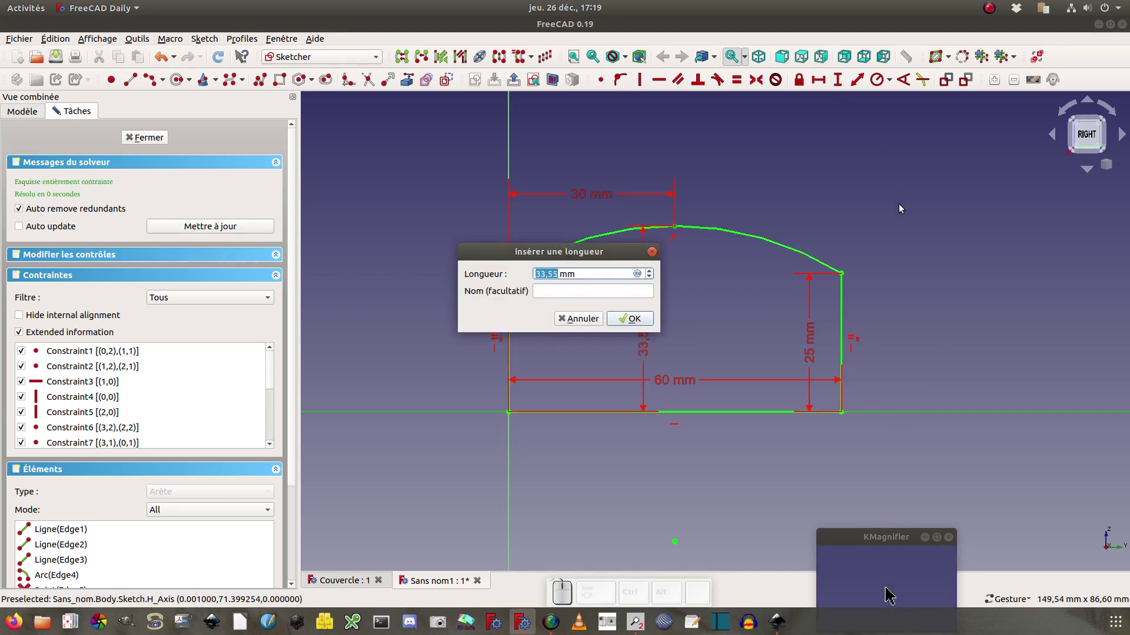
pyautogui.write('27')
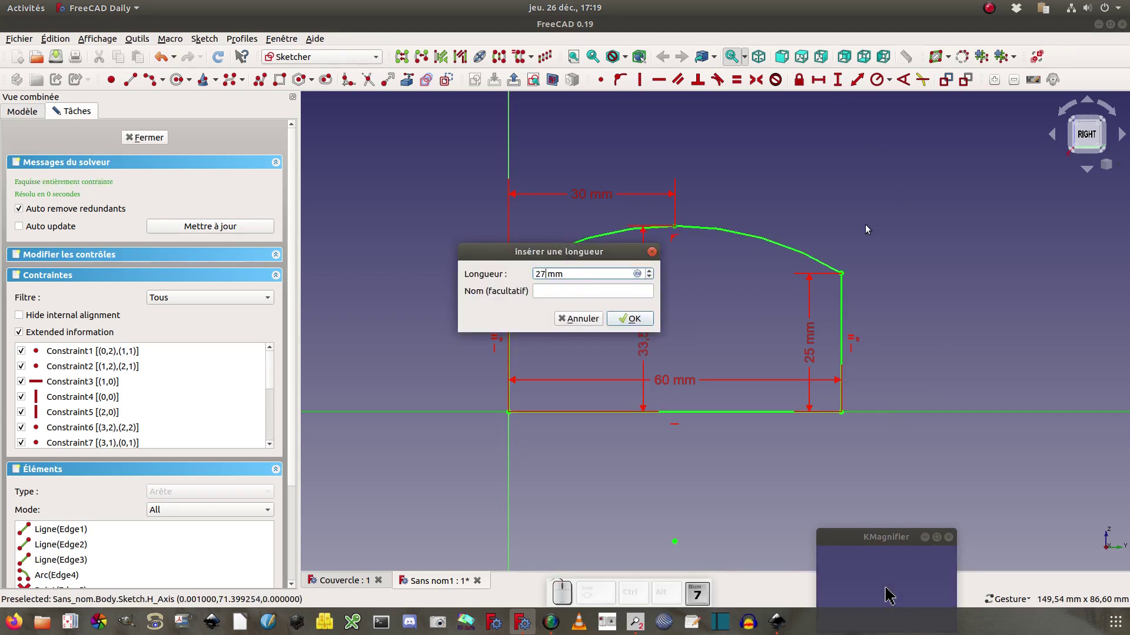
pyautogui.click(630, 319)
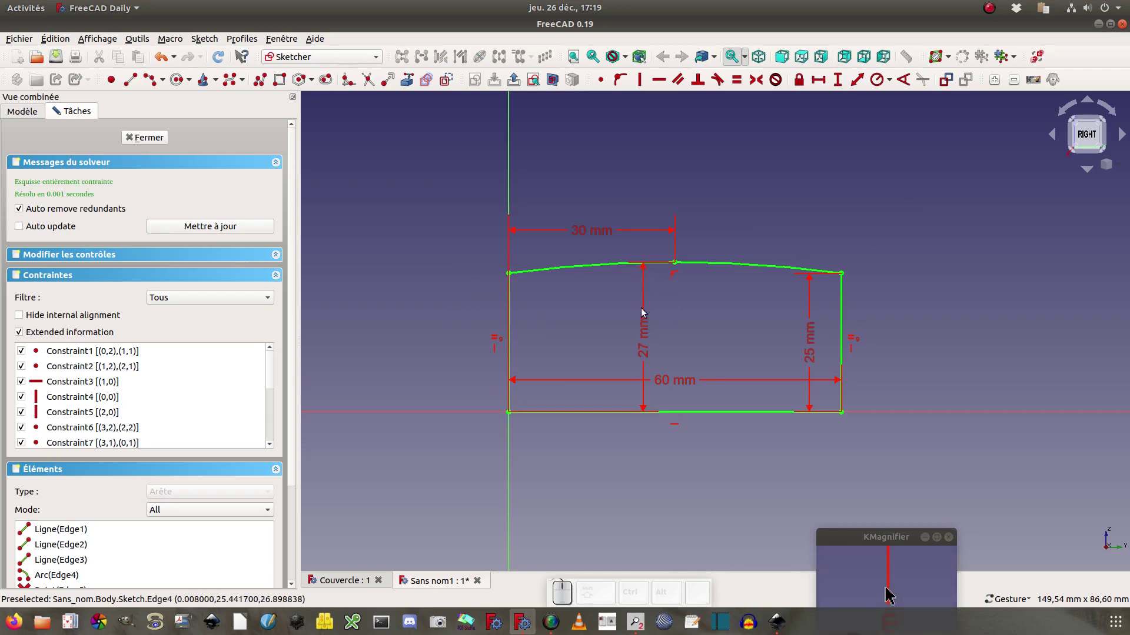
# Move the 27 mm and 25 mm dimensions right of the profile and the 60 mm dimension below it, and close the sketch.
pyautogui.moveTo(647, 337); pyautogui.dragTo(936, 357)
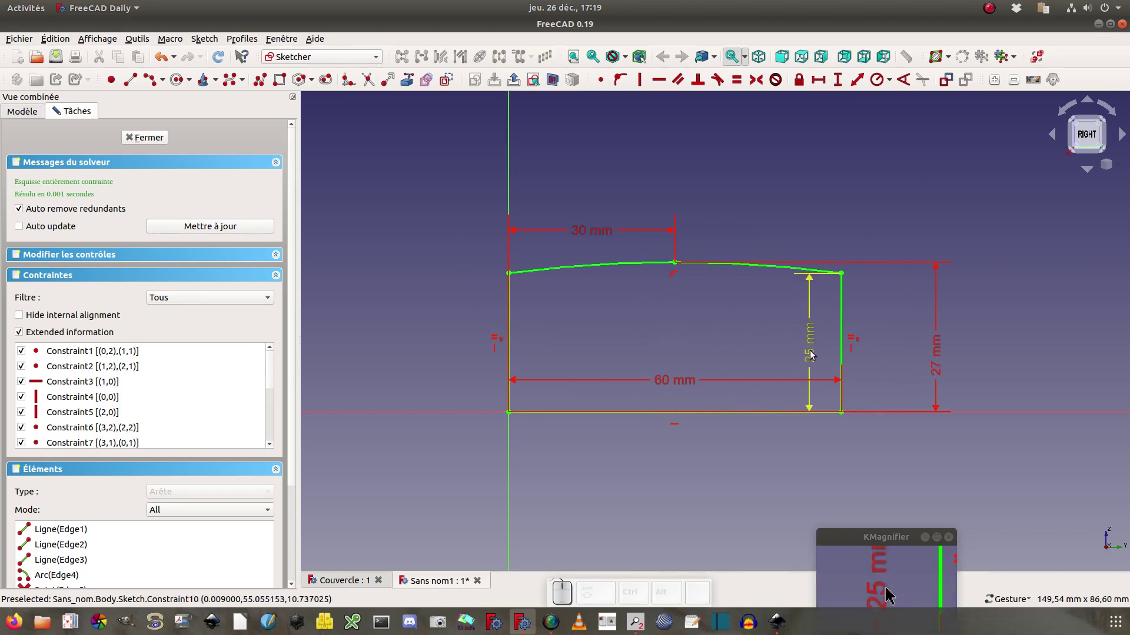
pyautogui.moveTo(810, 350); pyautogui.dragTo(894, 355)
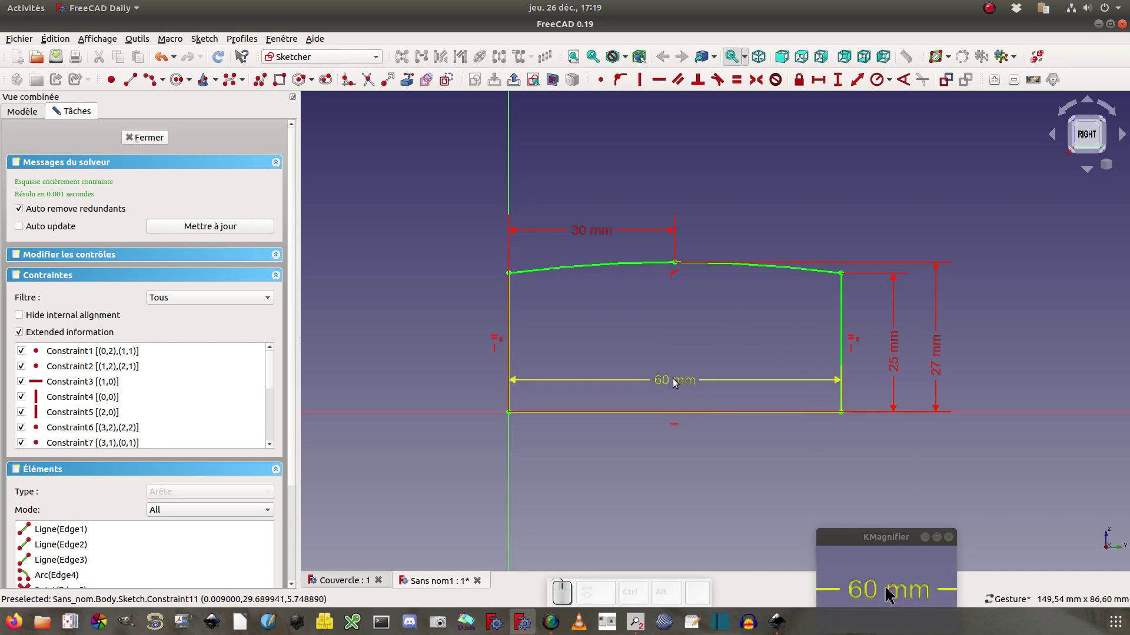
pyautogui.moveTo(674, 379); pyautogui.dragTo(684, 432)
pyautogui.moveTo(673, 381); pyautogui.dragTo(680, 464)
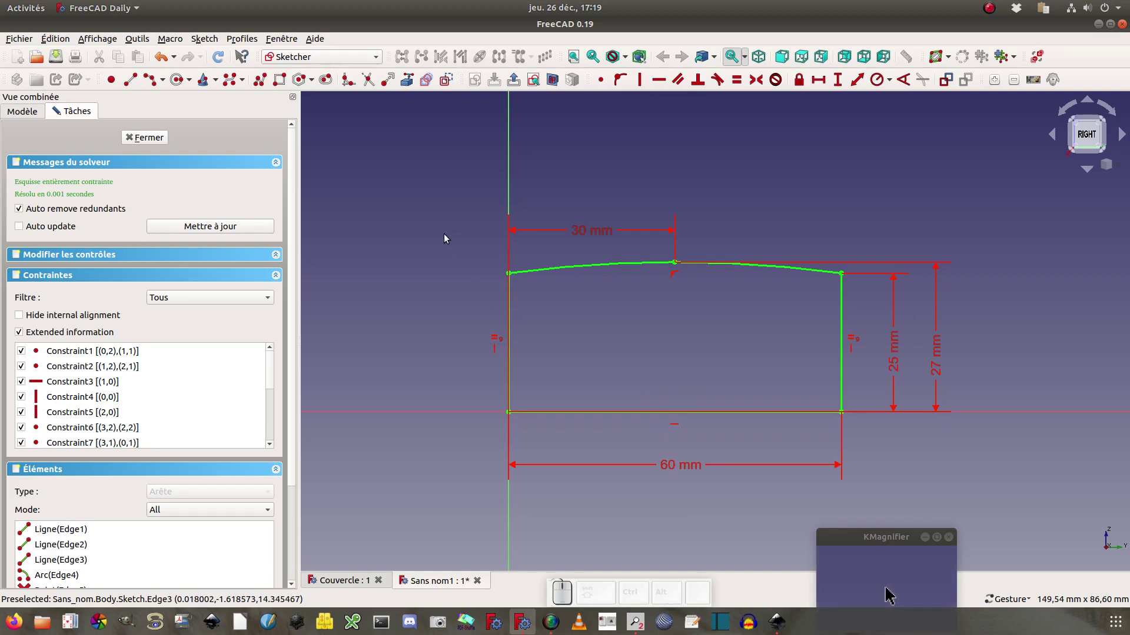
pyautogui.click(152, 138)
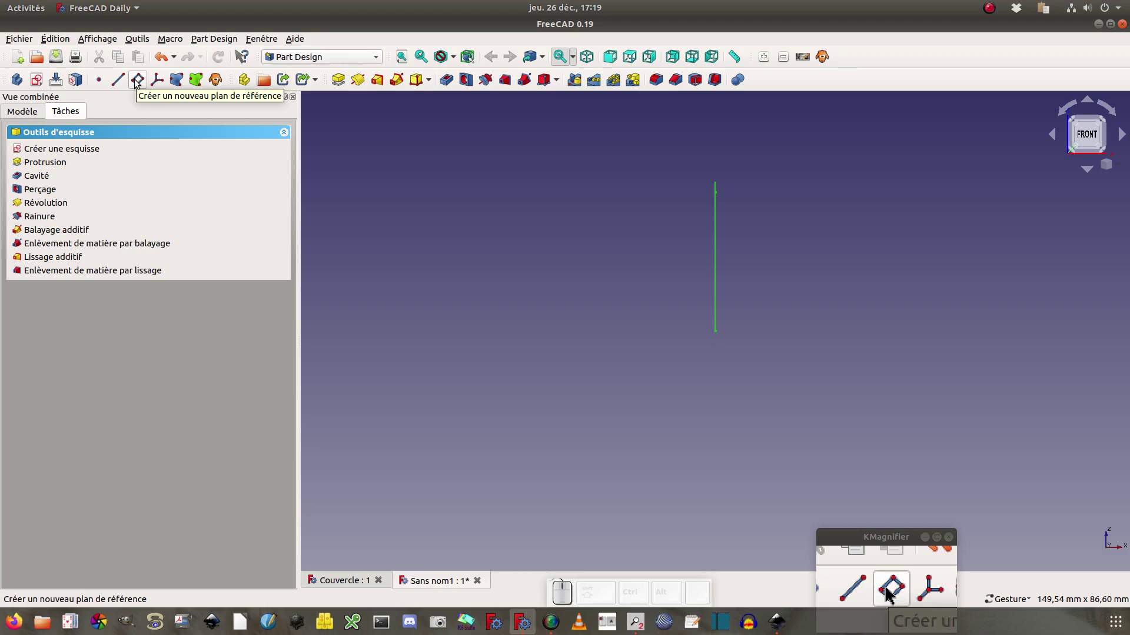
# Create a datum plane attached to the profile sketch in the object's XY mode with a Z offset of 50 mm.
pyautogui.click(22, 111)
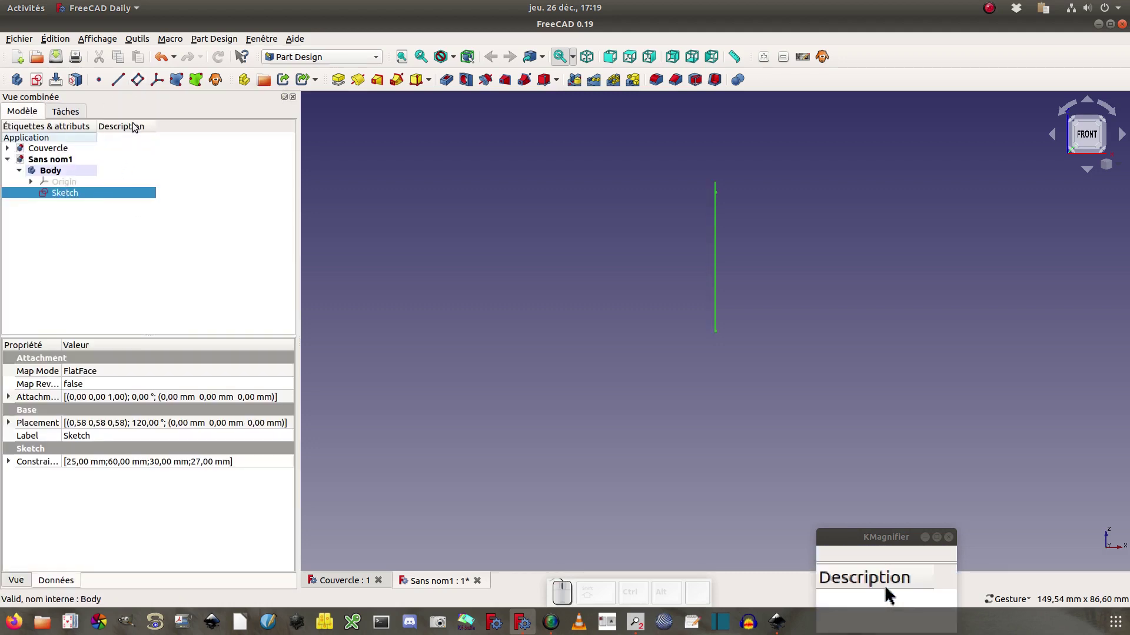
pyautogui.click(137, 80)
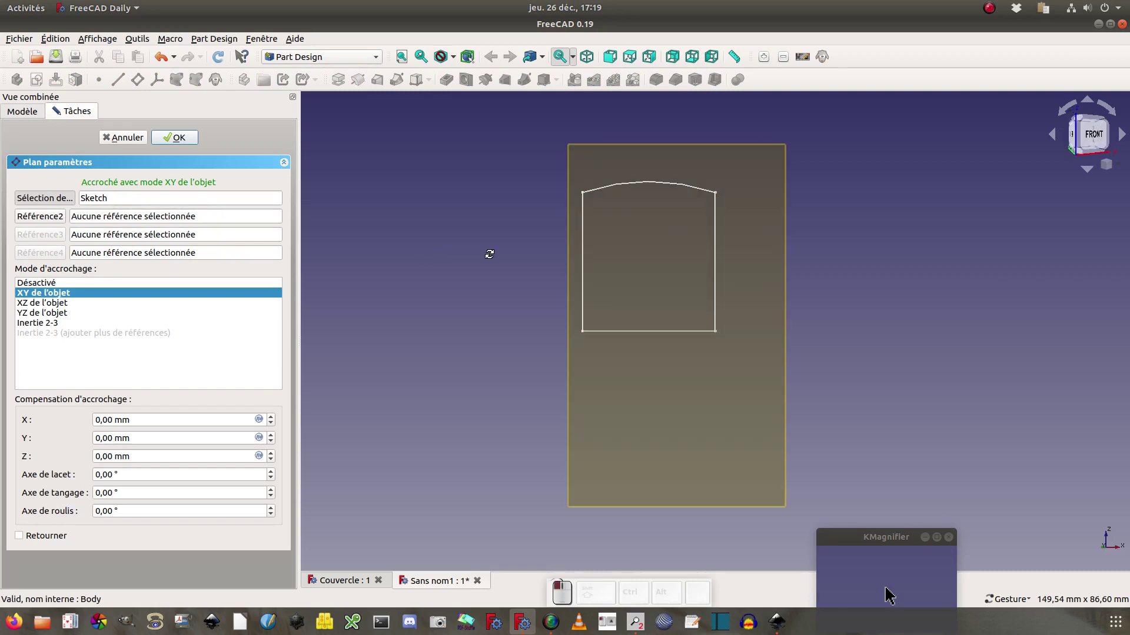
pyautogui.moveTo(490, 255); pyautogui.dragTo(425, 257)
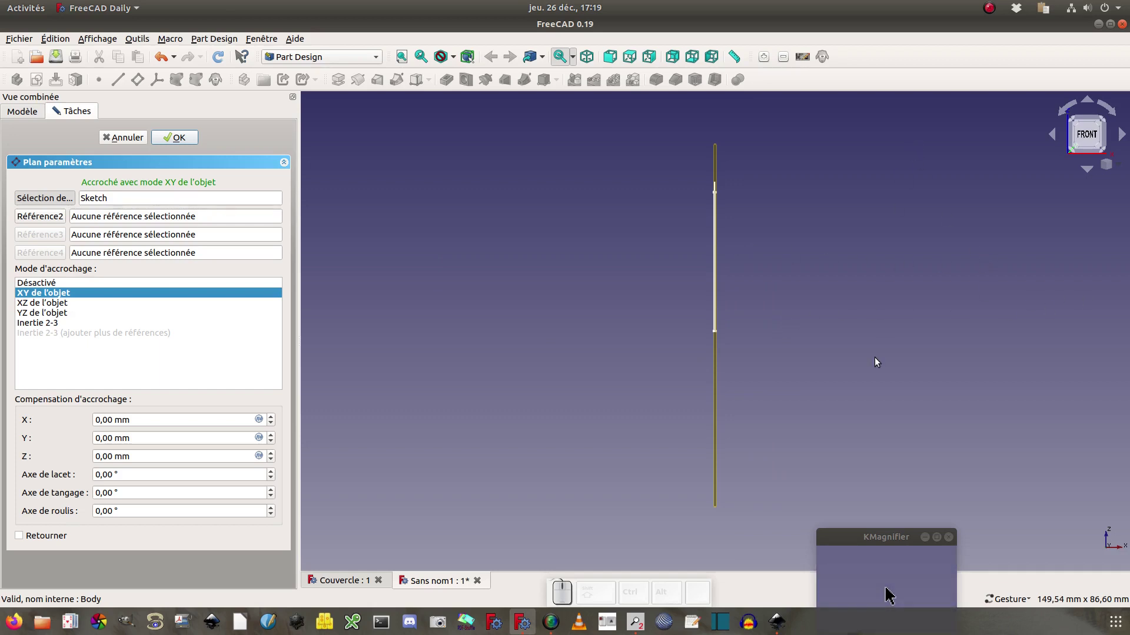
pyautogui.click(161, 457)
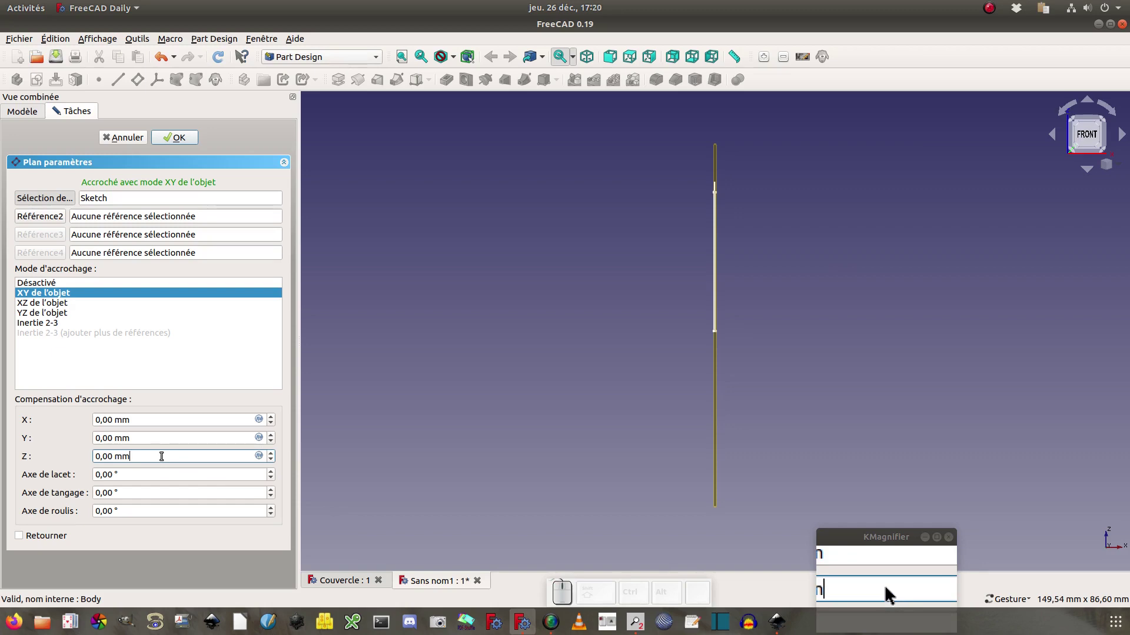
pyautogui.moveTo(161, 457); pyautogui.dragTo(81, 459)
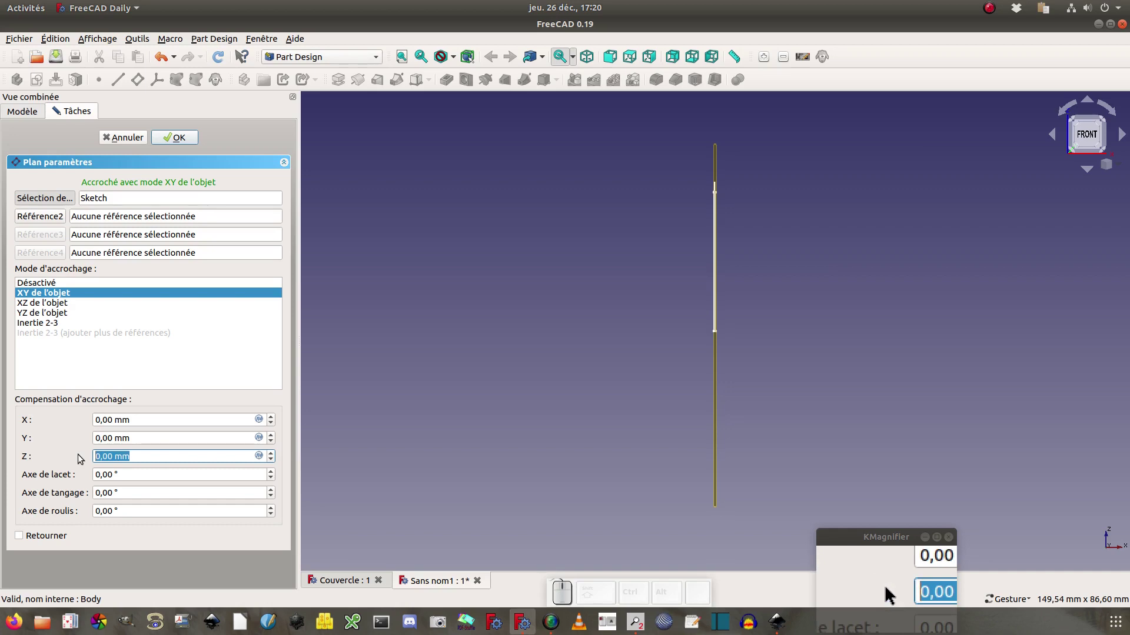
pyautogui.write('50')
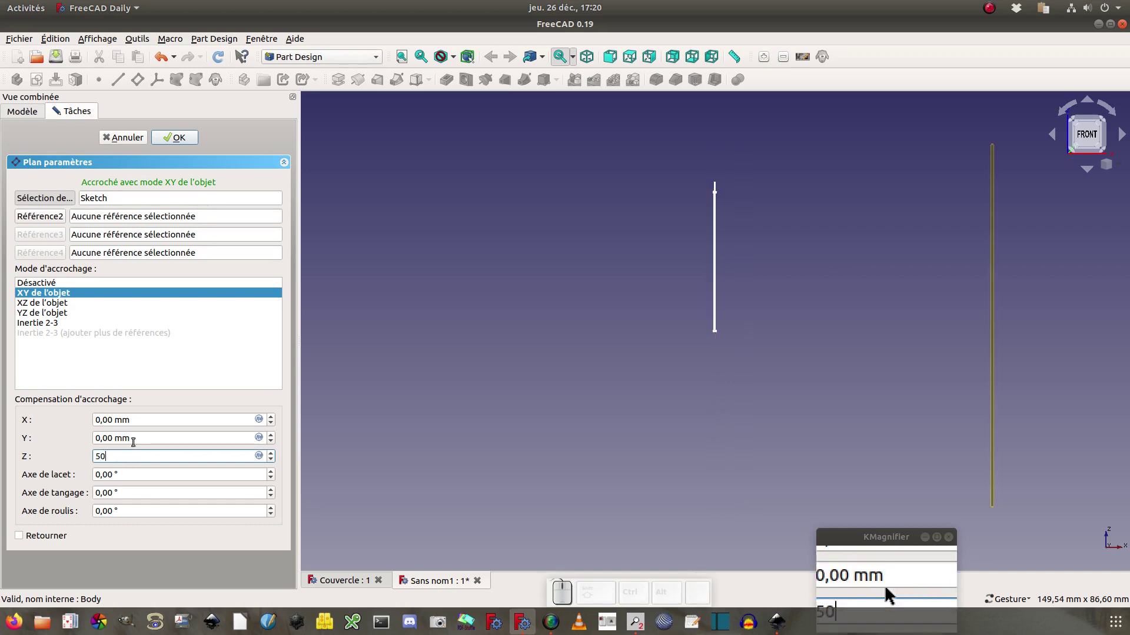
pyautogui.click(175, 138)
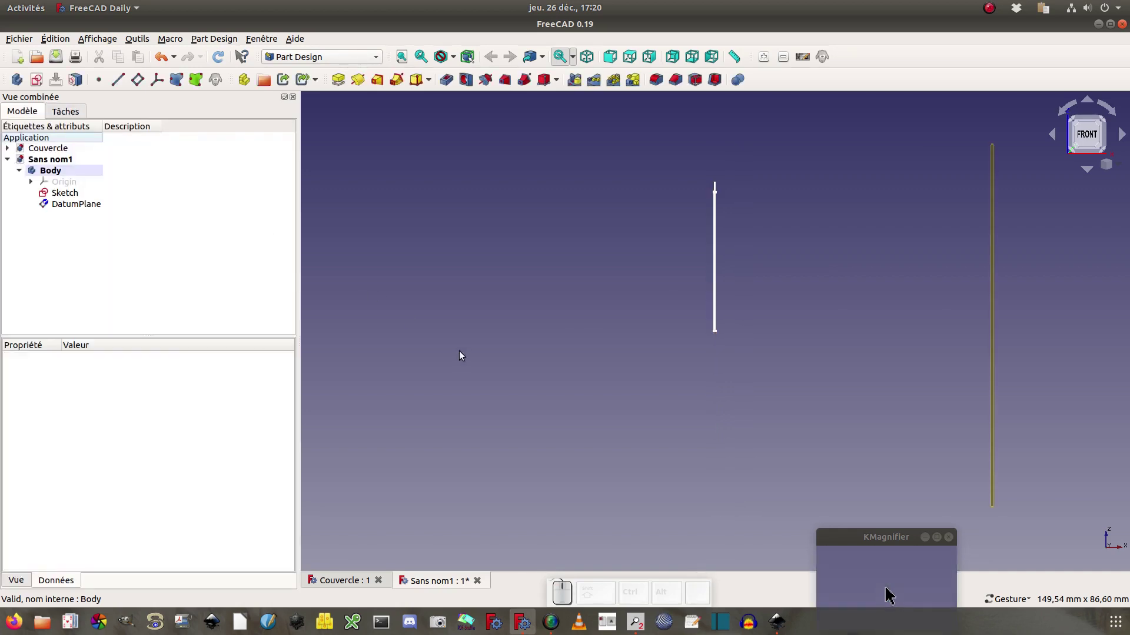
pyautogui.moveTo(459, 351); pyautogui.dragTo(537, 356)
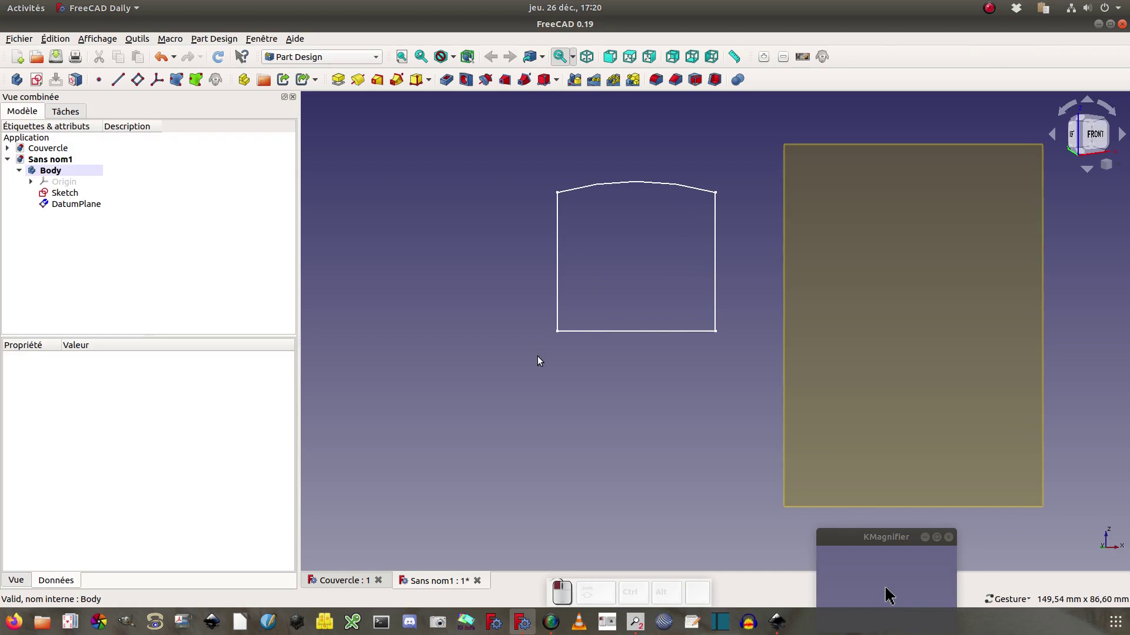
# Start a new sketch on the offset datum plane and hide the first profile sketch.
pyautogui.click(857, 294)
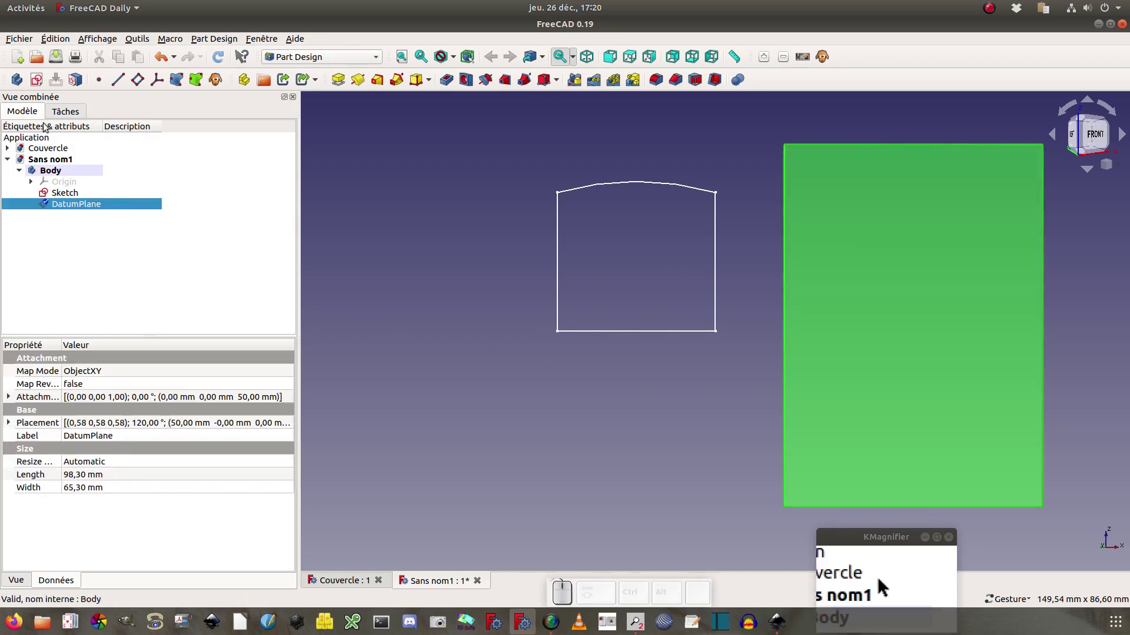
pyautogui.click(36, 79)
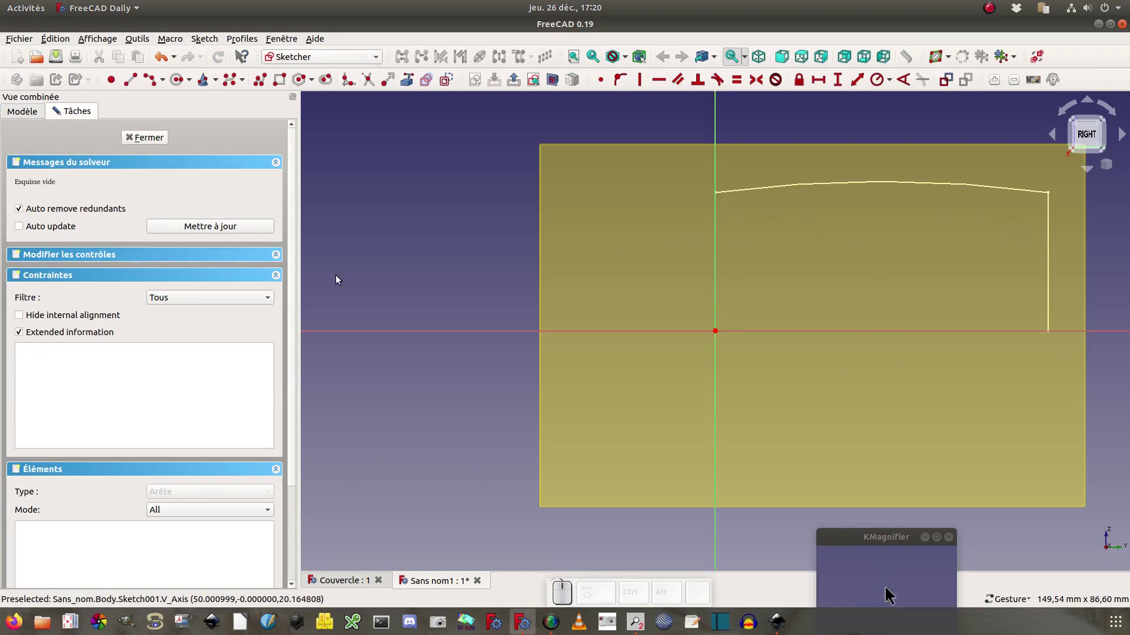
pyautogui.click(24, 112)
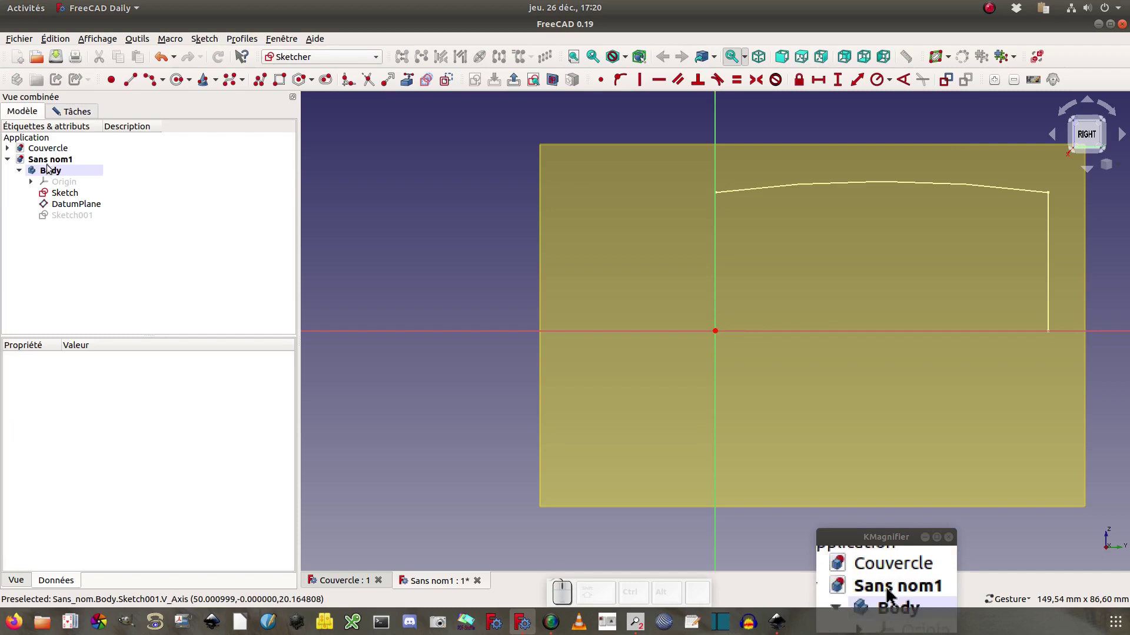
pyautogui.click(69, 193)
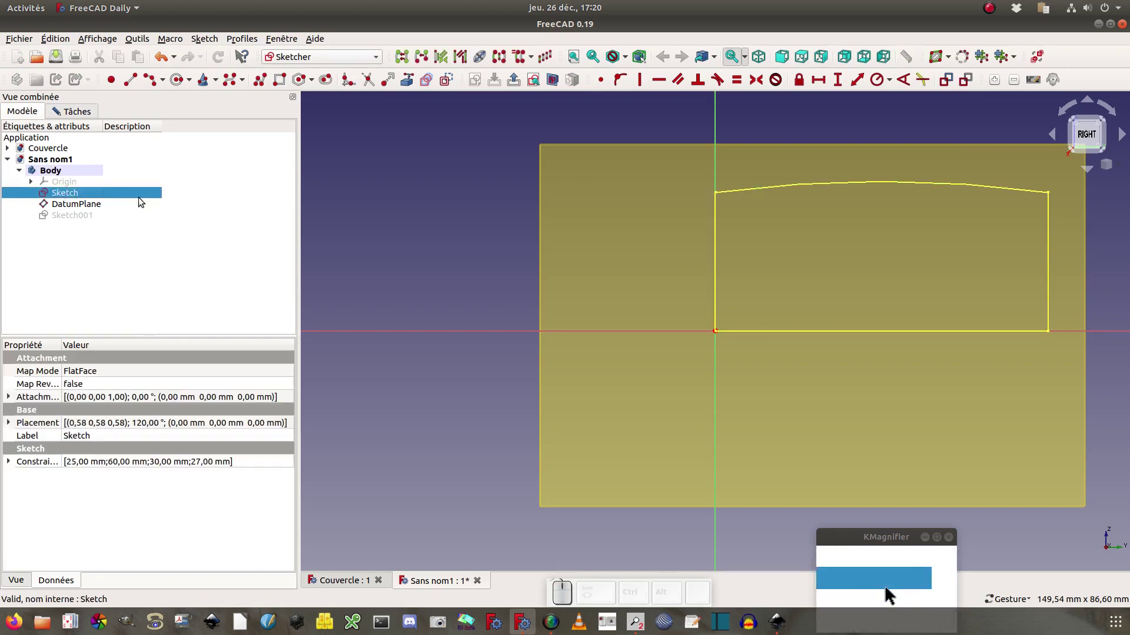
pyautogui.press('space')
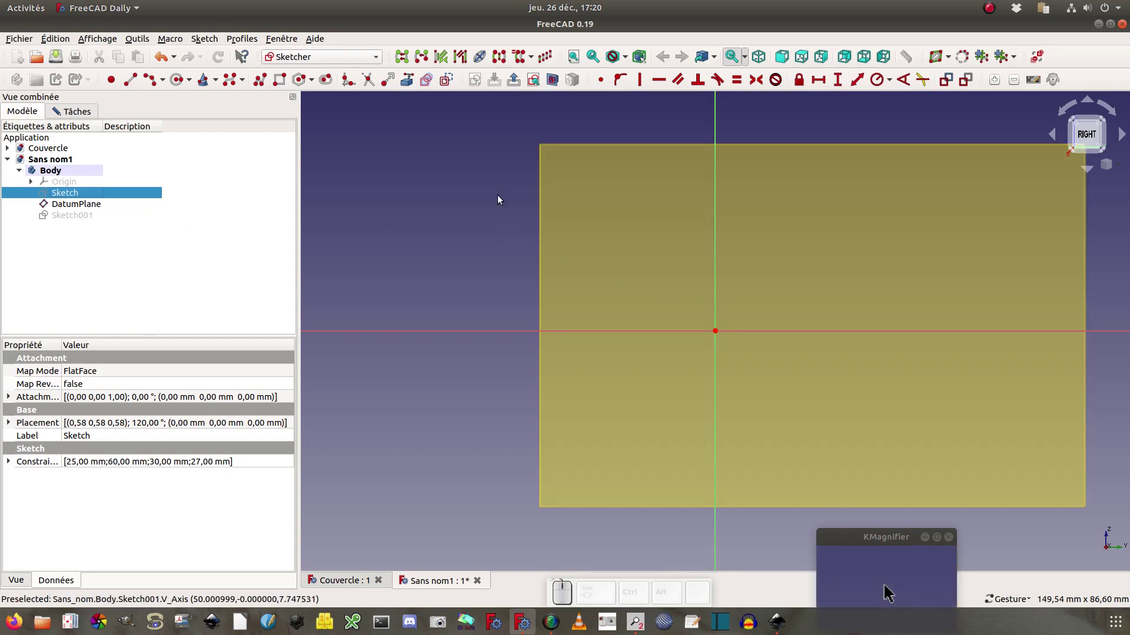
# Draw a rectangle about 39.5 mm wide just above the horizontal axis and right of the vertical axis.
pyautogui.click(279, 80)
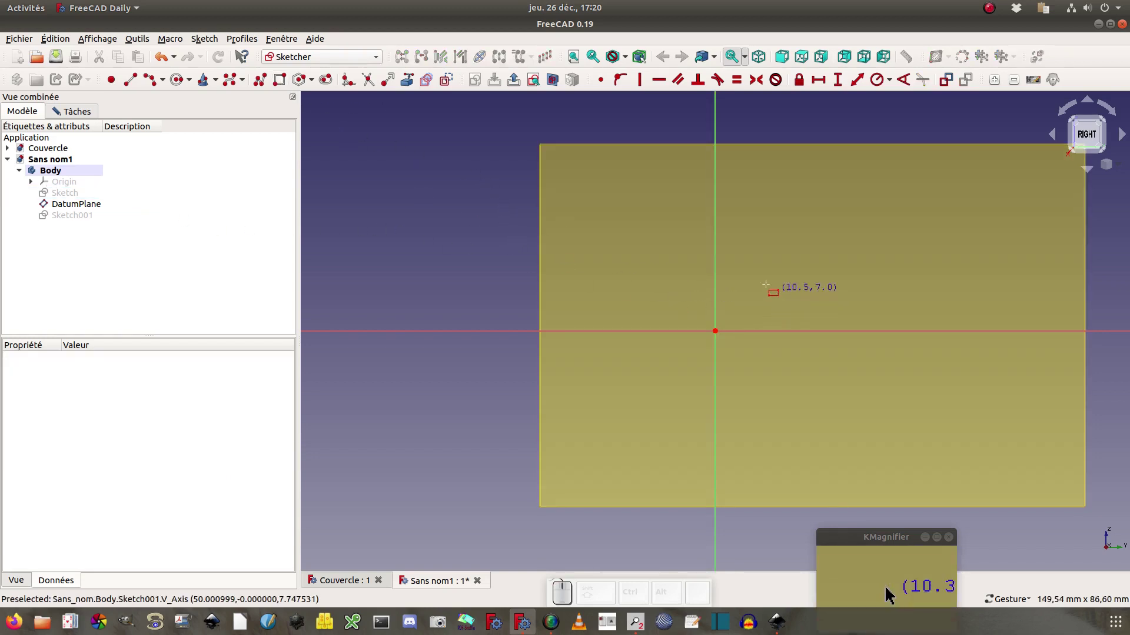
pyautogui.click(740, 267)
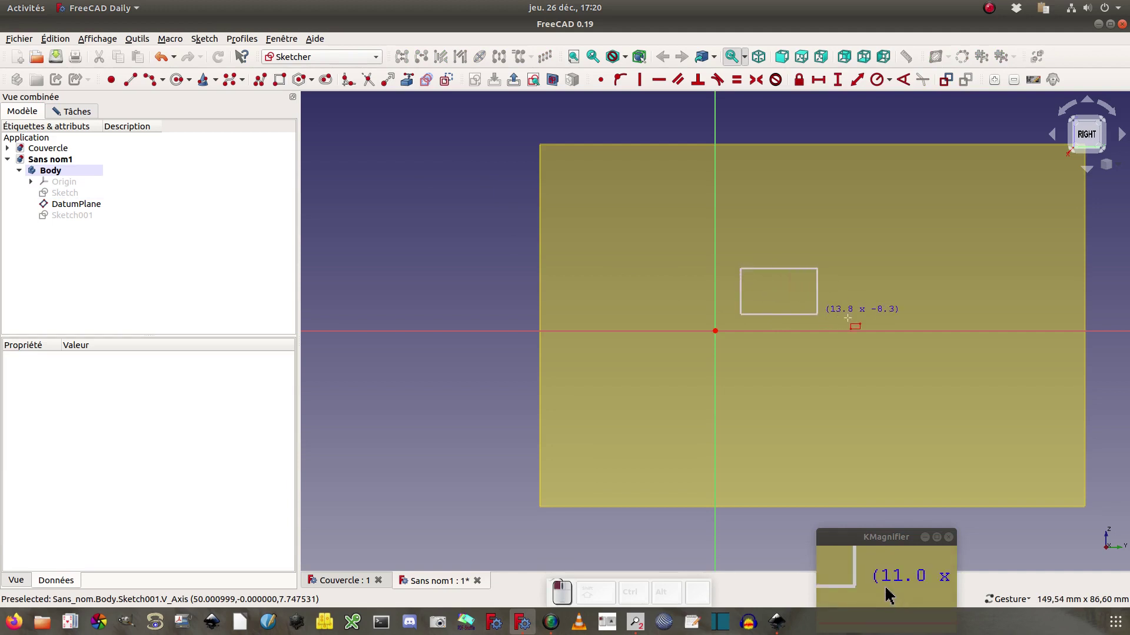
pyautogui.click(959, 323)
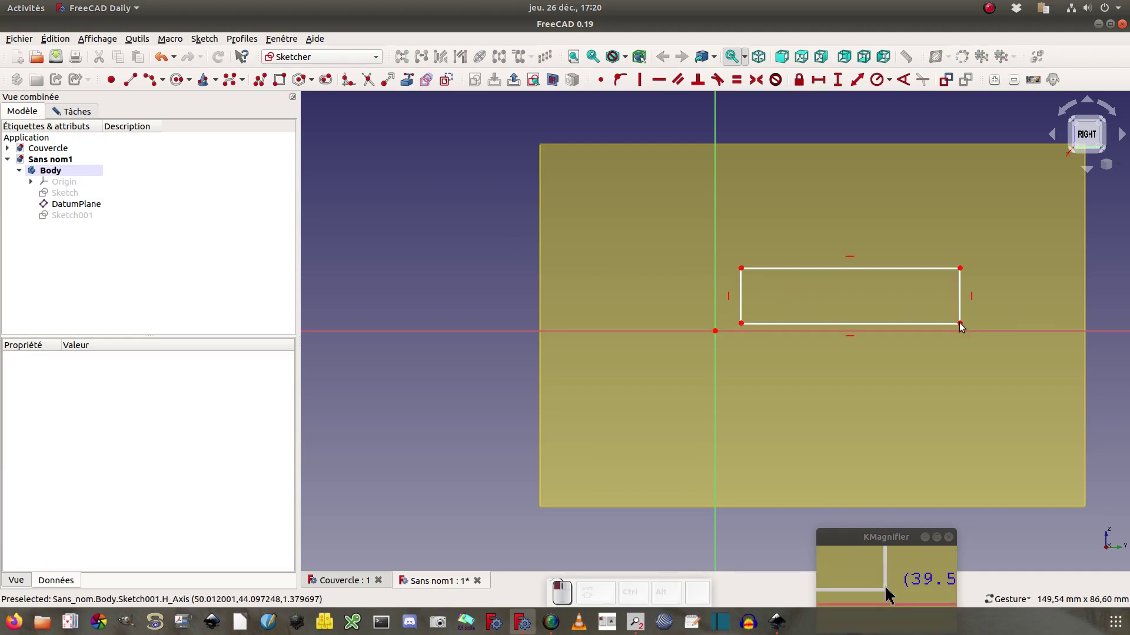
pyautogui.rightClick(790, 421)
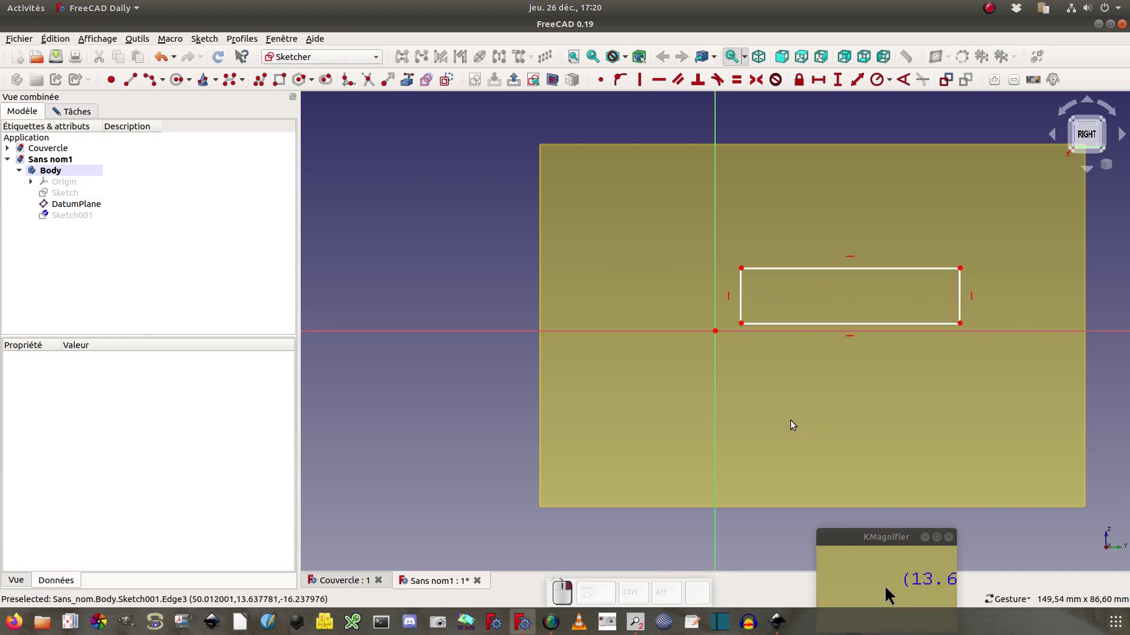
# Make the rectangle's lower-left corner coincident with the origin and constrain its two vertical sides to equal length.
pyautogui.click(741, 324)
pyautogui.click(715, 330)
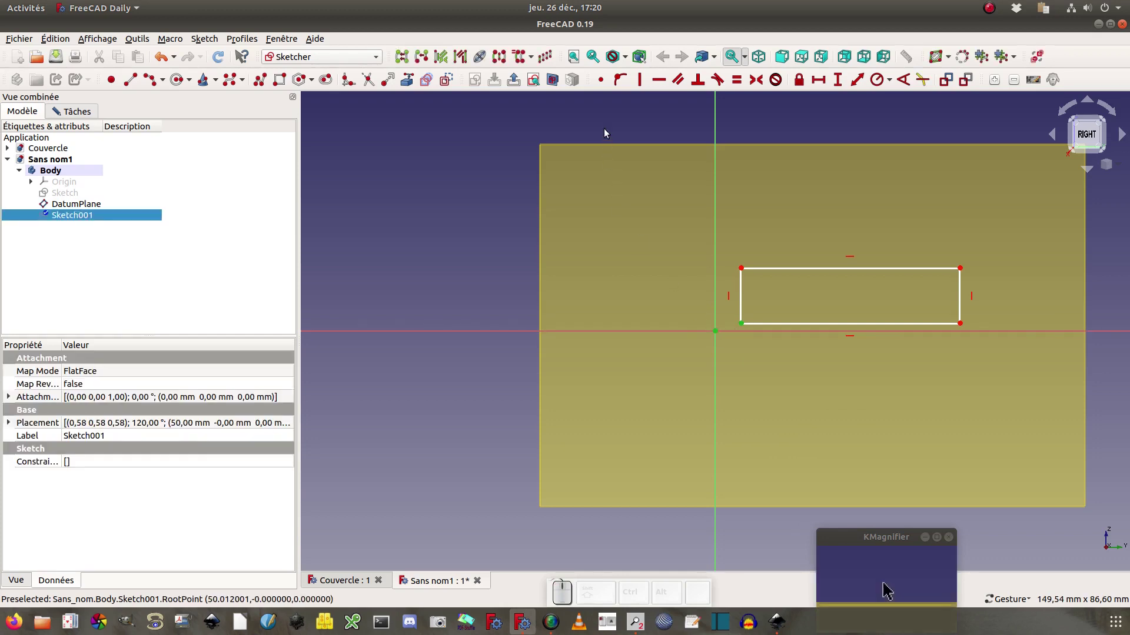
pyautogui.click(600, 81)
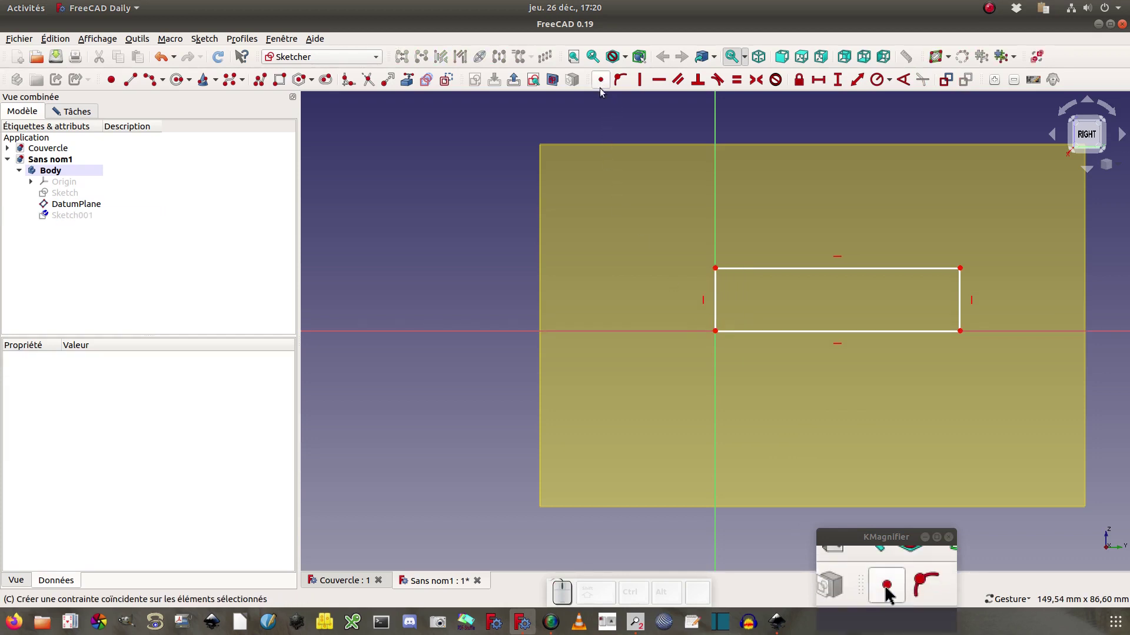
pyautogui.click(716, 306)
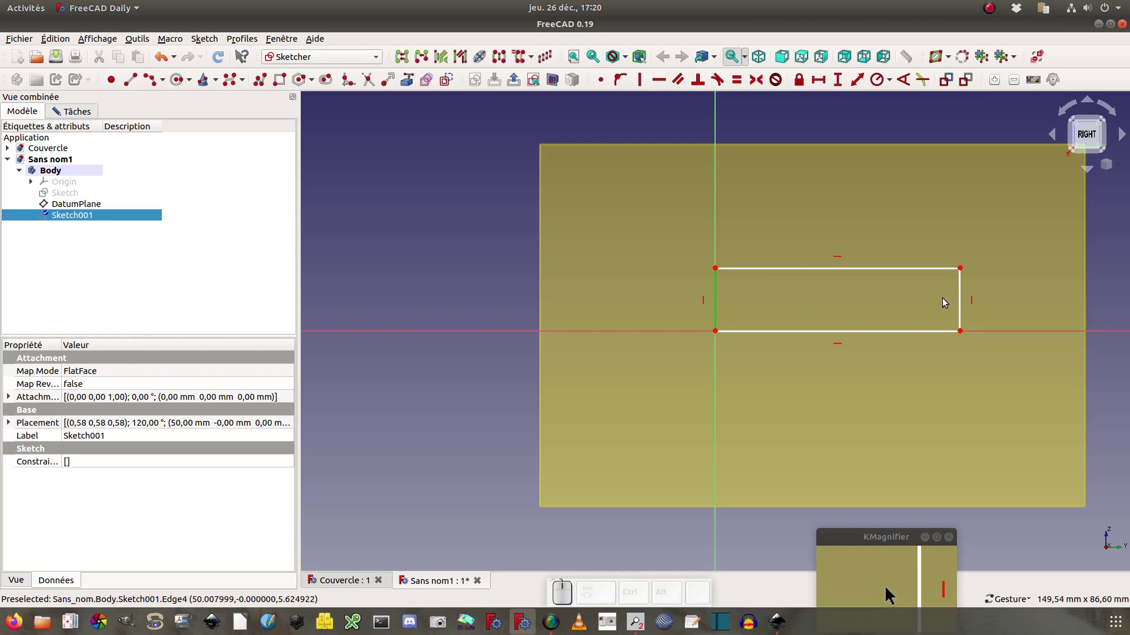
pyautogui.click(961, 299)
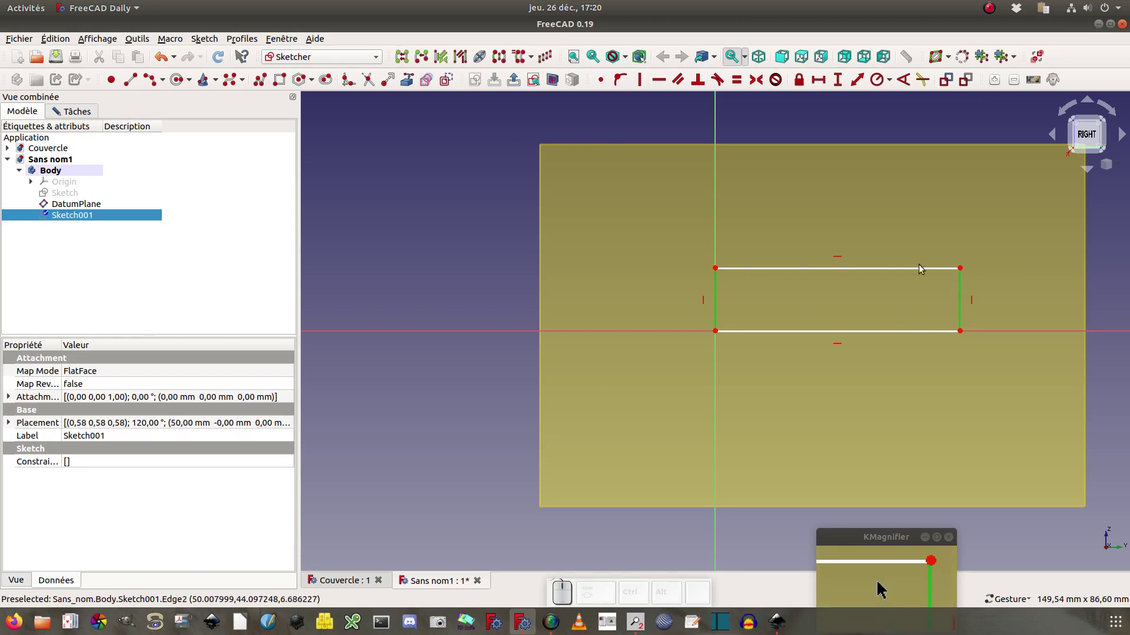
pyautogui.click(736, 80)
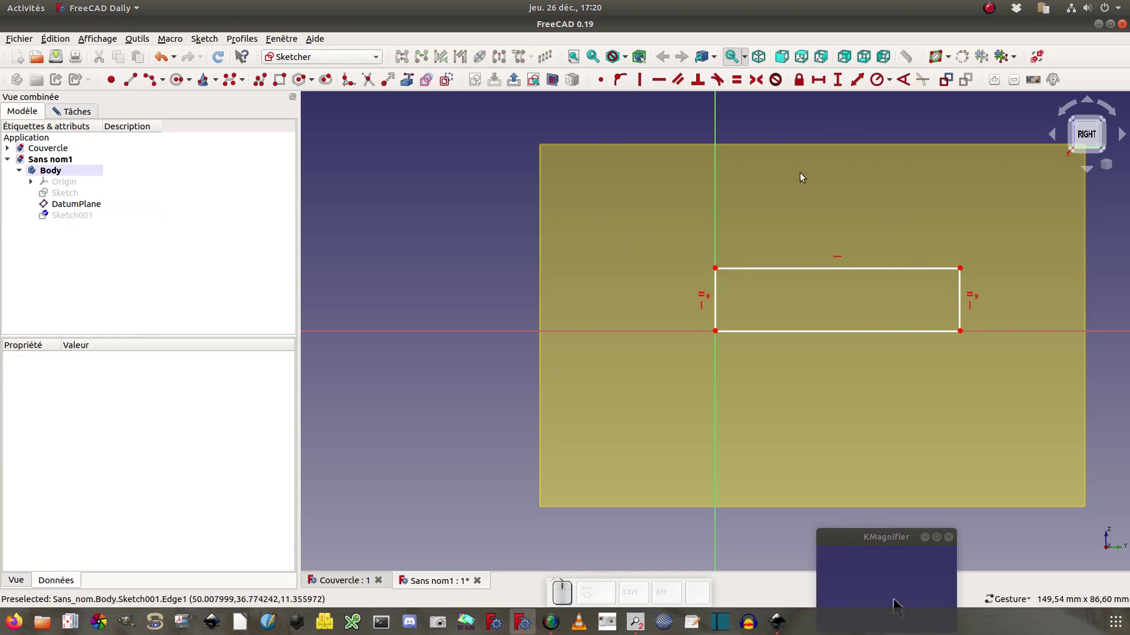
# Constrain the vertical length of the rectangle's right side to 25 mm.
pyautogui.click(960, 316)
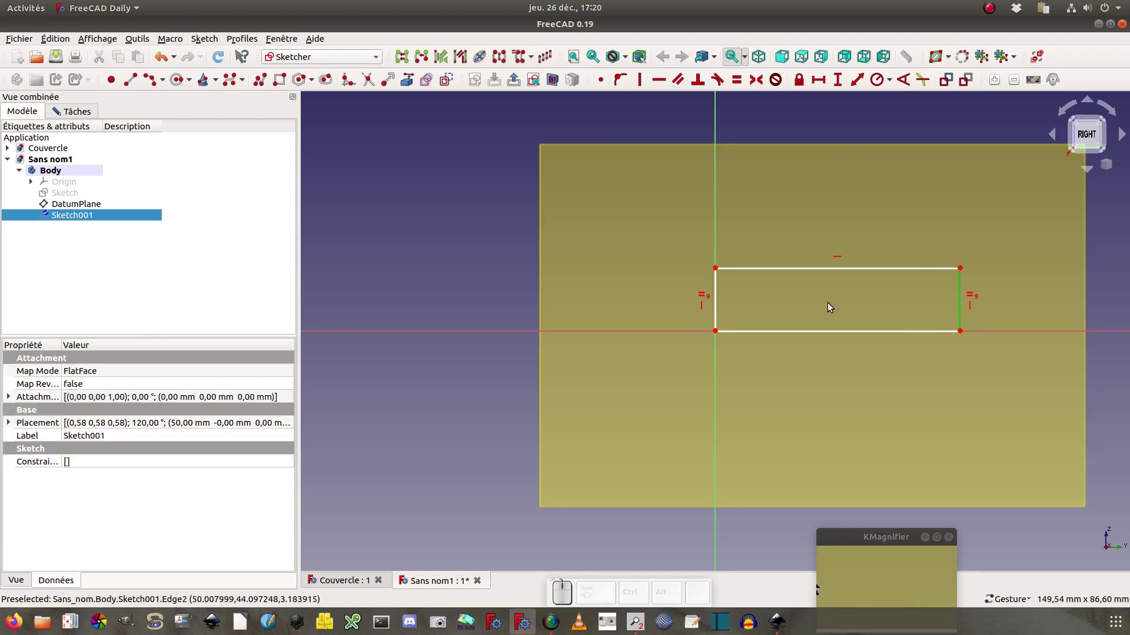
pyautogui.click(837, 81)
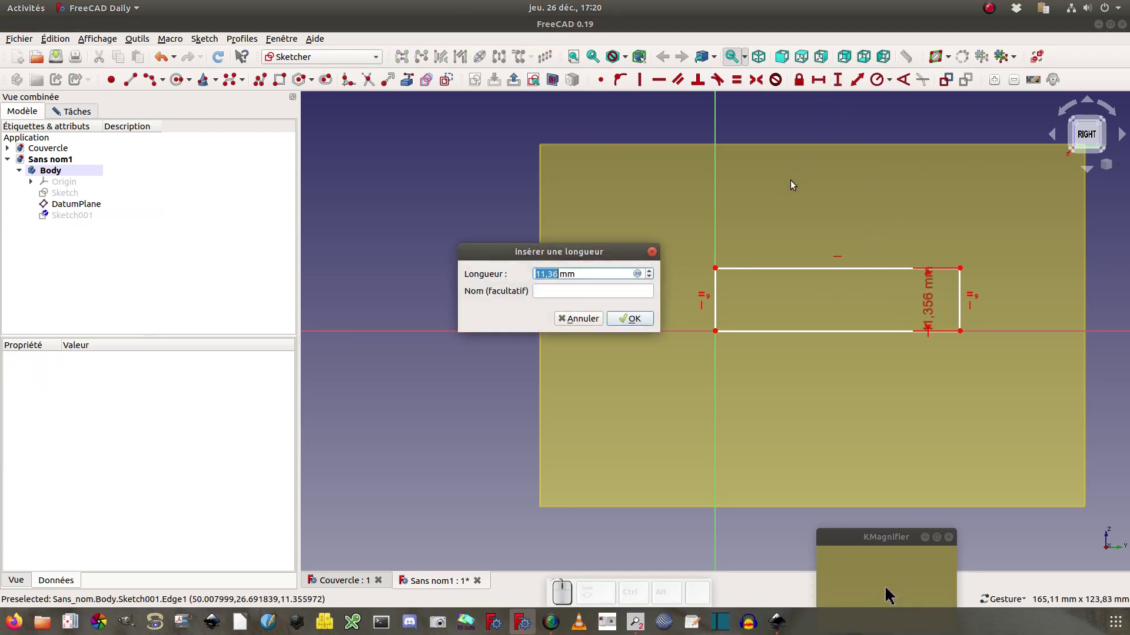
pyautogui.write('5')
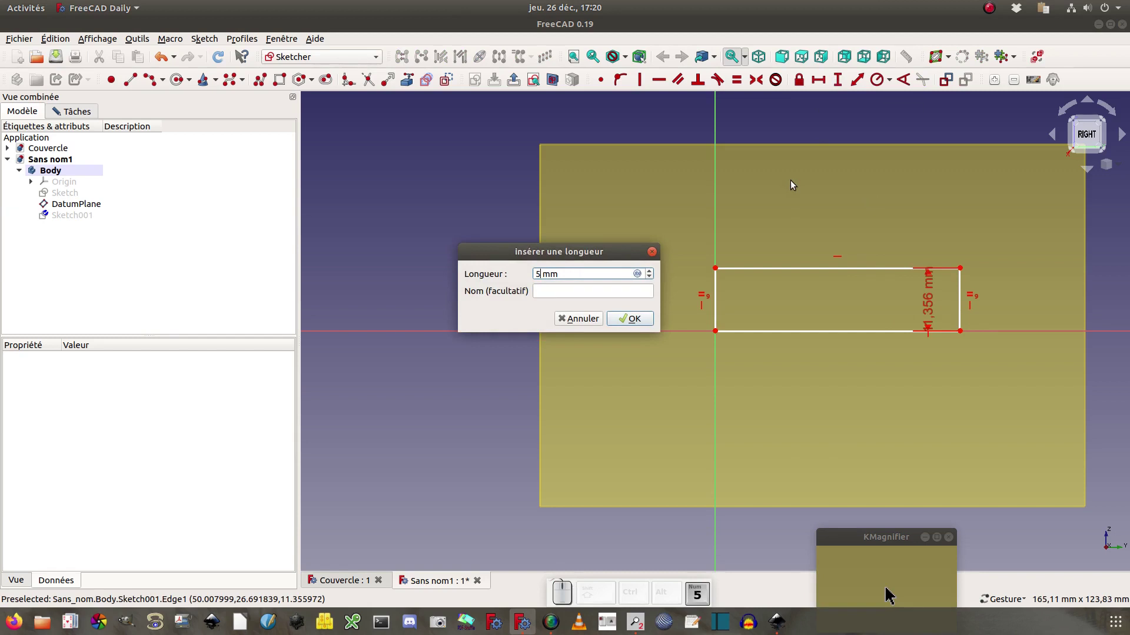
pyautogui.press('BackSpace')
pyautogui.write('25')
pyautogui.click(632, 319)
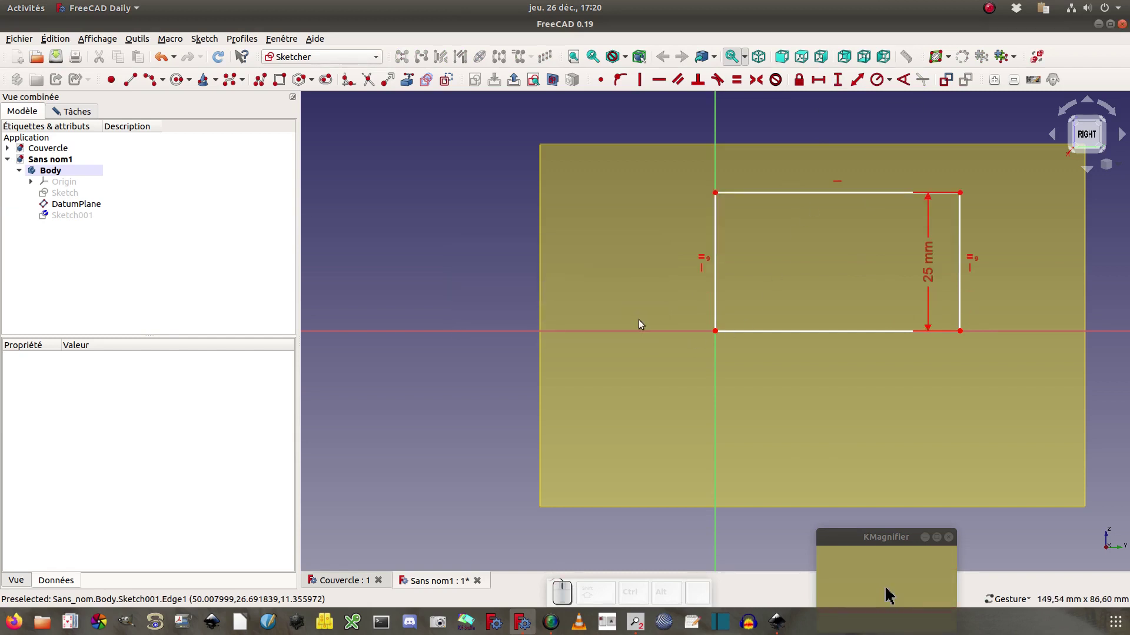
# Constrain the horizontal length of the rectangle's bottom edge to 60 mm.
pyautogui.click(789, 330)
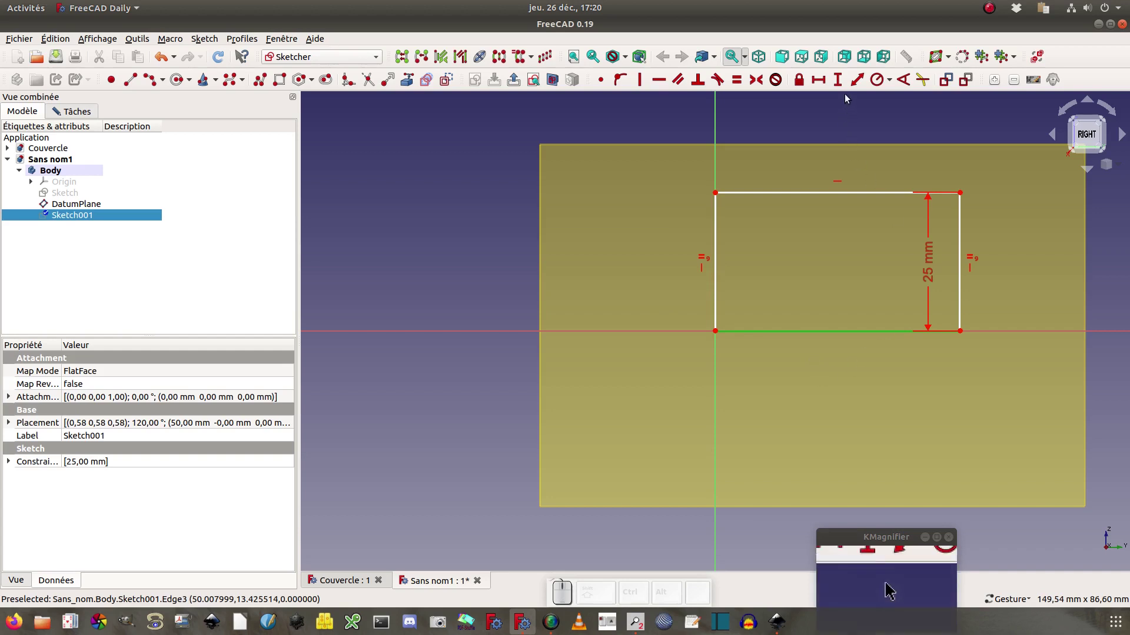
pyautogui.click(818, 80)
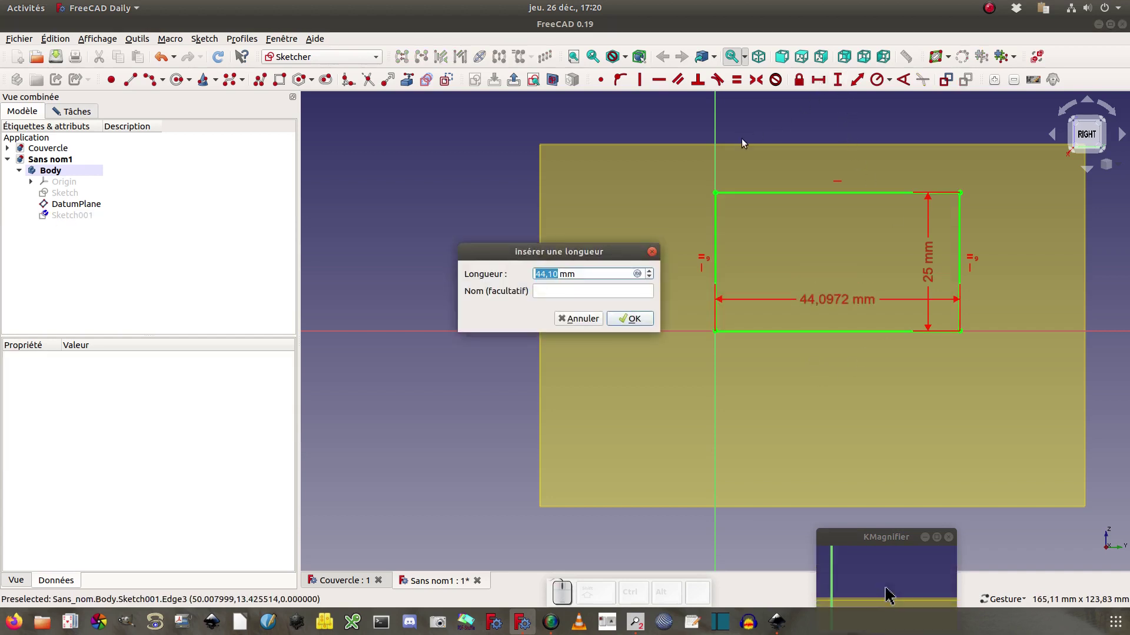
pyautogui.write('60')
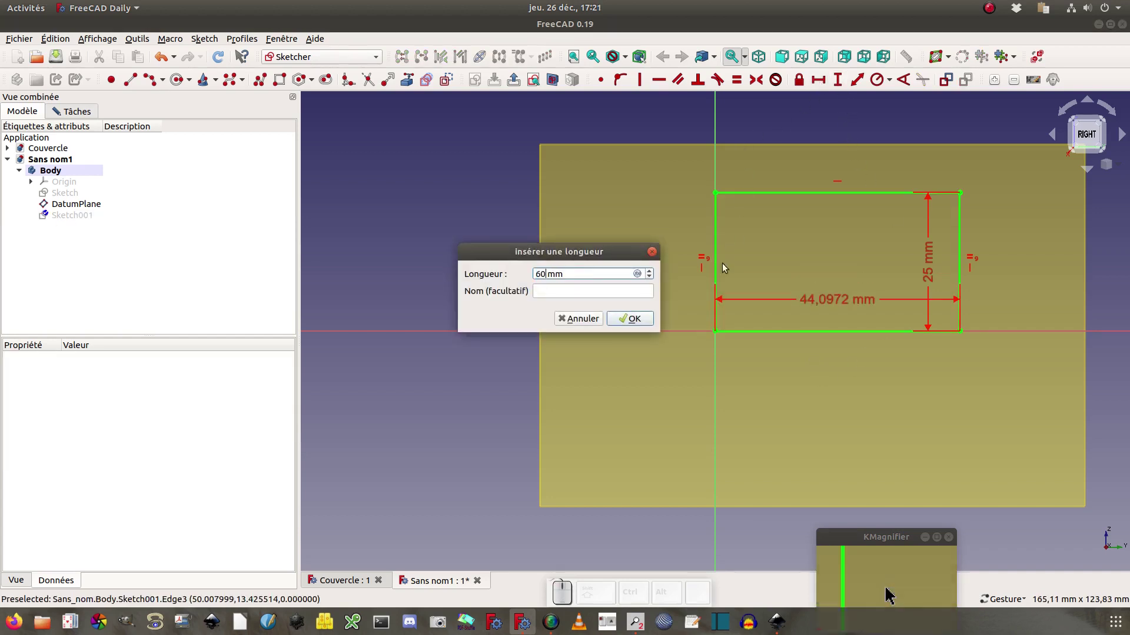
pyautogui.click(632, 318)
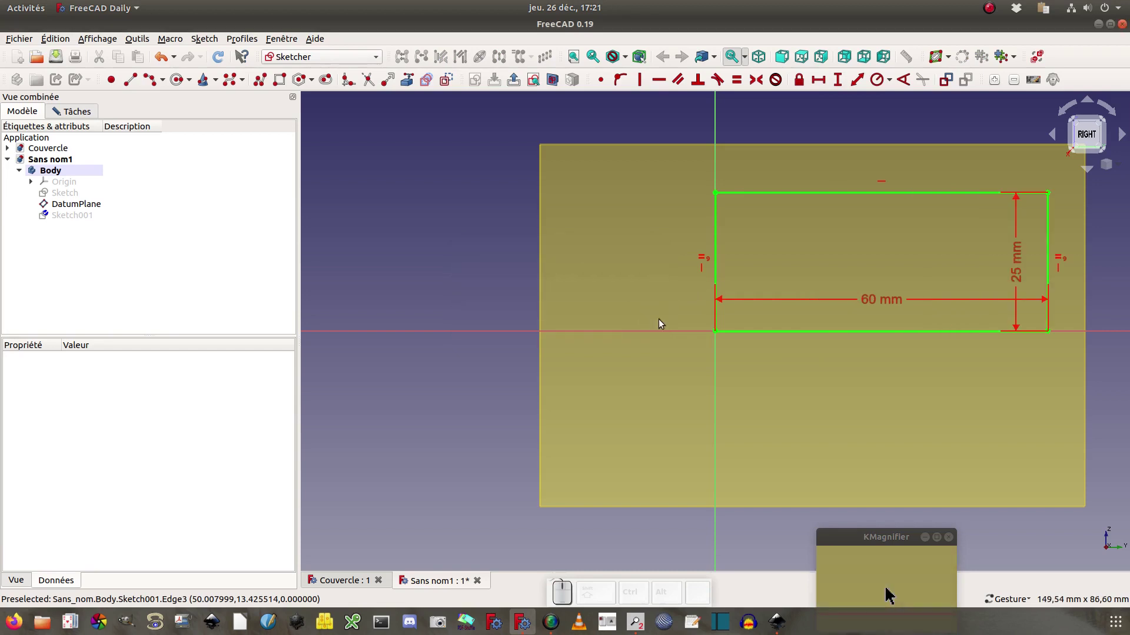
# Delete the rectangle's top edge and move the 25 mm dimension outside the profile, beyond its right side.
pyautogui.click(823, 193)
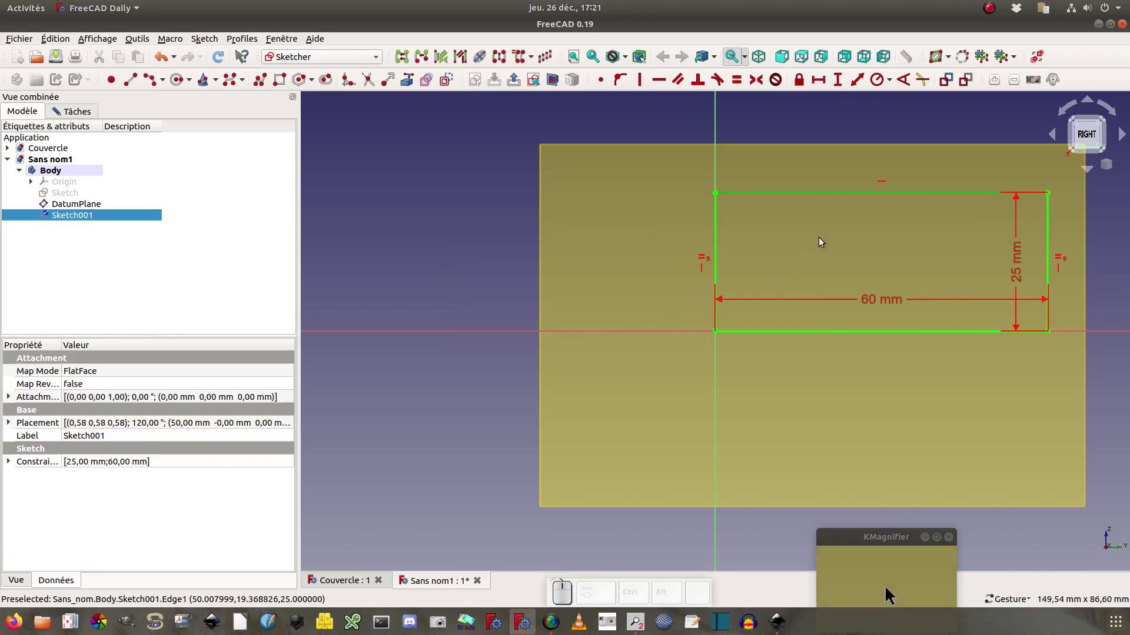
pyautogui.press('Escape')
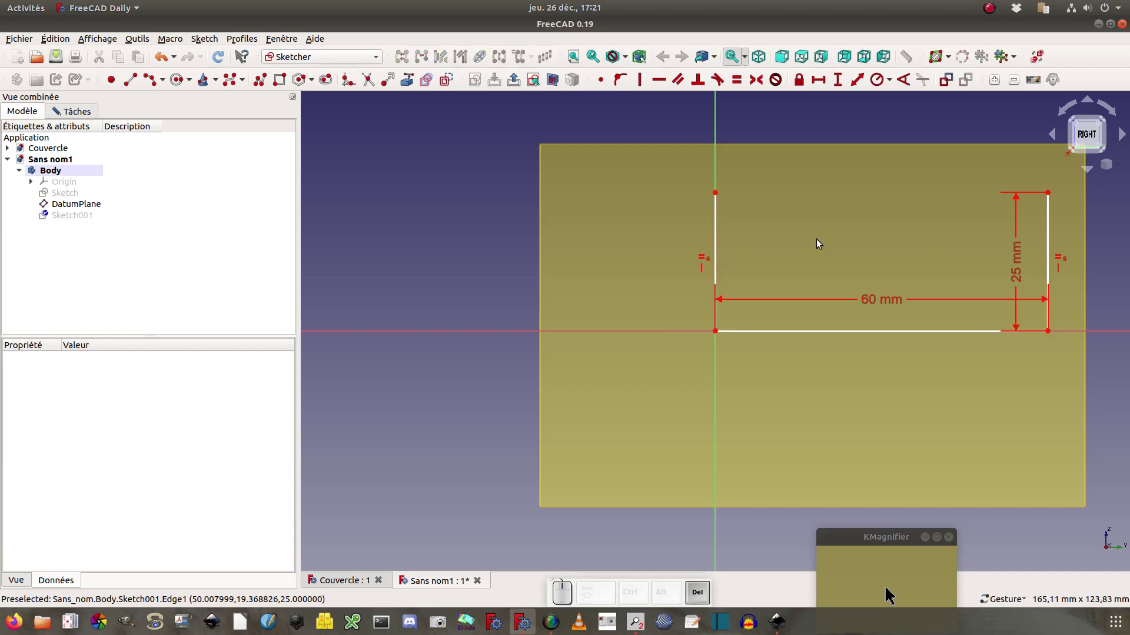
pyautogui.moveTo(1016, 268); pyautogui.dragTo(1115, 270)
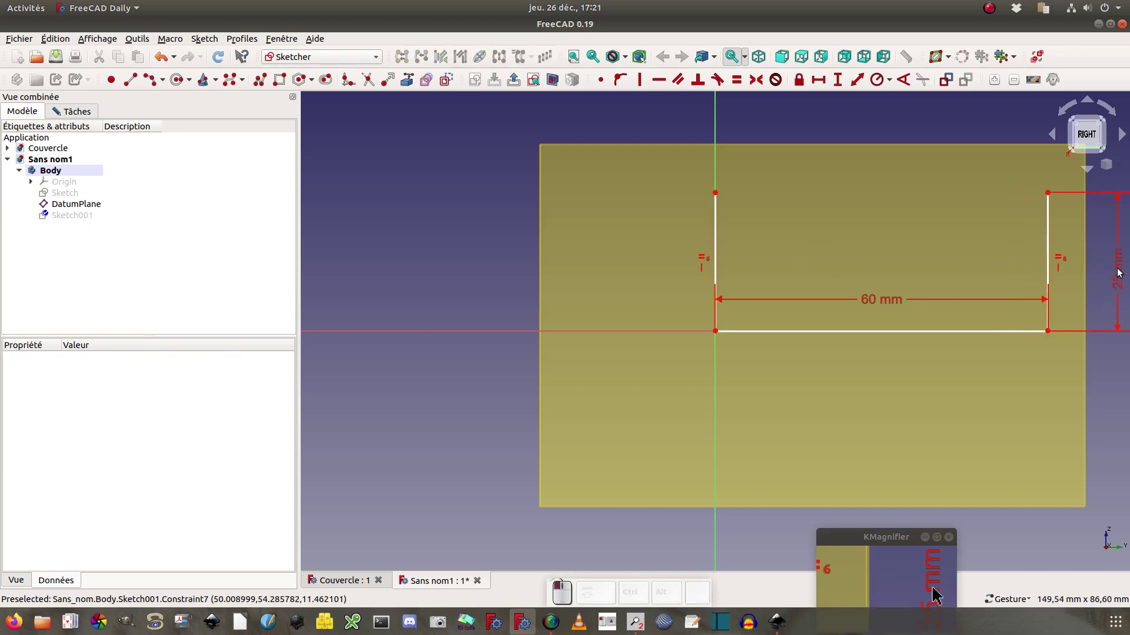
pyautogui.moveTo(589, 456)
pyautogui.mouseDown(button='right')
pyautogui.moveTo(567, 454)
pyautogui.moveTo(435, 511)
pyautogui.mouseUp(button='right')
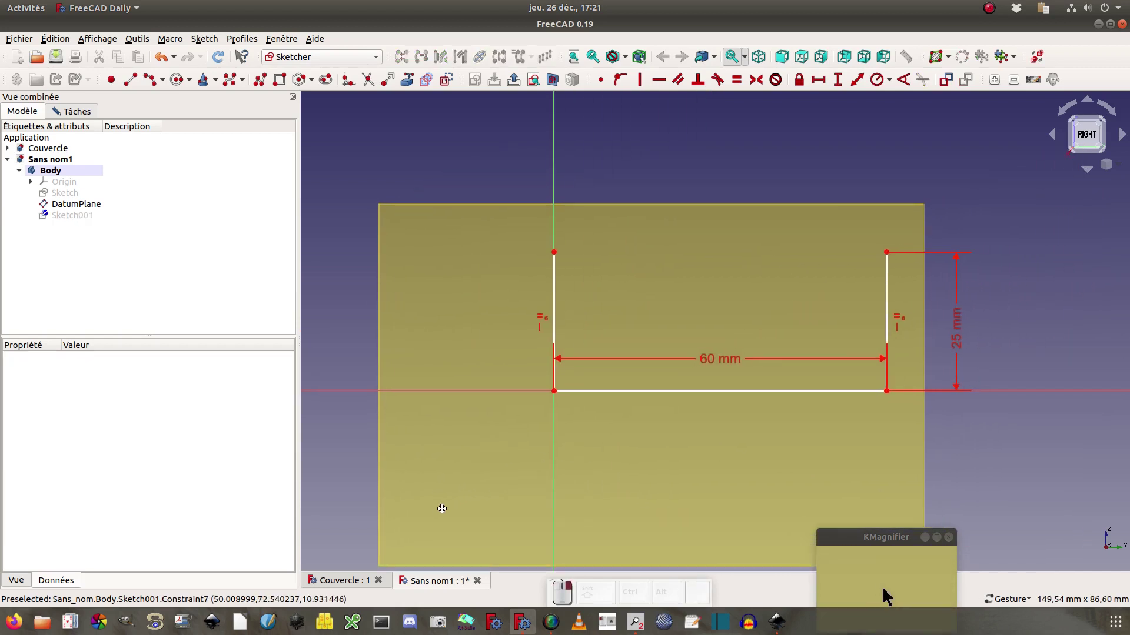
# Draw an upward-bulging three-point arc of about 48.3 mm radius joining the tops of the vertical sides, and place a point on it.
pyautogui.click(149, 80)
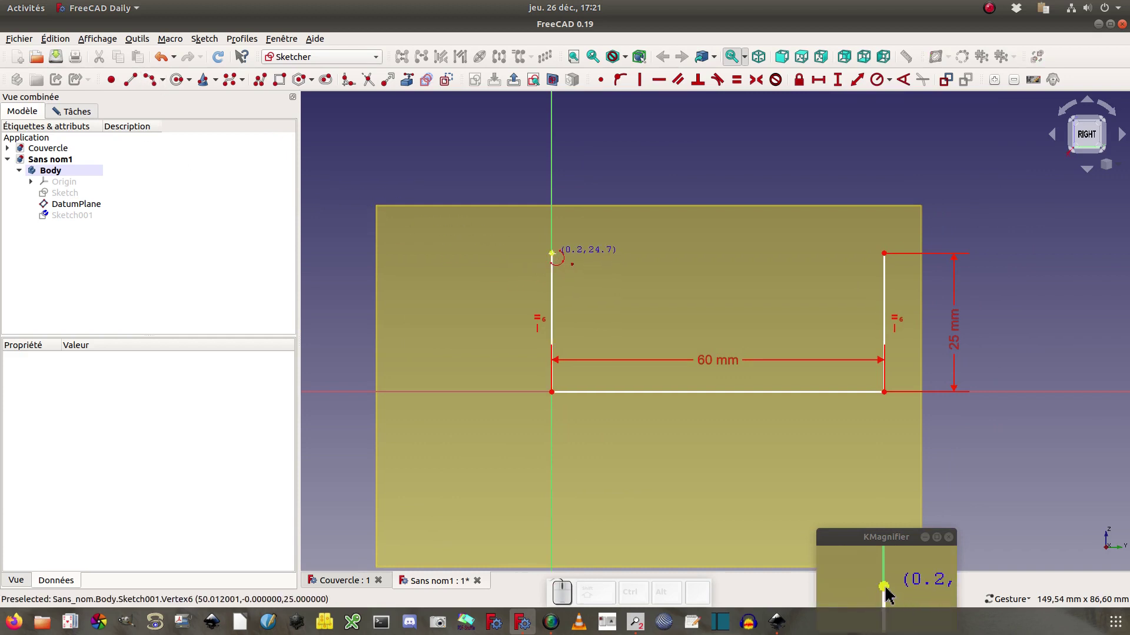
pyautogui.click(552, 253)
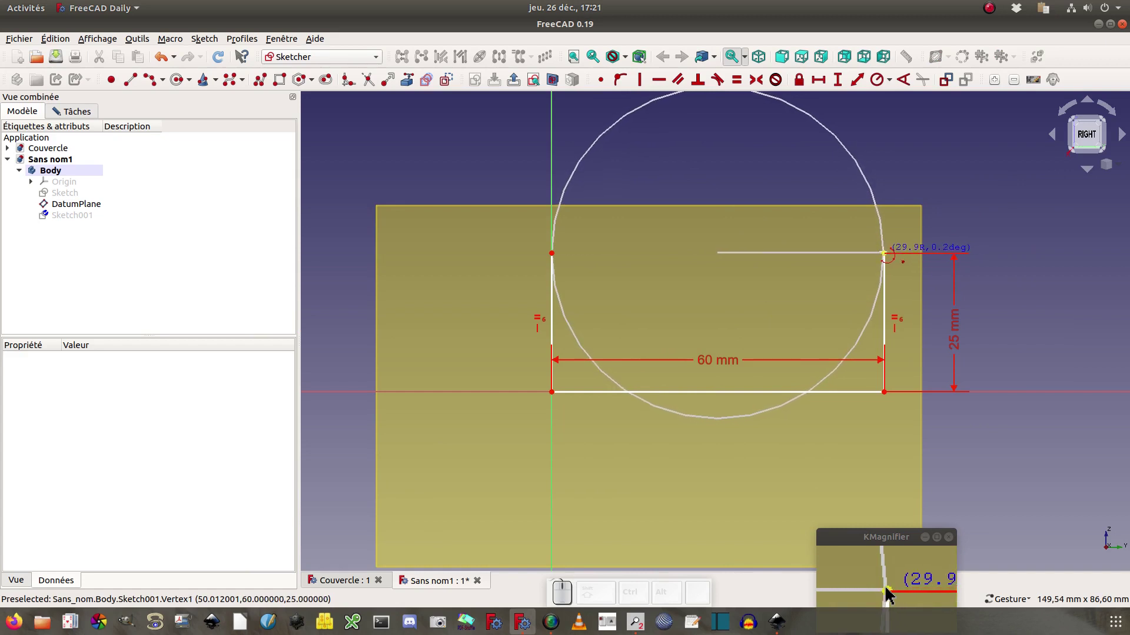
pyautogui.click(884, 253)
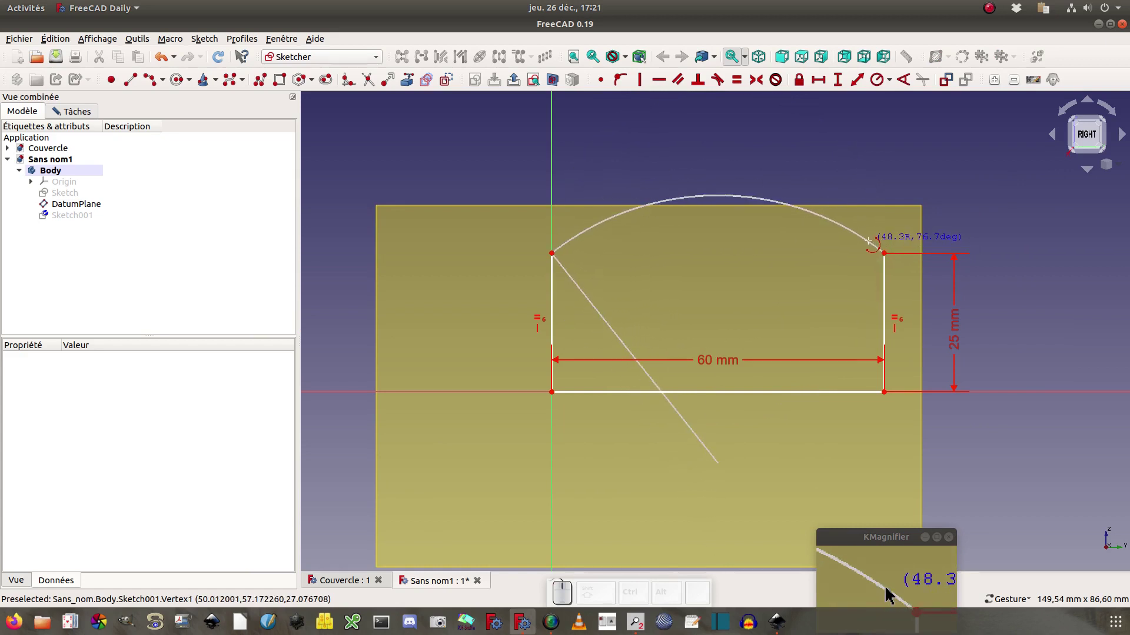
pyautogui.click(869, 241)
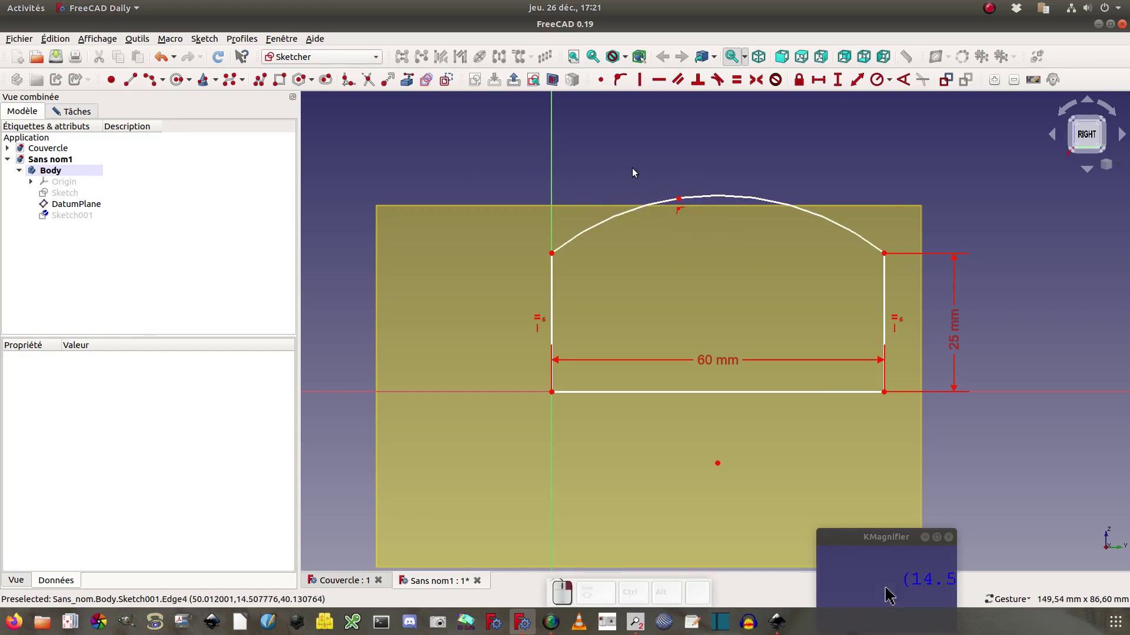
# Constrain the horizontal distance between the new arc's point and the vertical axis to 30 mm.
pyautogui.click(679, 199)
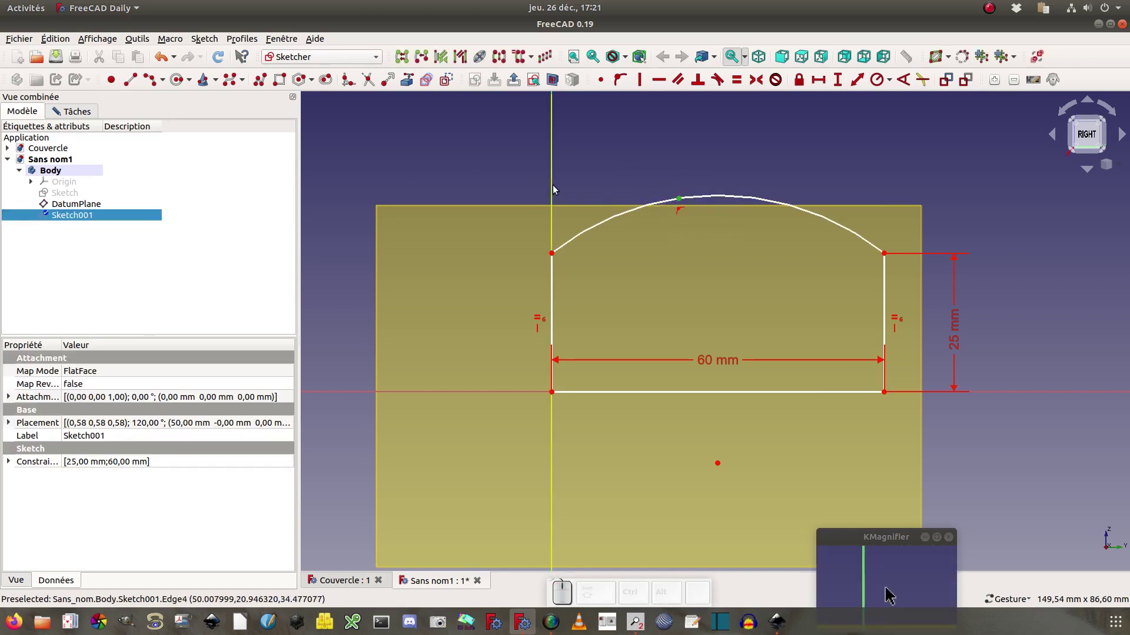
pyautogui.click(552, 186)
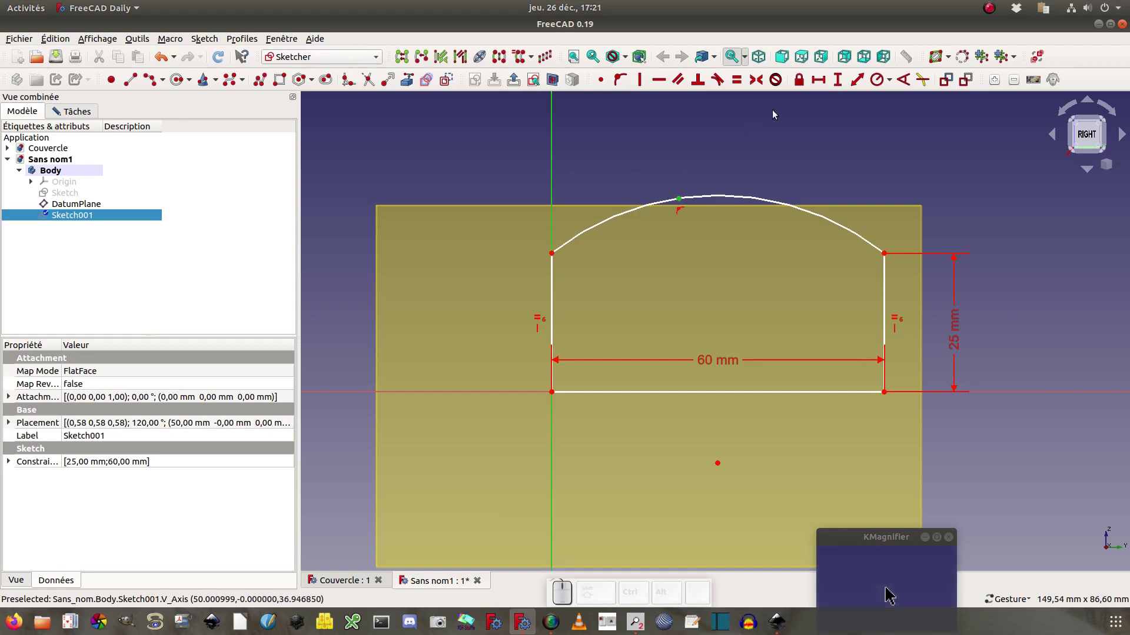
pyautogui.click(818, 80)
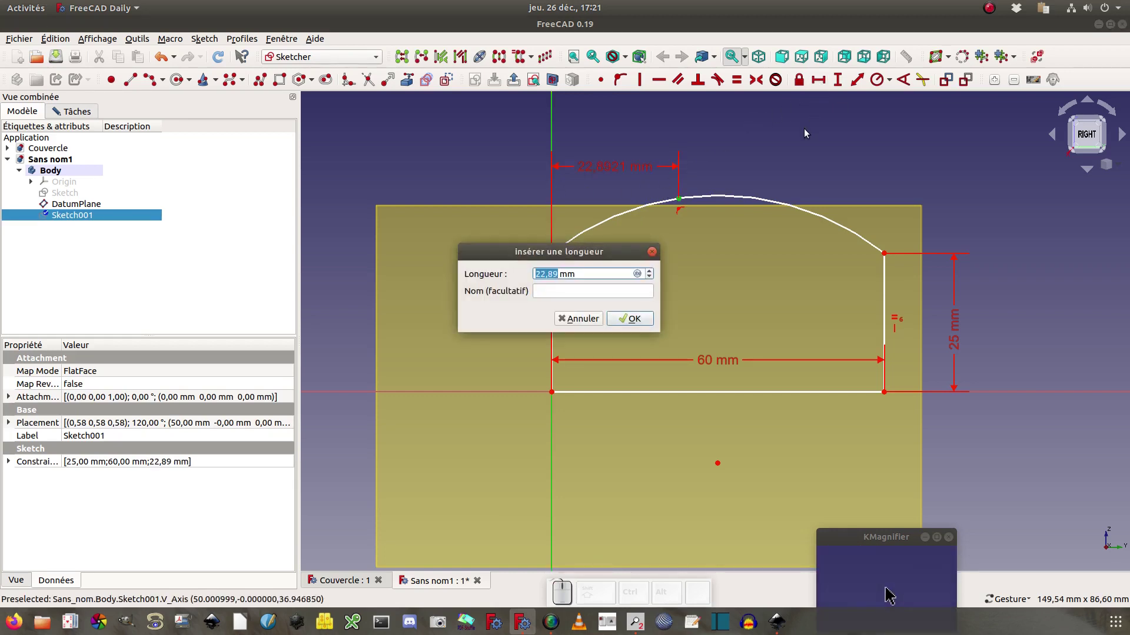
pyautogui.write('30')
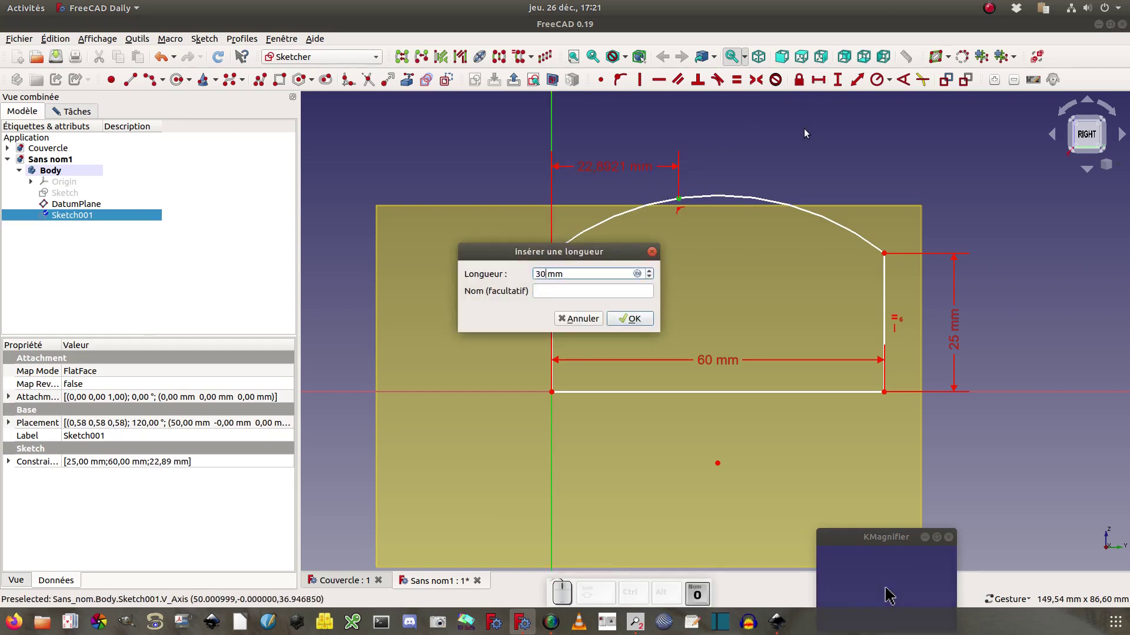
pyautogui.click(629, 319)
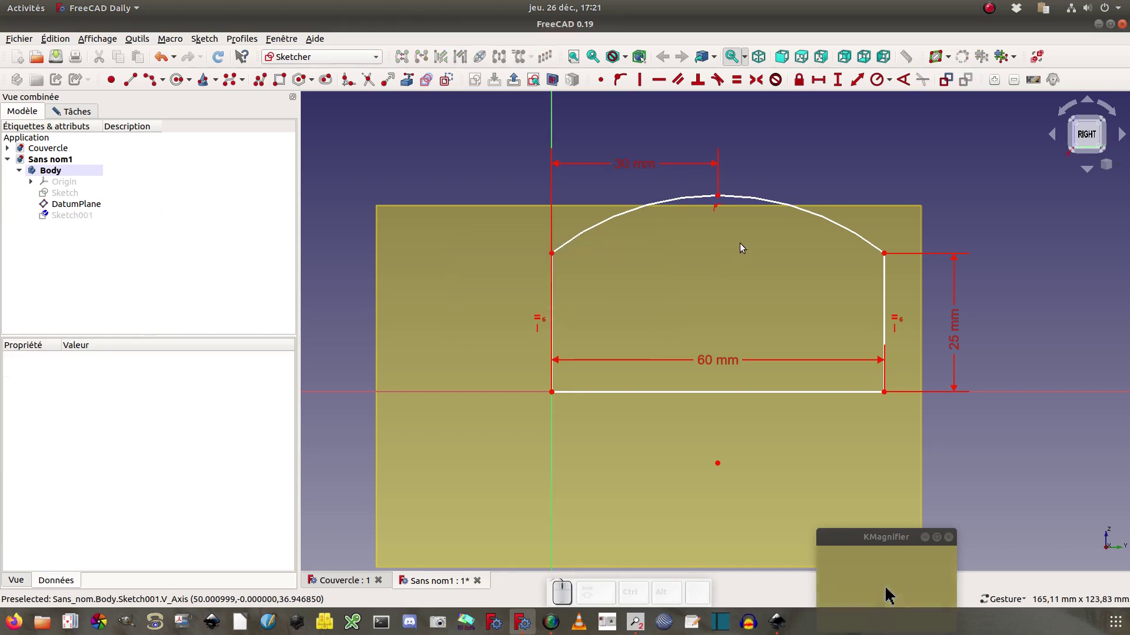
# Constrain the vertical distance from the arc's point to the horizontal axis to 33 mm and make the bottom edge horizontal.
pyautogui.click(717, 195)
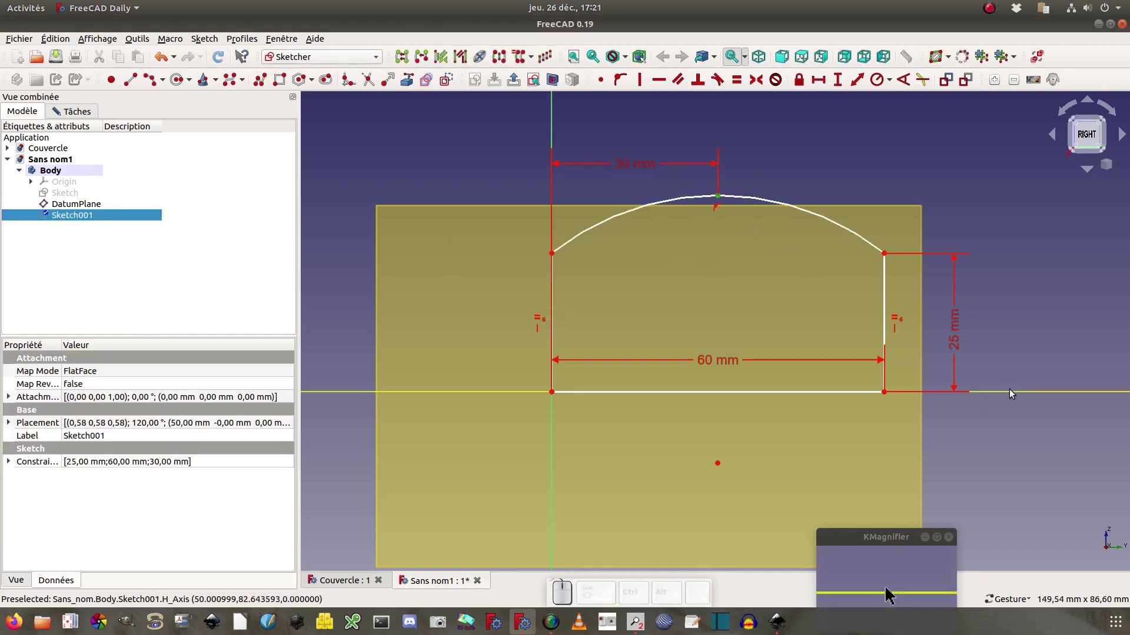
pyautogui.click(1009, 391)
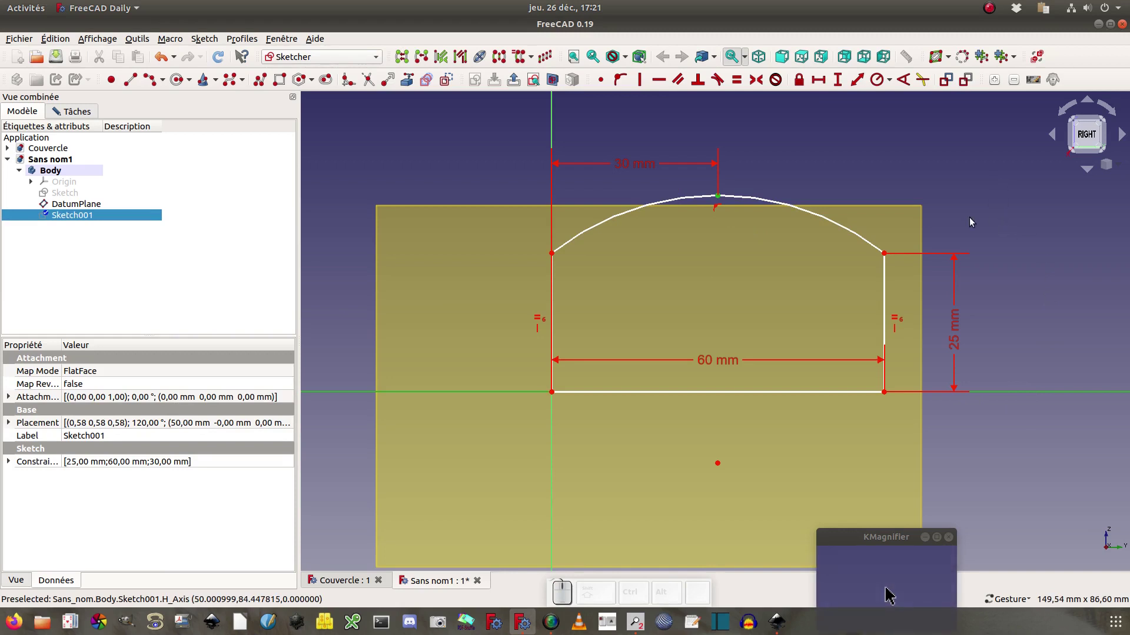
pyautogui.click(837, 80)
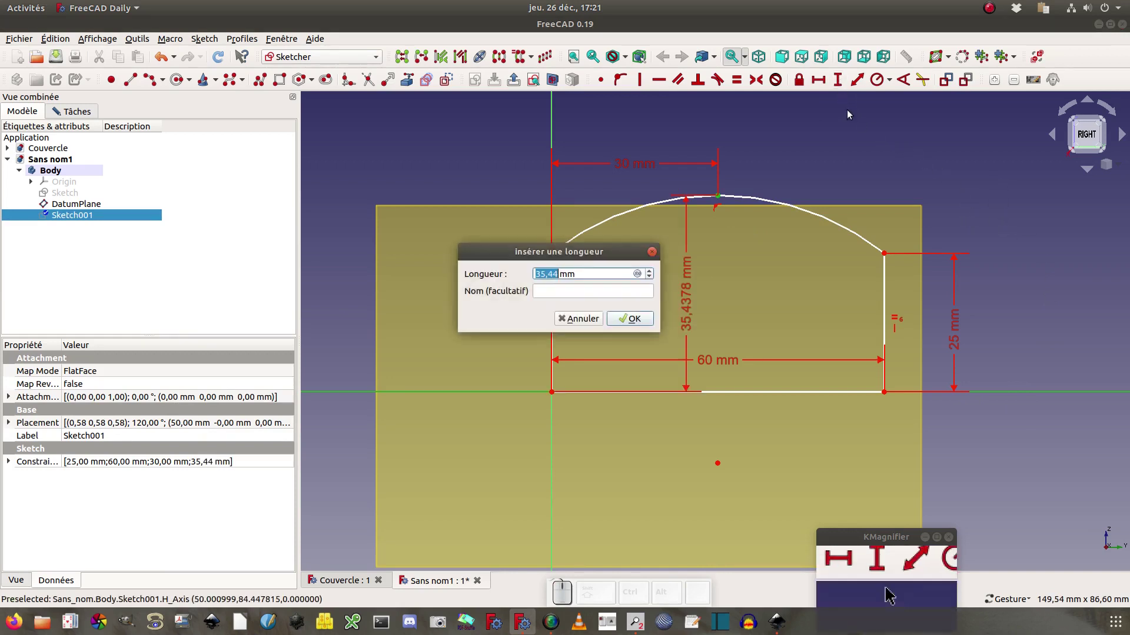
pyautogui.write('3')
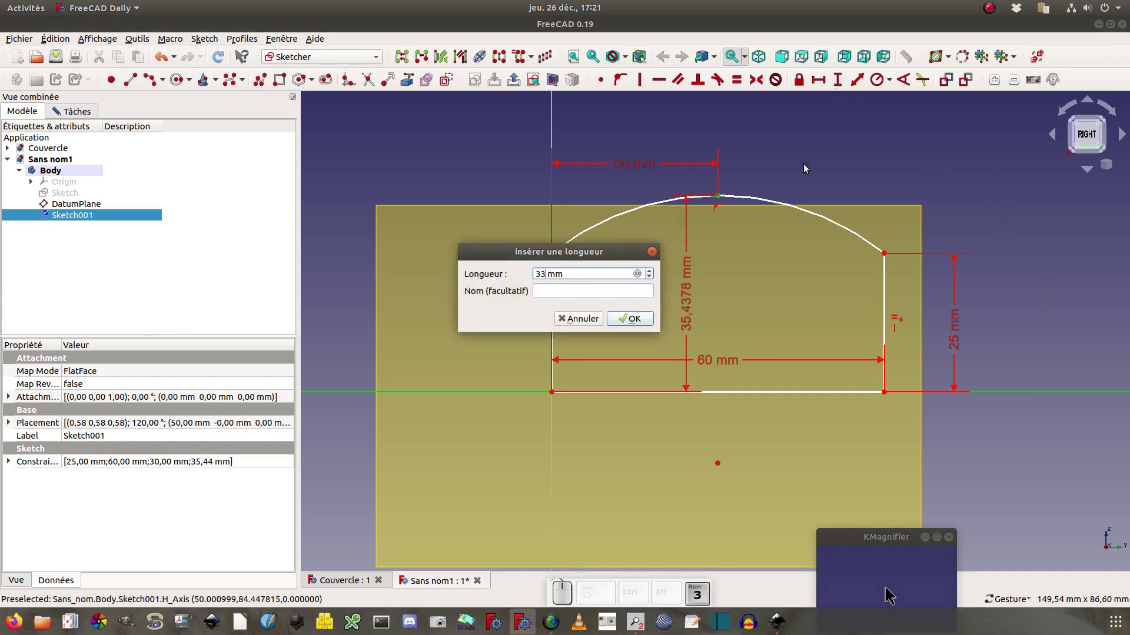
pyautogui.write('3')
pyautogui.click(628, 318)
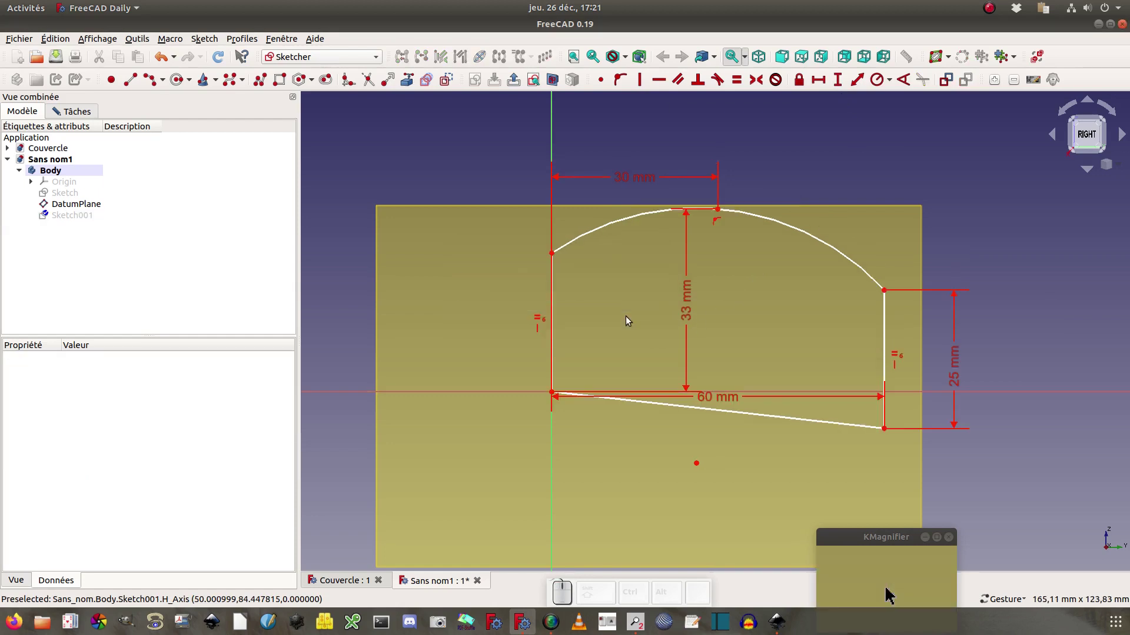
pyautogui.click(764, 416)
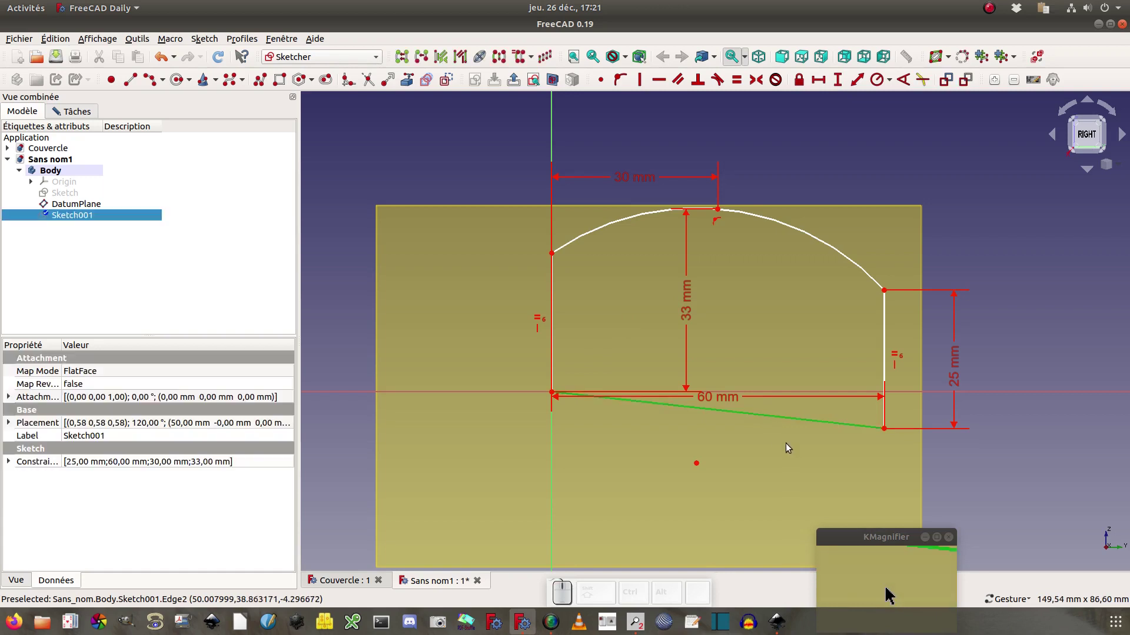
pyautogui.click(663, 86)
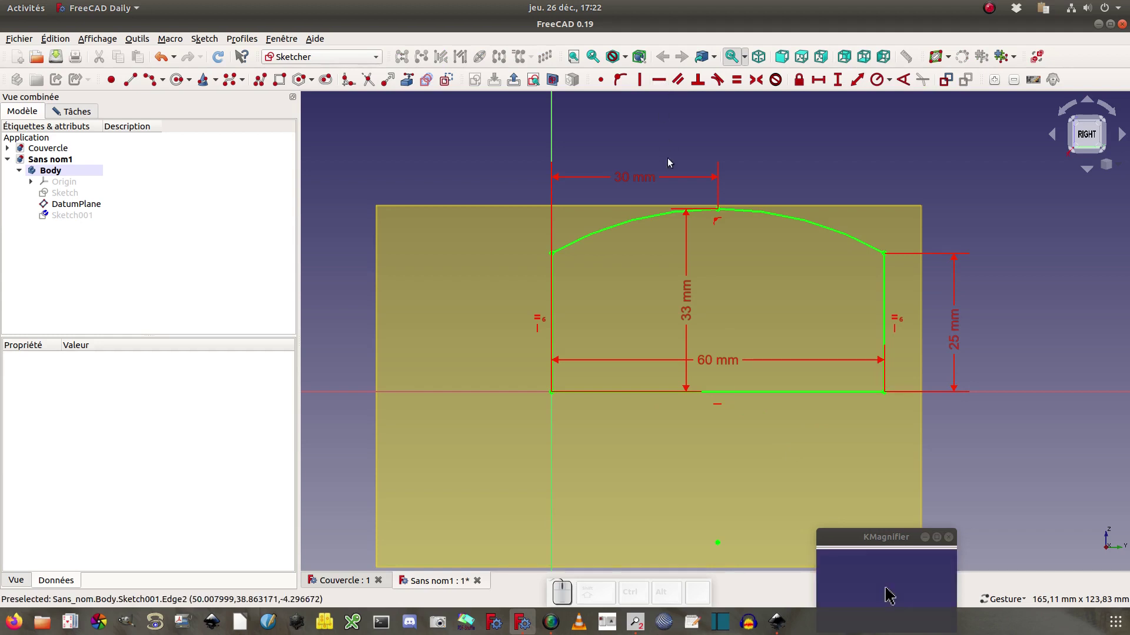
# Move the 33 mm dimension beyond the profile's right side and the 60 mm dimension below its bottom edge, and close the sketch.
pyautogui.moveTo(684, 305); pyautogui.dragTo(1012, 314)
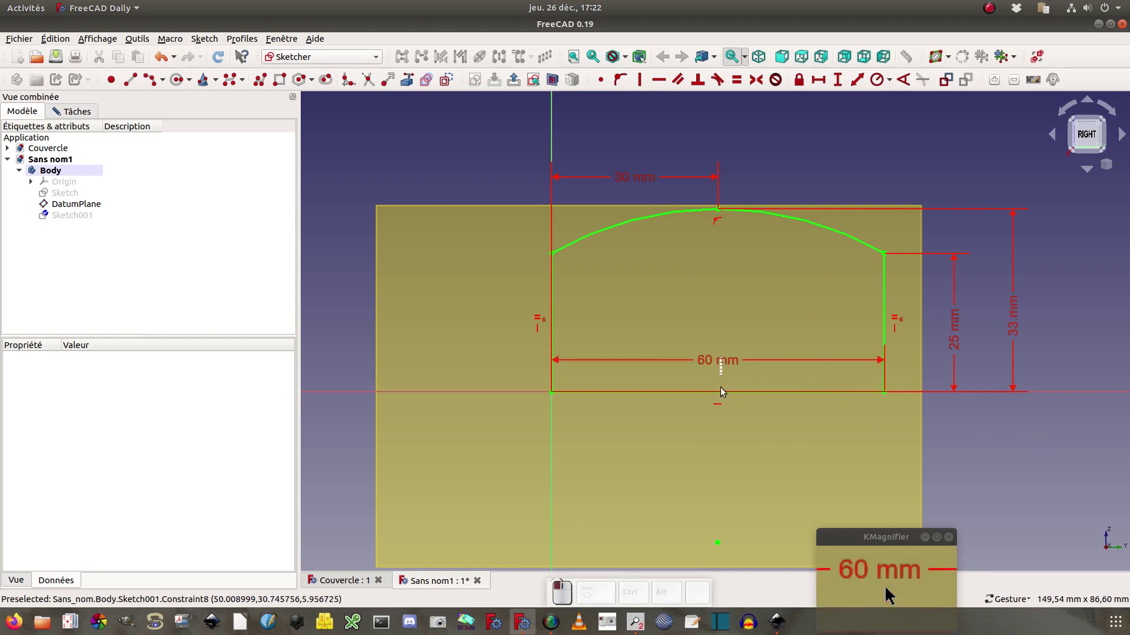
pyautogui.moveTo(718, 387)
pyautogui.mouseDown()
pyautogui.moveTo(701, 370)
pyautogui.moveTo(701, 435)
pyautogui.mouseUp()
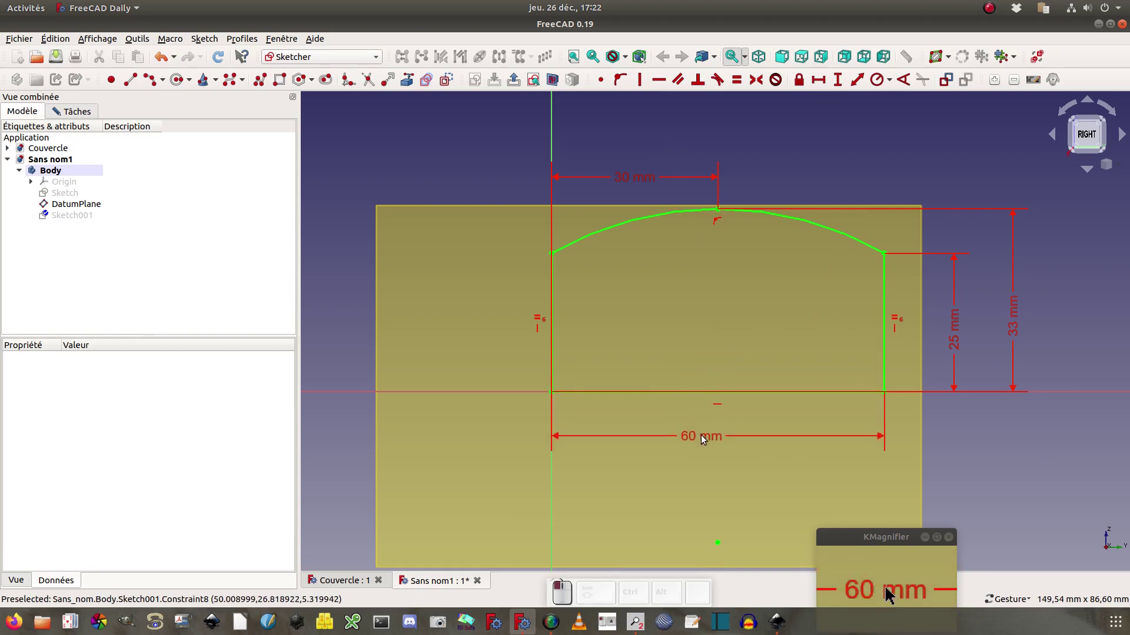
pyautogui.click(77, 111)
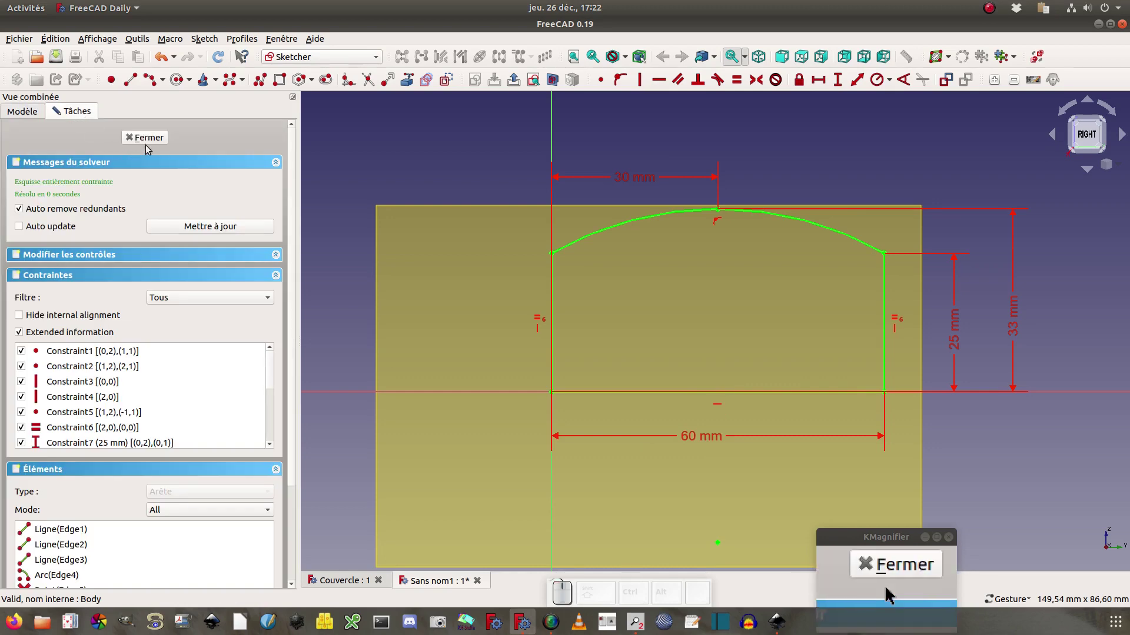
pyautogui.click(148, 139)
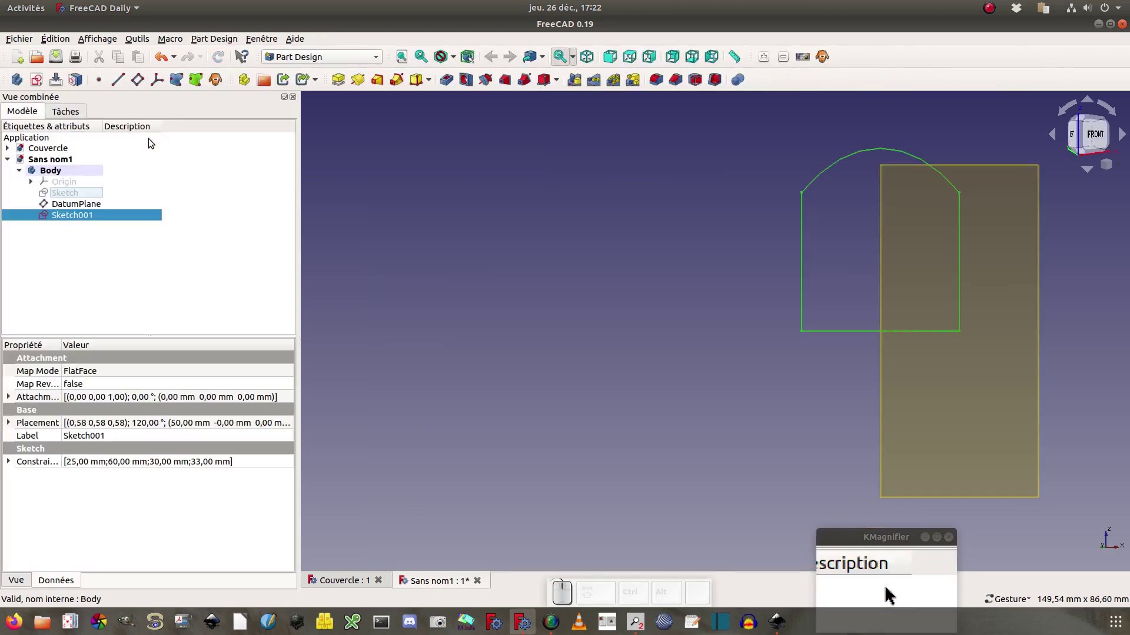
# Show the first profile, Sketch, and hide DatumPlane so that only the two profiles are displayed.
pyautogui.moveTo(546, 290)
pyautogui.mouseDown()
pyautogui.moveTo(467, 273)
pyautogui.moveTo(493, 267)
pyautogui.mouseUp()
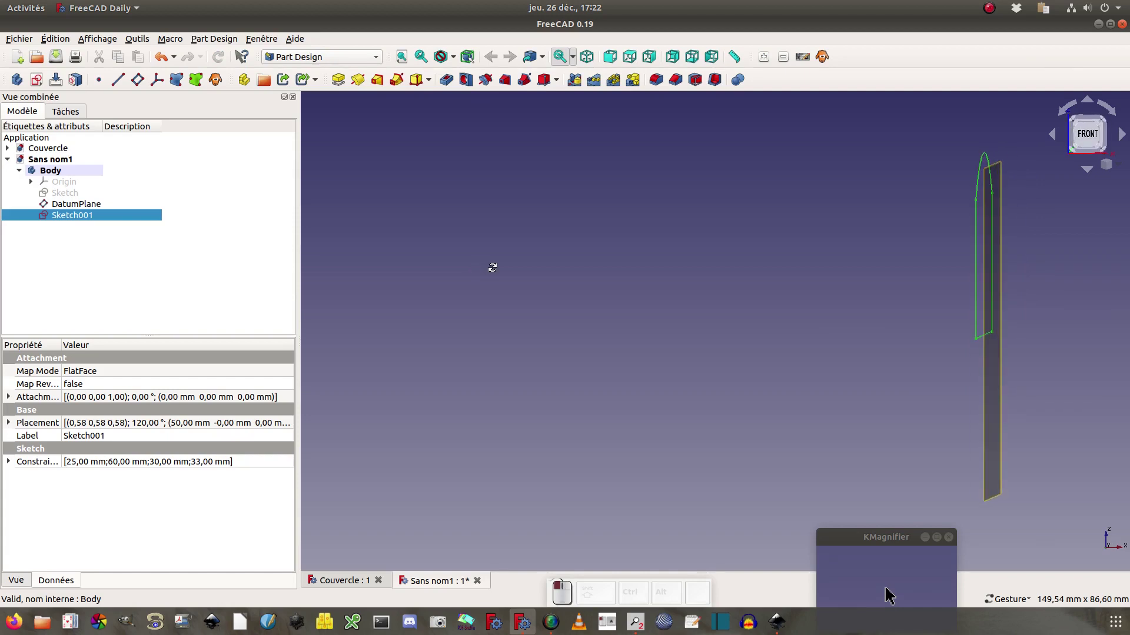
pyautogui.click(63, 193)
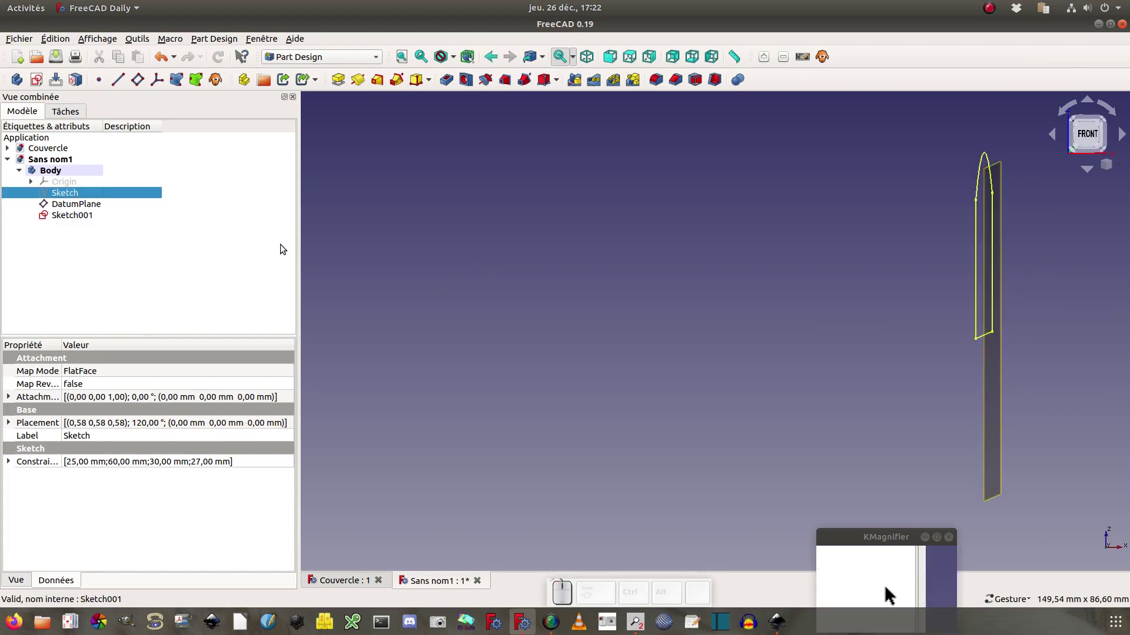
pyautogui.press('space')
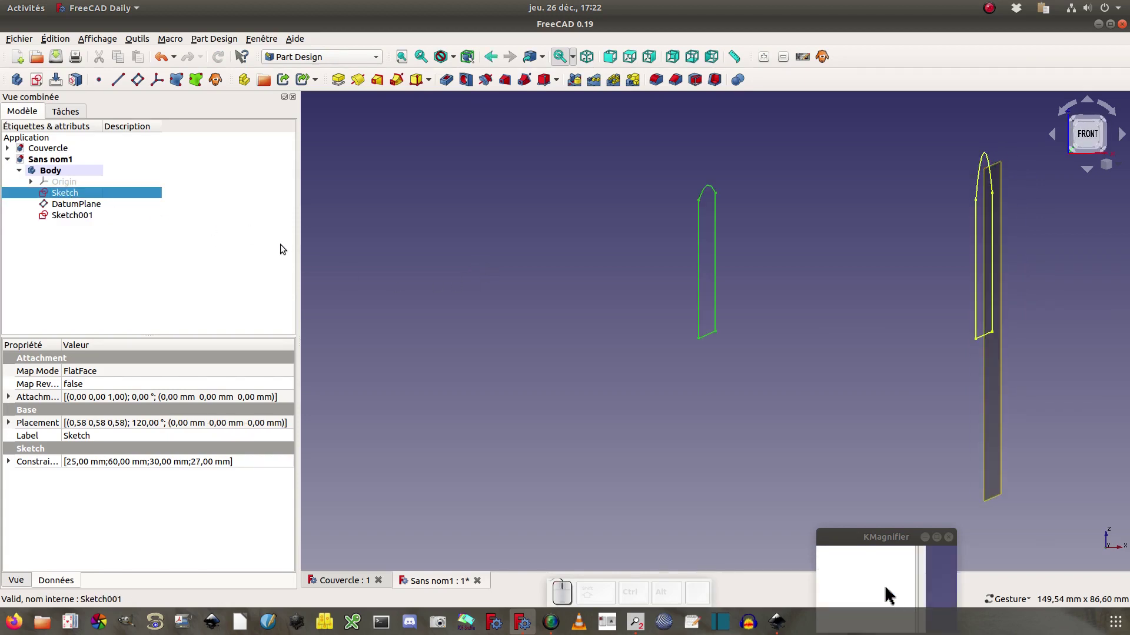
pyautogui.click(104, 204)
pyautogui.press('space')
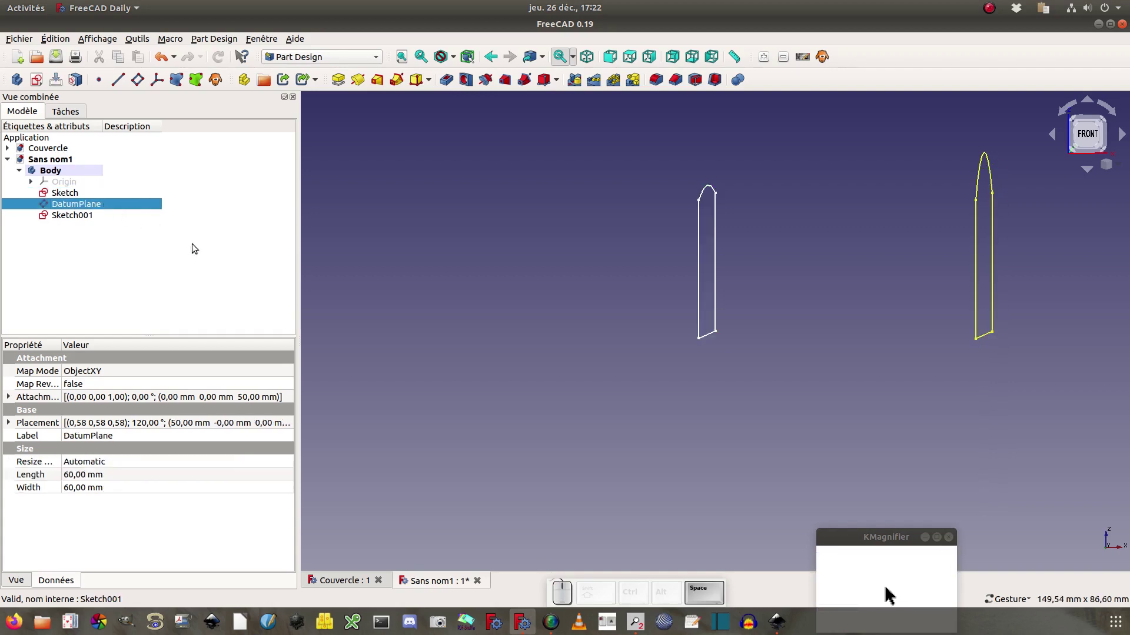
pyautogui.moveTo(368, 286); pyautogui.dragTo(432, 319)
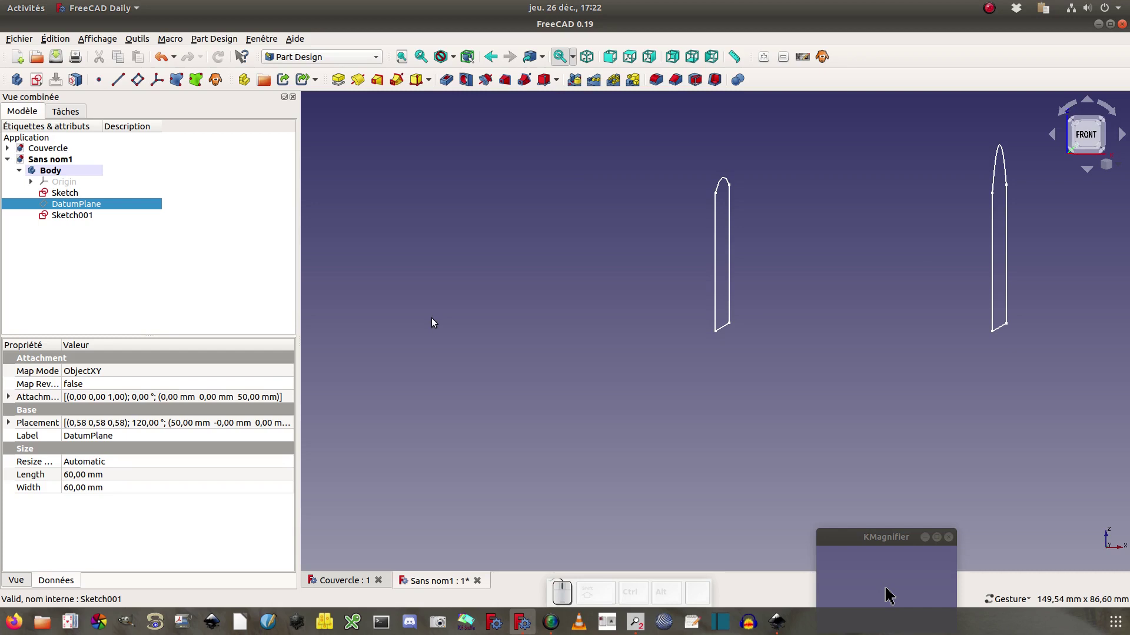
pyautogui.moveTo(809, 416); pyautogui.dragTo(600, 415, button='right')
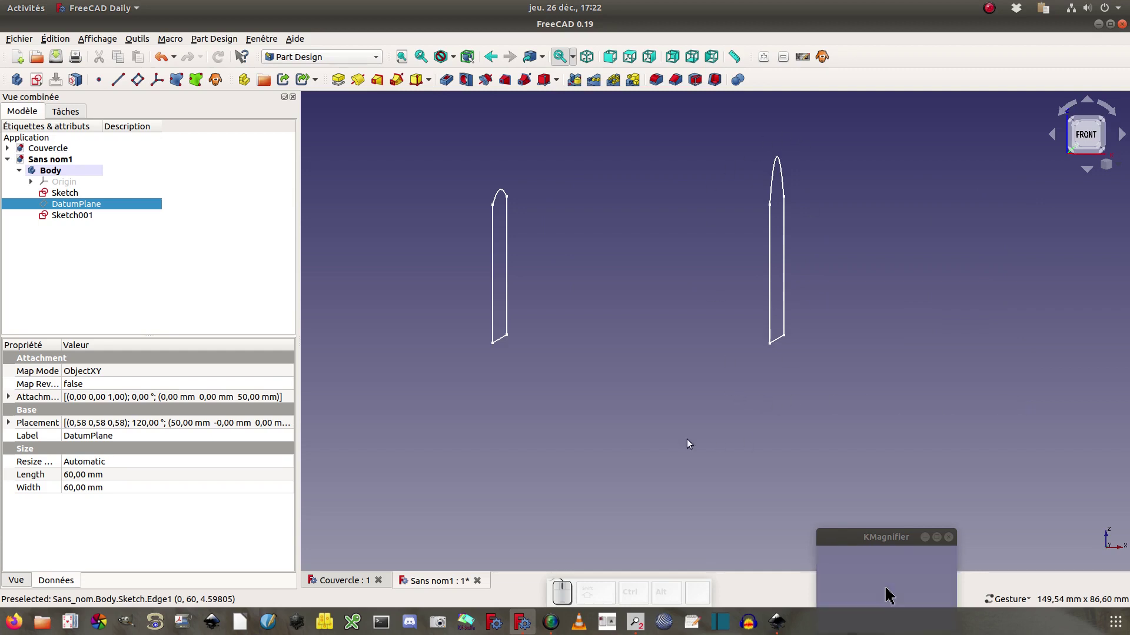
# Duplicate the first profile, Sketch, excluding its YZ_Plane dependency from the copy.
pyautogui.click(65, 194)
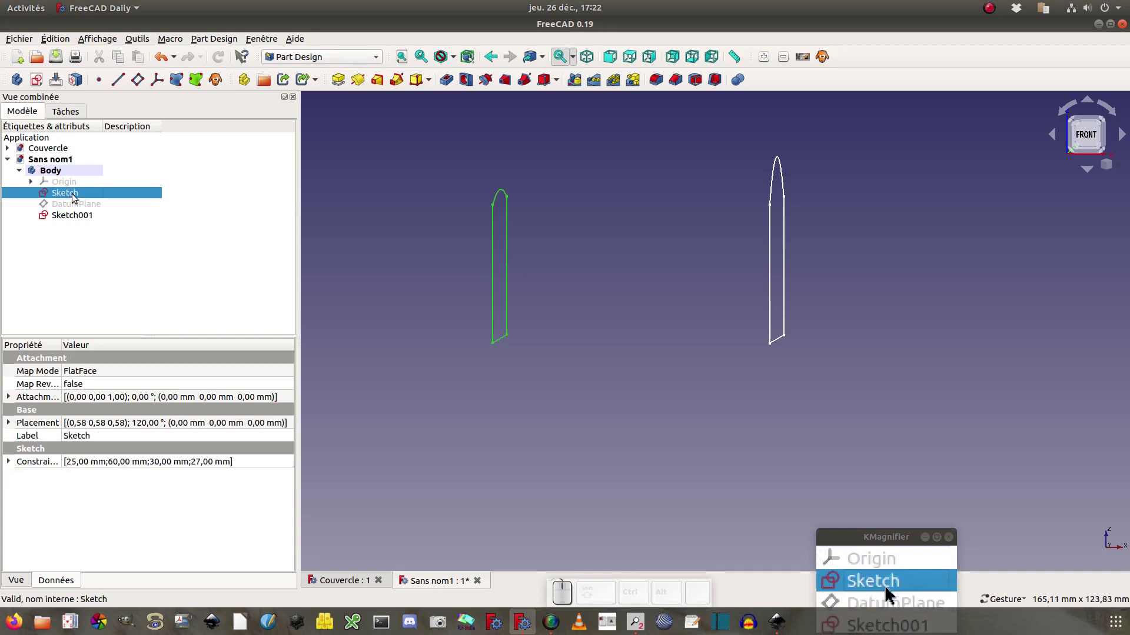
pyautogui.click(62, 41)
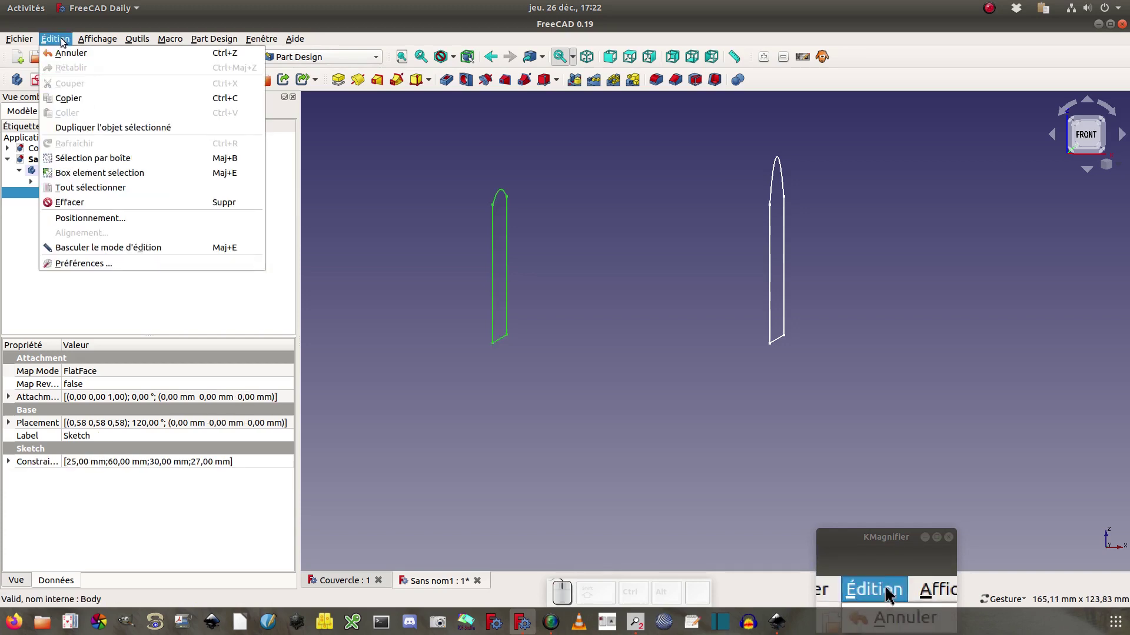
pyautogui.click(90, 127)
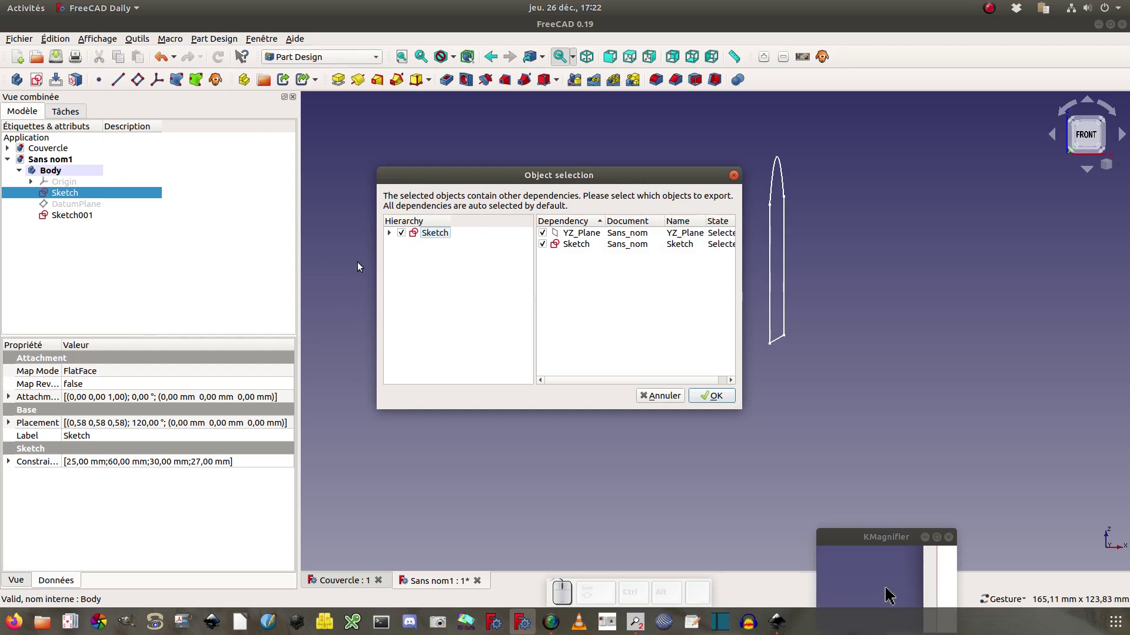
pyautogui.click(389, 233)
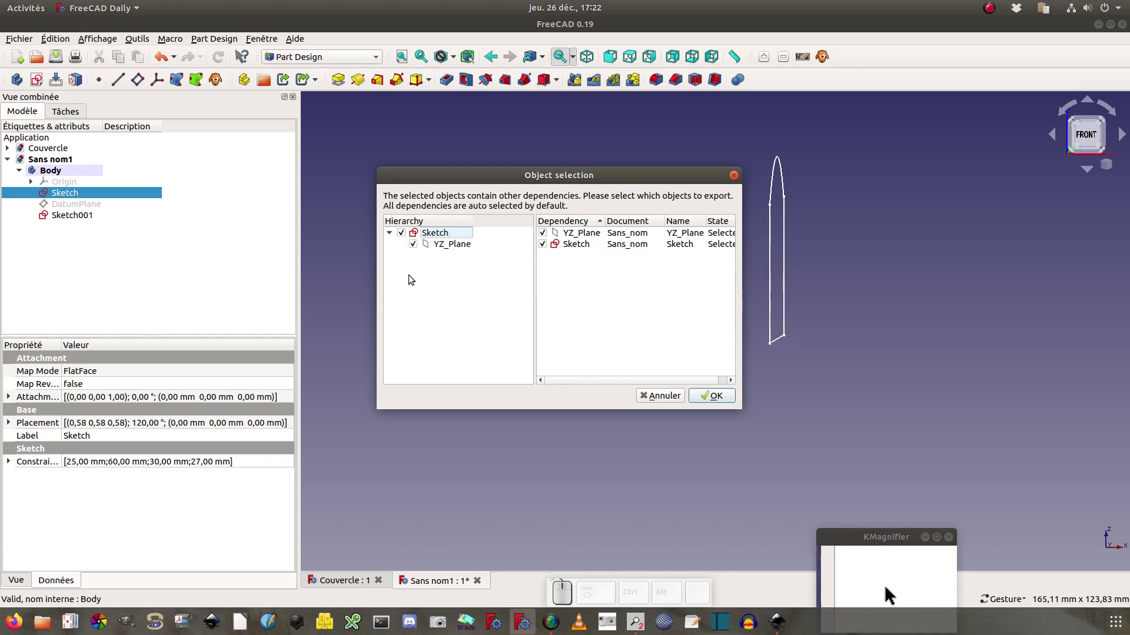
pyautogui.click(413, 244)
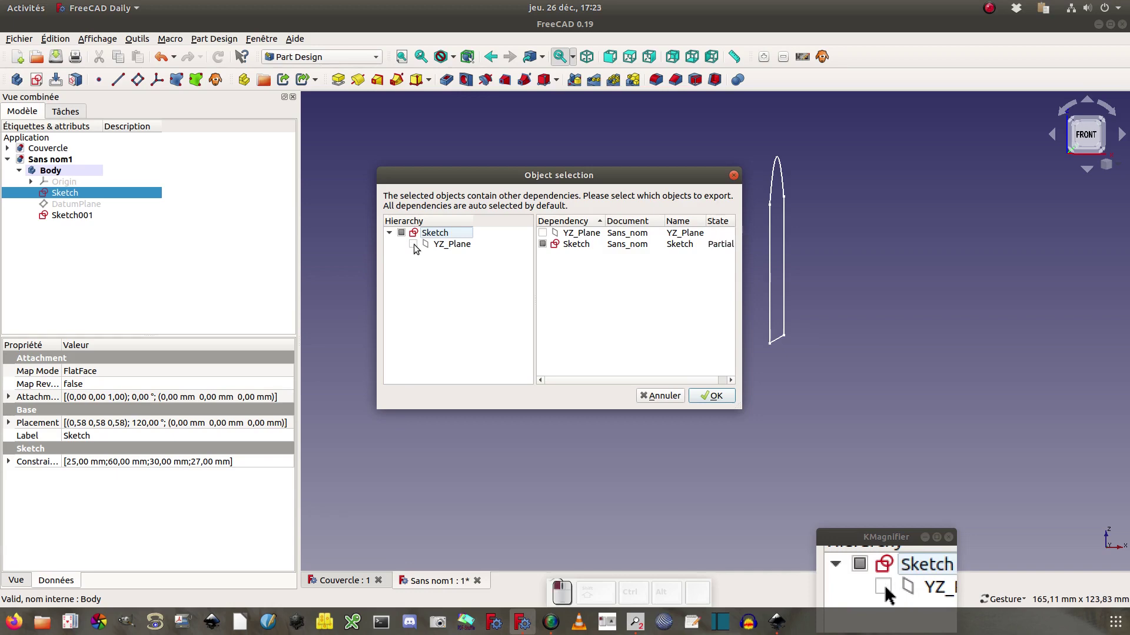
pyautogui.click(714, 396)
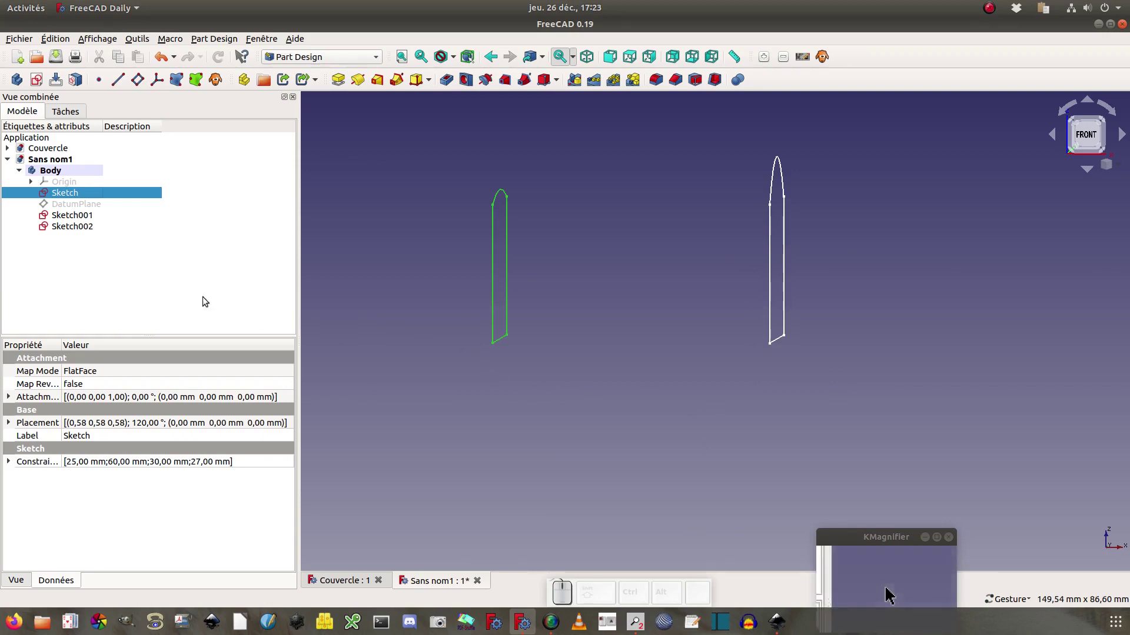
# Set the attachment offset of the duplicated sketch, Sketch002, to 100 mm in Z.
pyautogui.click(73, 227)
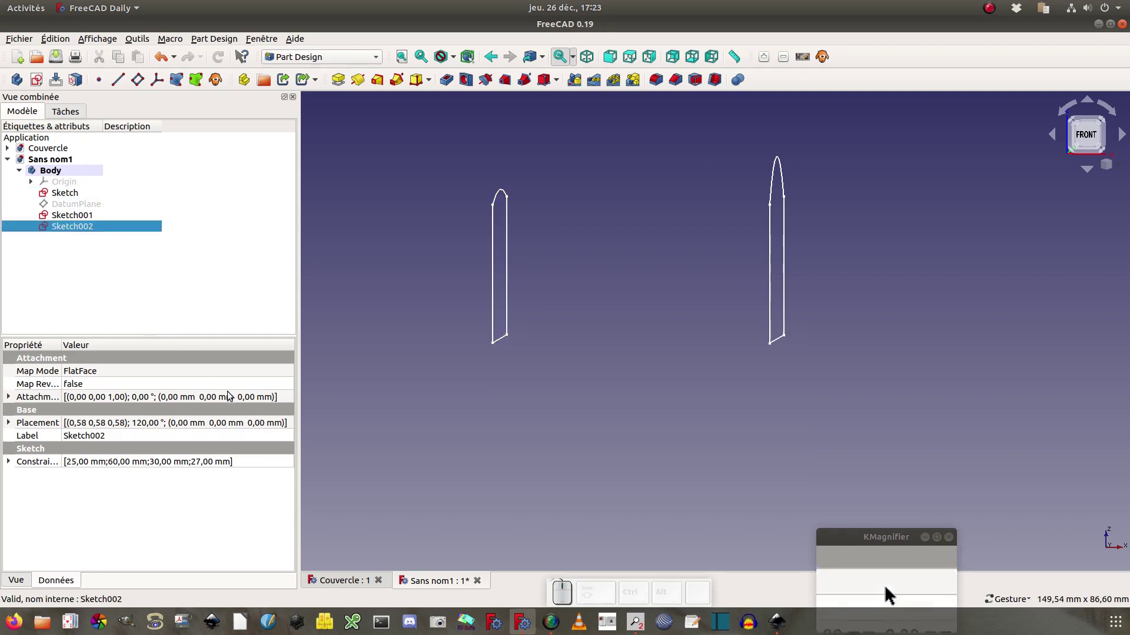
pyautogui.click(281, 397)
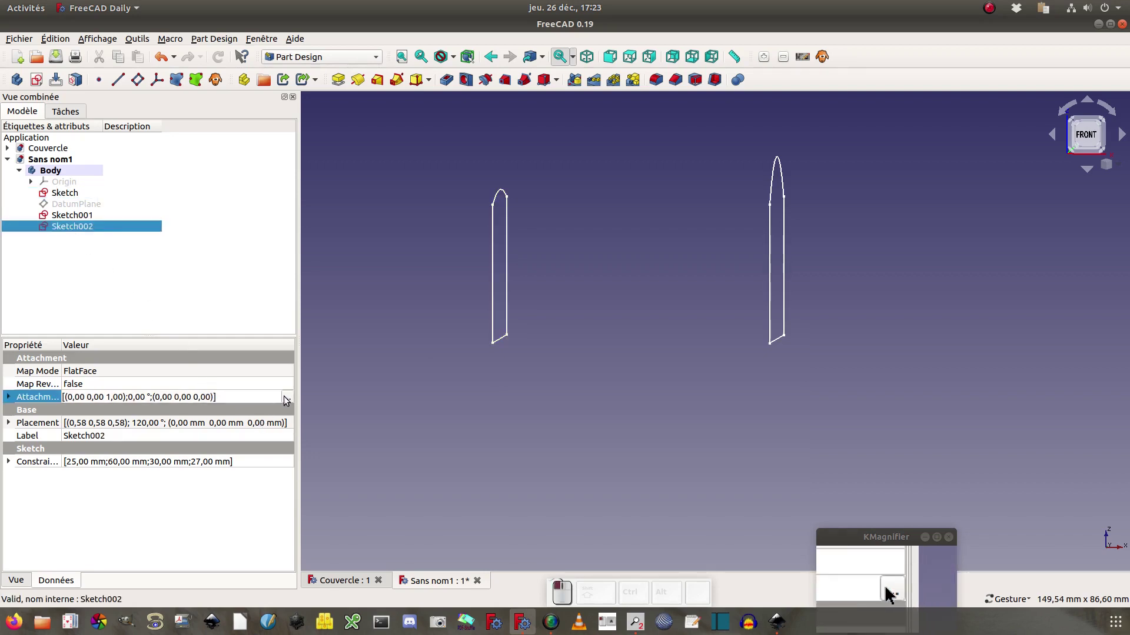
pyautogui.click(284, 396)
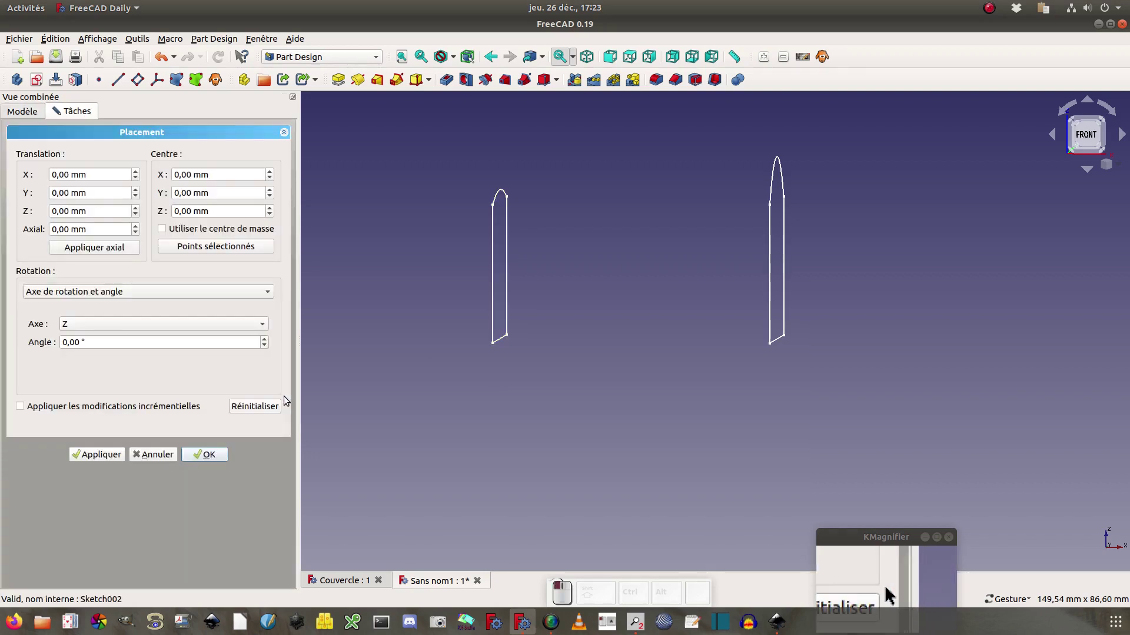
pyautogui.doubleClick(78, 211)
pyautogui.write('3')
pyautogui.scroll(2, 78, 211)
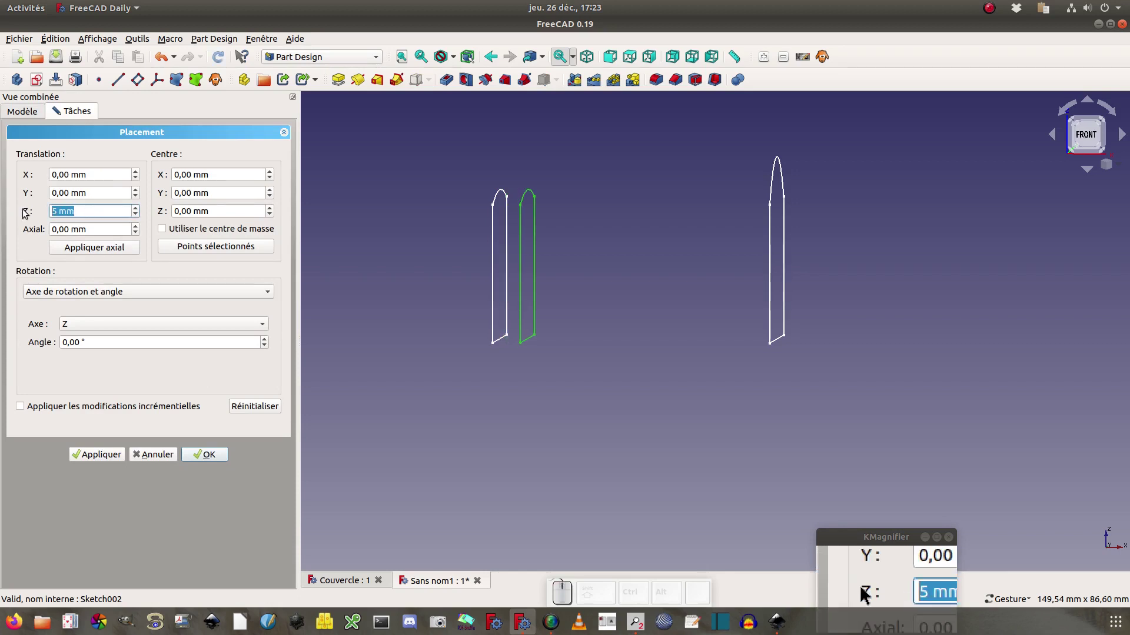
pyautogui.write('100')
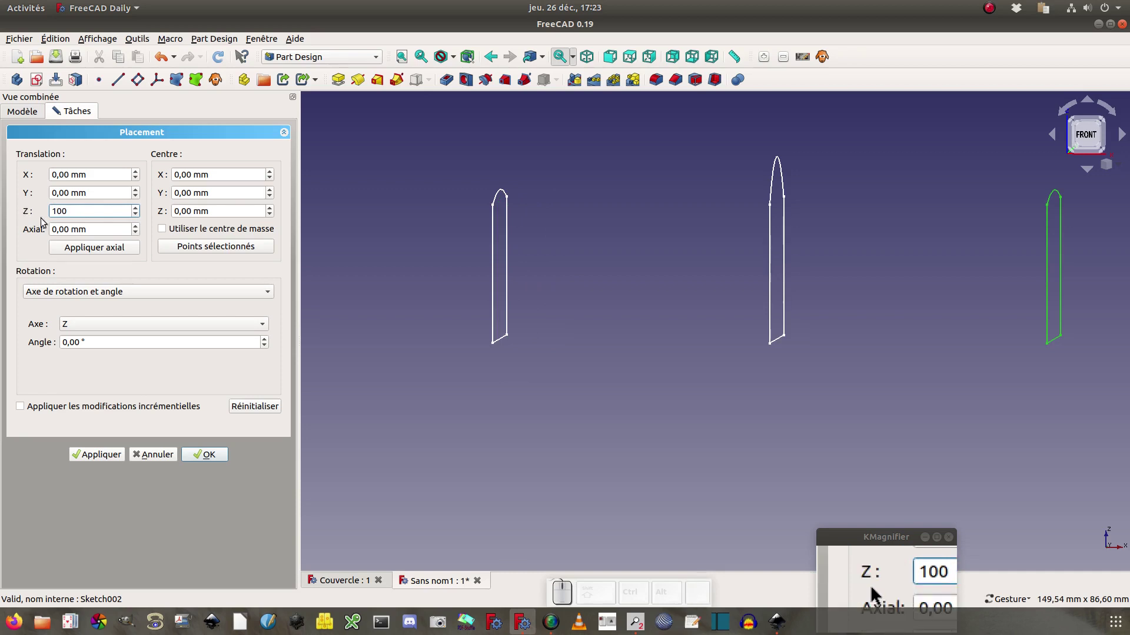
pyautogui.click(204, 455)
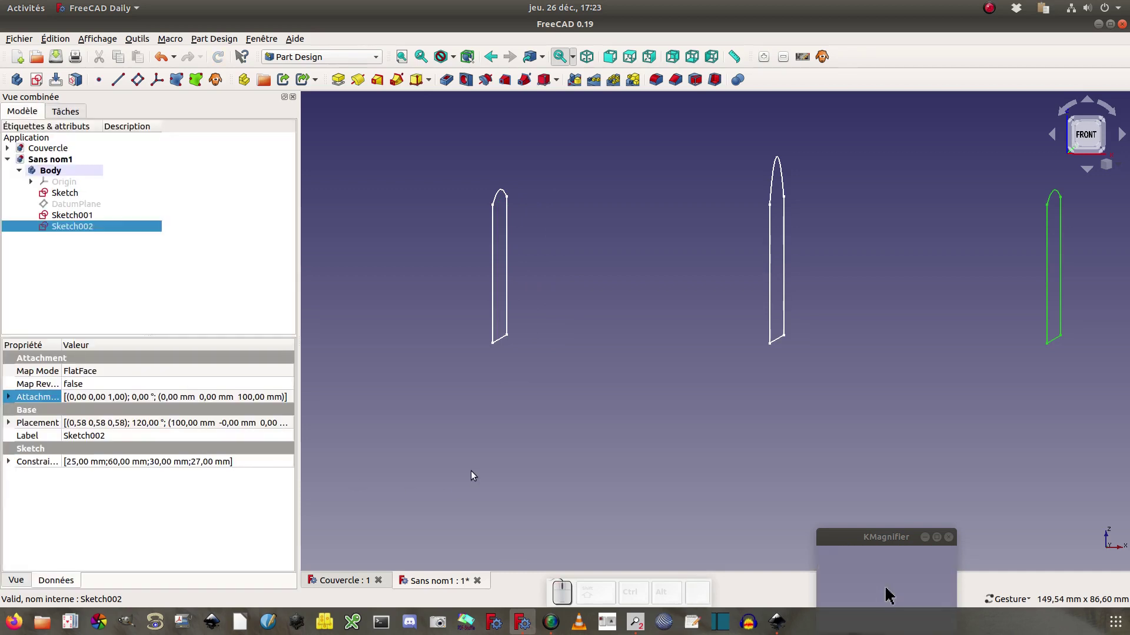
# Start an additive loft from the first profile, Sketch, and add the middle profile, Sketch001, as a section.
pyautogui.moveTo(472, 471); pyautogui.dragTo(495, 451)
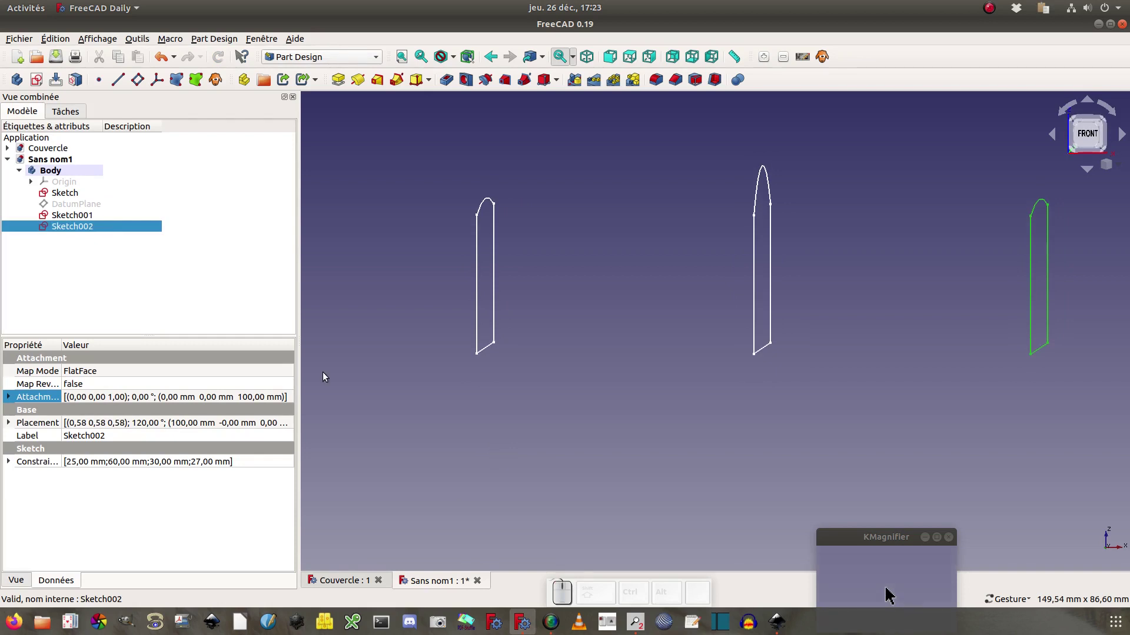
pyautogui.click(66, 194)
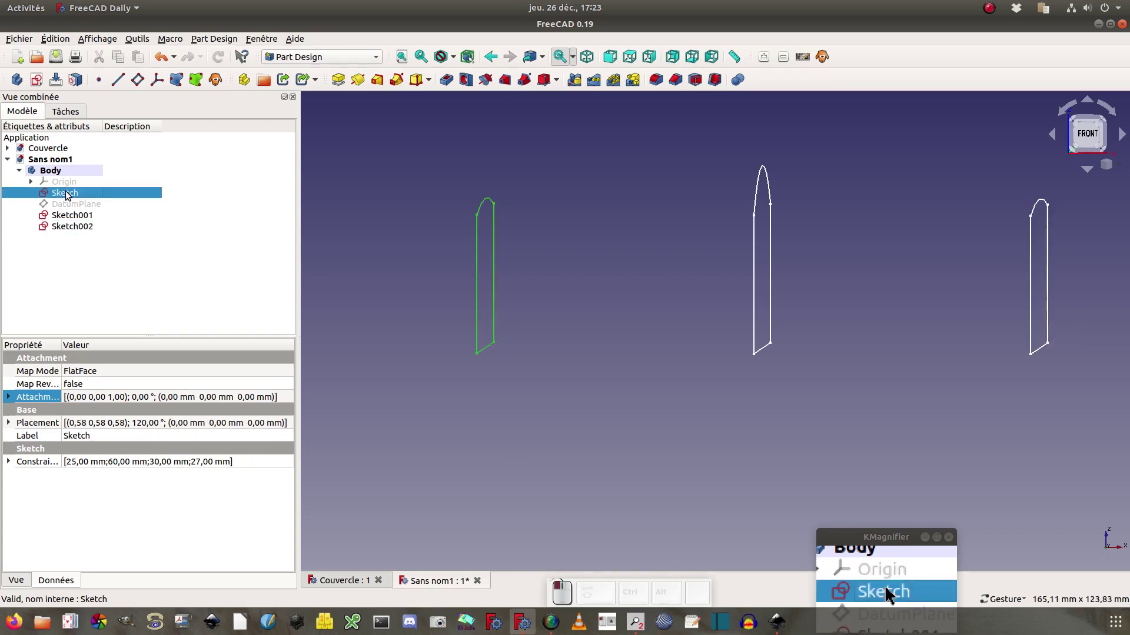
pyautogui.click(376, 80)
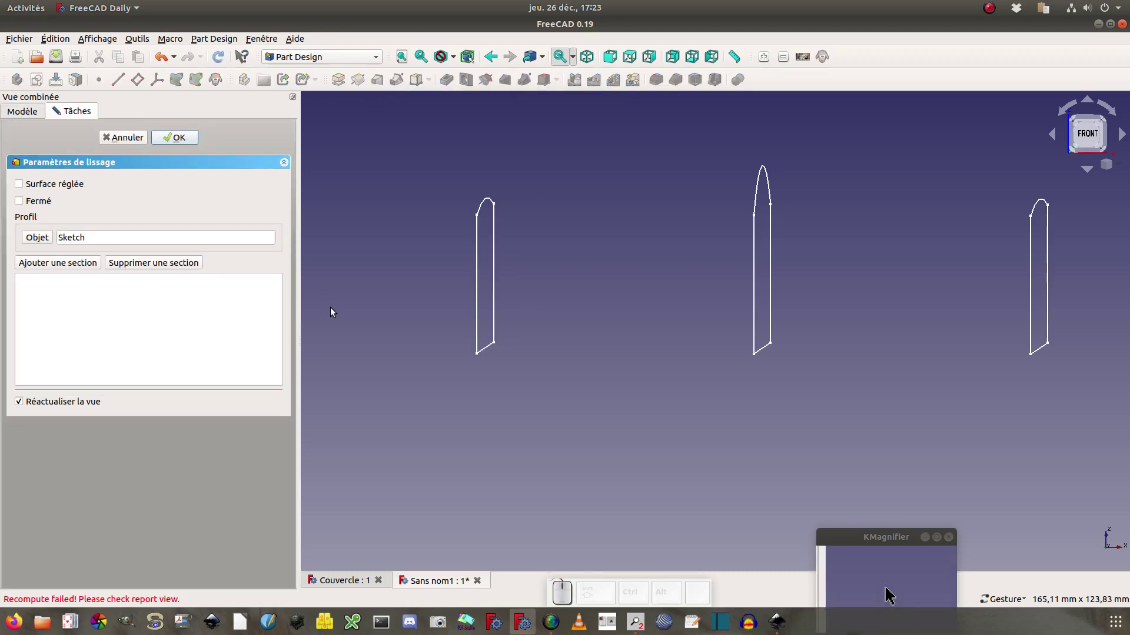
pyautogui.click(21, 113)
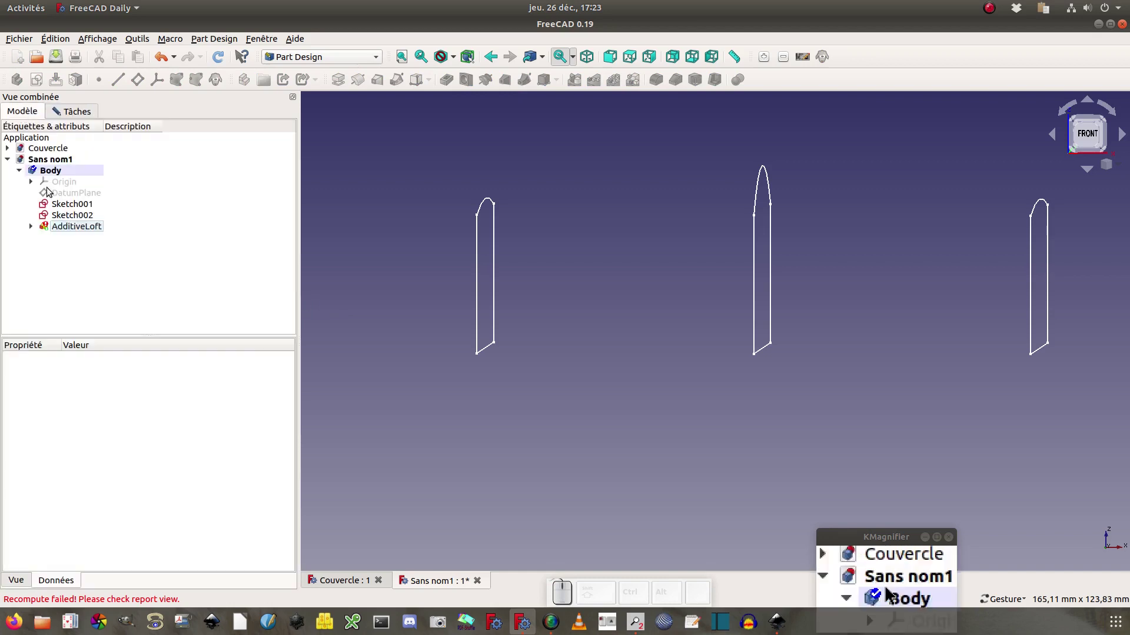
pyautogui.click(30, 226)
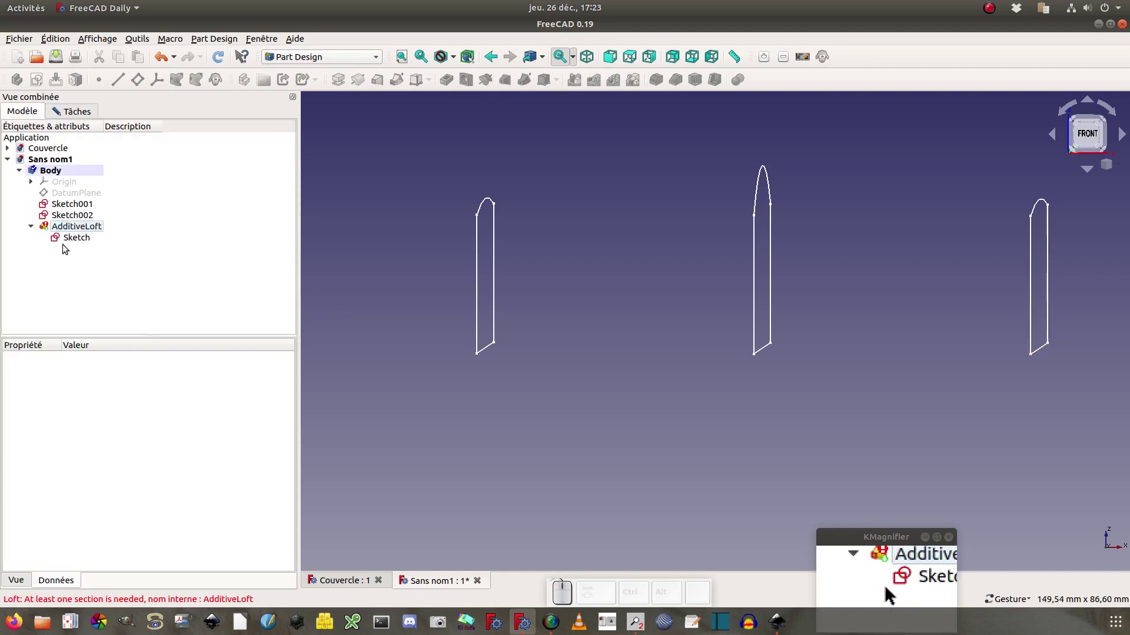
pyautogui.click(83, 111)
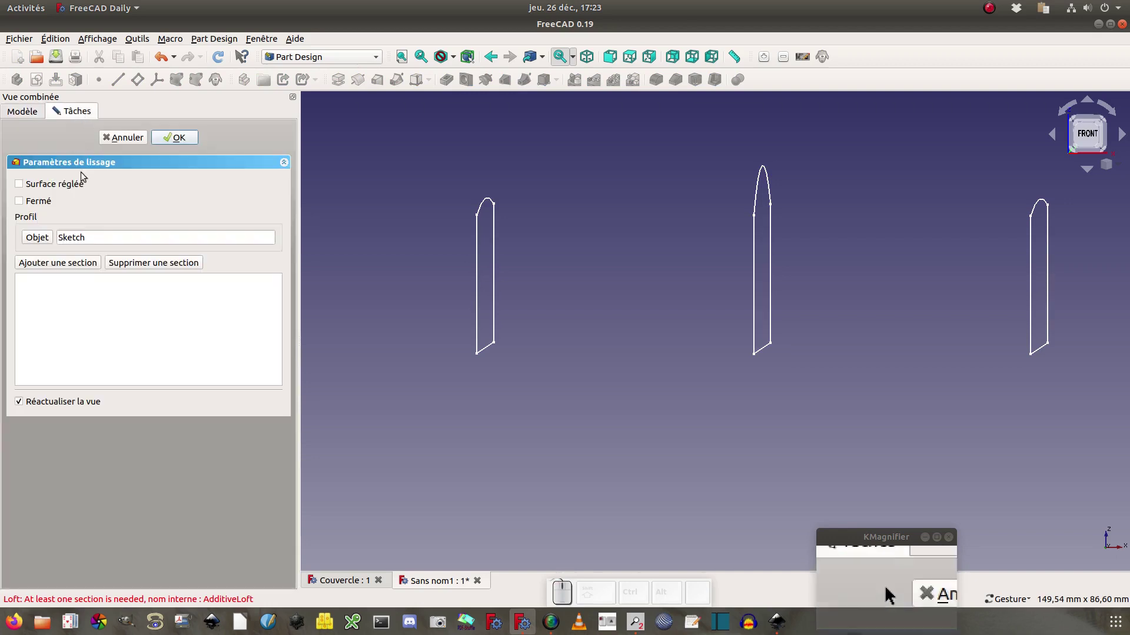
pyautogui.click(65, 263)
pyautogui.click(21, 111)
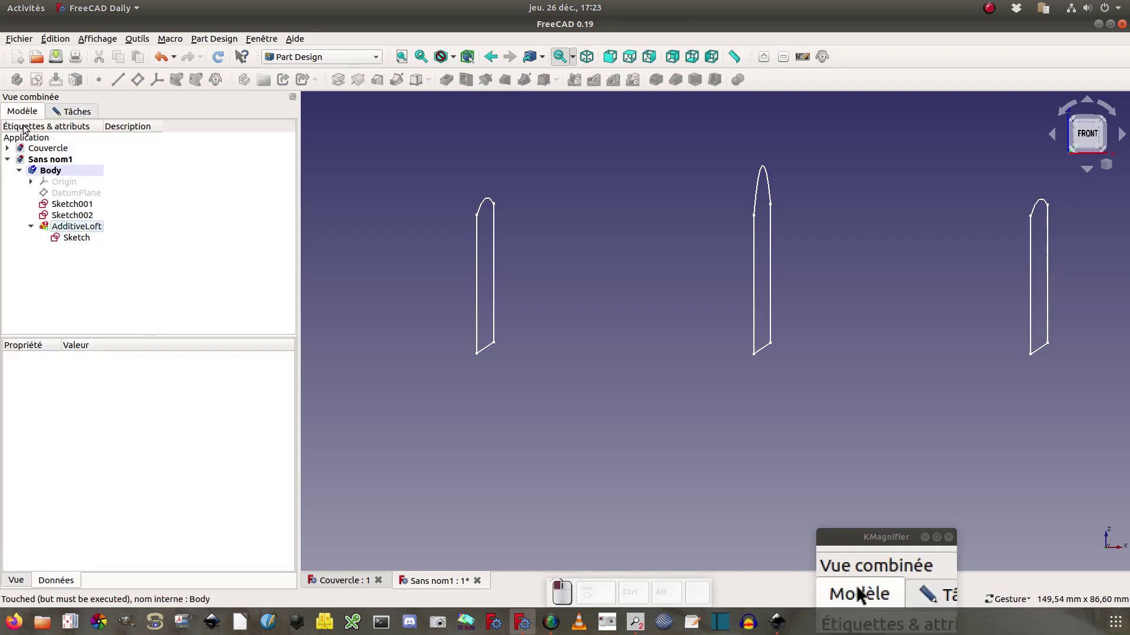
pyautogui.click(71, 204)
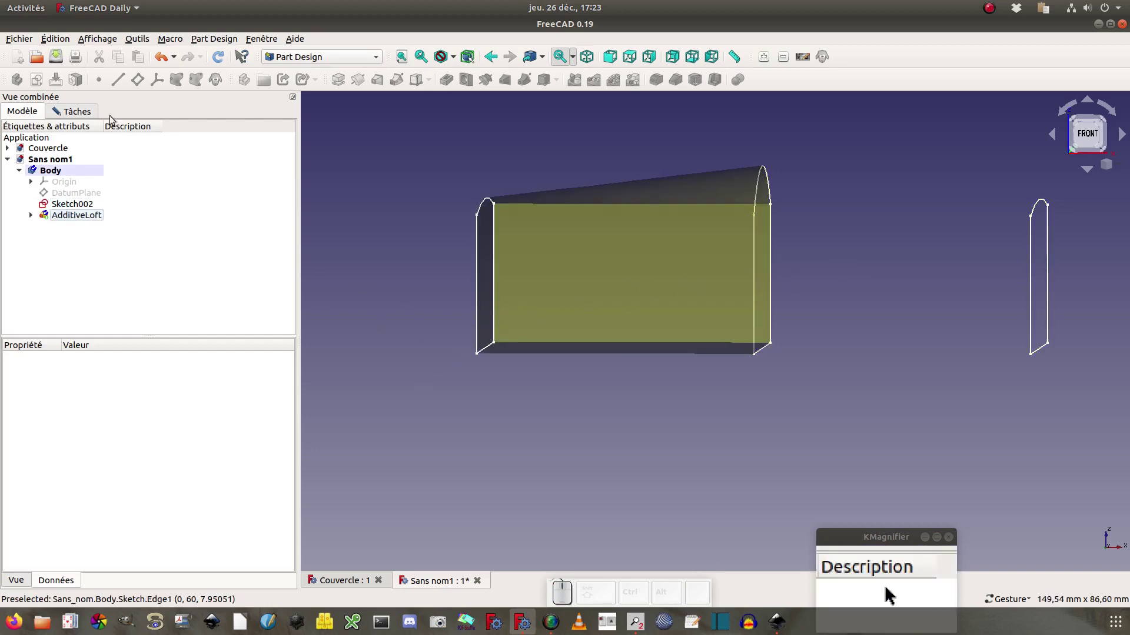
# Add the end profile, Sketch002, as the second loft section and finish the loft.
pyautogui.click(69, 113)
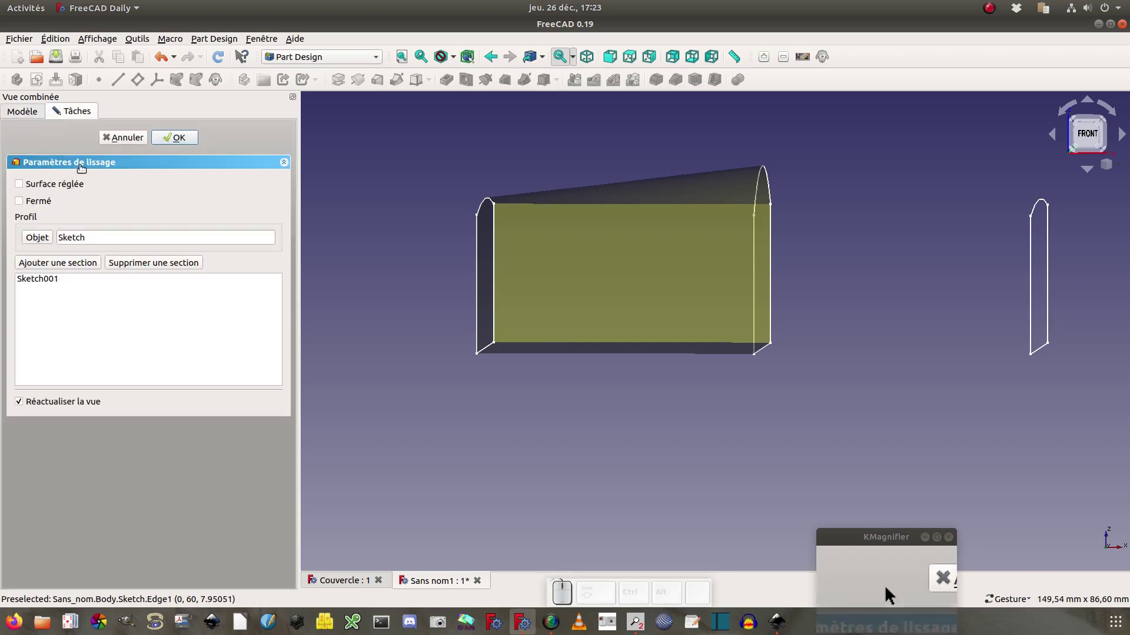
pyautogui.click(41, 265)
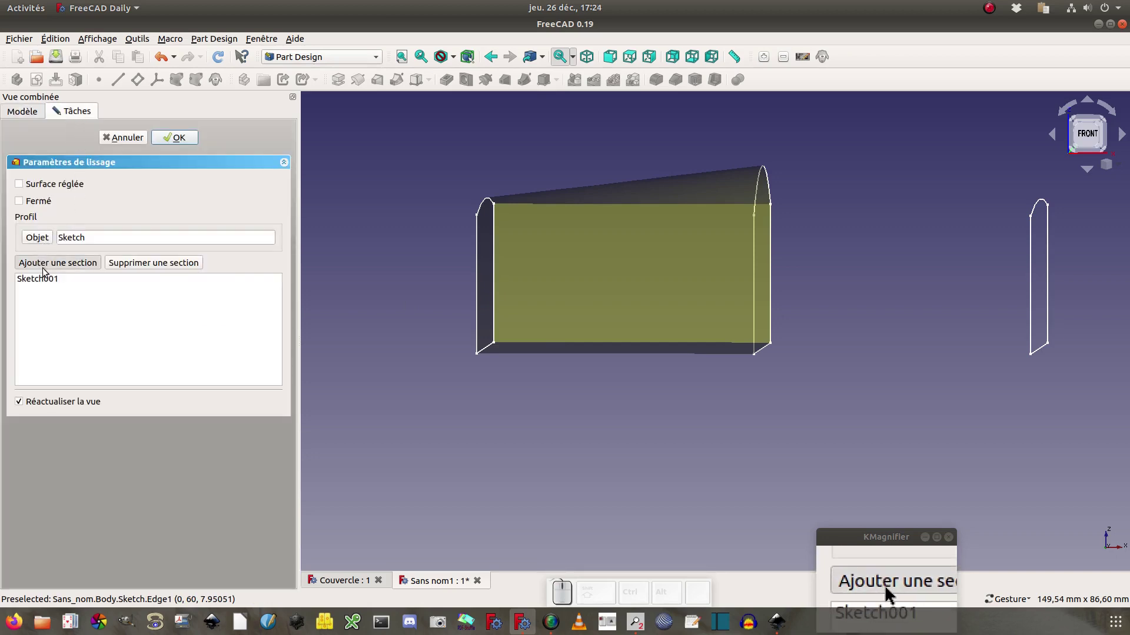
pyautogui.click(23, 112)
pyautogui.click(72, 206)
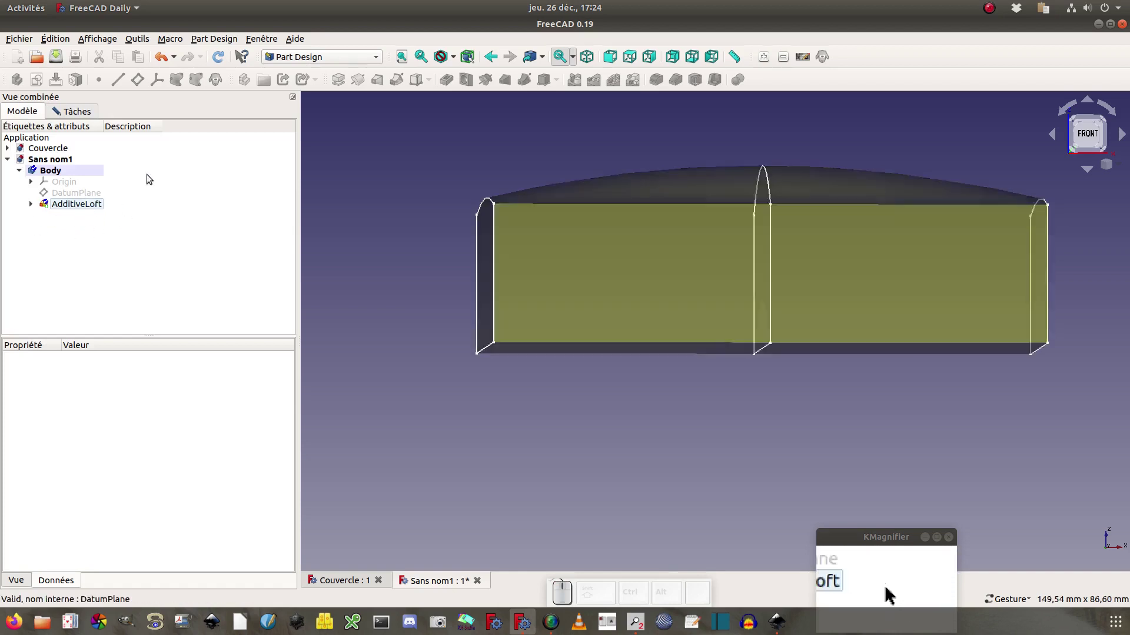
pyautogui.click(75, 111)
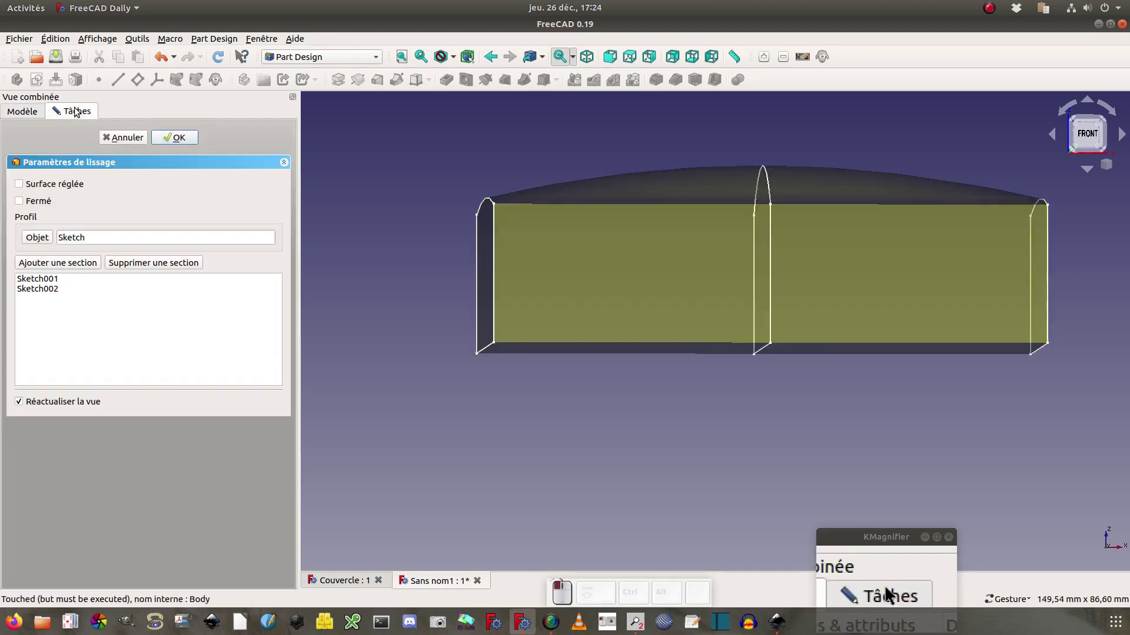
pyautogui.click(174, 138)
# Shell the loft with the Thickness command, opening its flat bottom face and generating the thickness inwards.
pyautogui.moveTo(435, 357)
pyautogui.mouseDown()
pyautogui.moveTo(449, 285)
pyautogui.moveTo(444, 330)
pyautogui.moveTo(499, 371)
pyautogui.moveTo(575, 361)
pyautogui.moveTo(568, 323)
pyautogui.moveTo(436, 328)
pyautogui.moveTo(434, 355)
pyautogui.moveTo(456, 388)
pyautogui.moveTo(516, 359)
pyautogui.moveTo(492, 259)
pyautogui.moveTo(497, 233)
pyautogui.moveTo(462, 350)
pyautogui.moveTo(412, 364)
pyautogui.moveTo(452, 303)
pyautogui.moveTo(454, 271)
pyautogui.moveTo(439, 348)
pyautogui.mouseUp()
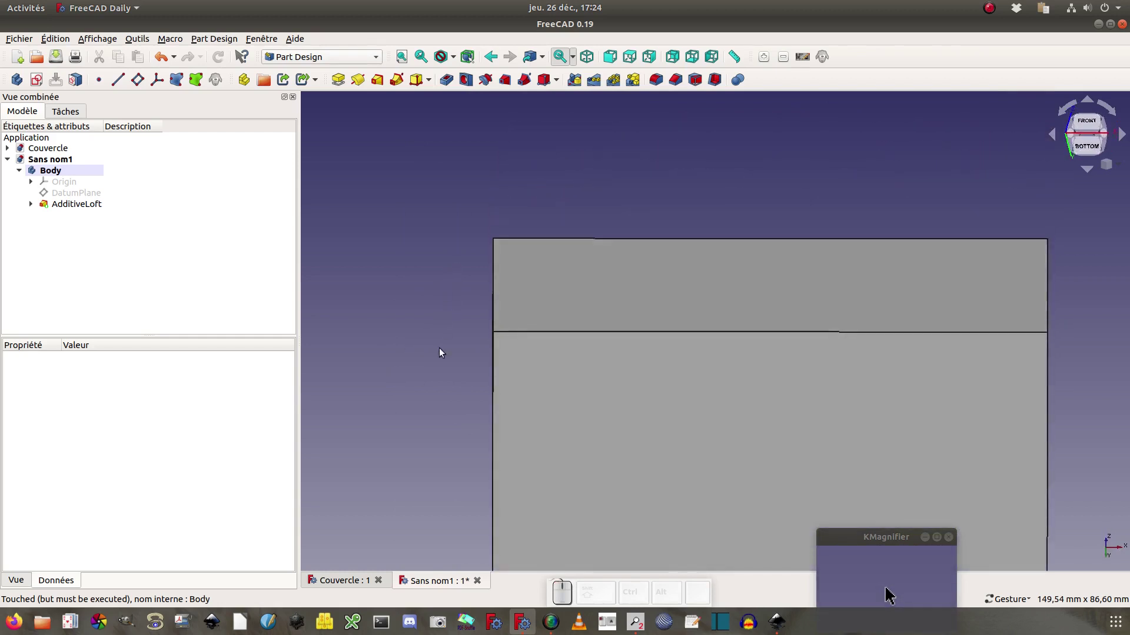
pyautogui.moveTo(394, 442); pyautogui.dragTo(384, 337, button='right')
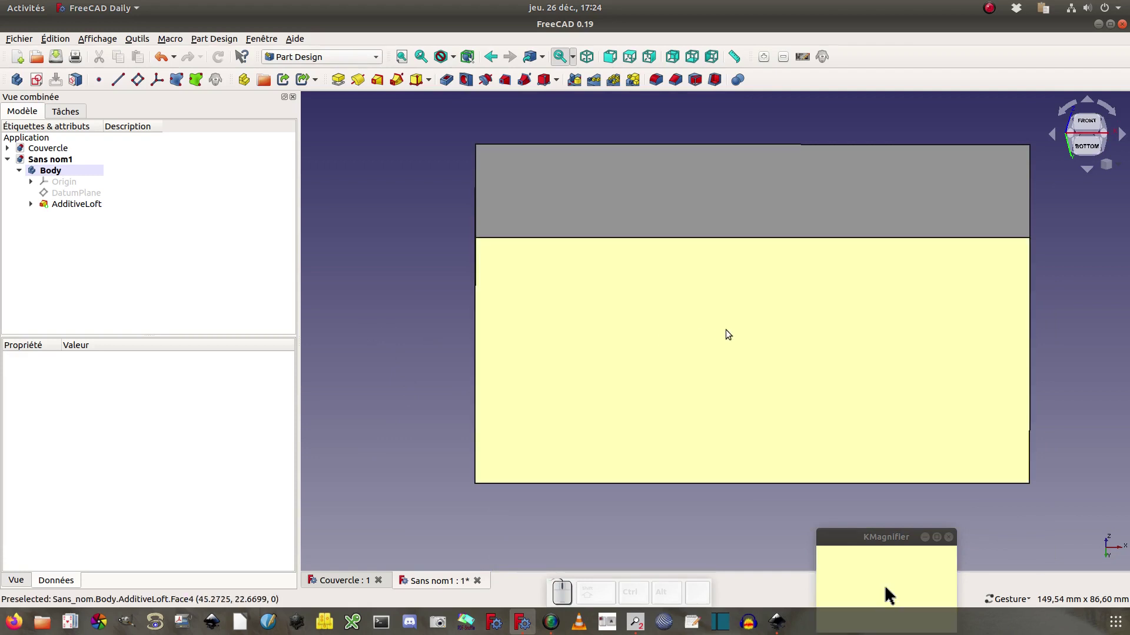
pyautogui.click(726, 329)
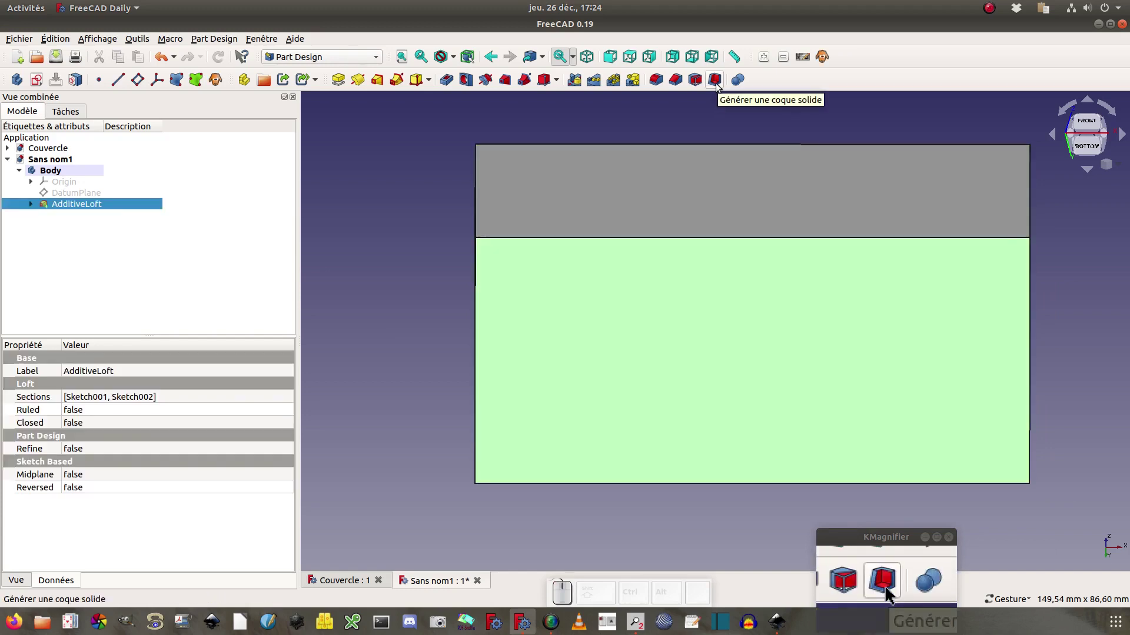
pyautogui.click(716, 81)
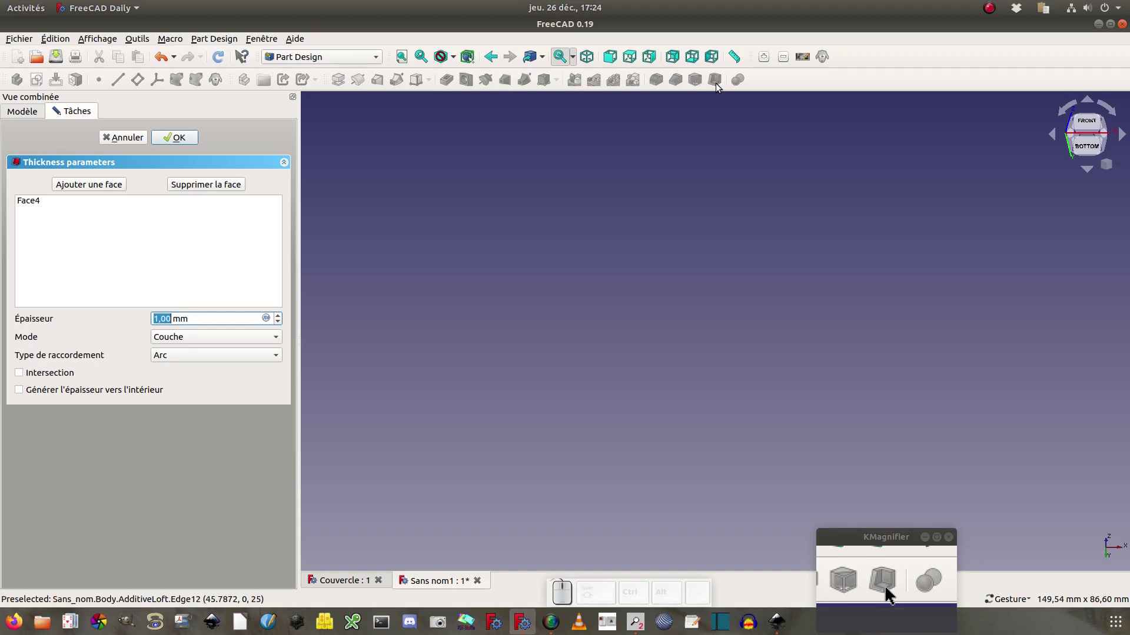
pyautogui.click(20, 392)
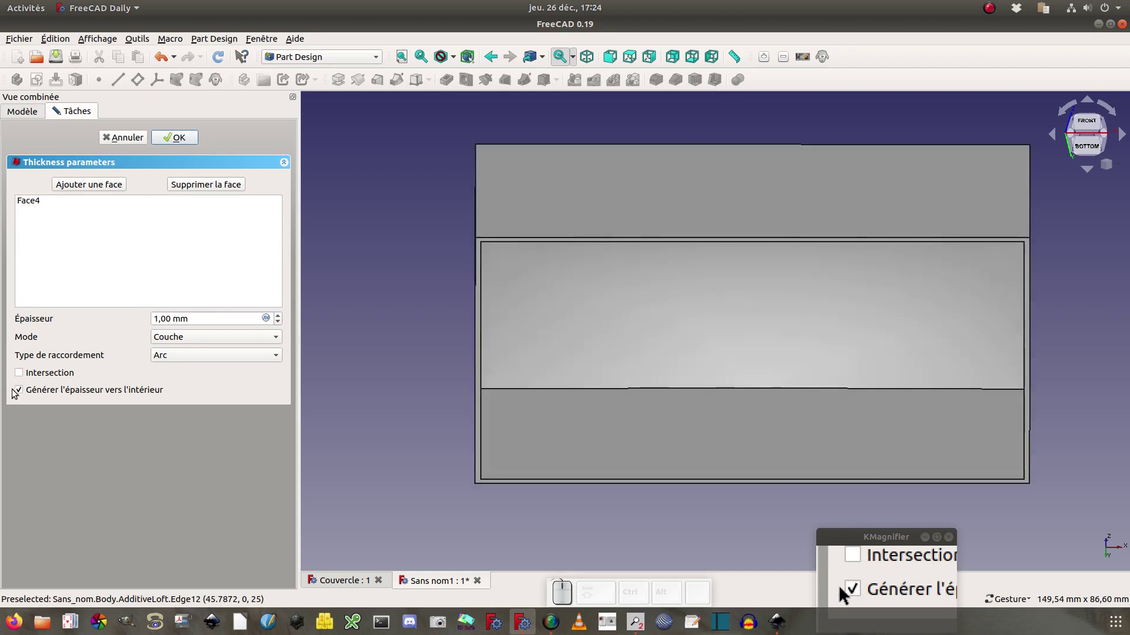
# Set the shell's wall thickness to 2 mm and finish the Thickness feature.
pyautogui.moveTo(386, 394); pyautogui.dragTo(409, 371)
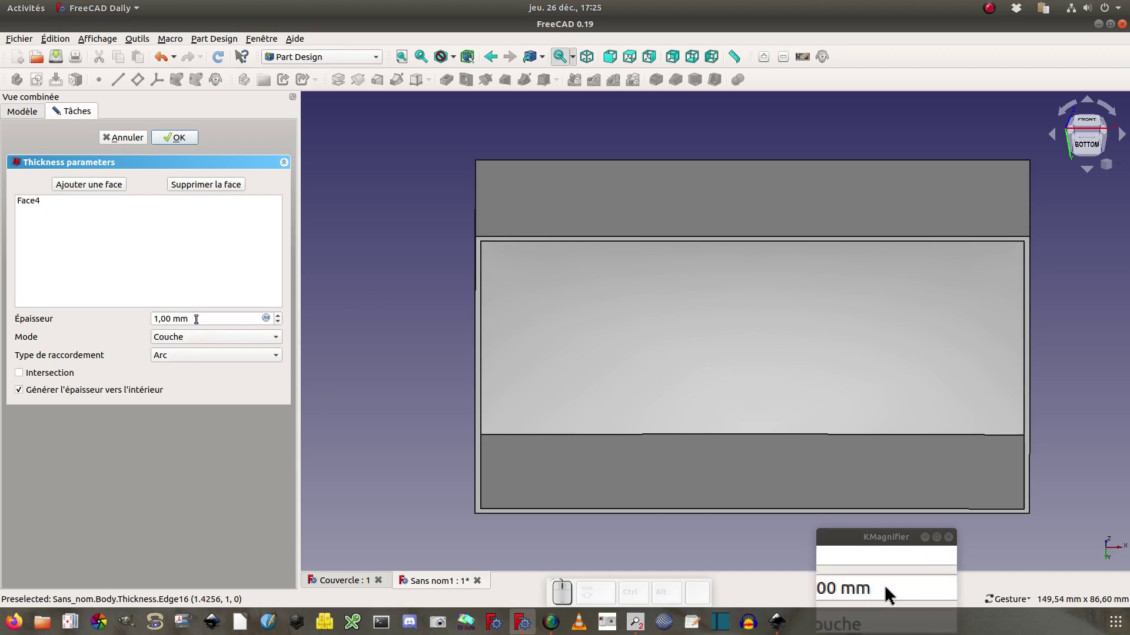
pyautogui.moveTo(196, 319); pyautogui.dragTo(129, 321)
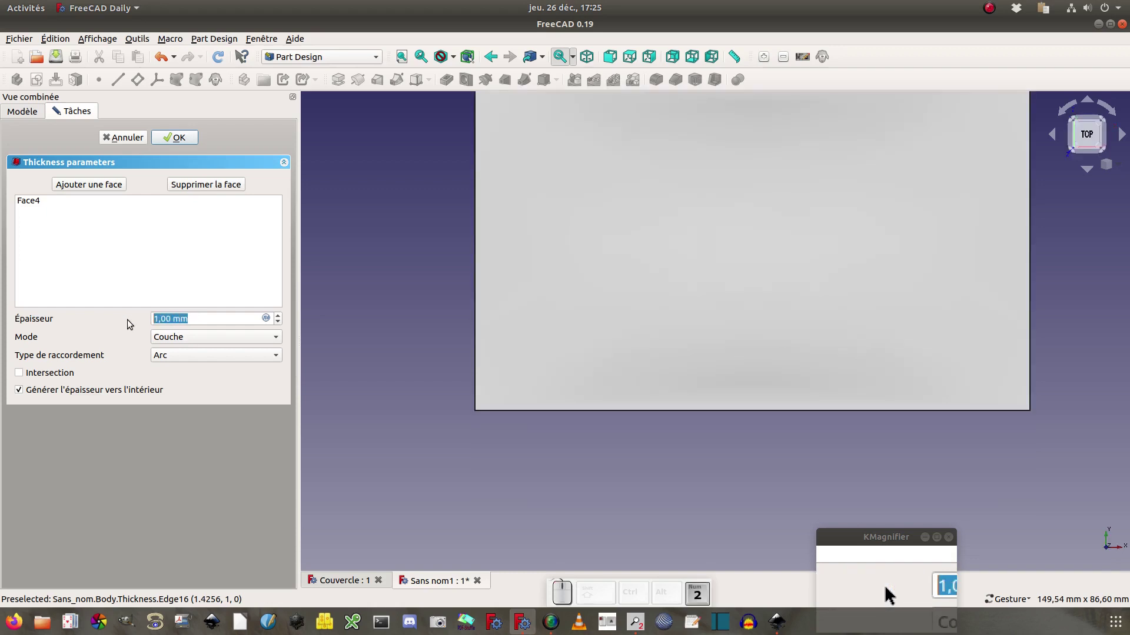
pyautogui.click(390, 361)
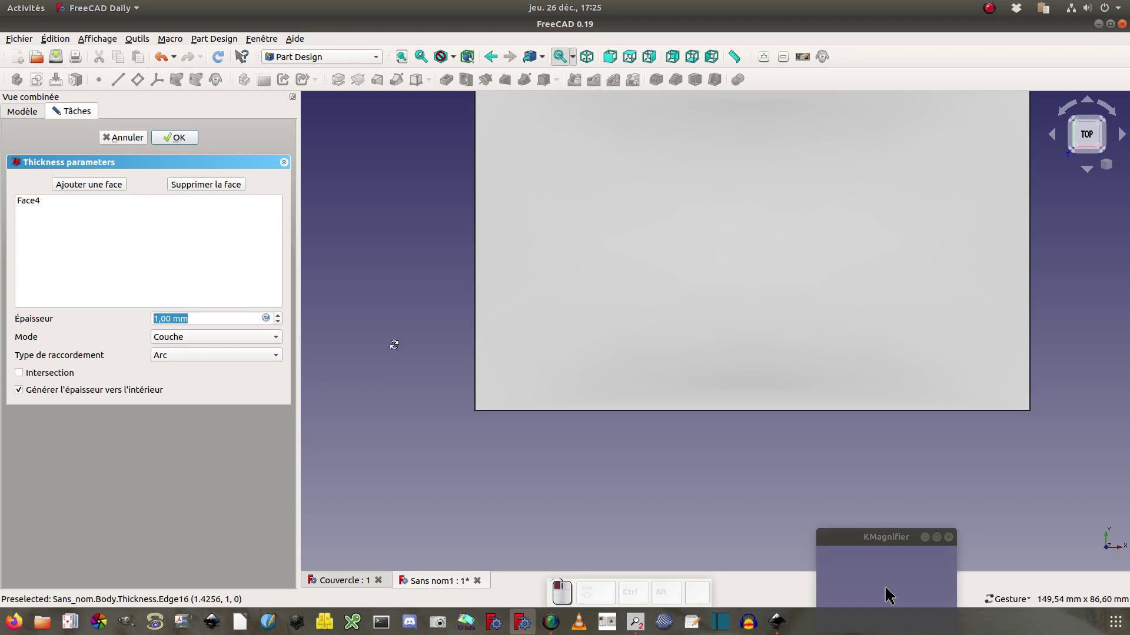
pyautogui.press('1')
pyautogui.press('5')
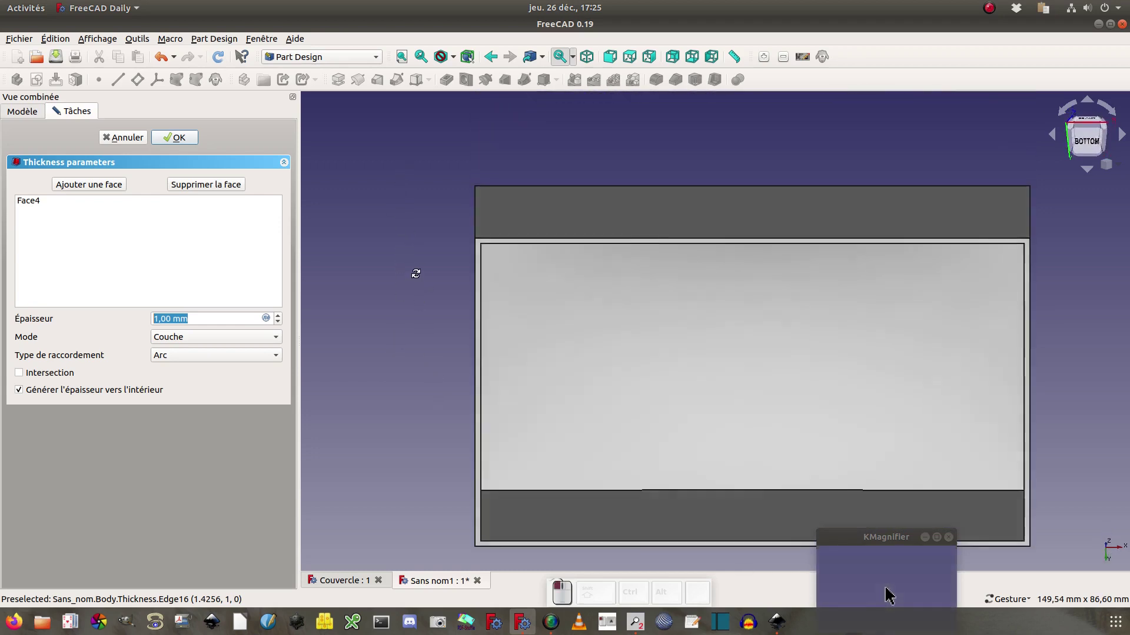
pyautogui.click(278, 316)
pyautogui.moveTo(278, 316); pyautogui.dragTo(277, 316)
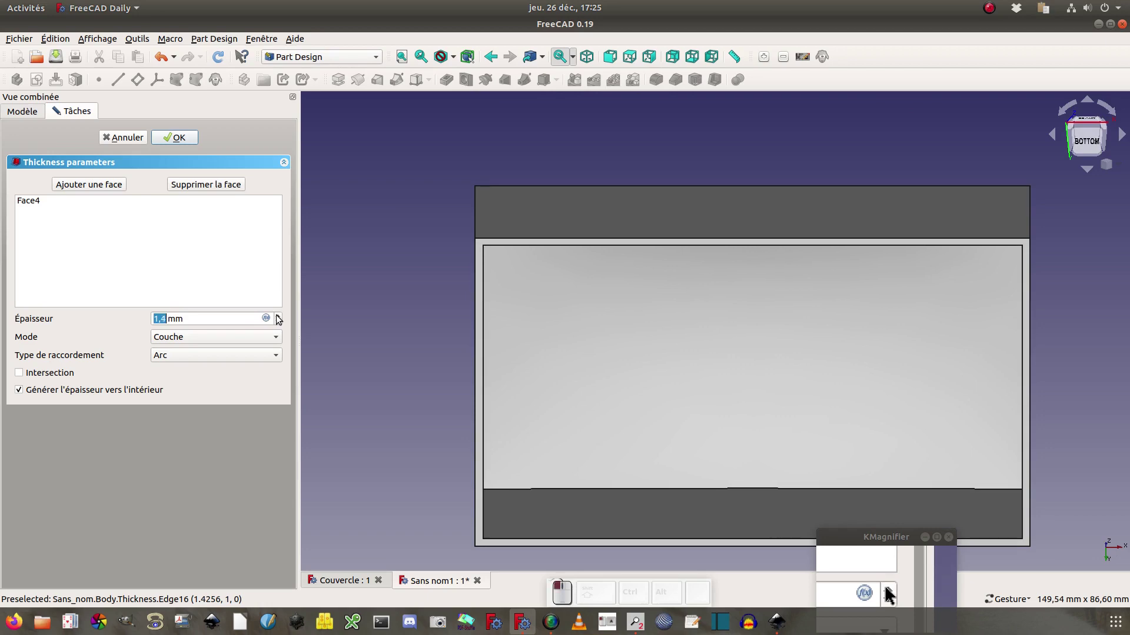
pyautogui.click(278, 316)
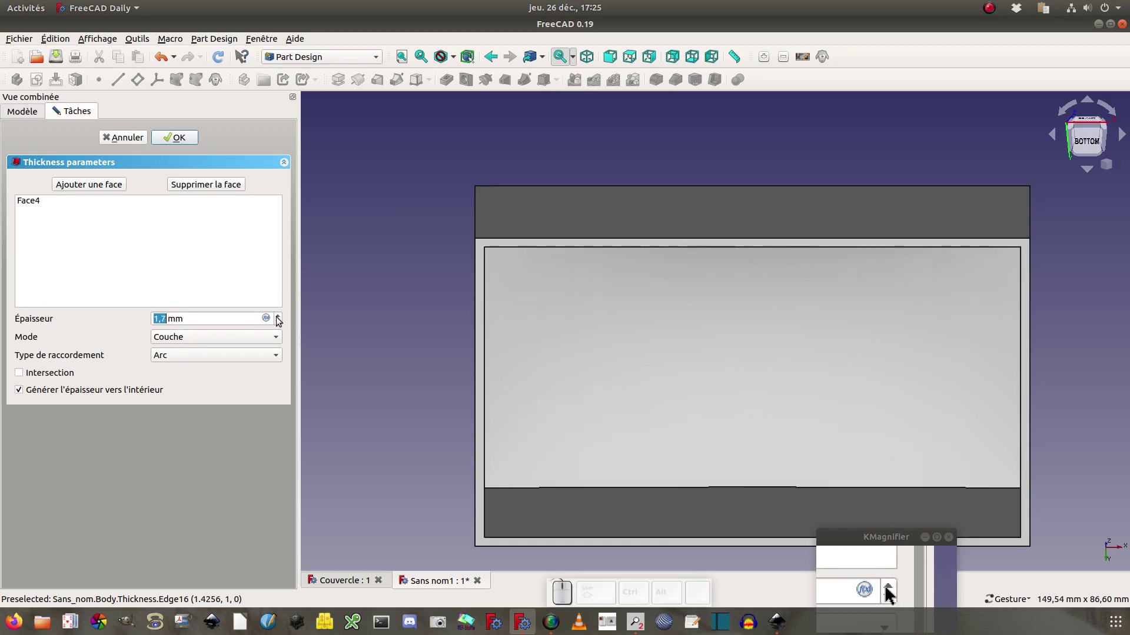
pyautogui.click(277, 316)
pyautogui.click(278, 316)
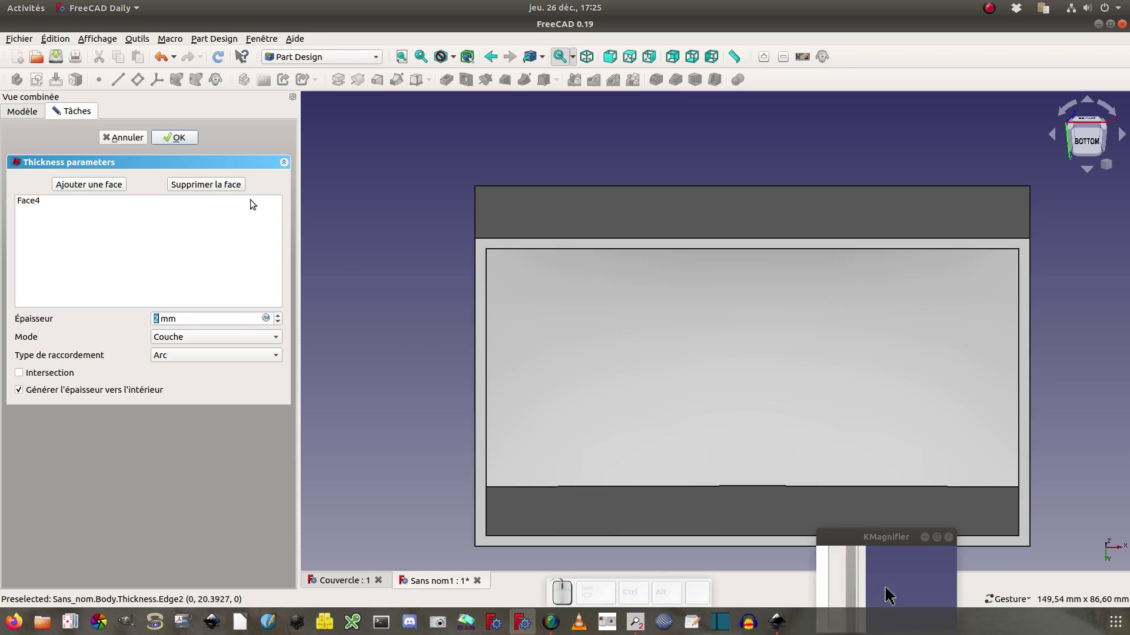
pyautogui.click(189, 144)
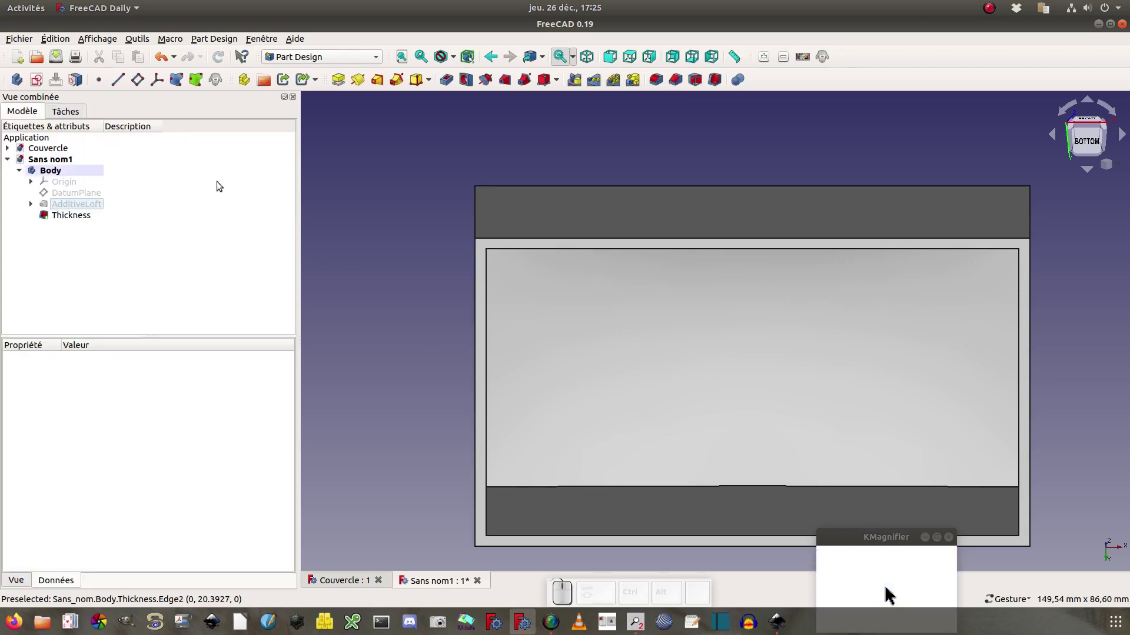
# Inspect the front of the shelled cover and compare it with the finished model in the Couvercle document.
pyautogui.moveTo(367, 198); pyautogui.dragTo(394, 338)
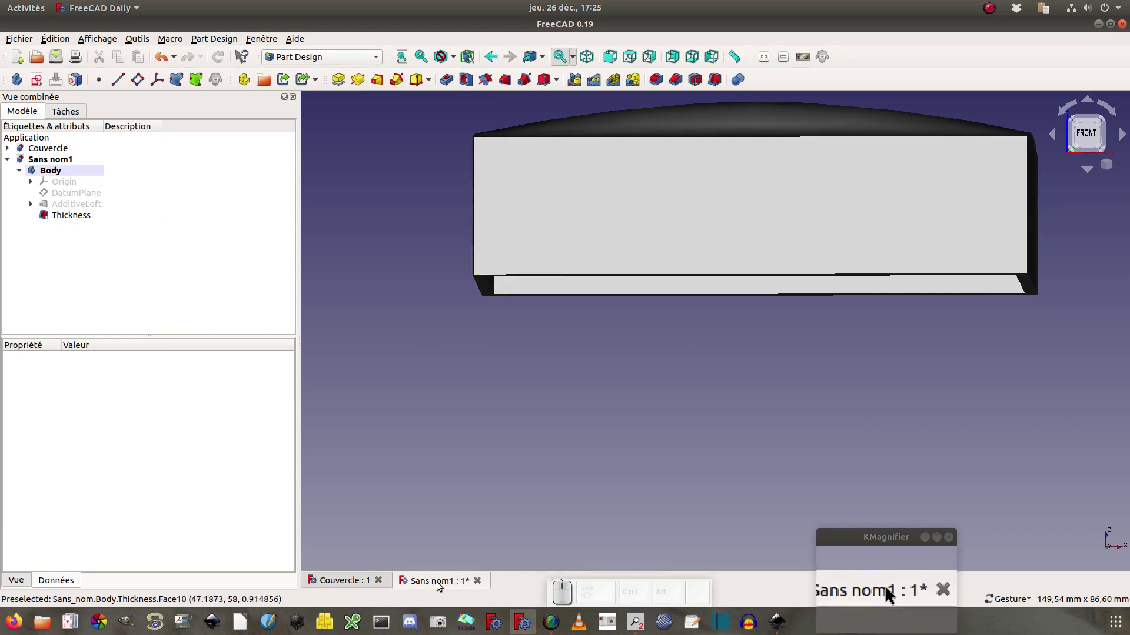
pyautogui.click(359, 582)
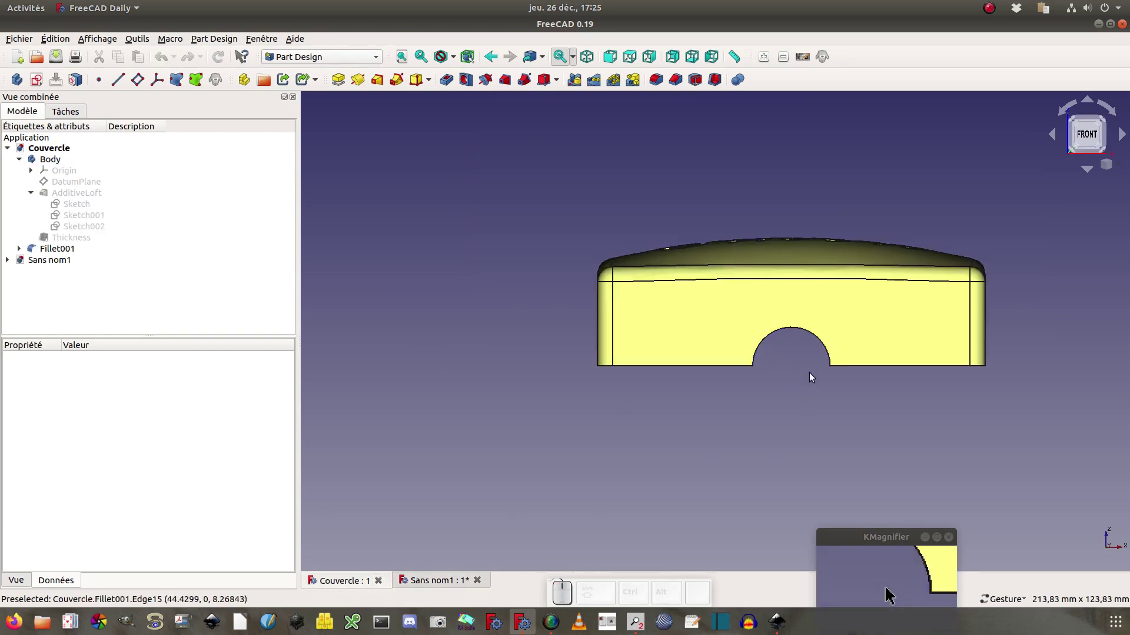
pyautogui.click(431, 581)
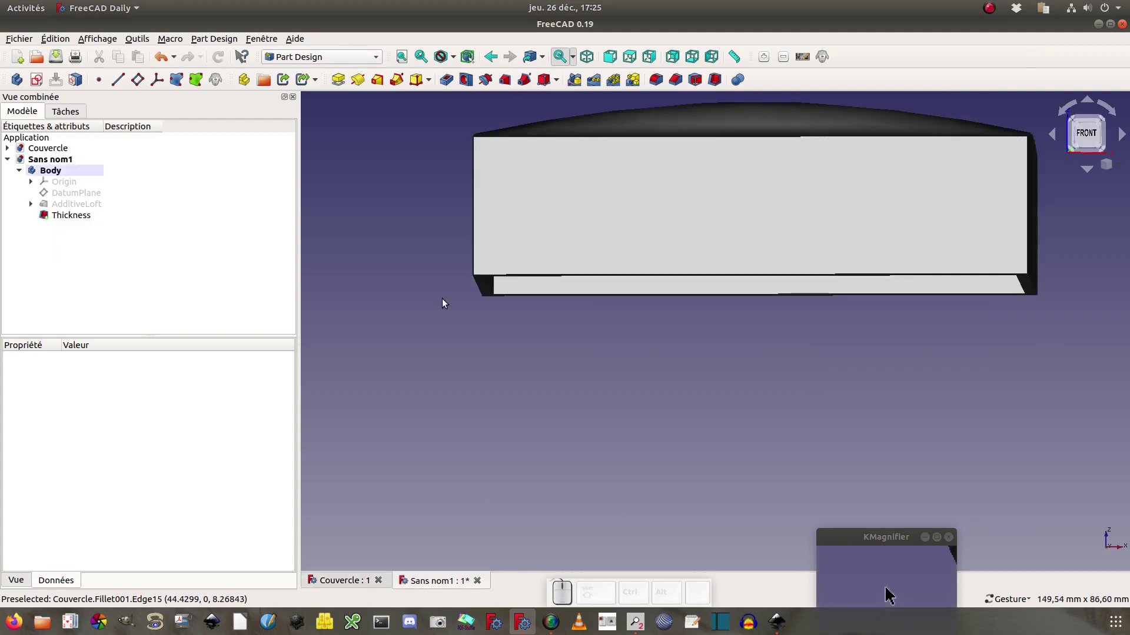
pyautogui.click(86, 216)
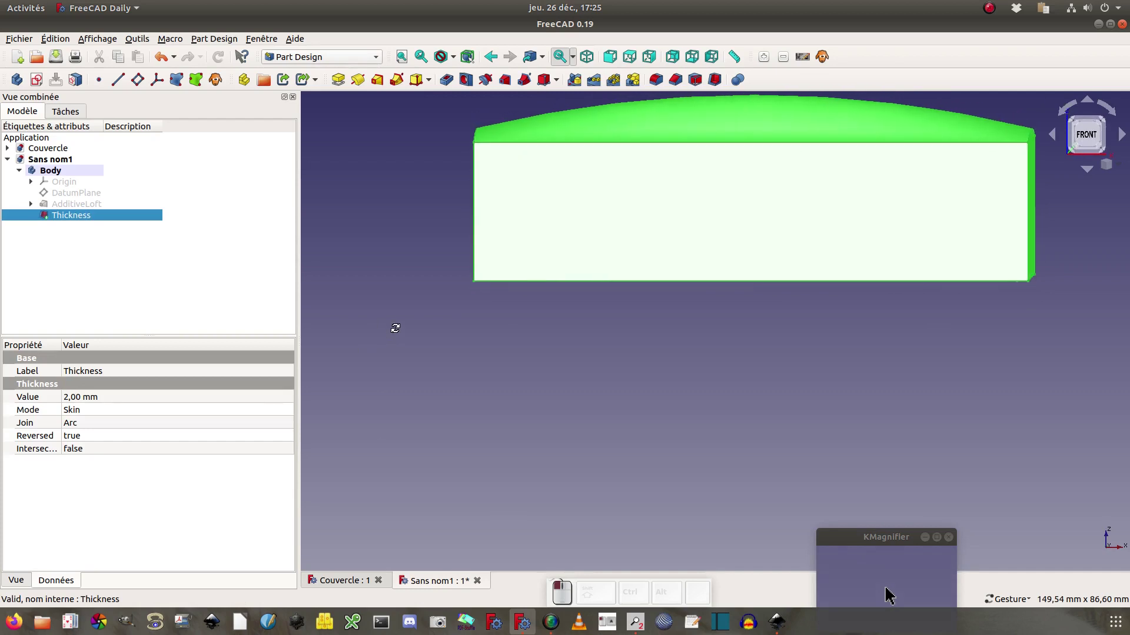
pyautogui.click(587, 243)
pyautogui.click(361, 216)
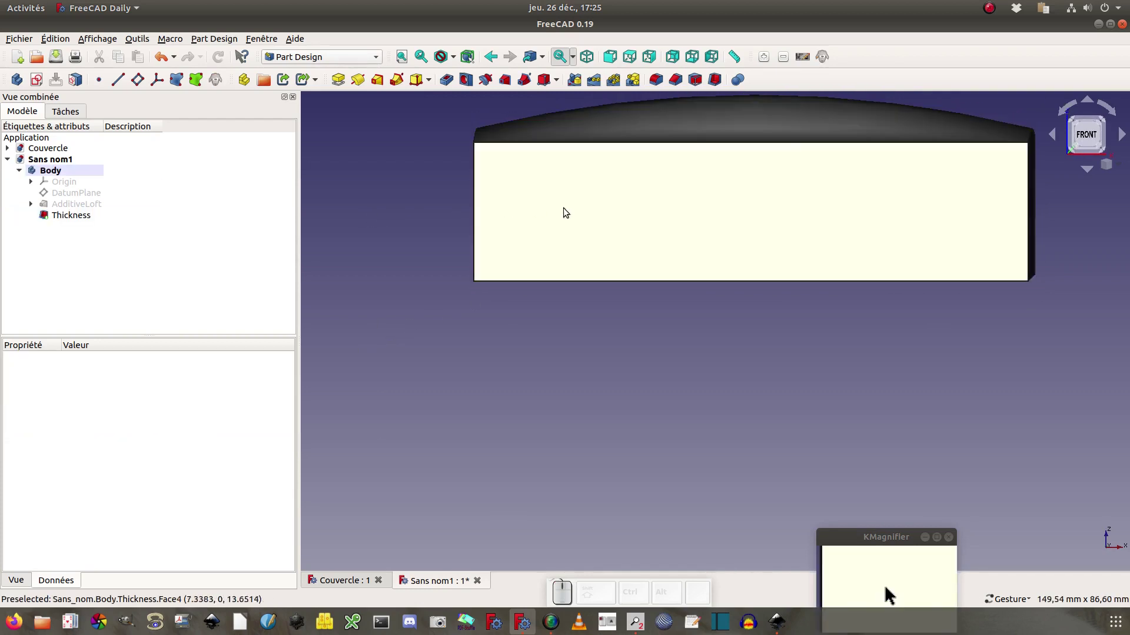
pyautogui.click(581, 207)
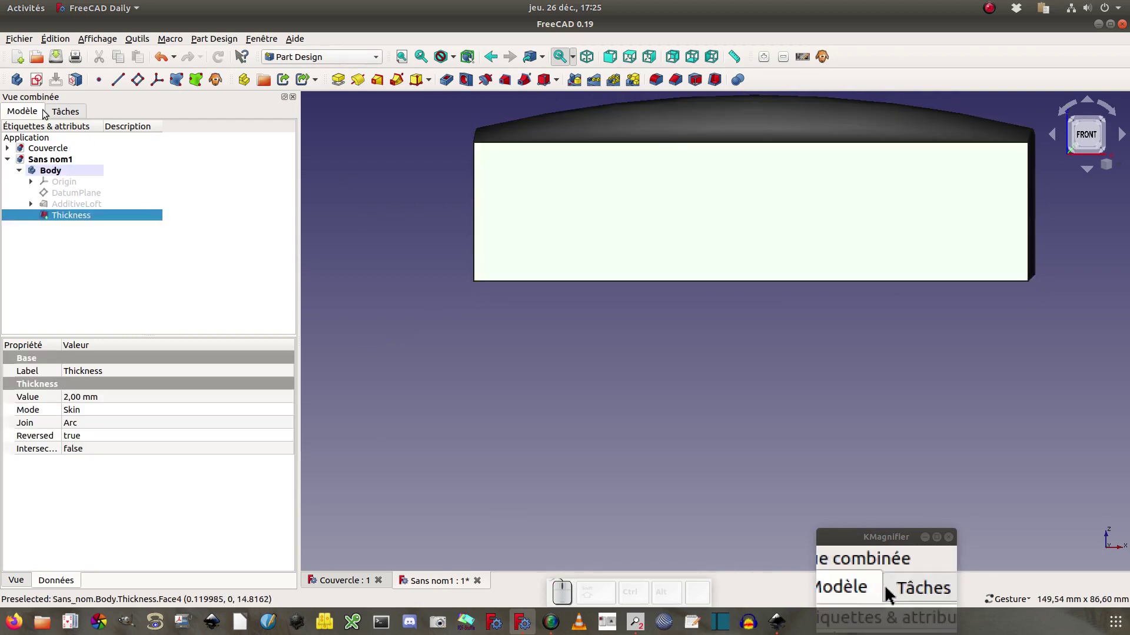
pyautogui.click(75, 79)
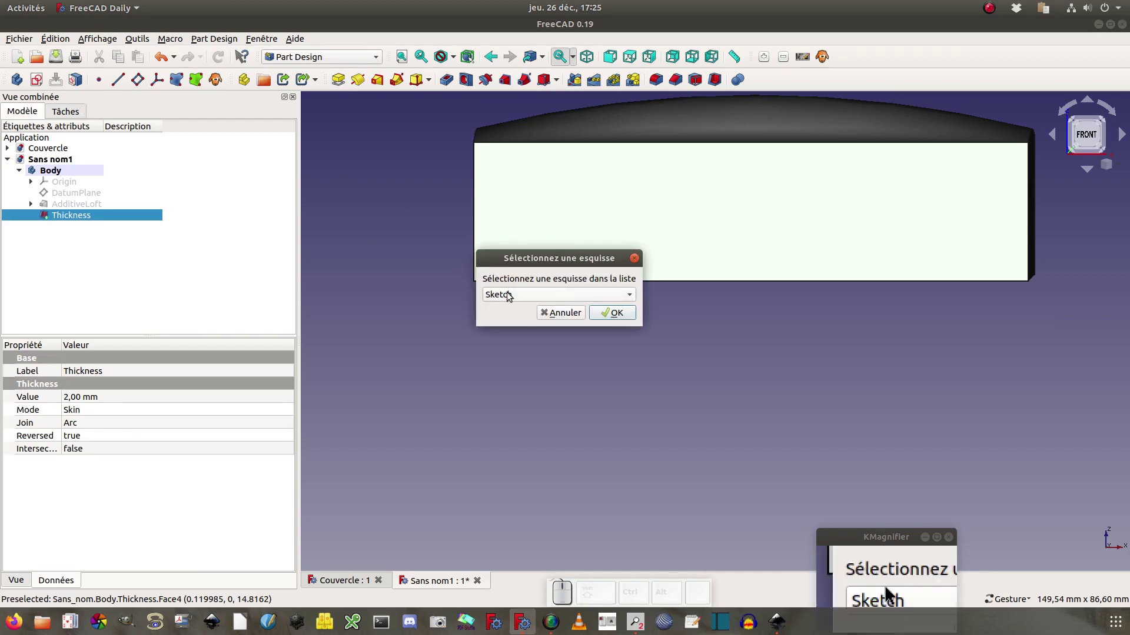
pyautogui.click(528, 296)
pyautogui.click(527, 297)
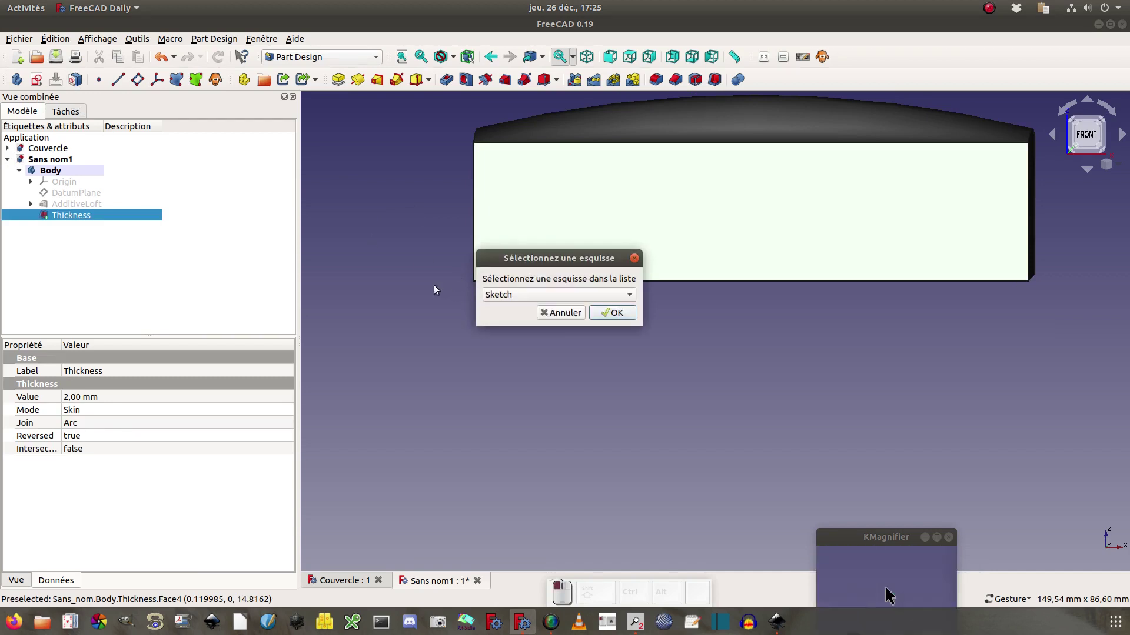
pyautogui.click(557, 313)
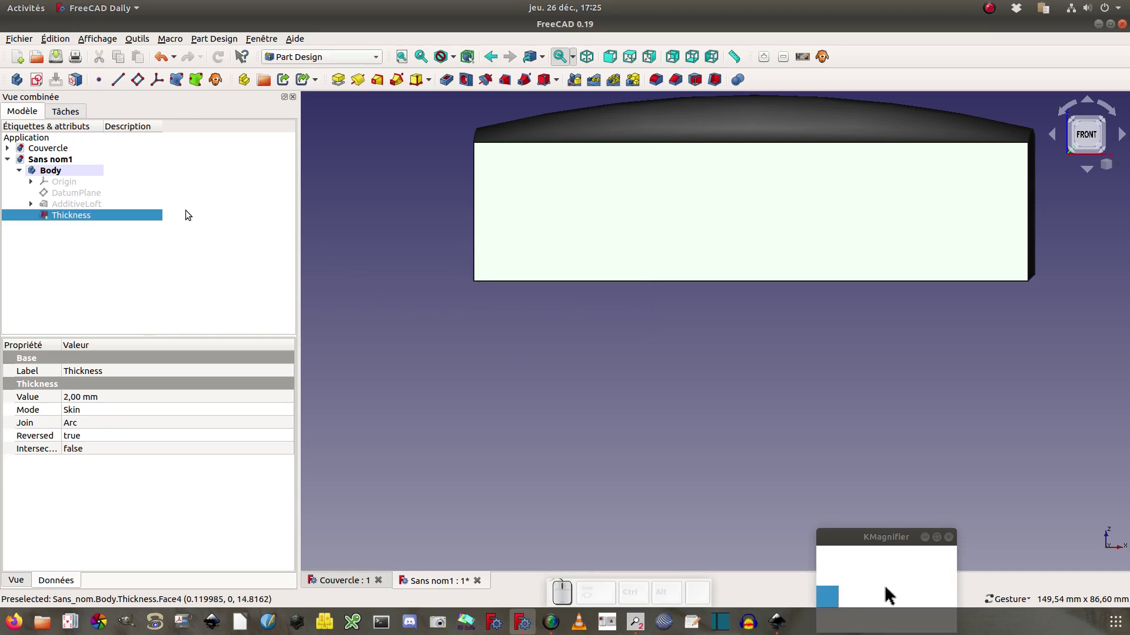
# Start a new sketch on the arc-topped end face of the shelled cover.
pyautogui.click(36, 79)
pyautogui.moveTo(551, 342); pyautogui.dragTo(415, 331)
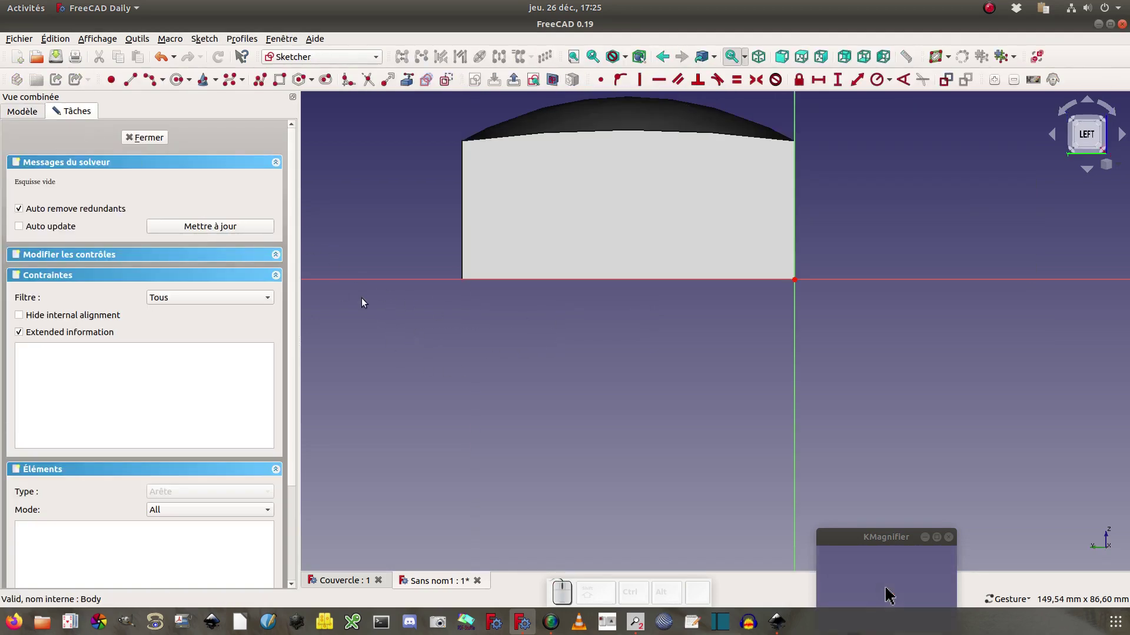
# Discard the empty sketch on the end face and start a new sketch on the body's XZ plane.
pyautogui.click(145, 137)
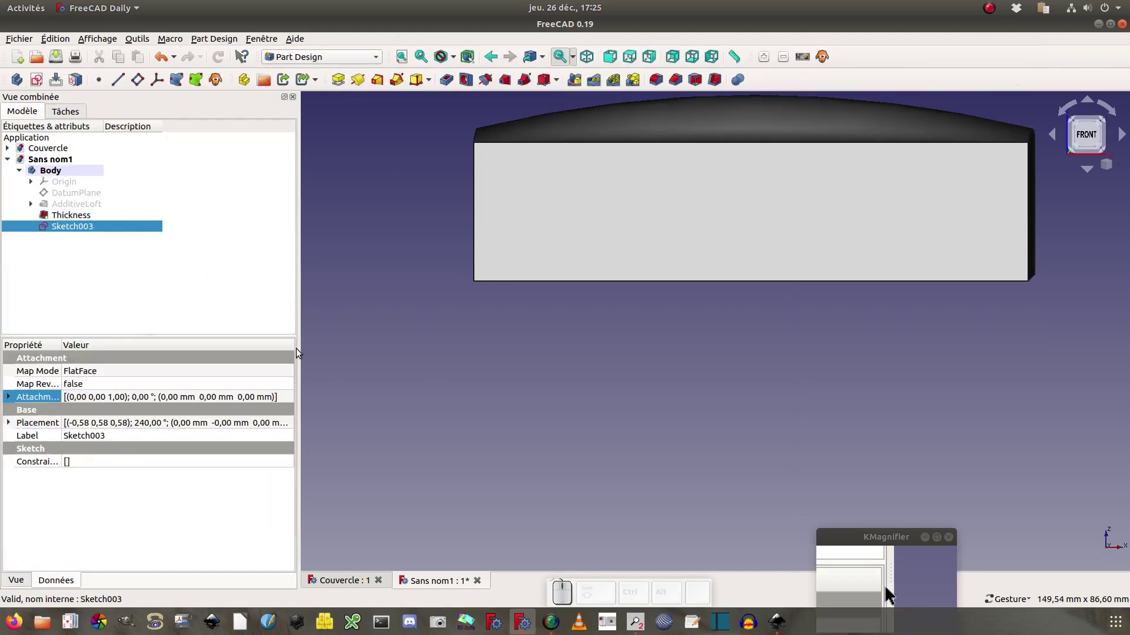
pyautogui.press('Delete')
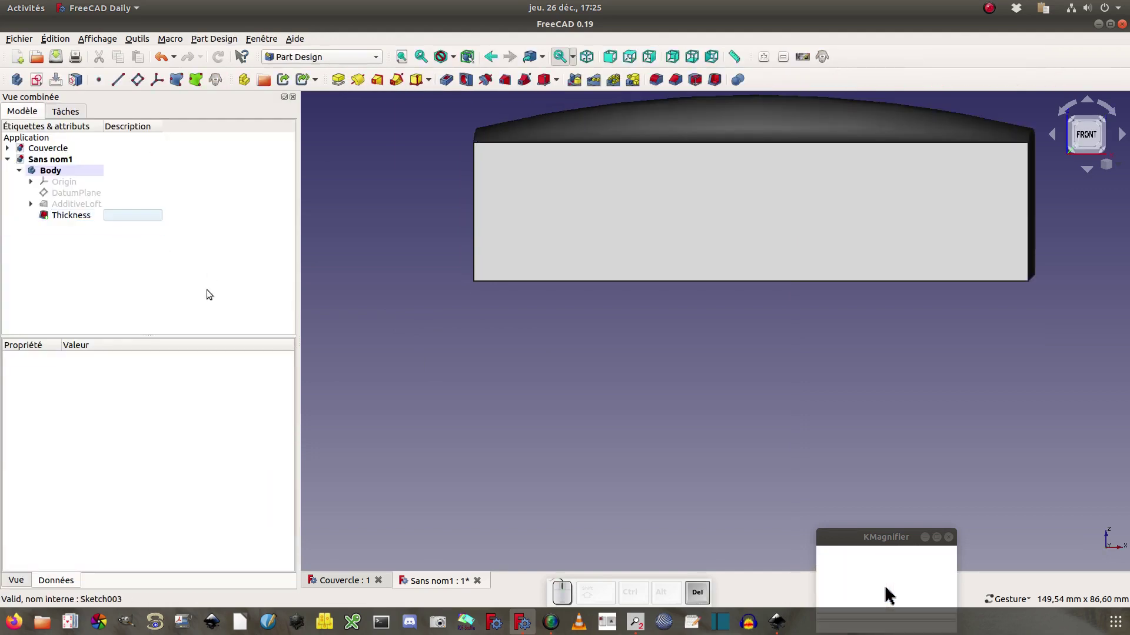
pyautogui.click(70, 175)
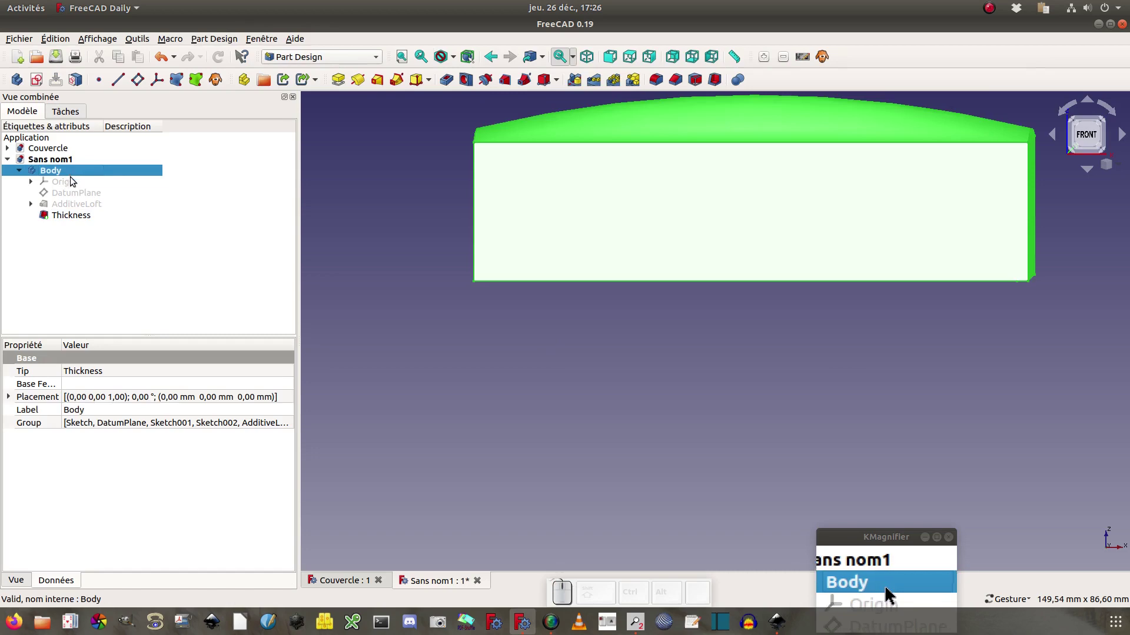
pyautogui.click(36, 79)
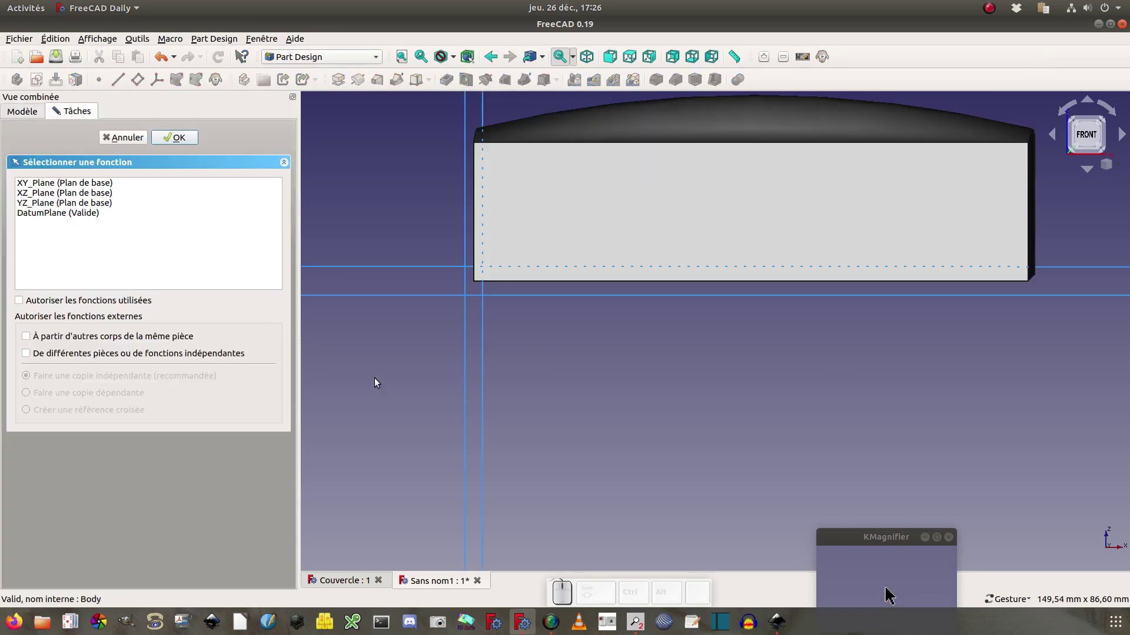
pyautogui.moveTo(376, 383); pyautogui.dragTo(428, 392)
pyautogui.scroll(2, 428, 410)
pyautogui.scroll(-5, 429, 410)
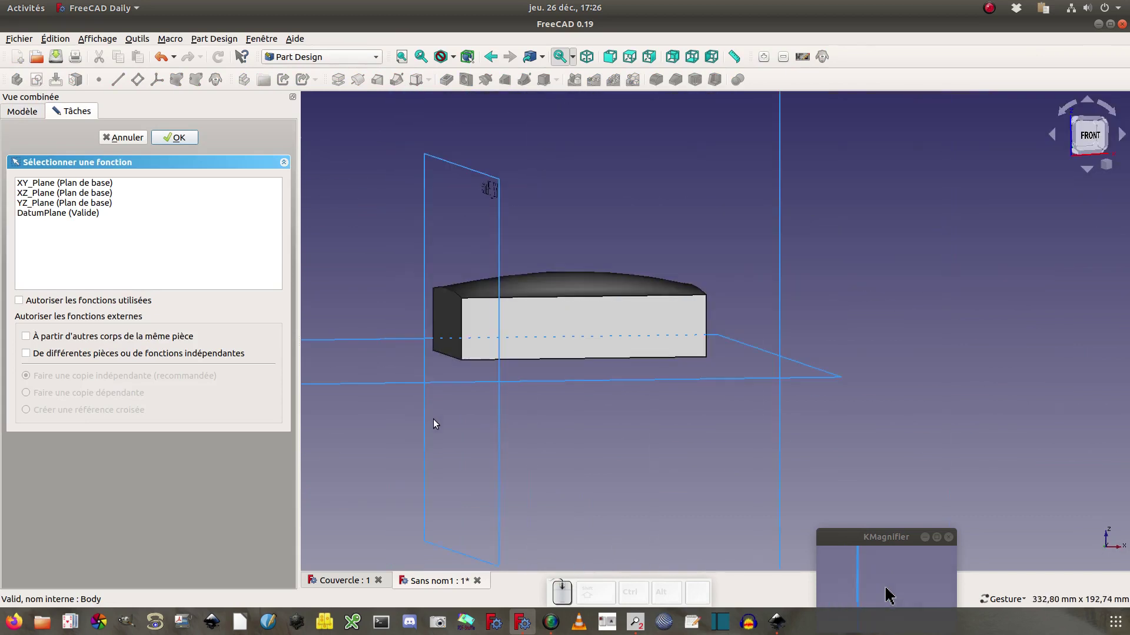
pyautogui.moveTo(450, 442)
pyautogui.mouseDown()
pyautogui.moveTo(464, 439)
pyautogui.moveTo(437, 432)
pyautogui.mouseUp()
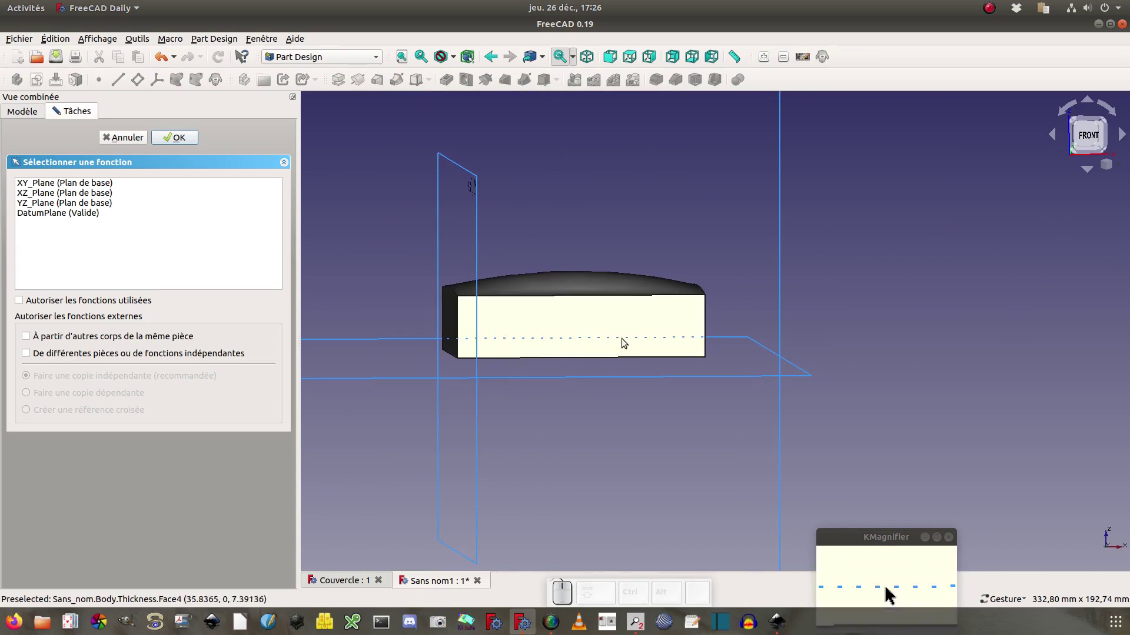
pyautogui.click(779, 322)
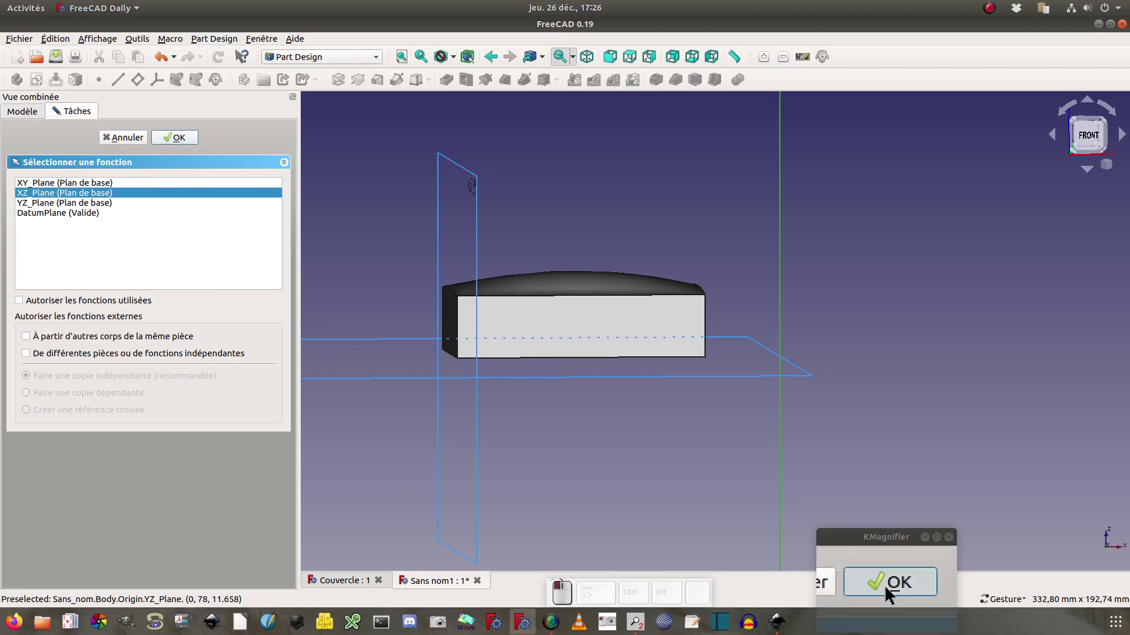
pyautogui.click(173, 139)
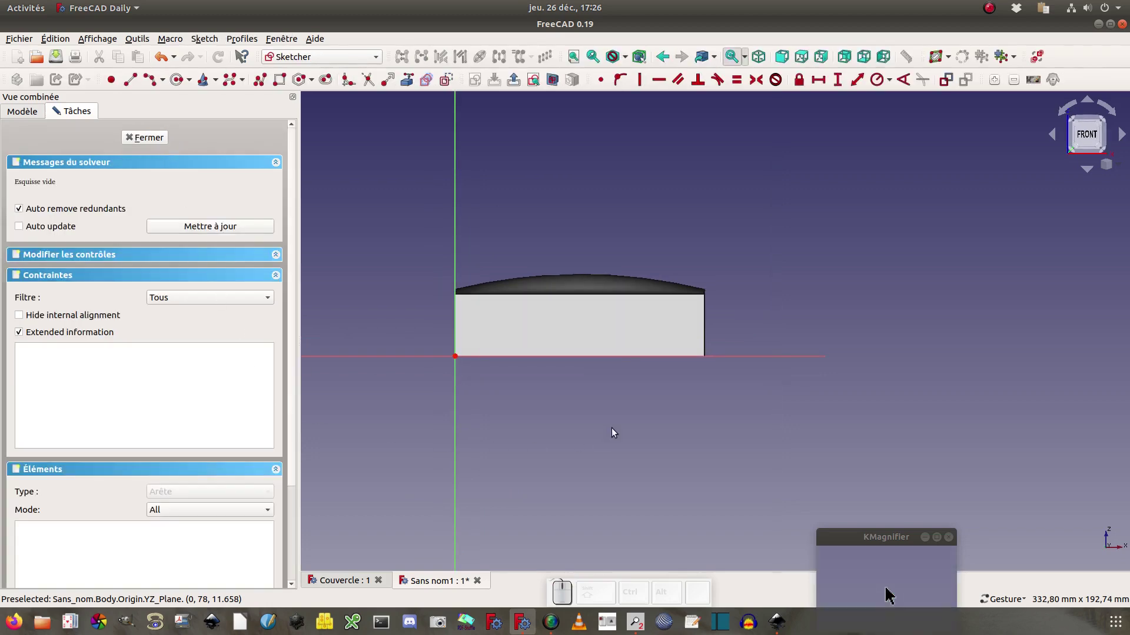
# Sketch a circle of about 7.4 mm radius below the cover's bottom edge.
pyautogui.scroll(4, 587, 407)
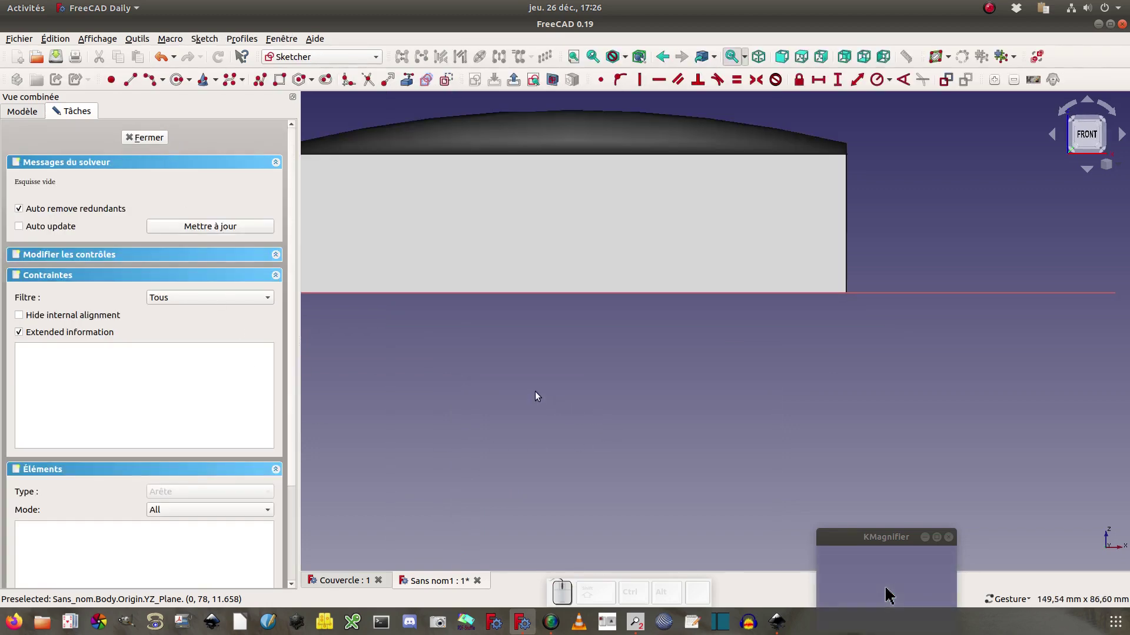
pyautogui.scroll(-2, 535, 392)
pyautogui.moveTo(499, 403); pyautogui.dragTo(561, 414, button='right')
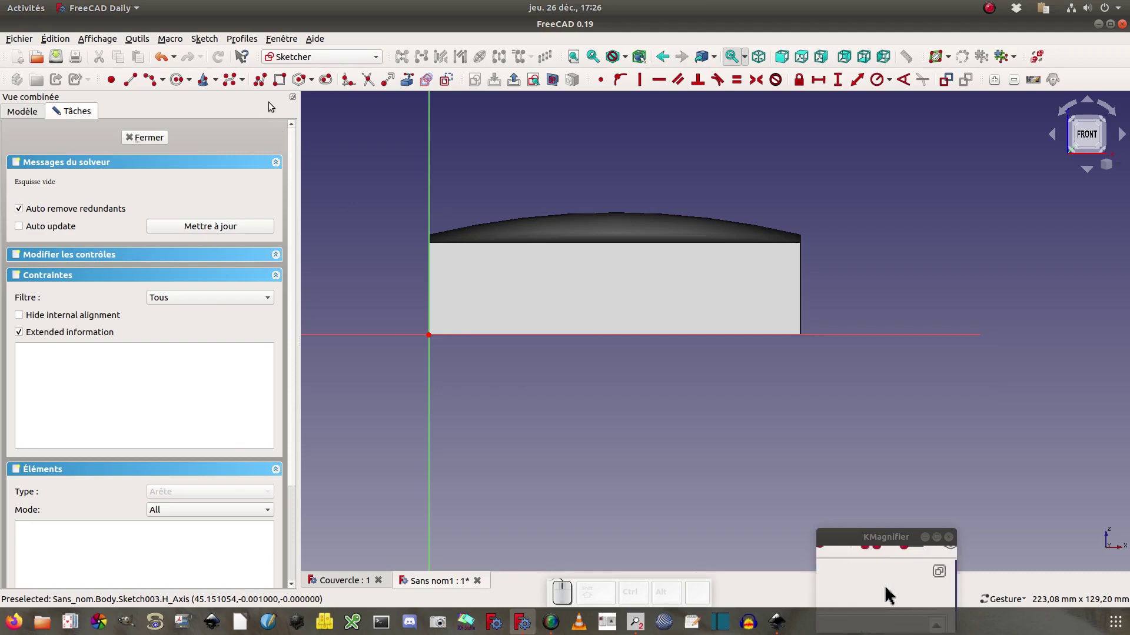
pyautogui.click(177, 79)
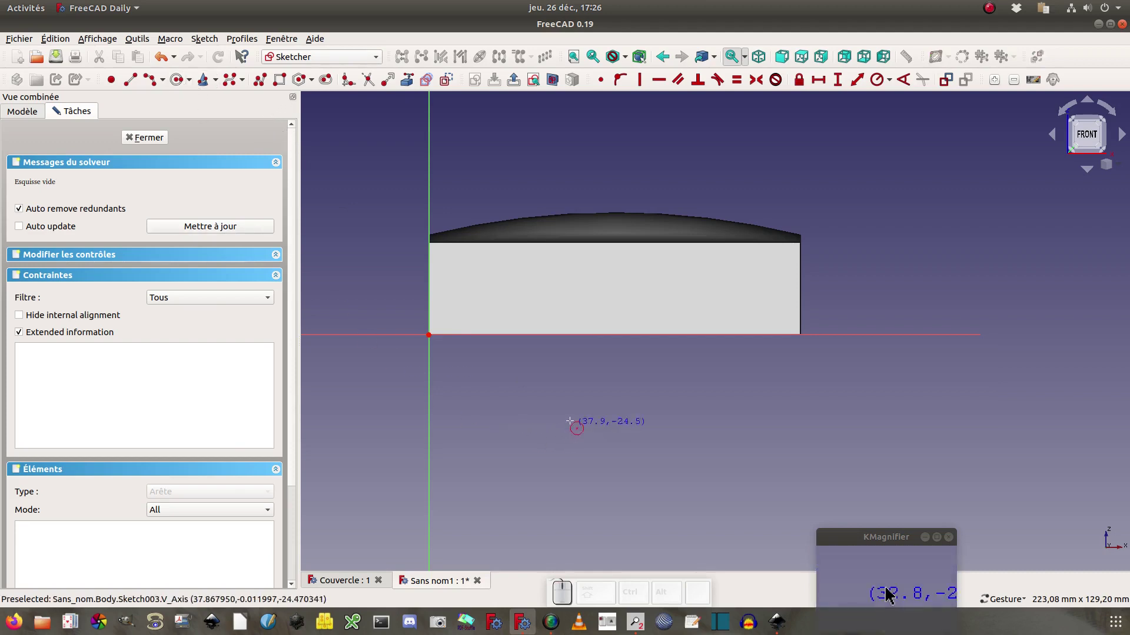
pyautogui.click(562, 388)
pyautogui.click(587, 405)
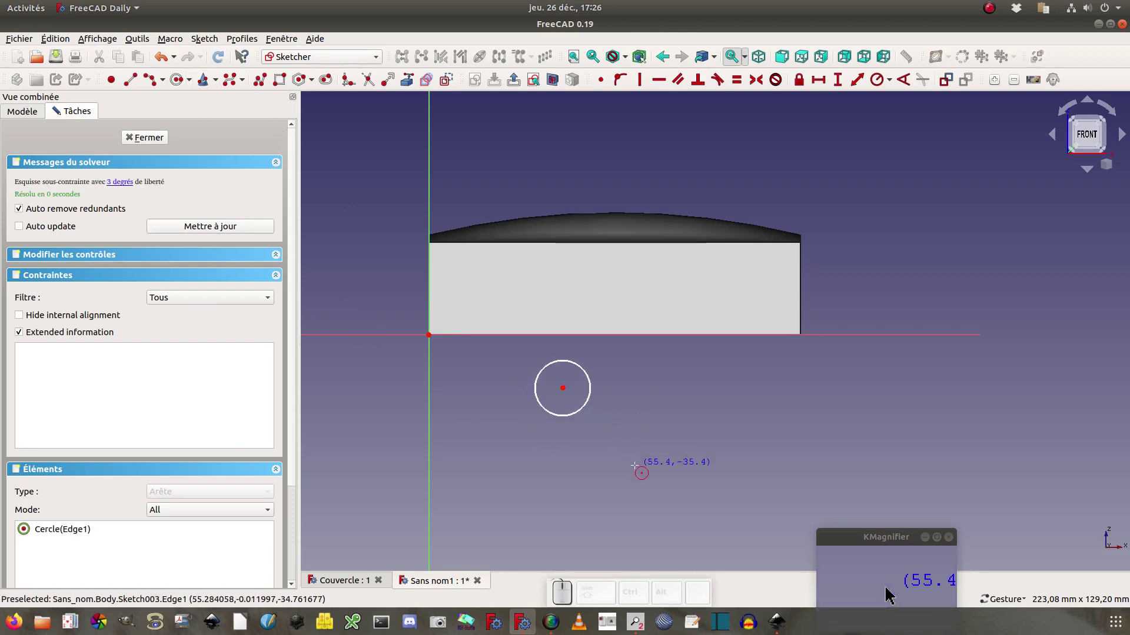
# Constrain the circle's radius to 10 mm.
pyautogui.click(579, 409)
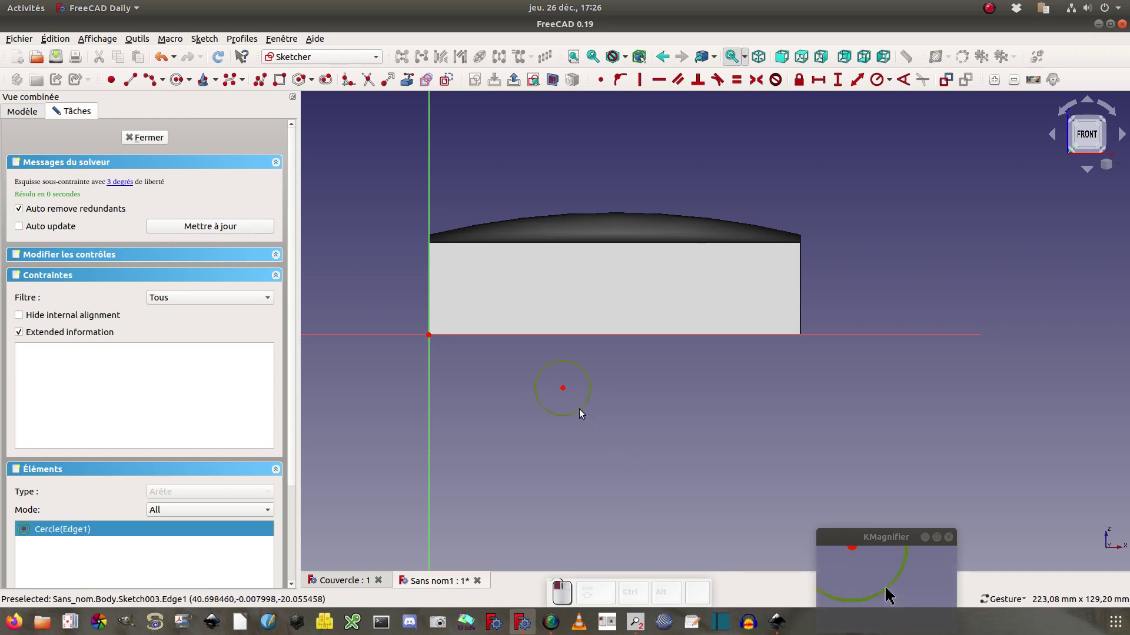
pyautogui.click(877, 80)
pyautogui.write('10')
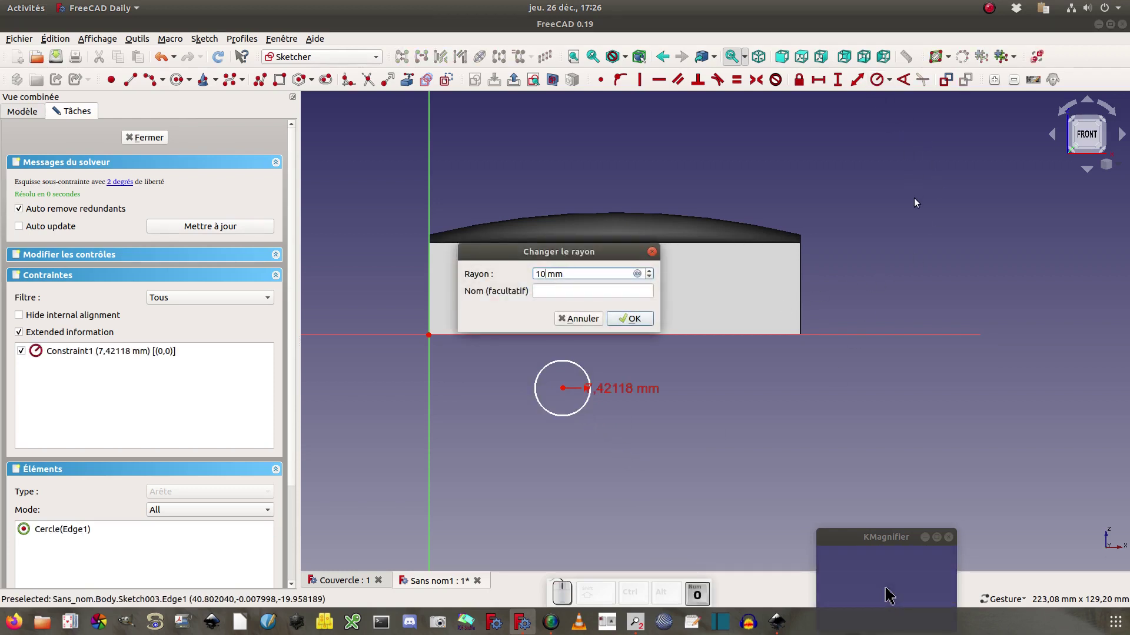
pyautogui.click(631, 319)
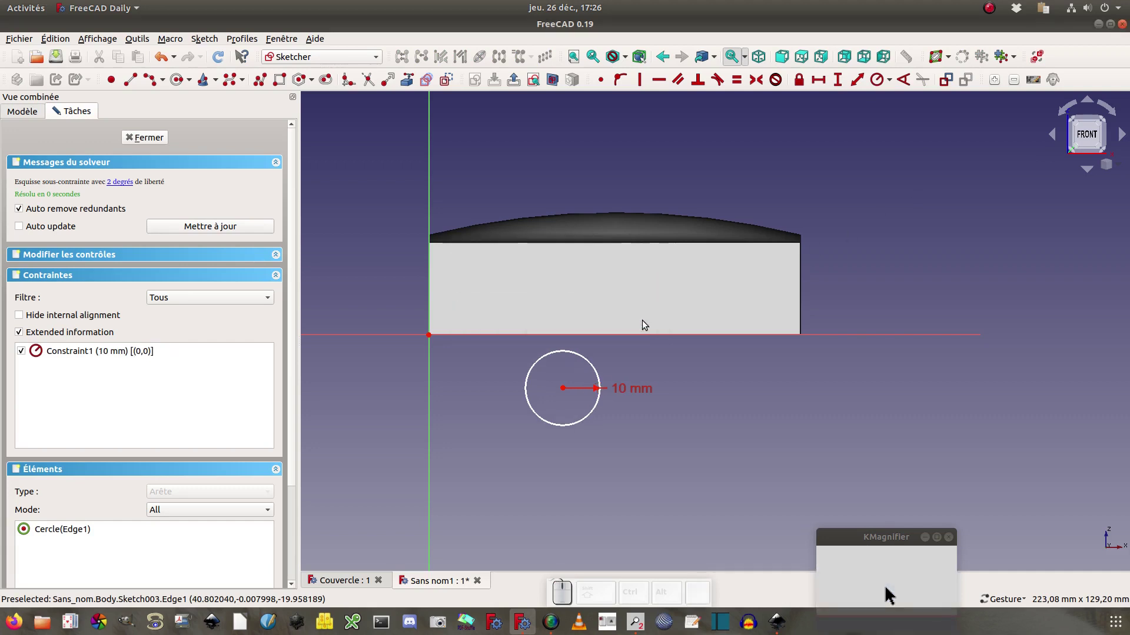
# Constrain the circle's centre onto the sketch's horizontal axis with a point-on-object constraint.
pyautogui.click(563, 389)
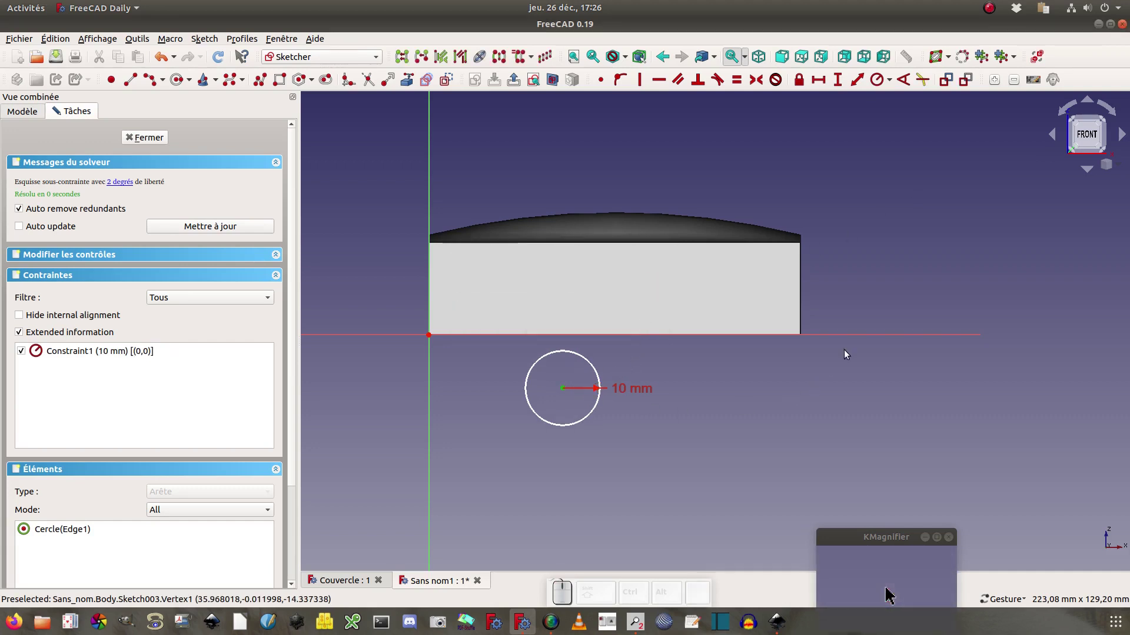
pyautogui.click(858, 335)
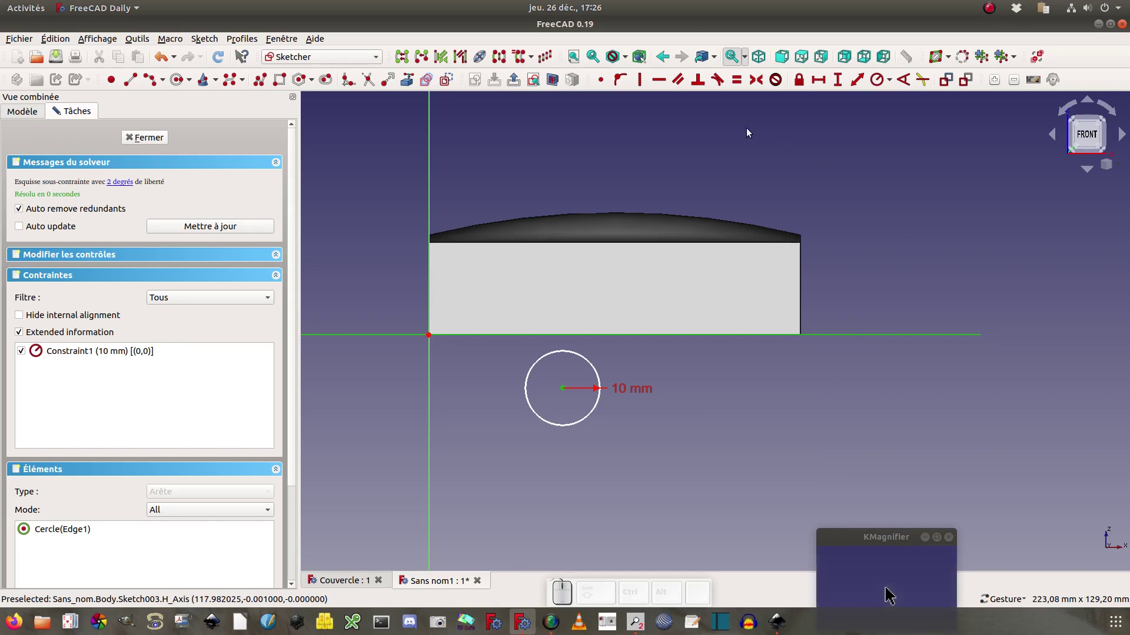
pyautogui.click(619, 80)
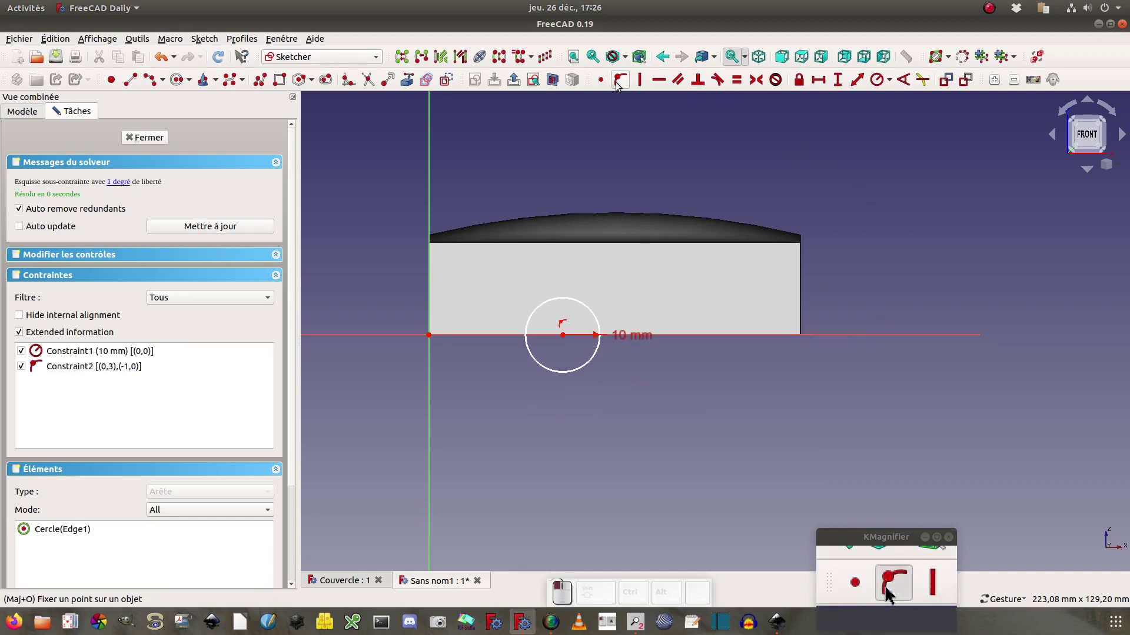
# Set the horizontal distance from the origin to the circle's centre to 50 mm and close the sketch.
pyautogui.click(563, 334)
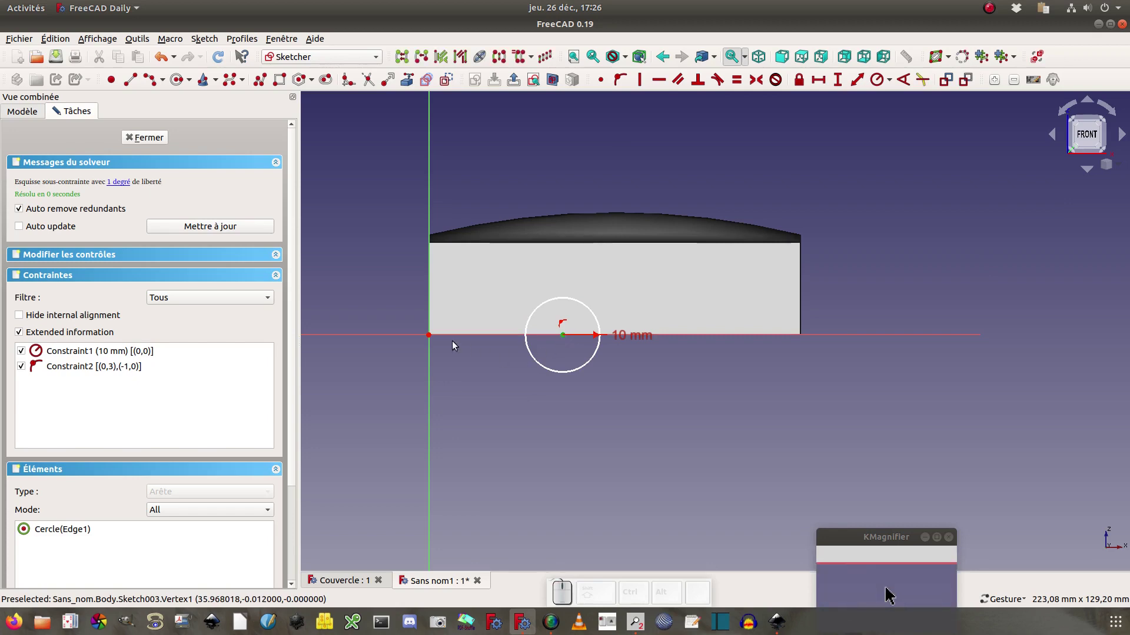
pyautogui.click(429, 334)
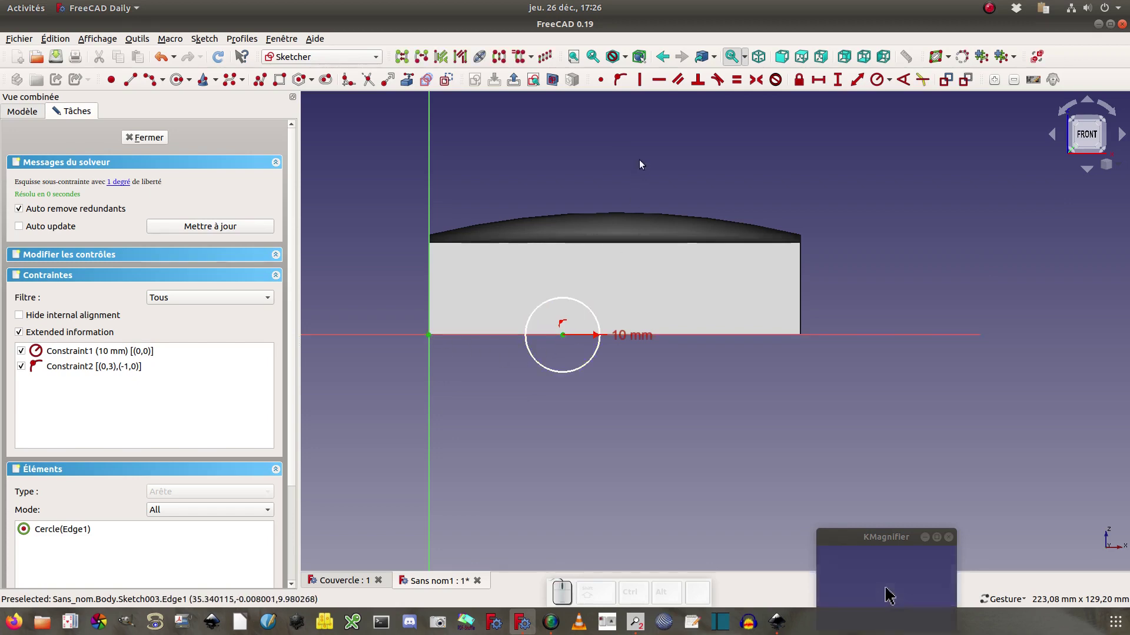
pyautogui.click(818, 80)
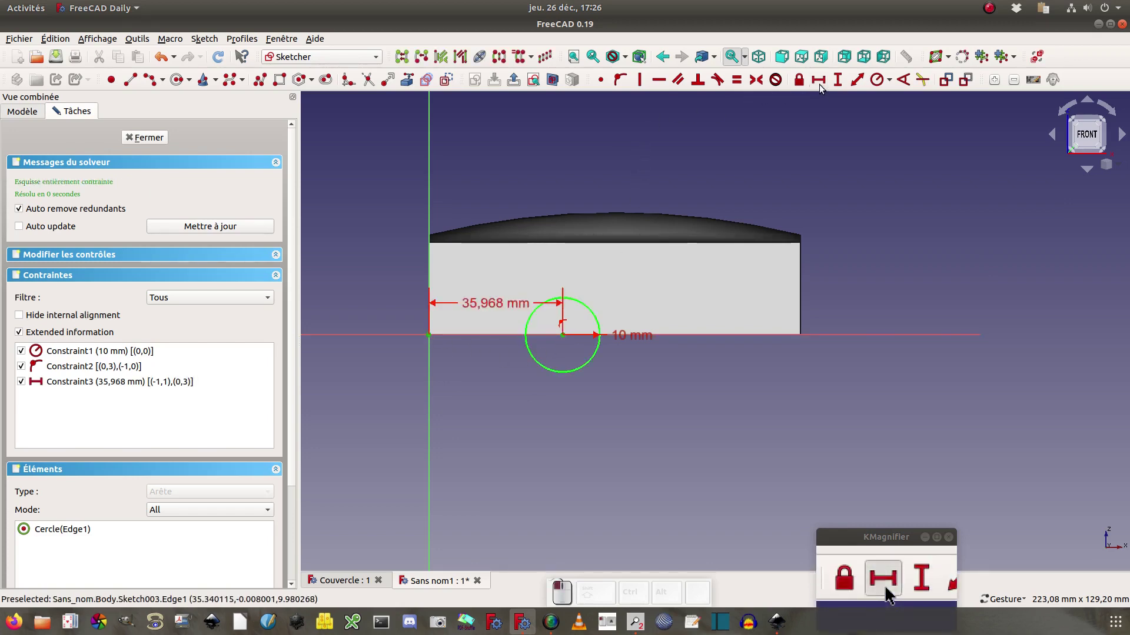
pyautogui.write('50')
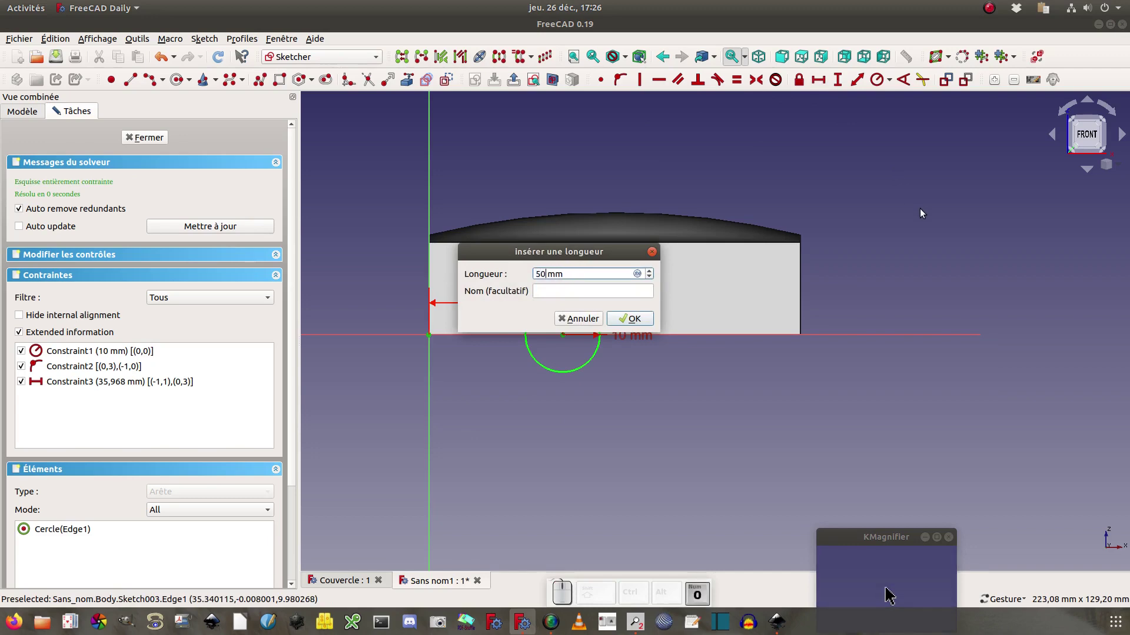
pyautogui.click(637, 325)
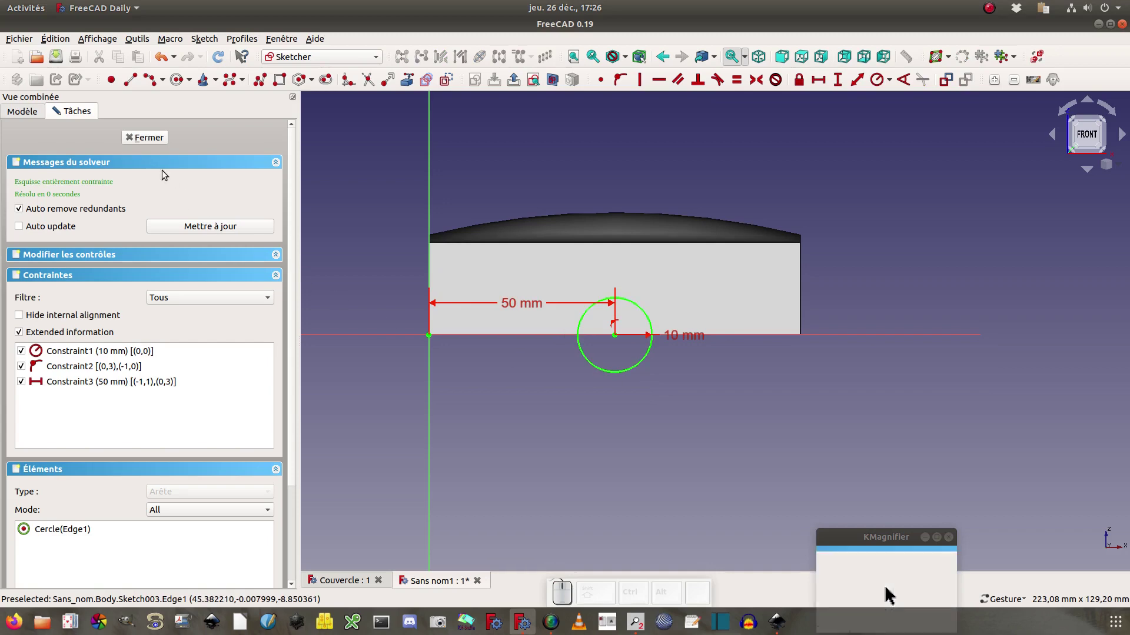
pyautogui.click(158, 138)
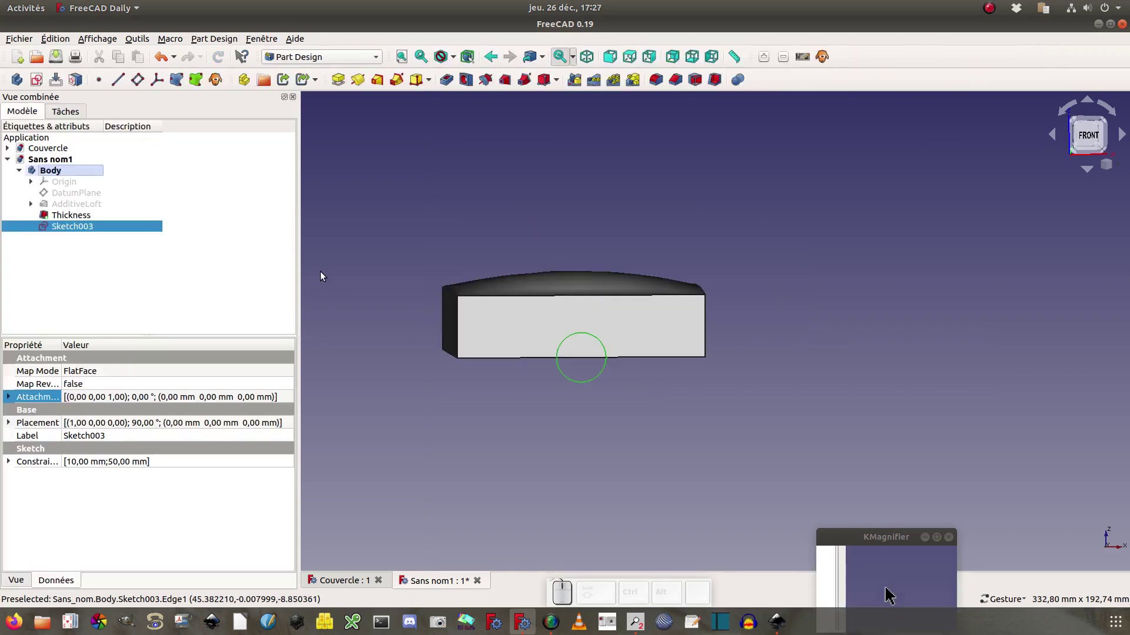
# Cut the circle sketch as a Pocket through all (À travers tout), notching both long walls of the cover.
pyautogui.moveTo(320, 271); pyautogui.dragTo(417, 277)
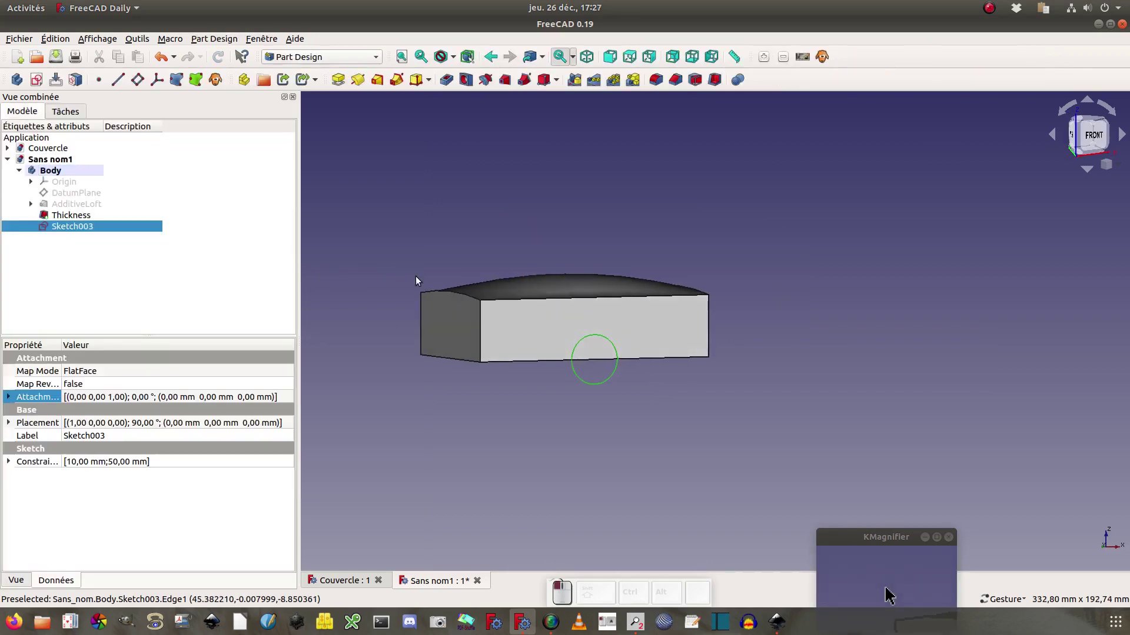
pyautogui.click(447, 80)
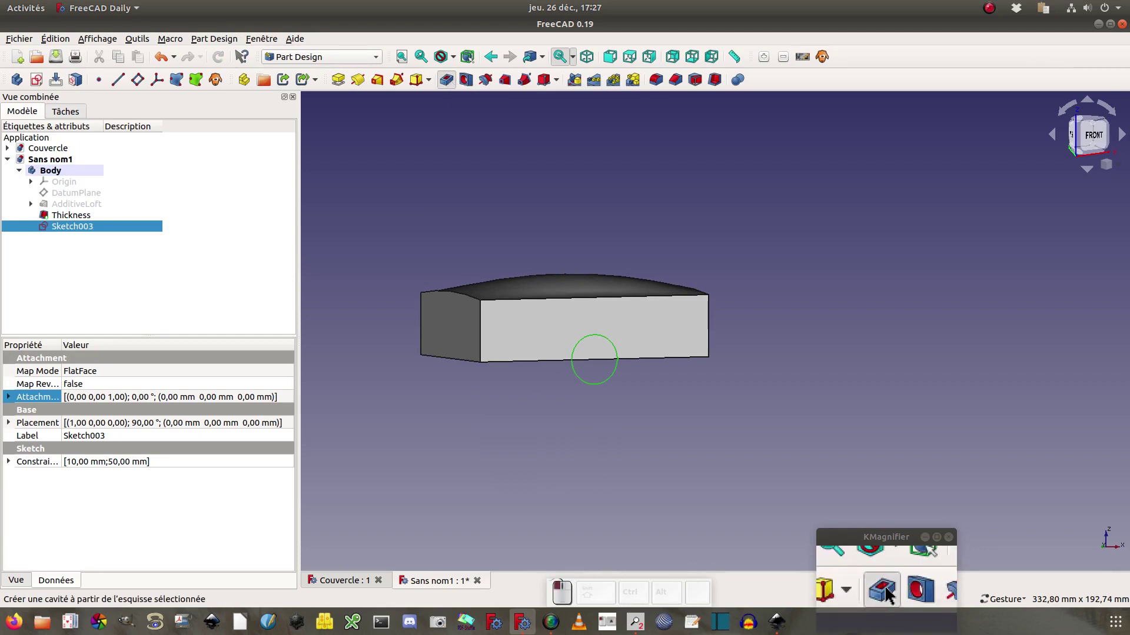
pyautogui.moveTo(400, 396); pyautogui.dragTo(391, 366)
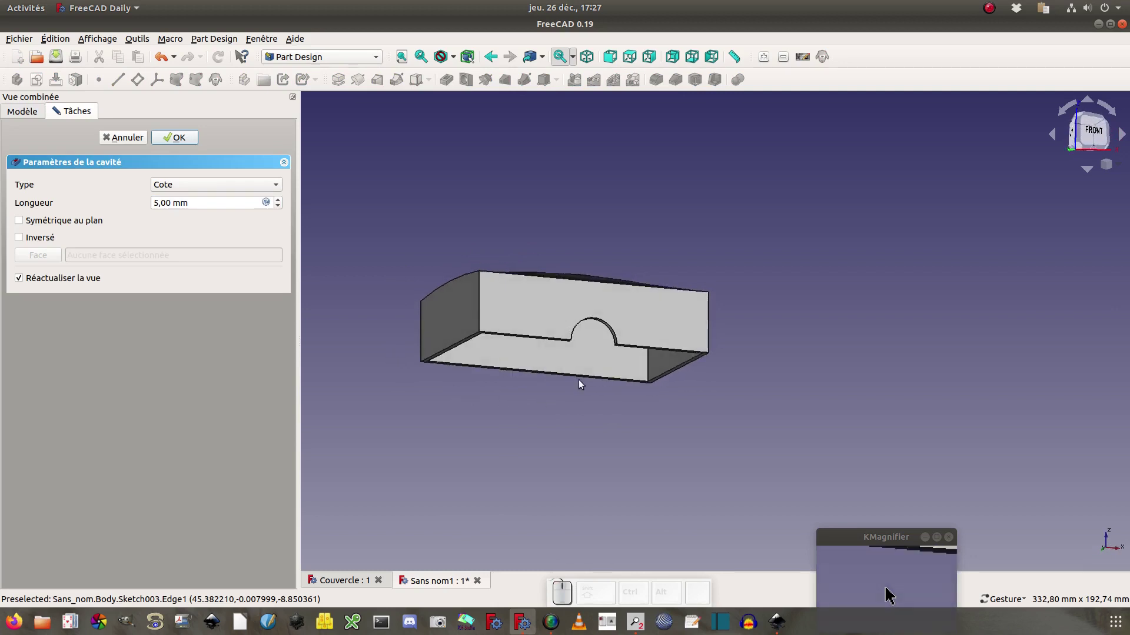
pyautogui.click(203, 187)
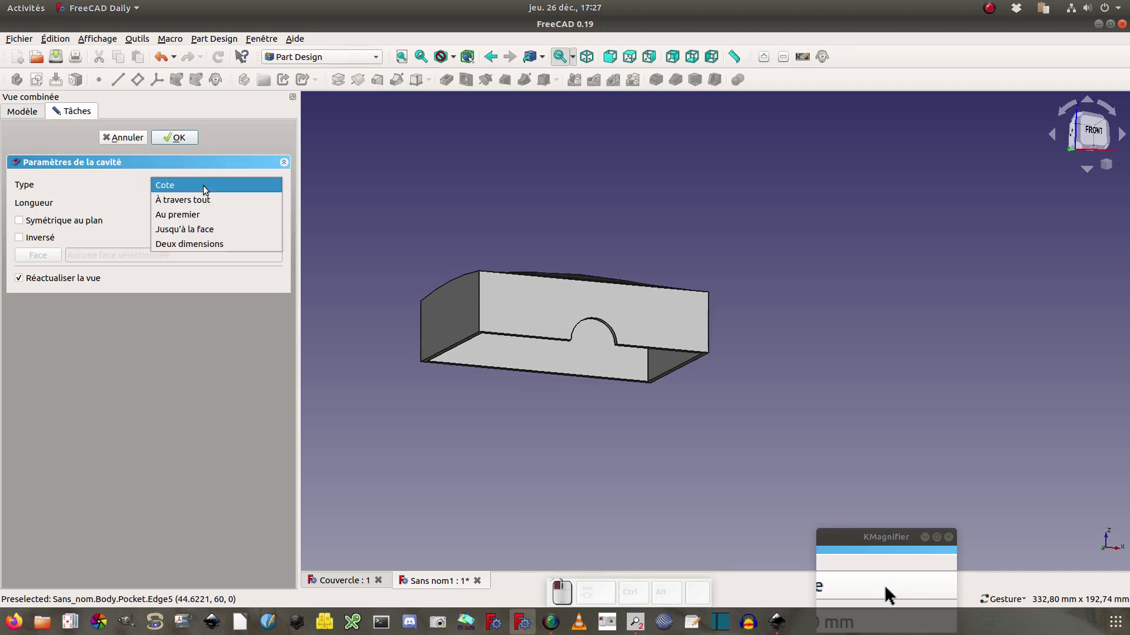
pyautogui.click(205, 200)
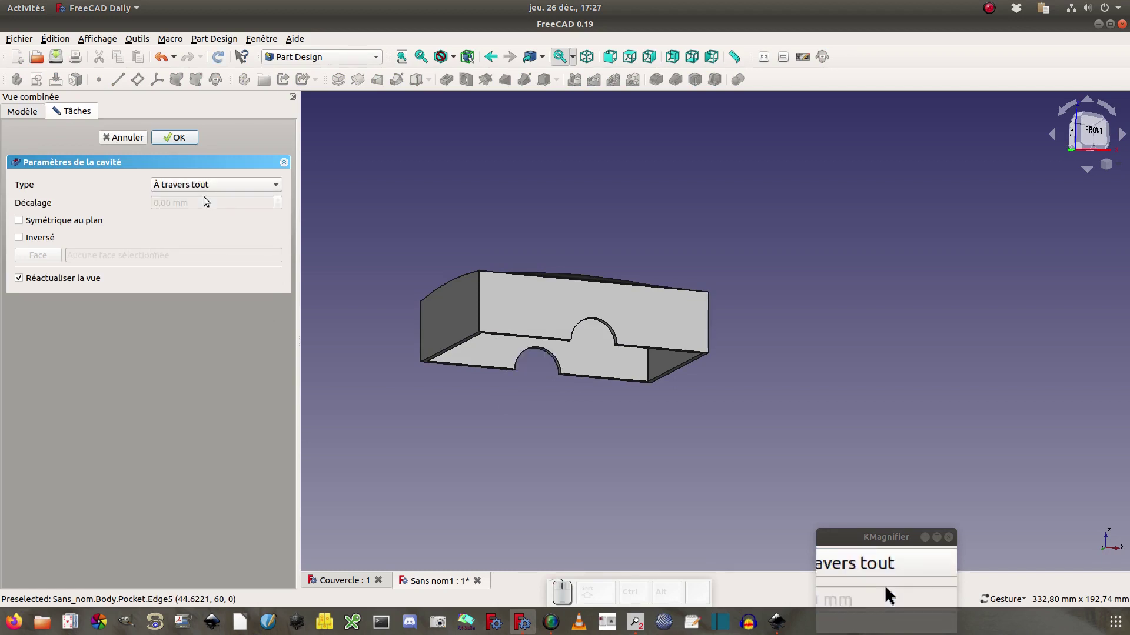
pyautogui.click(174, 137)
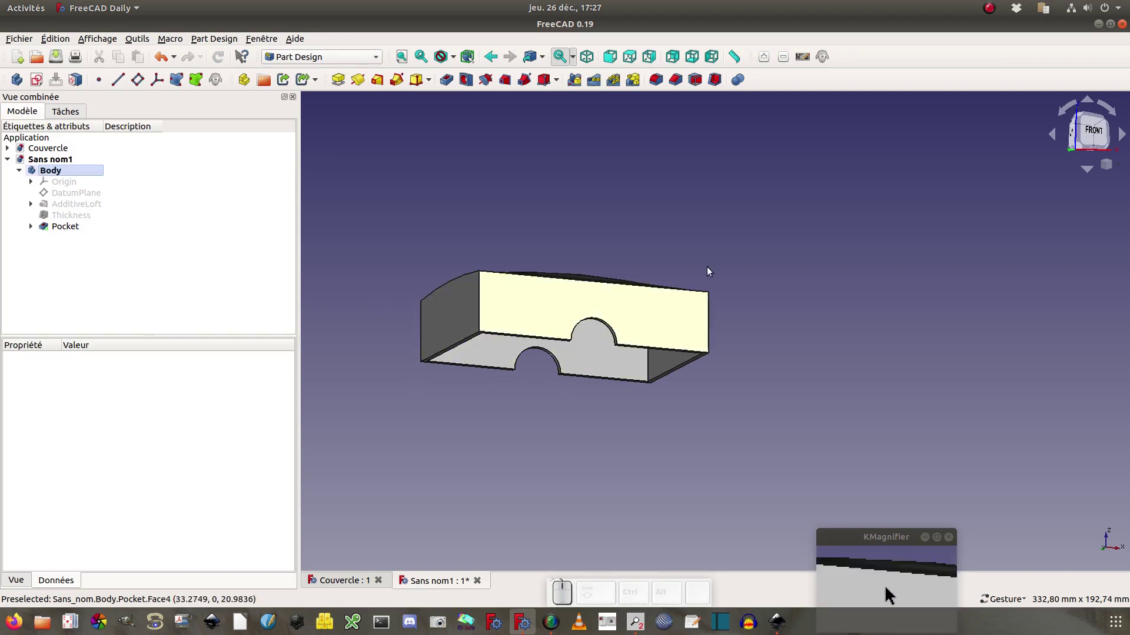
pyautogui.click(927, 321)
pyautogui.moveTo(926, 317); pyautogui.dragTo(867, 341)
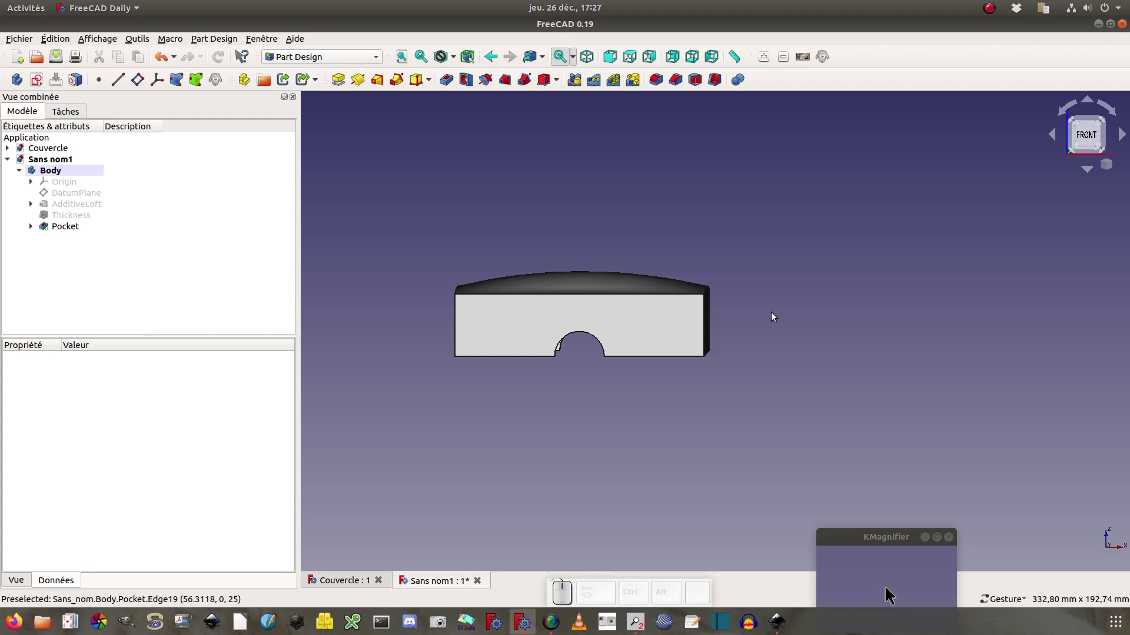
# Switch to the Draft workbench and set the working plane to Top (XY).
pyautogui.click(323, 61)
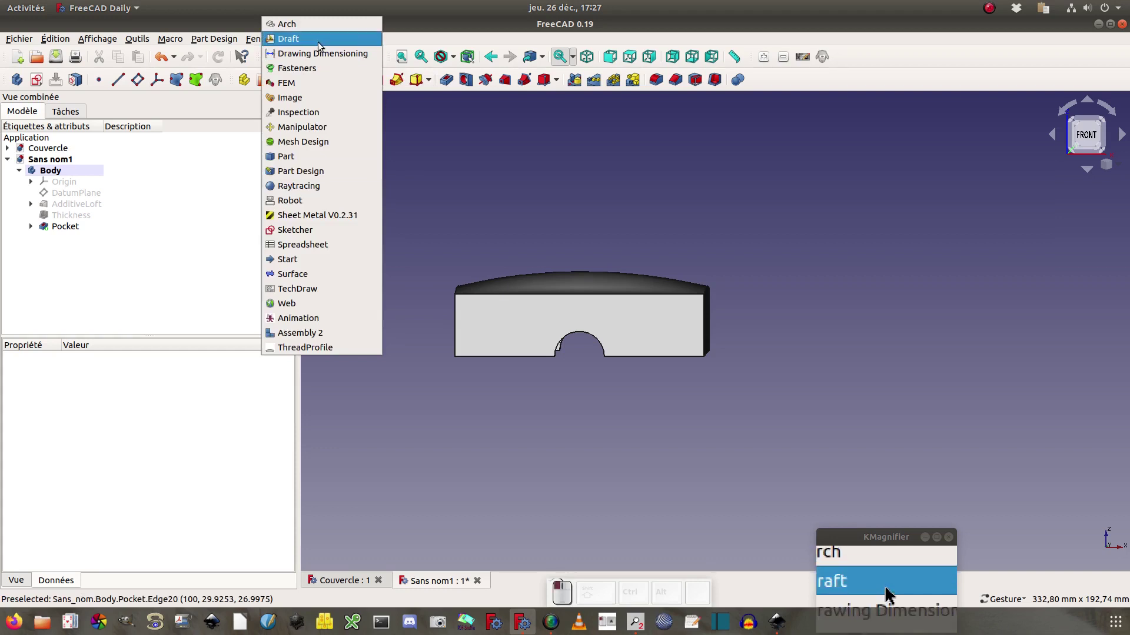
pyautogui.click(319, 41)
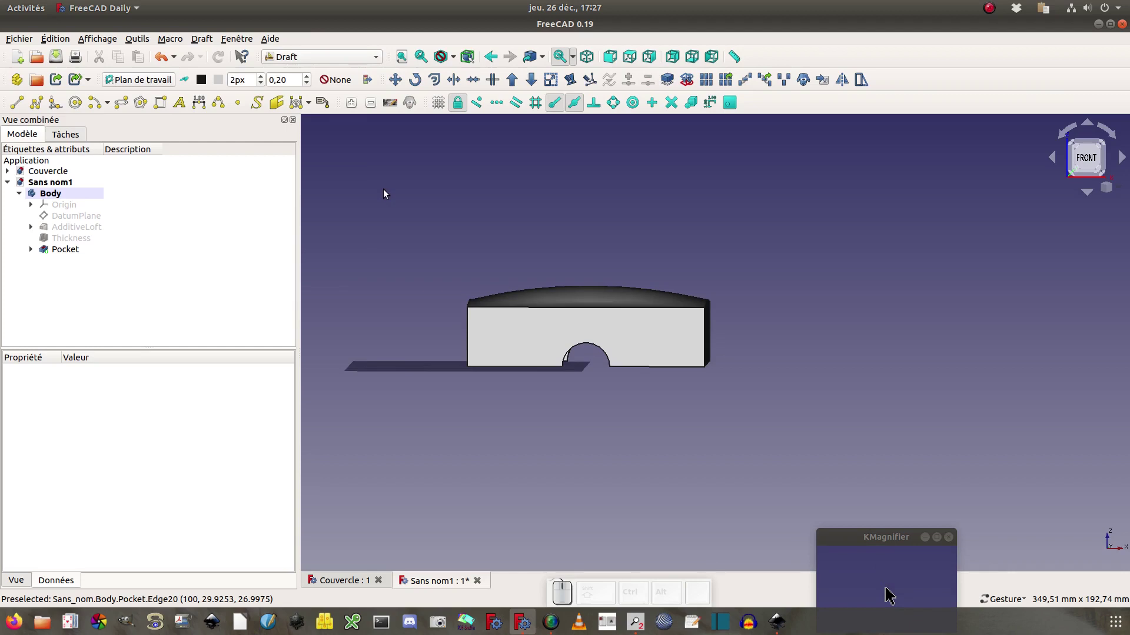
pyautogui.click(157, 81)
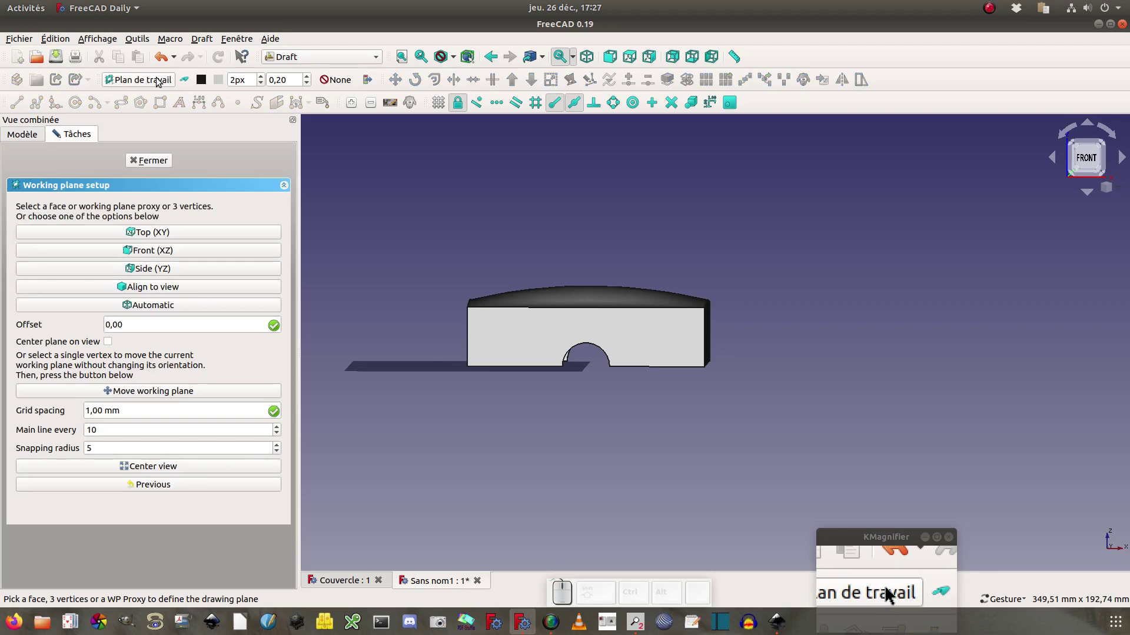
pyautogui.click(184, 233)
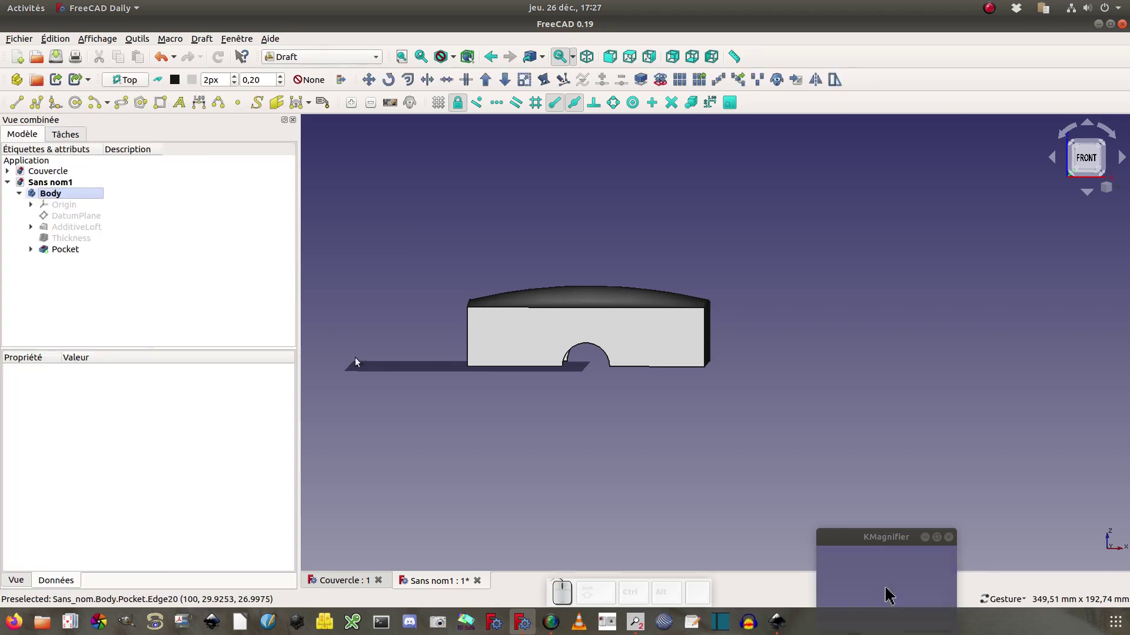
# Set up a Draft ShapeString with the string "Savon" and a height of 12 mm, and open its font file selection.
pyautogui.click(257, 104)
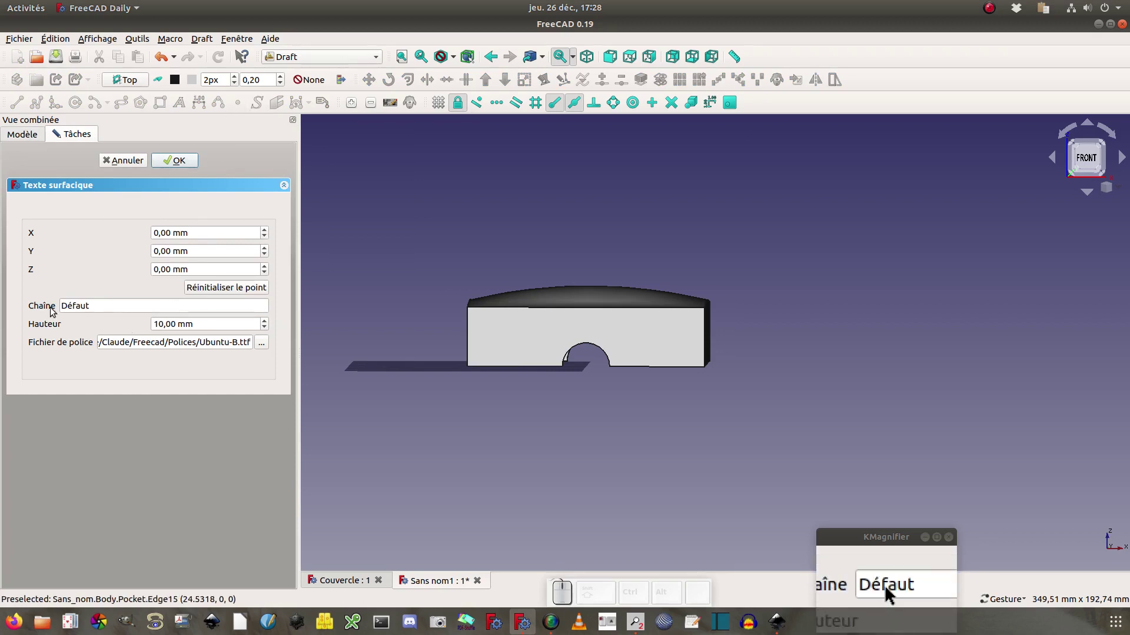
pyautogui.doubleClick(75, 310)
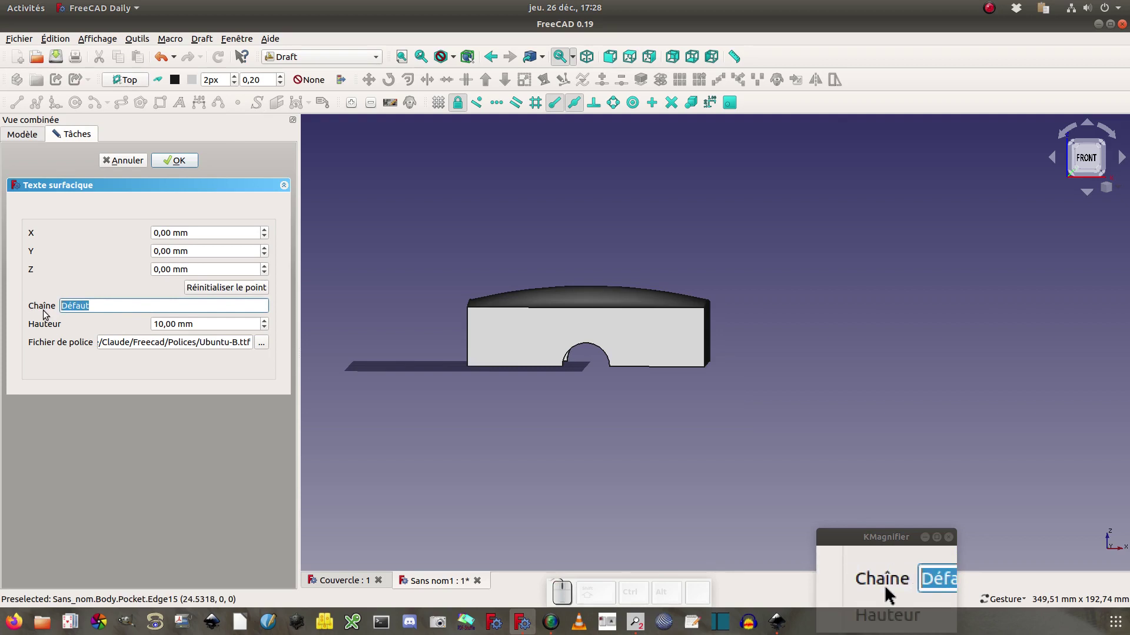
pyautogui.write('Savo')
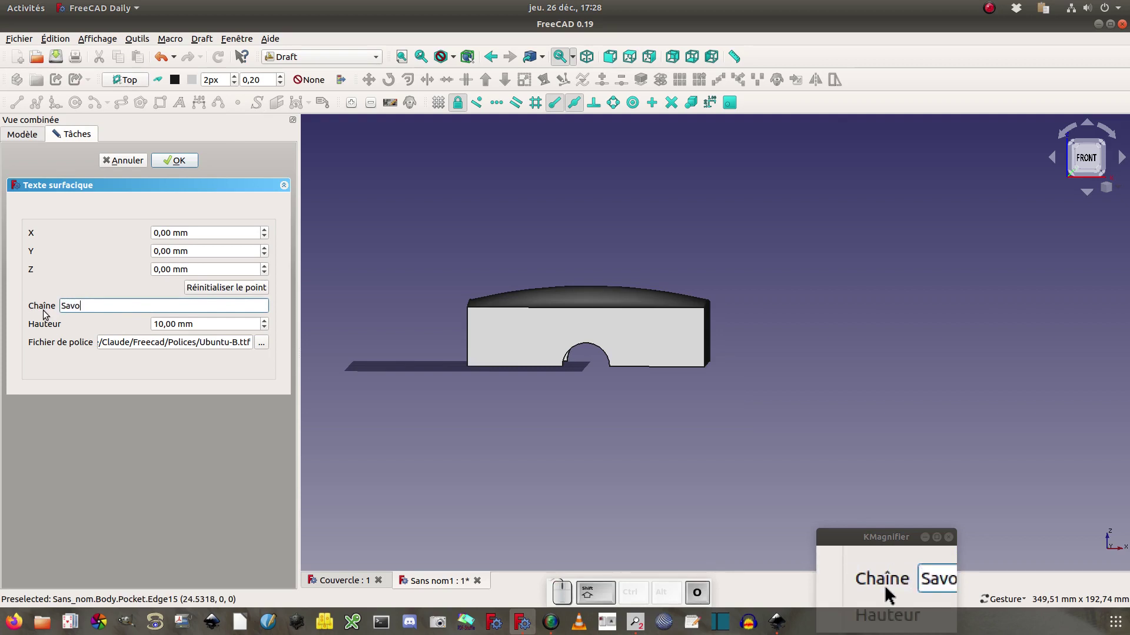
pyautogui.write('n')
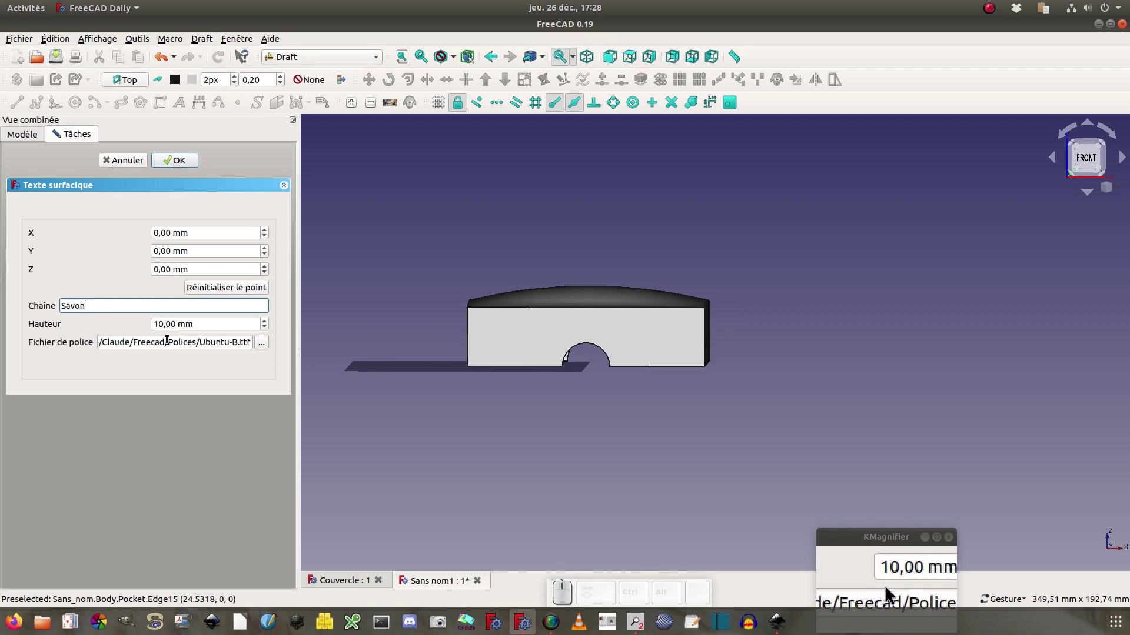
pyautogui.click(264, 321)
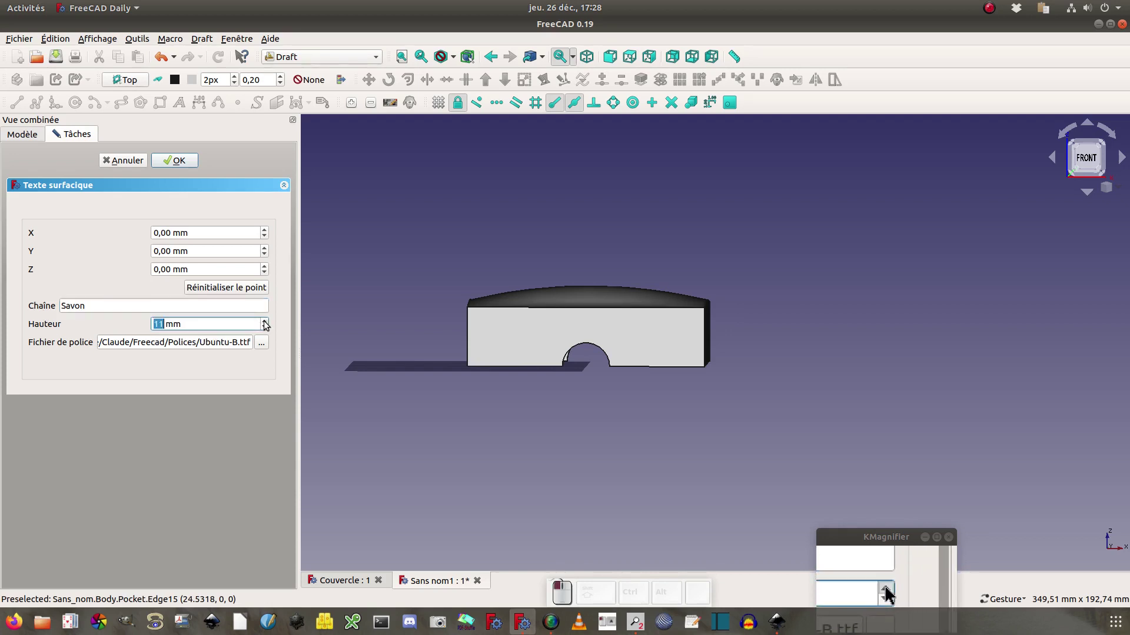
pyautogui.click(264, 322)
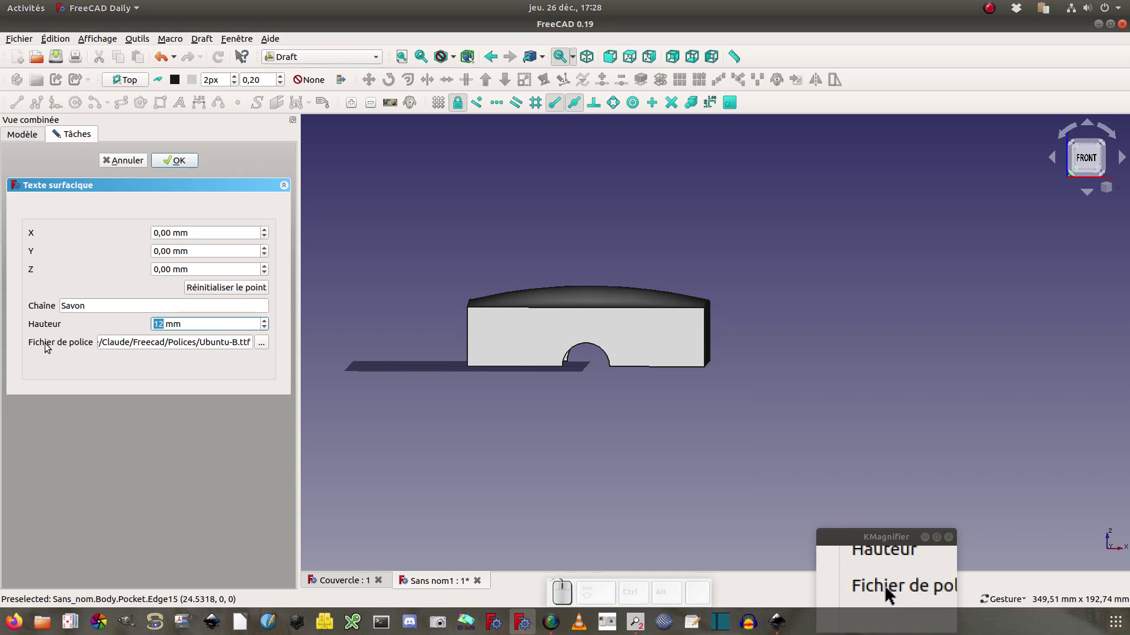
pyautogui.click(261, 346)
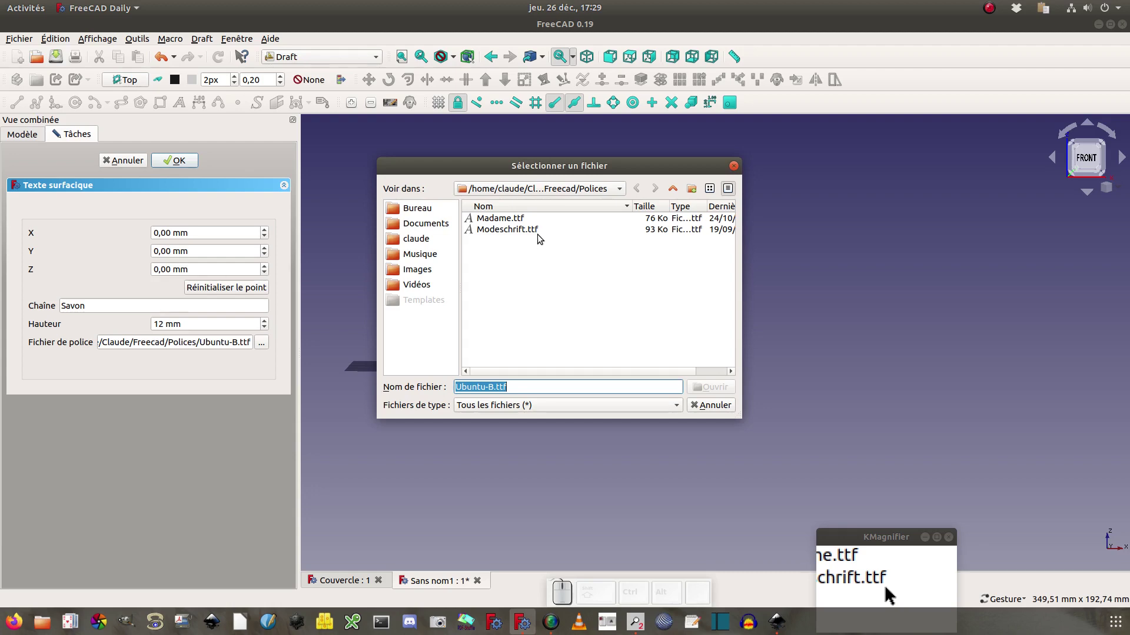
# Switch to Inkscape and compare the "Savon" outlines in Madame.ttf and Modeschrift.ttf, examining closely where neighbouring letters meet.
pyautogui.click(777, 622)
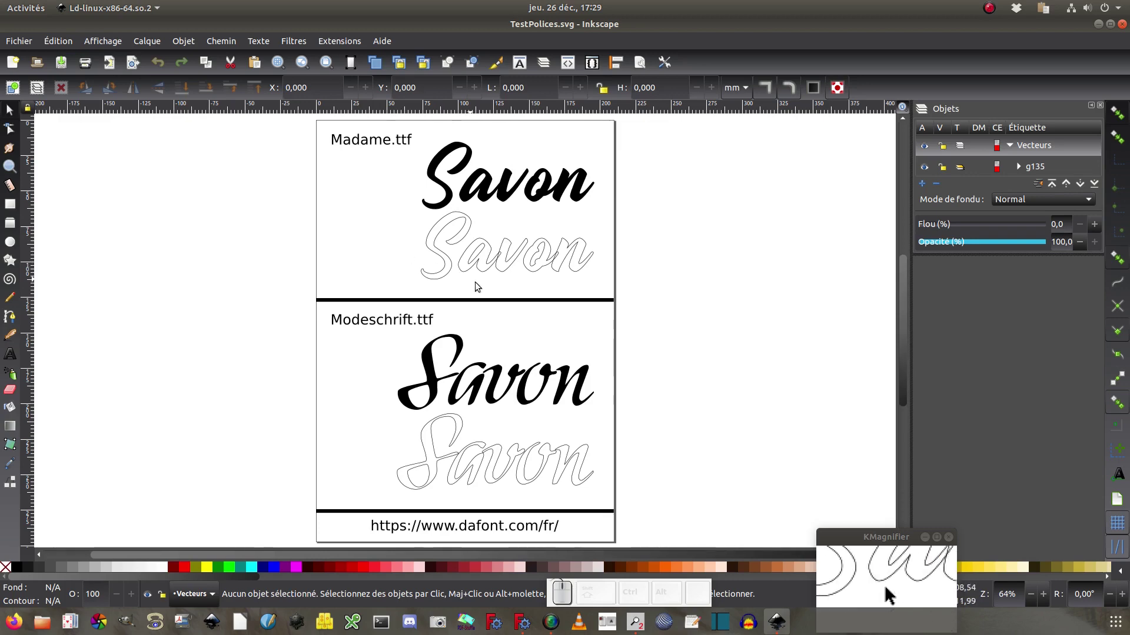
pyautogui.scroll(1, 700, 292)
pyautogui.click(9, 167)
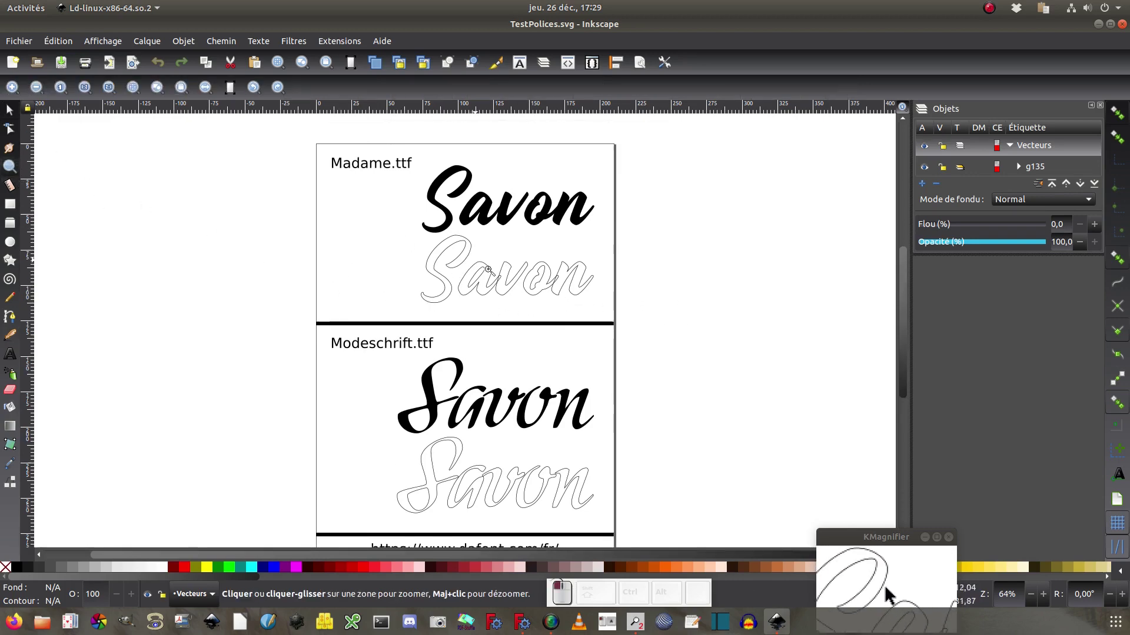
pyautogui.moveTo(473, 258); pyautogui.dragTo(573, 313)
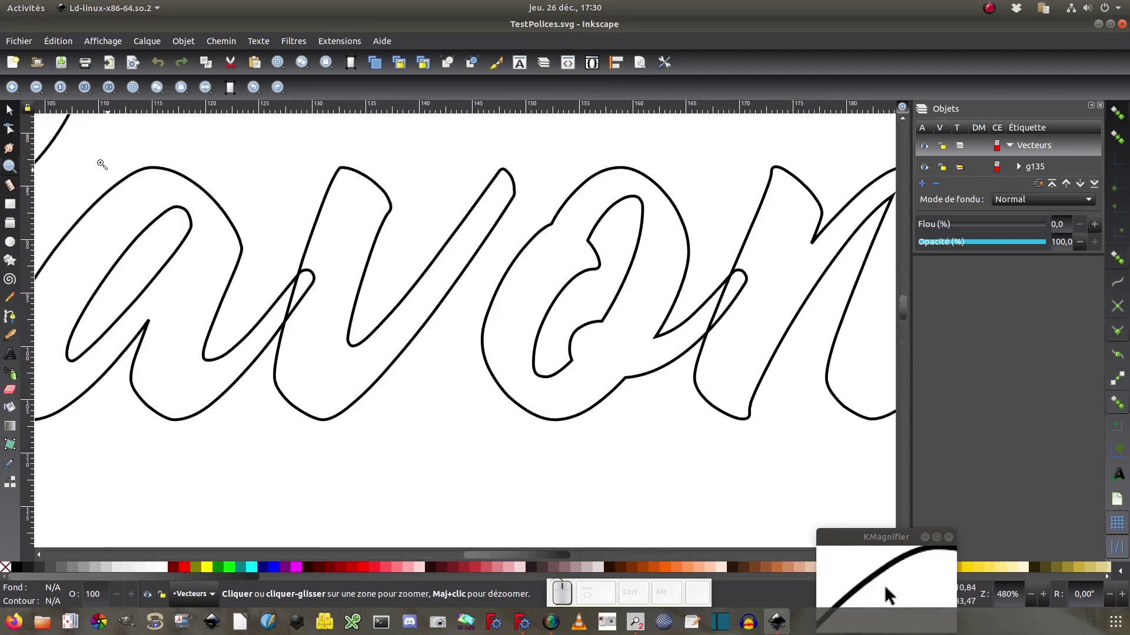
pyautogui.click(9, 110)
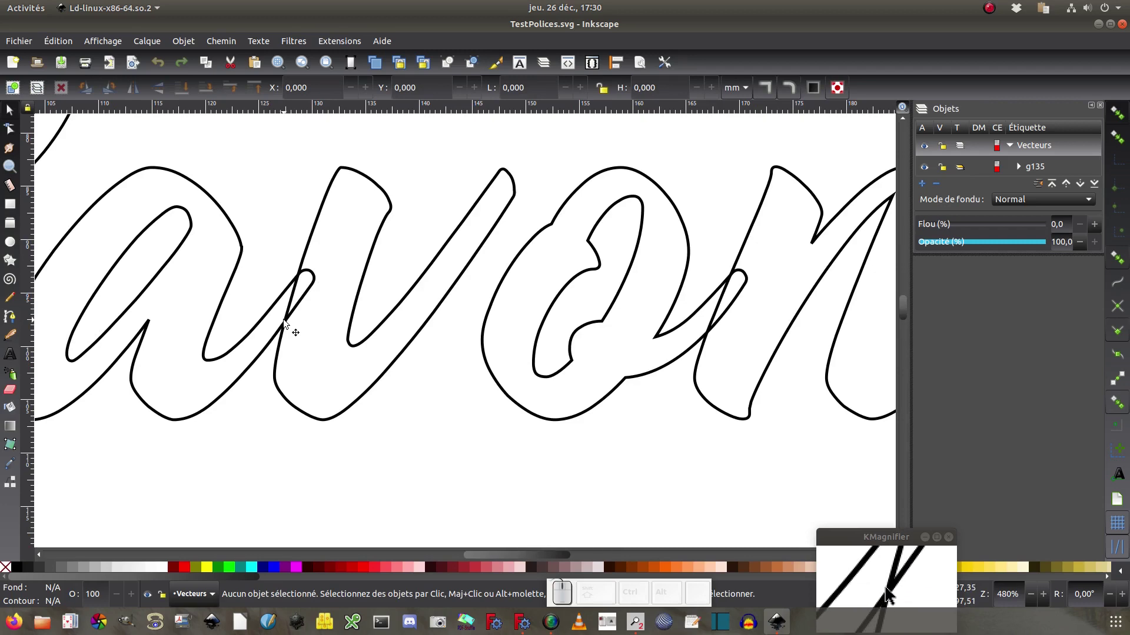
pyautogui.click(330, 63)
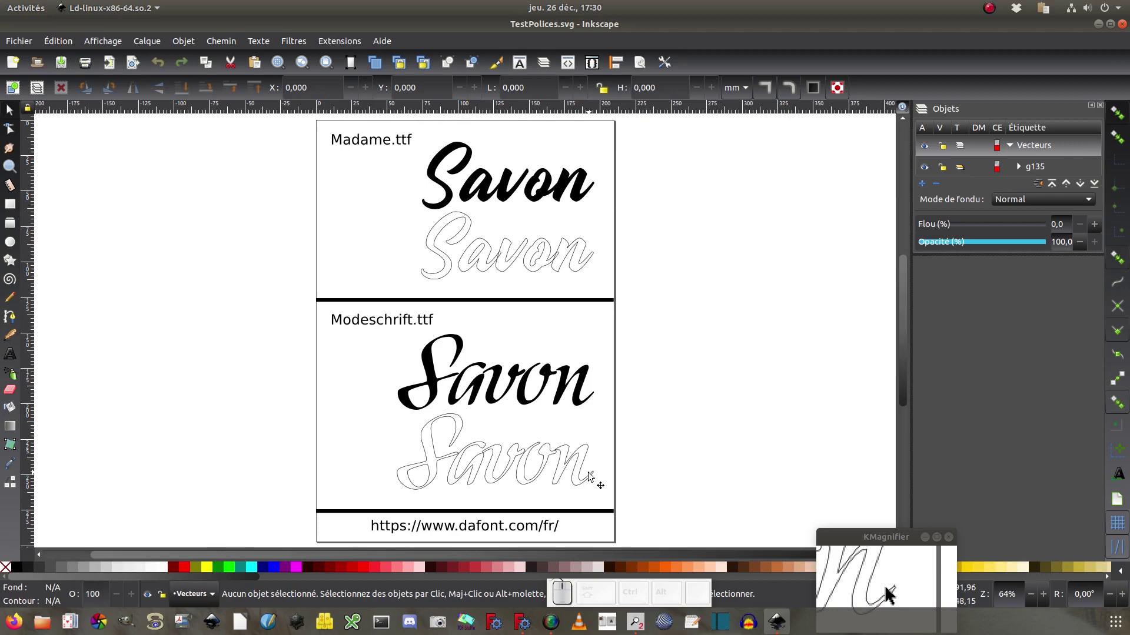
# Return to FreeCAD, choose Modeschrift.ttf as the font file and create the "Savon" ShapeString.
pyautogui.click(522, 622)
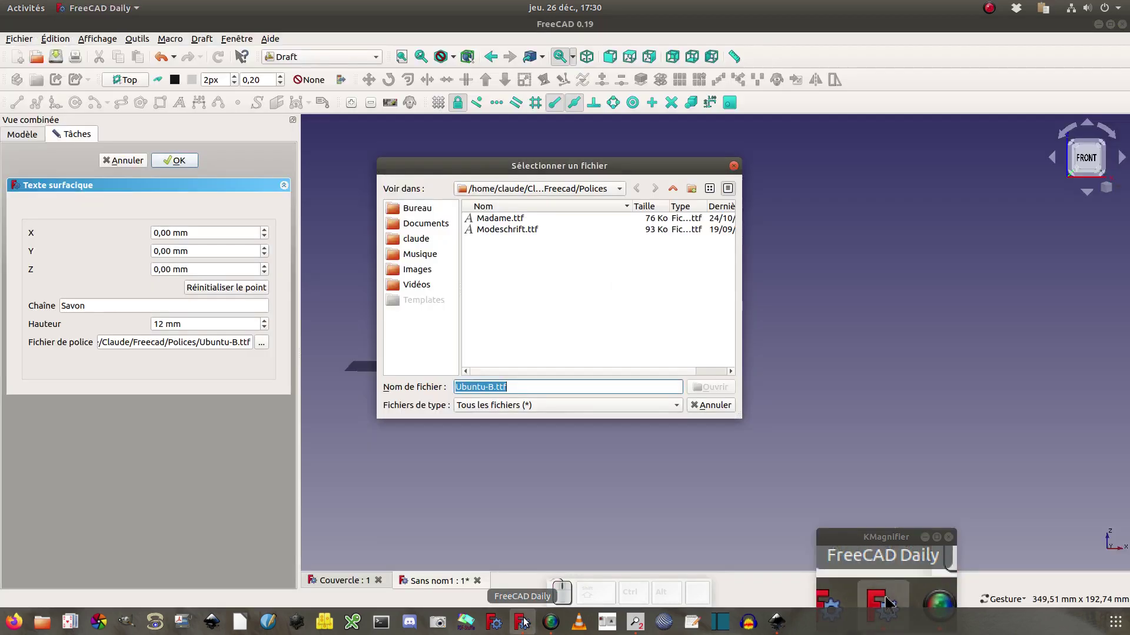
pyautogui.click(513, 230)
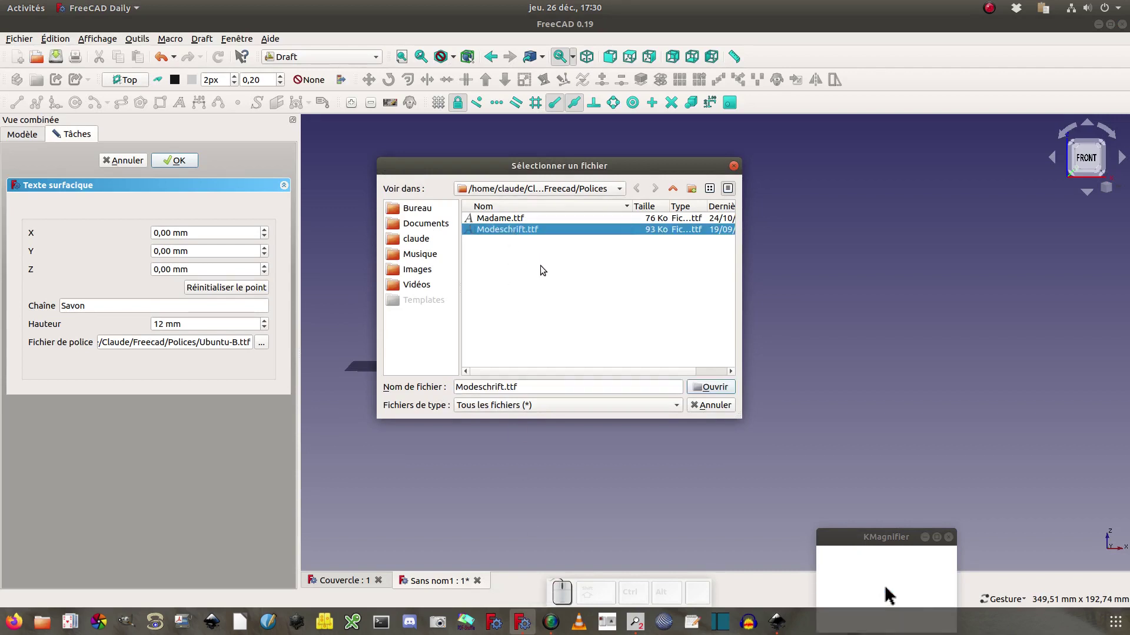
pyautogui.click(724, 387)
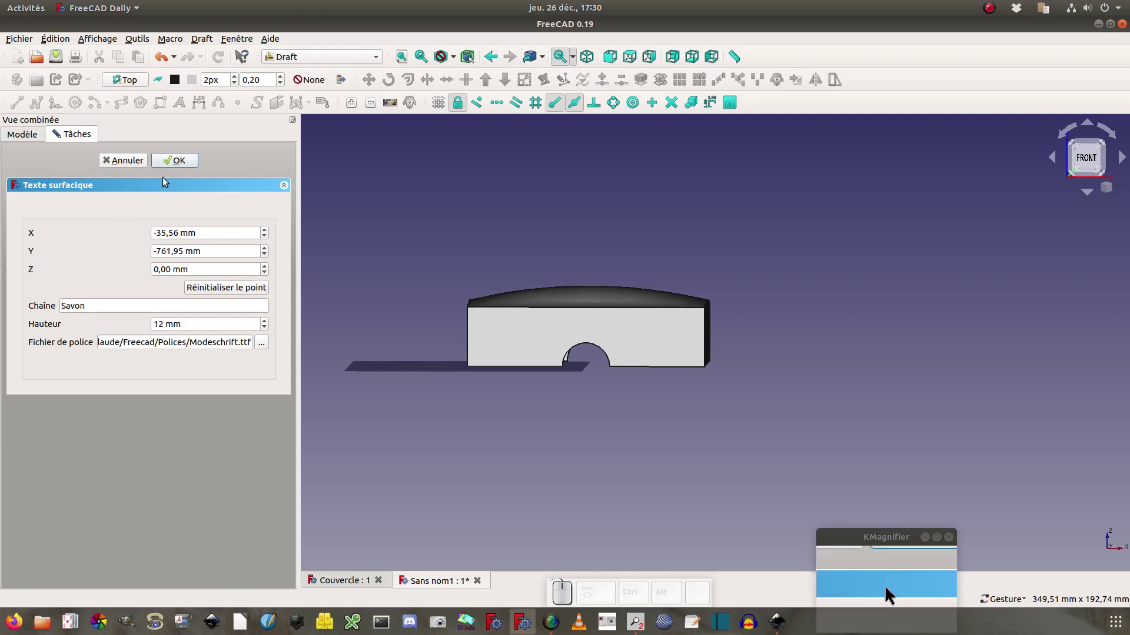
pyautogui.click(170, 160)
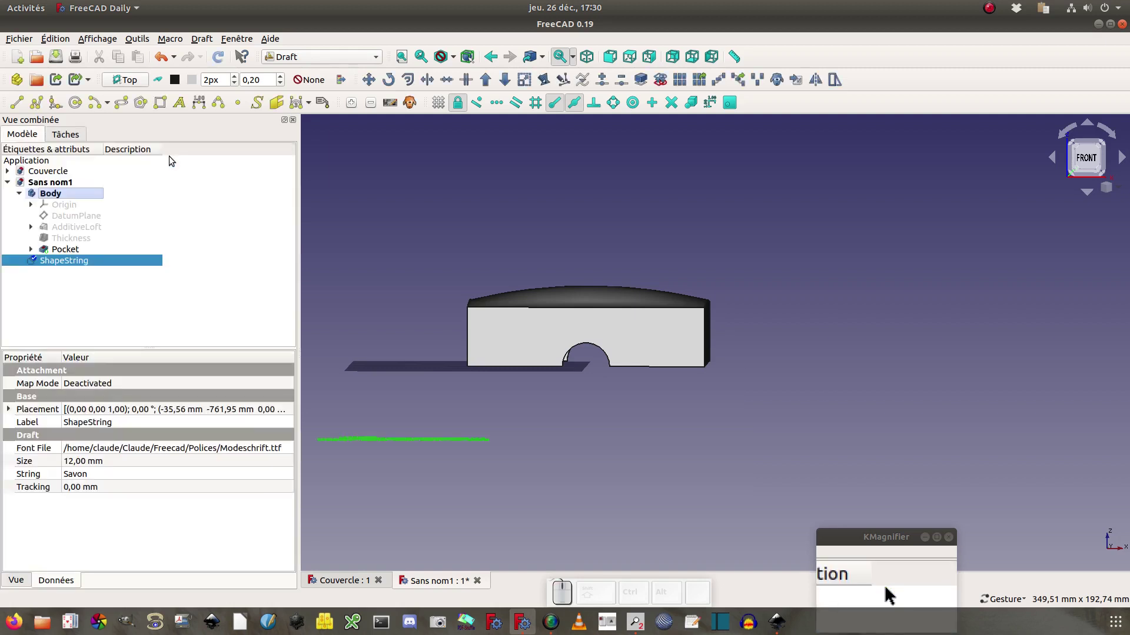
# Switch to the Part workbench and extrude the "Savon" ShapeString 40 mm along its normal.
pyautogui.moveTo(398, 491)
pyautogui.mouseDown()
pyautogui.moveTo(411, 492)
pyautogui.moveTo(411, 473)
pyautogui.mouseUp()
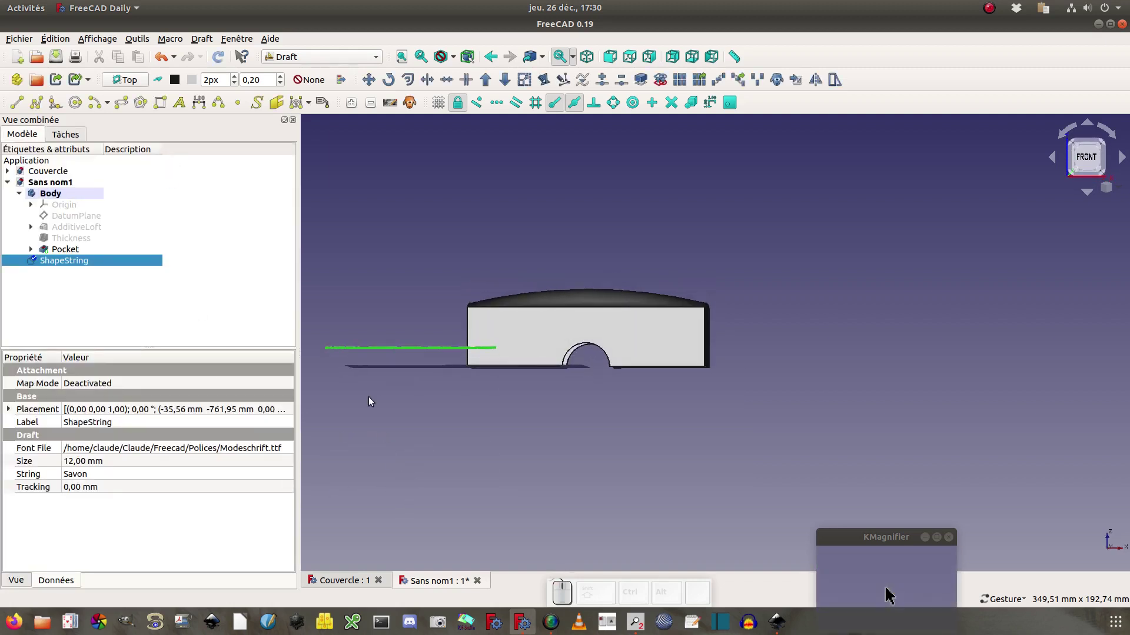
pyautogui.moveTo(549, 194)
pyautogui.mouseDown()
pyautogui.moveTo(535, 330)
pyautogui.moveTo(524, 286)
pyautogui.moveTo(535, 182)
pyautogui.moveTo(532, 206)
pyautogui.moveTo(537, 194)
pyautogui.mouseUp()
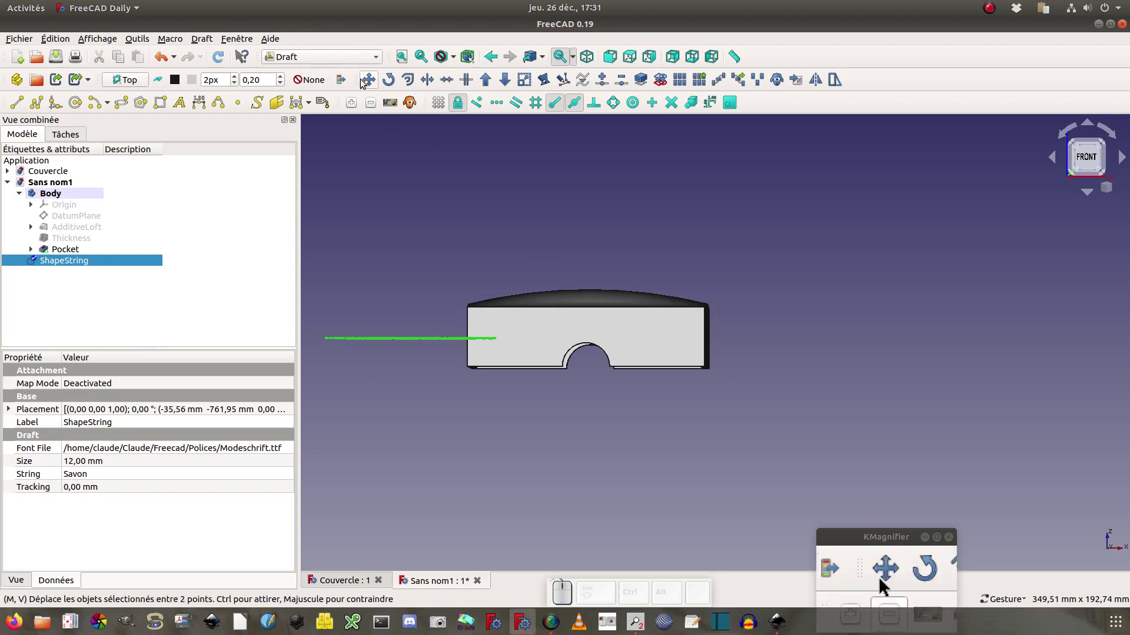
pyautogui.click(346, 57)
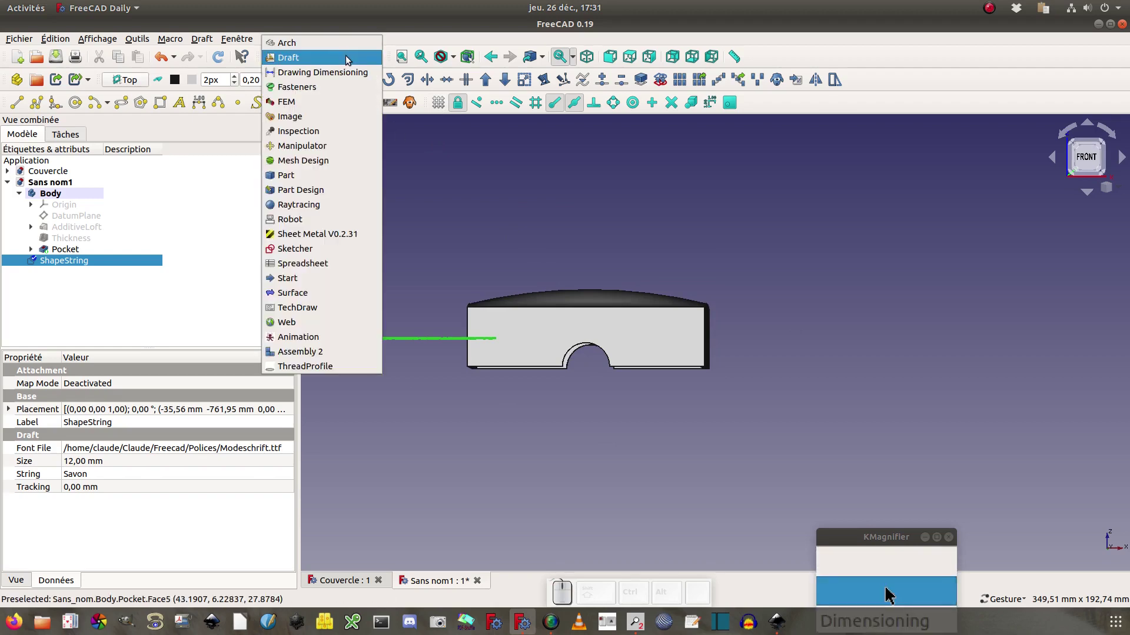
pyautogui.click(320, 175)
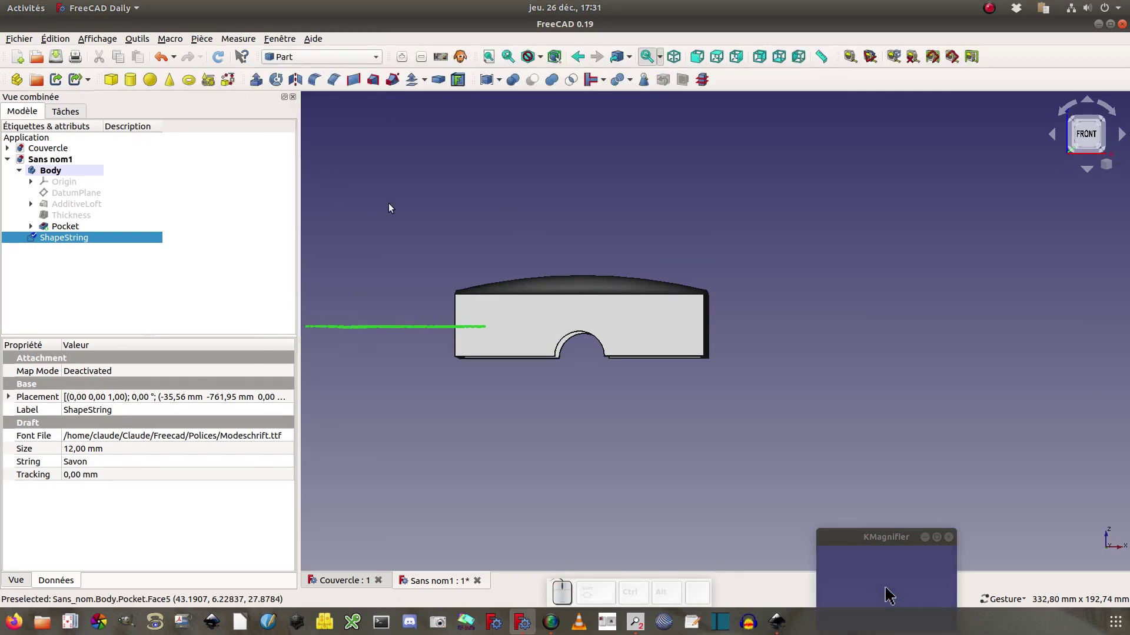
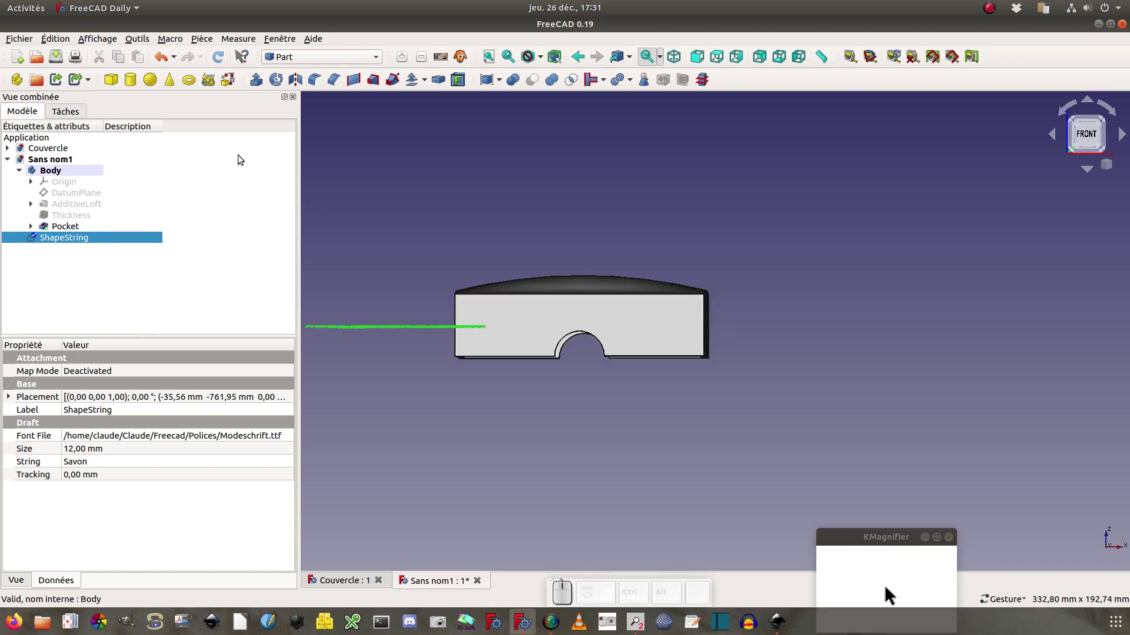
pyautogui.click(257, 81)
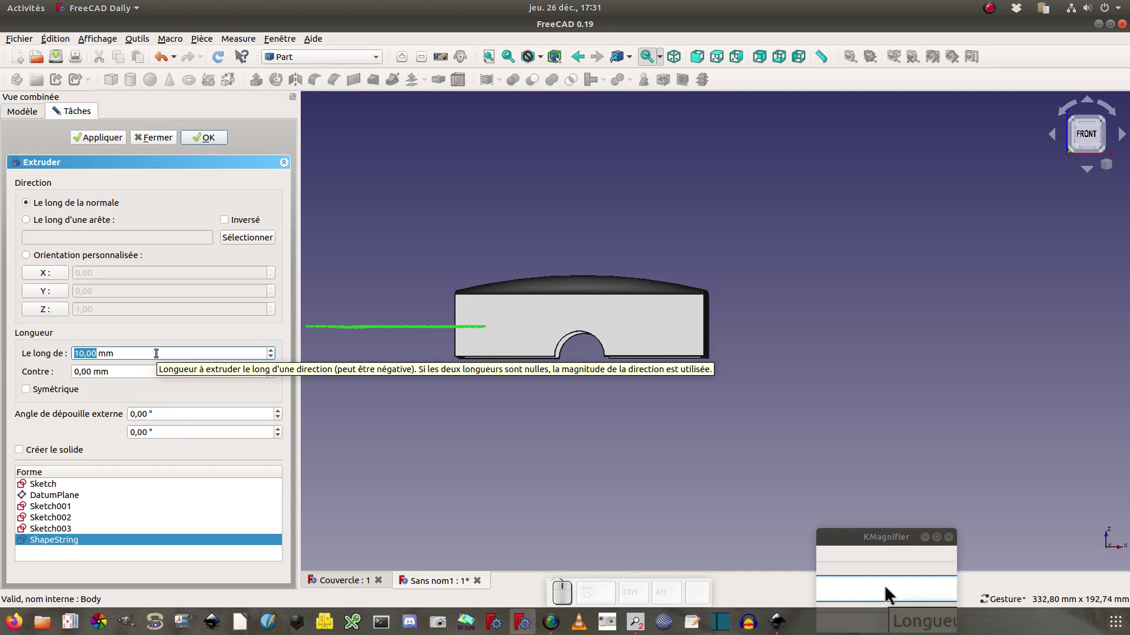
pyautogui.click(119, 353)
pyautogui.tripleClick(118, 353)
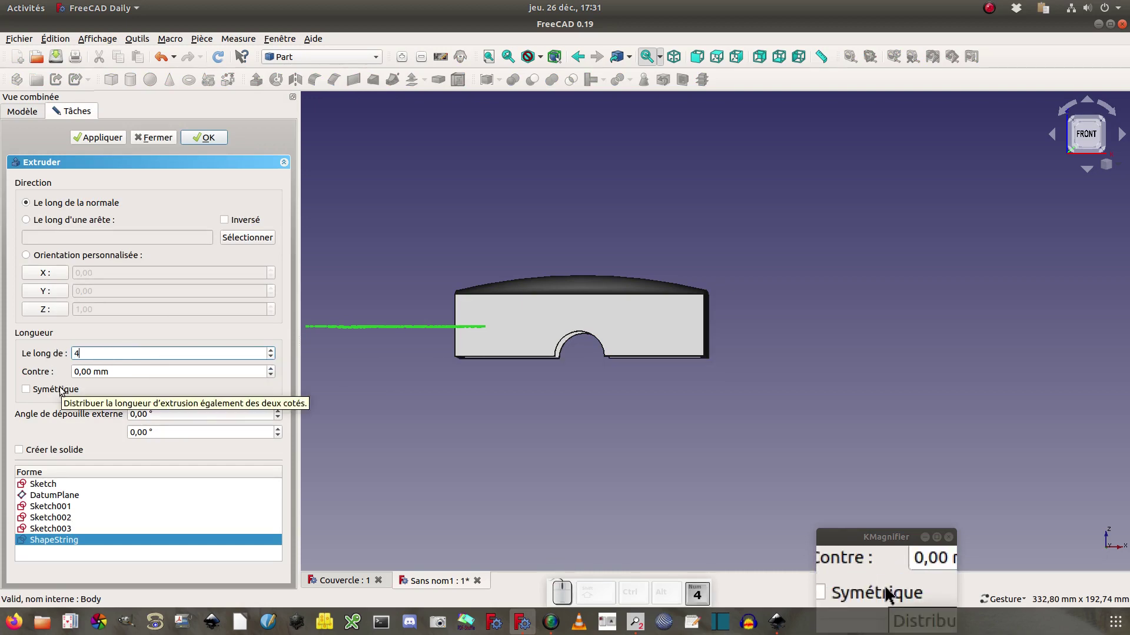
pyautogui.click(192, 373)
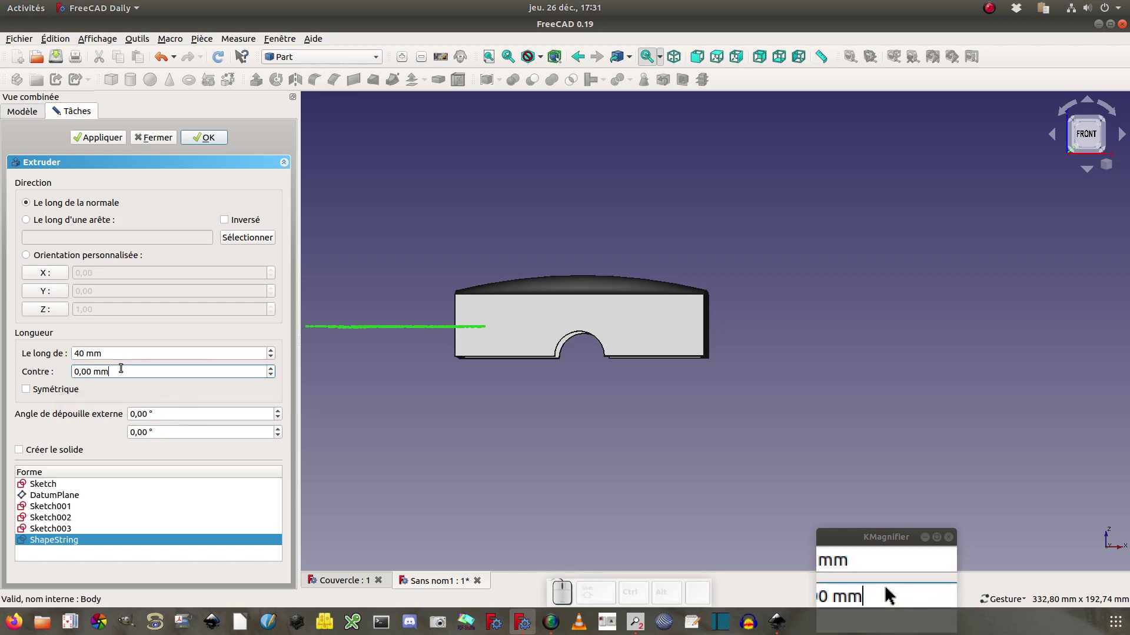
pyautogui.click(201, 139)
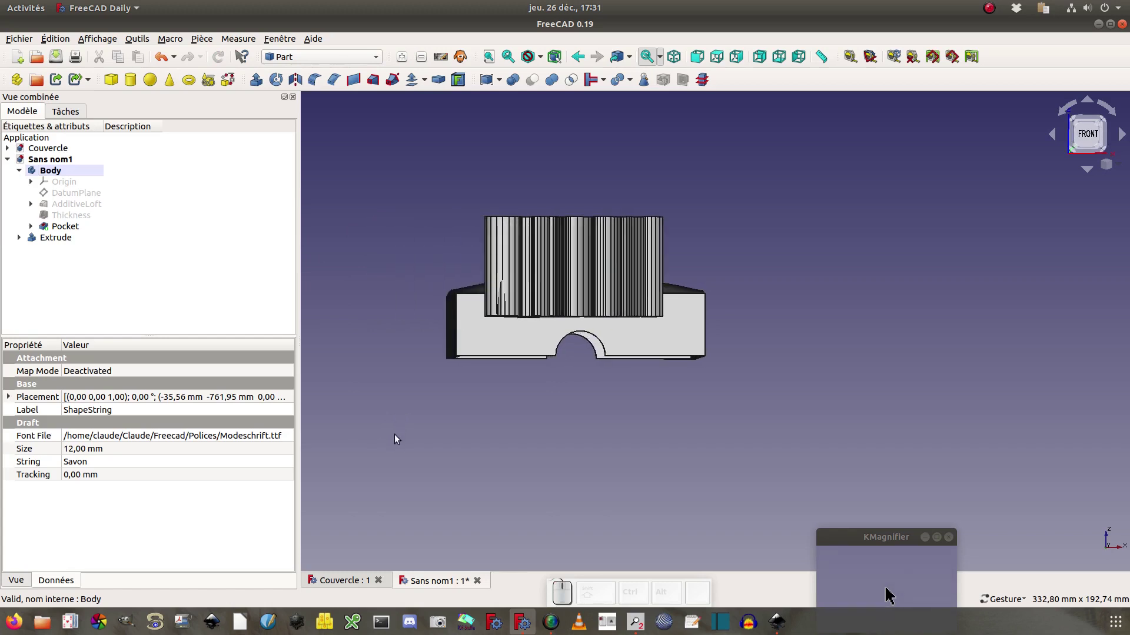
# Transform the "Savon" extrusion interactively, moving it about 152 mm along Y and raising it 152 mm along Z.
pyautogui.moveTo(328, 330); pyautogui.dragTo(358, 288)
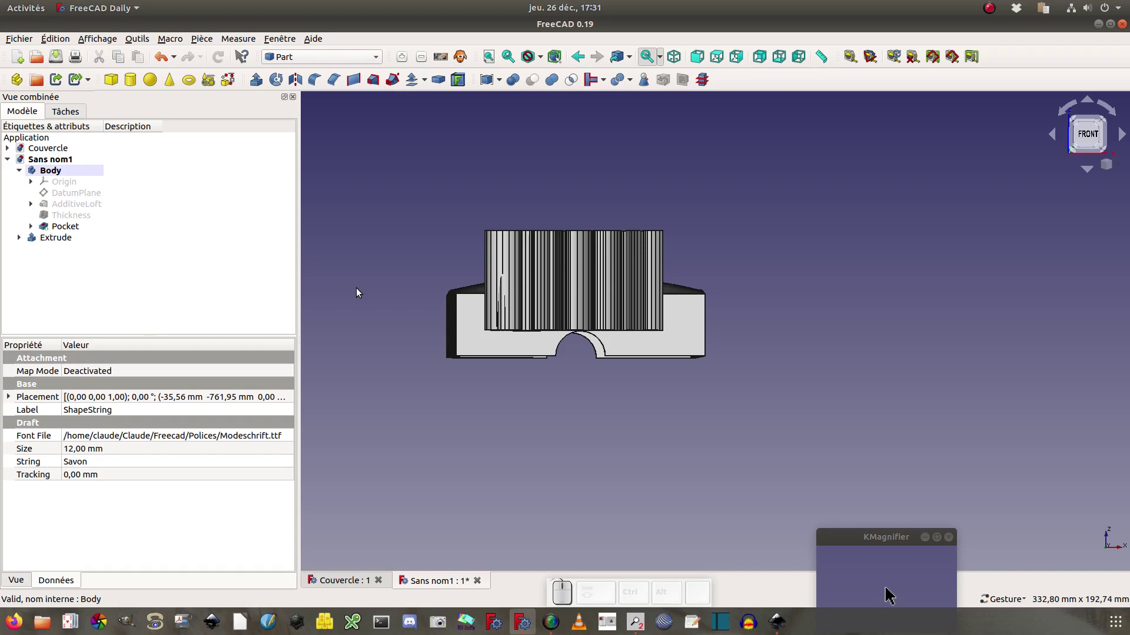
pyautogui.click(64, 238)
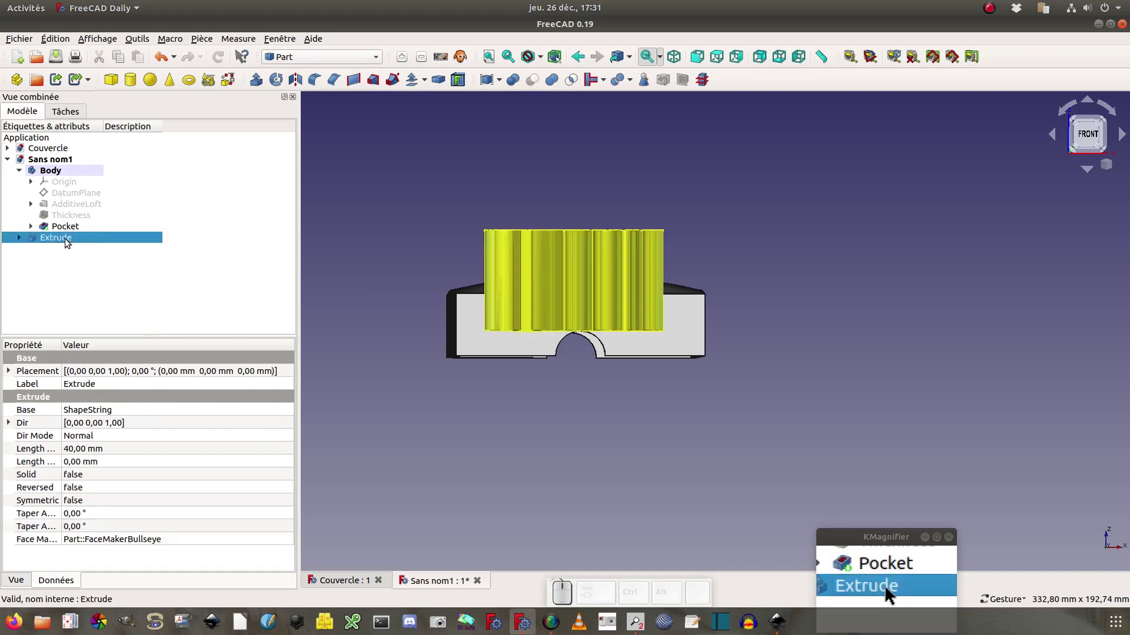
pyautogui.rightClick(65, 238)
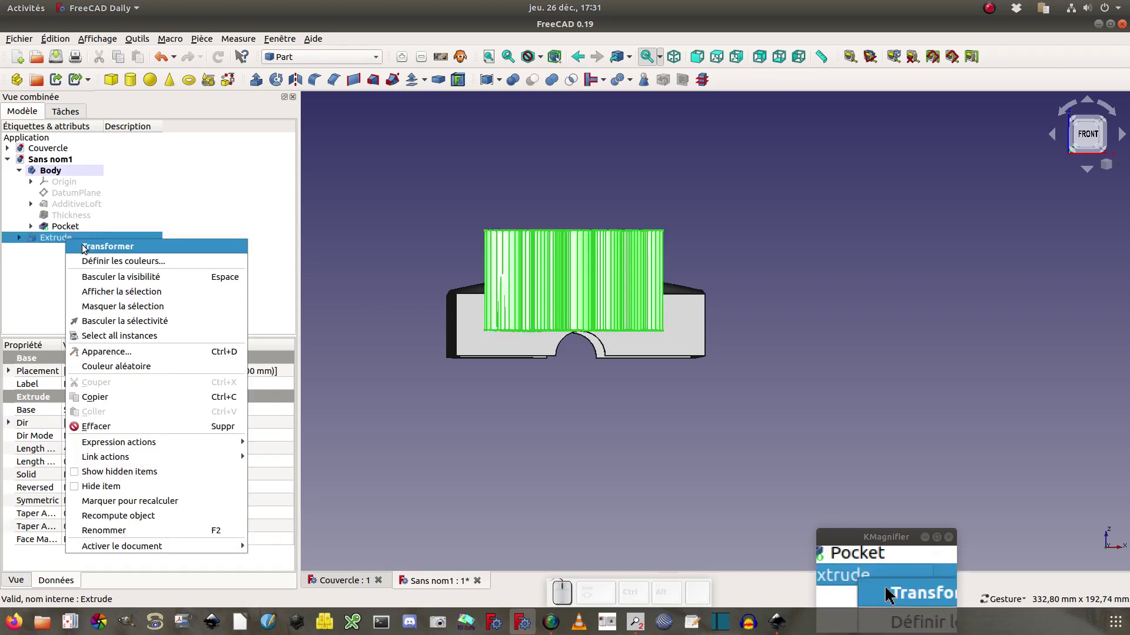
pyautogui.click(43, 247)
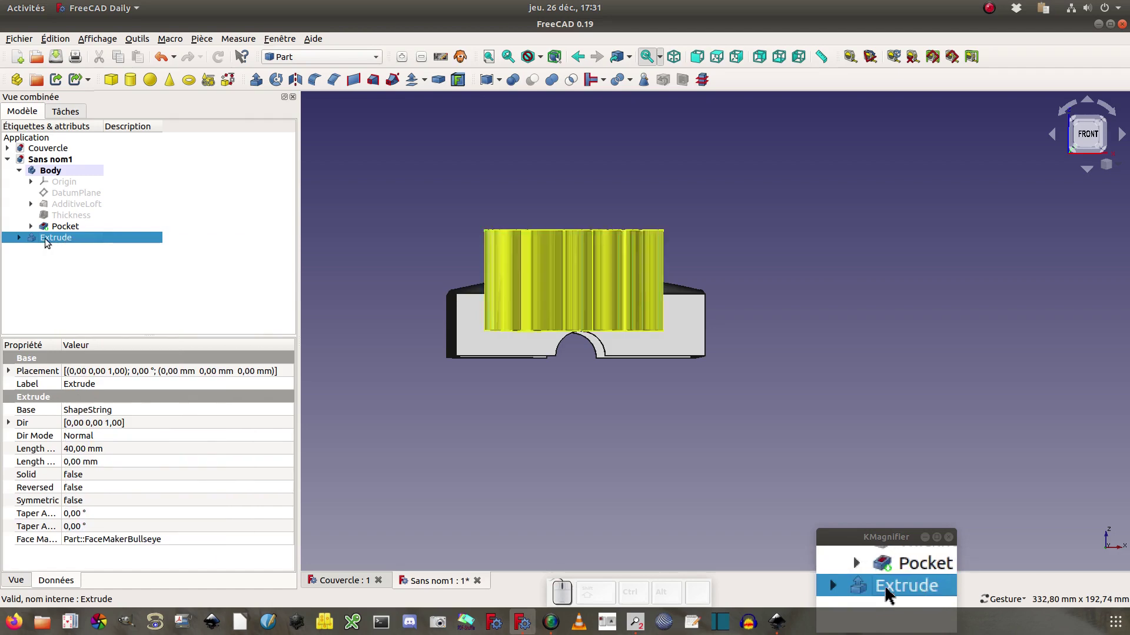
pyautogui.rightClick(45, 239)
pyautogui.click(69, 245)
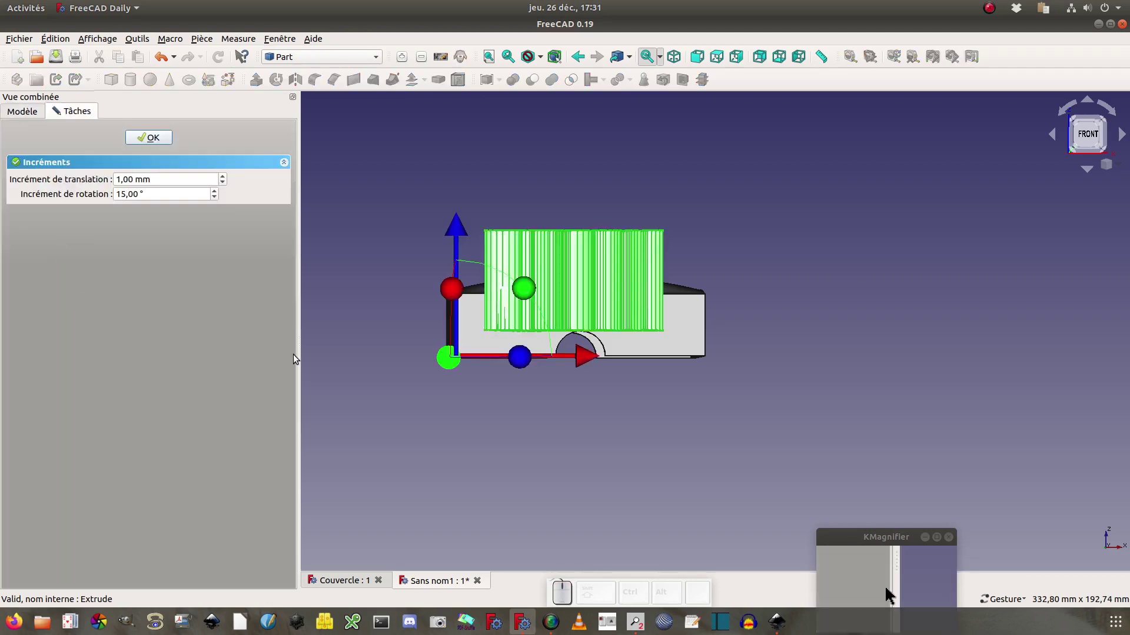
pyautogui.moveTo(448, 415); pyautogui.dragTo(503, 419)
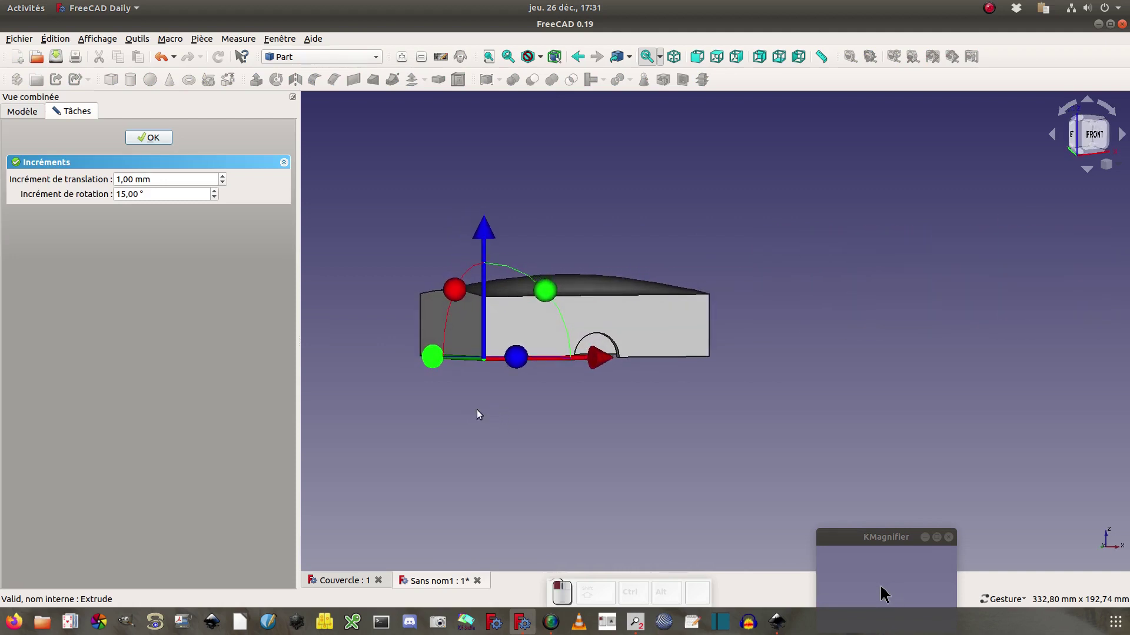
pyautogui.moveTo(432, 357); pyautogui.dragTo(542, 418)
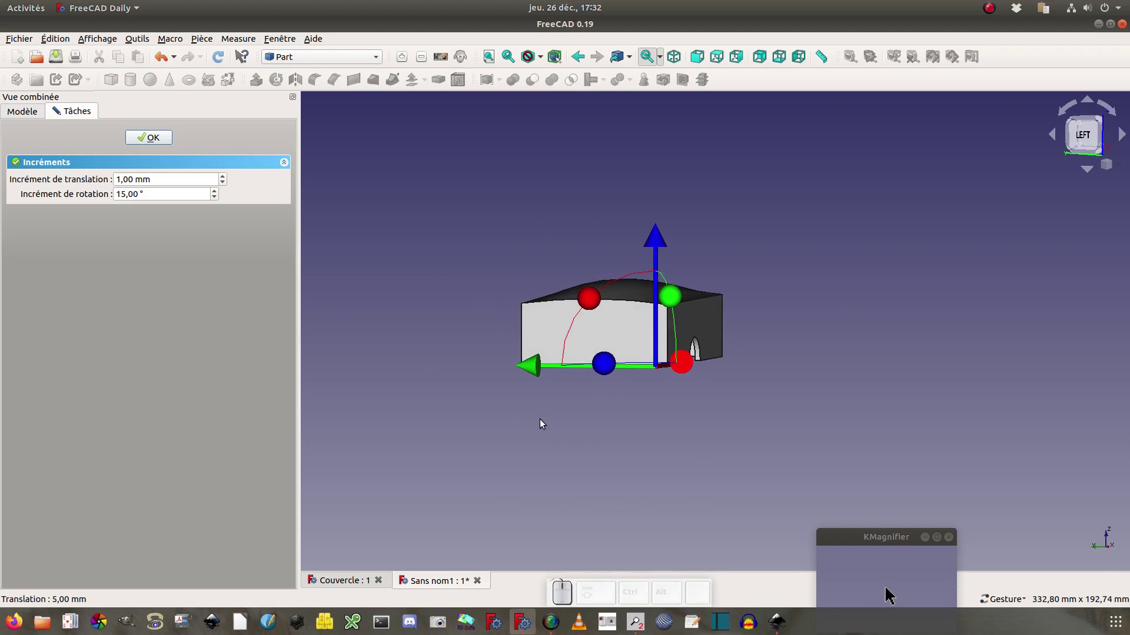
pyautogui.scroll(-5, 523, 412)
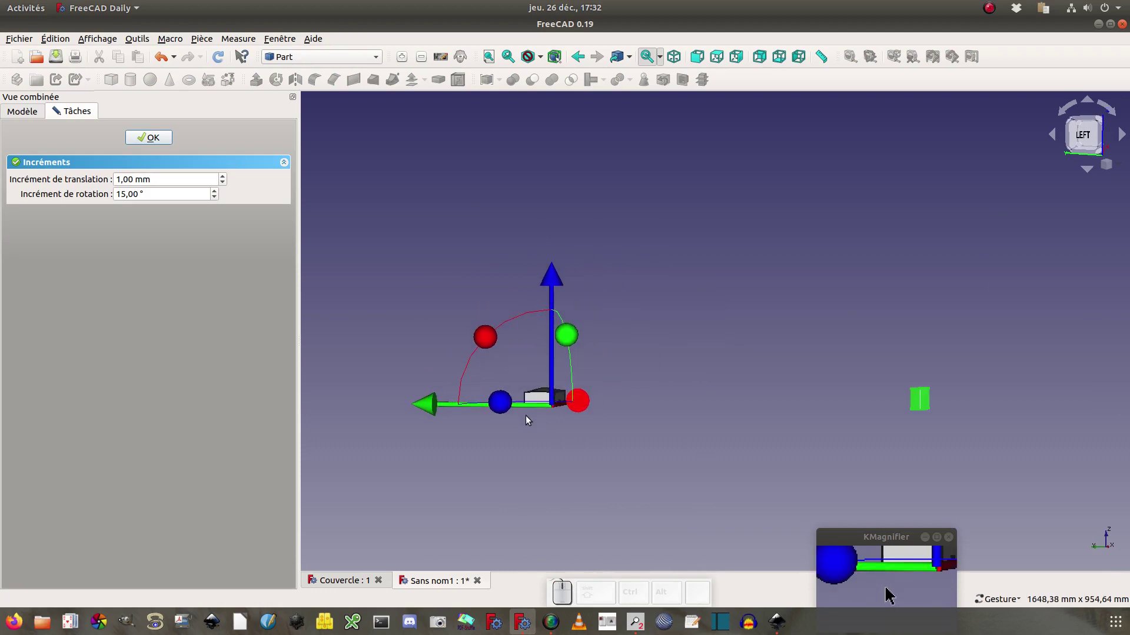
pyautogui.moveTo(432, 404); pyautogui.dragTo(357, 406)
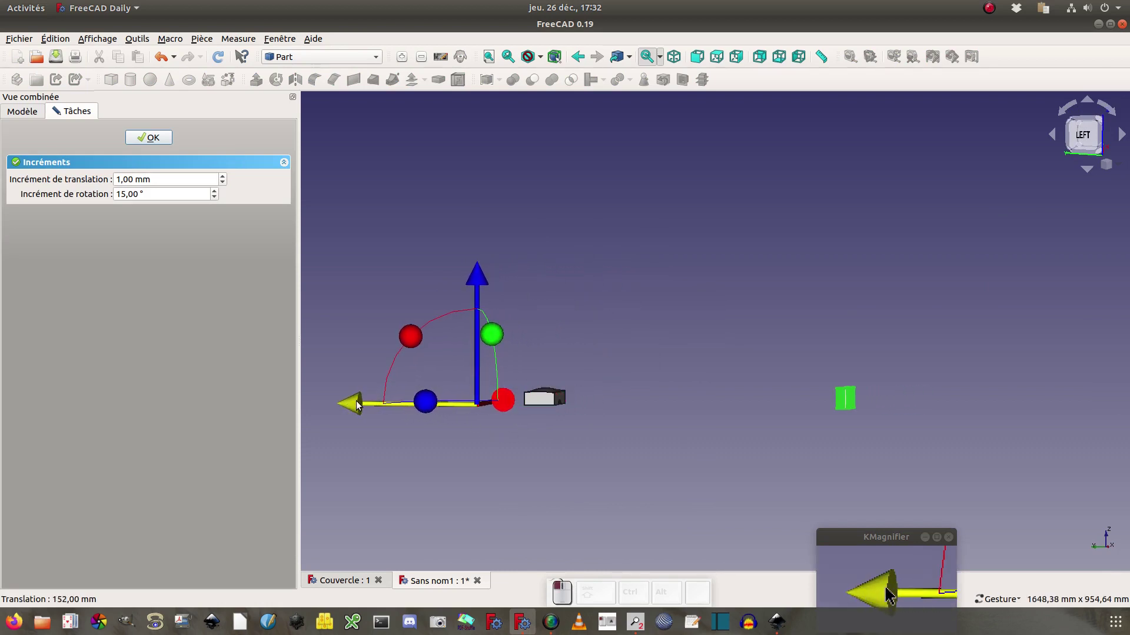
pyautogui.moveTo(479, 266); pyautogui.dragTo(479, 199)
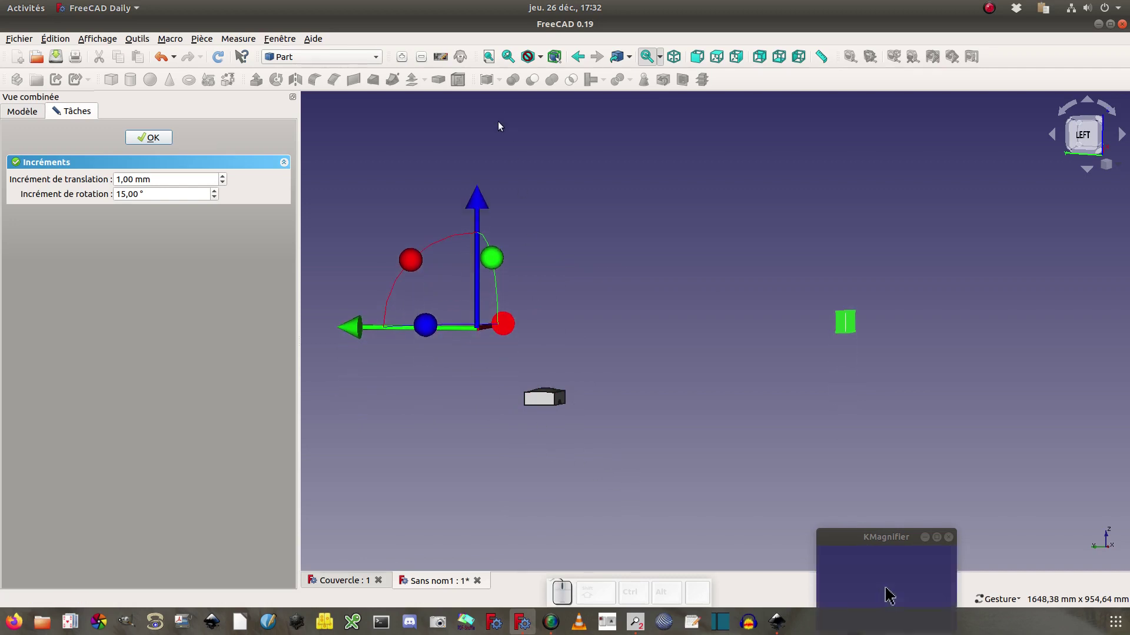
# Move the "Savon" extrusion further along Y to 765 mm, check its position over the cover from above and finish the transform.
pyautogui.moveTo(492, 484); pyautogui.dragTo(676, 478, button='right')
pyautogui.moveTo(527, 328); pyautogui.dragTo(225, 323)
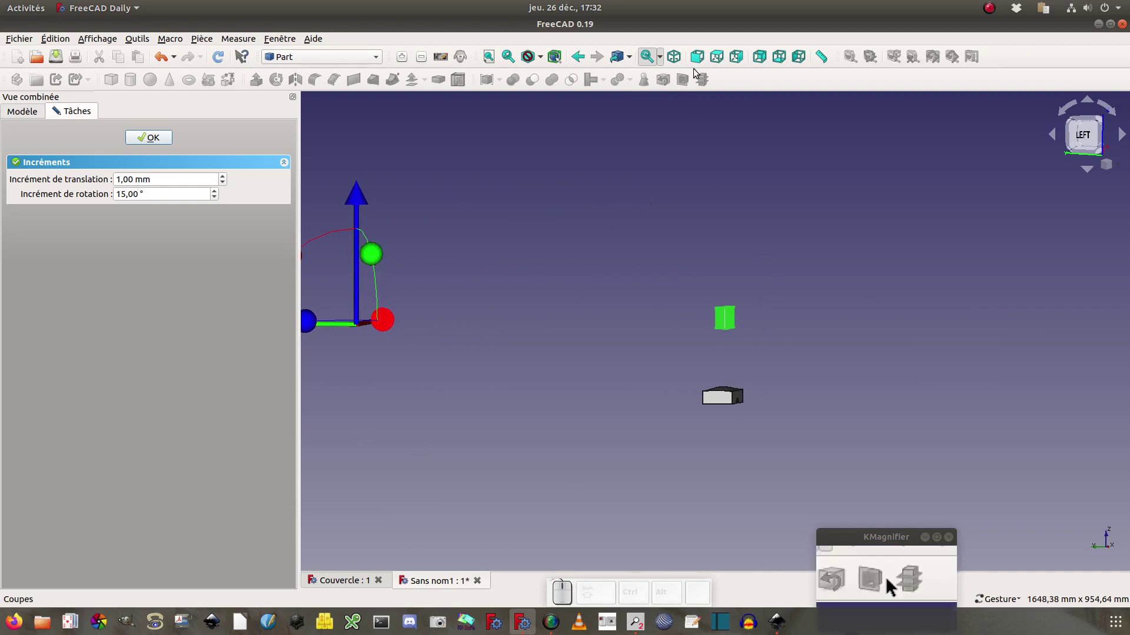
pyautogui.click(716, 56)
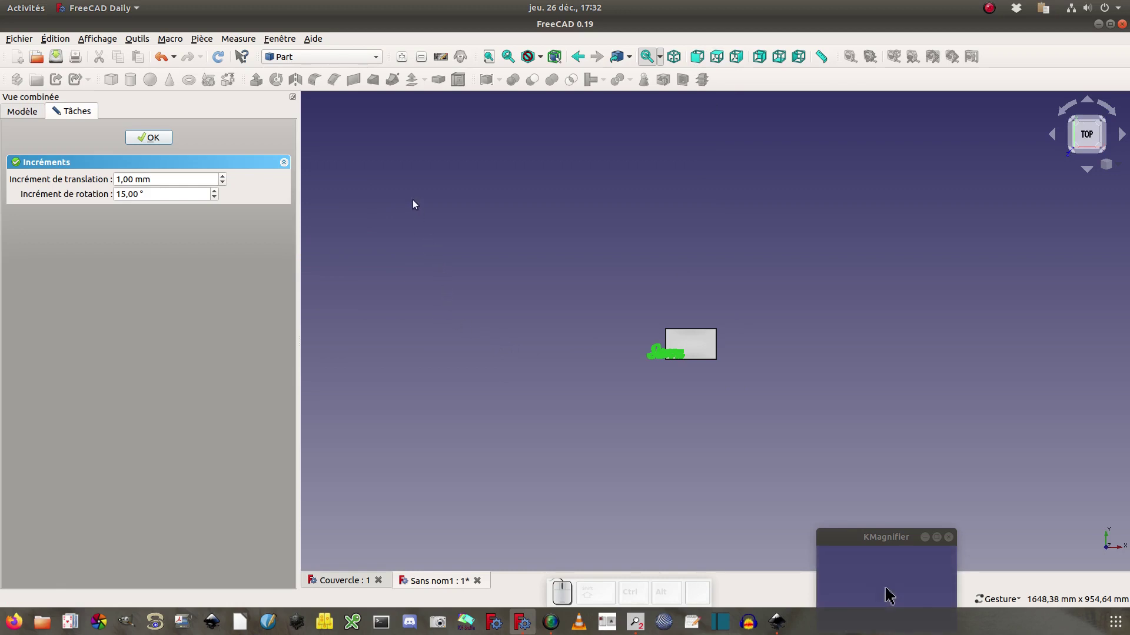
pyautogui.moveTo(405, 211); pyautogui.dragTo(353, 243, button='right')
pyautogui.click(163, 138)
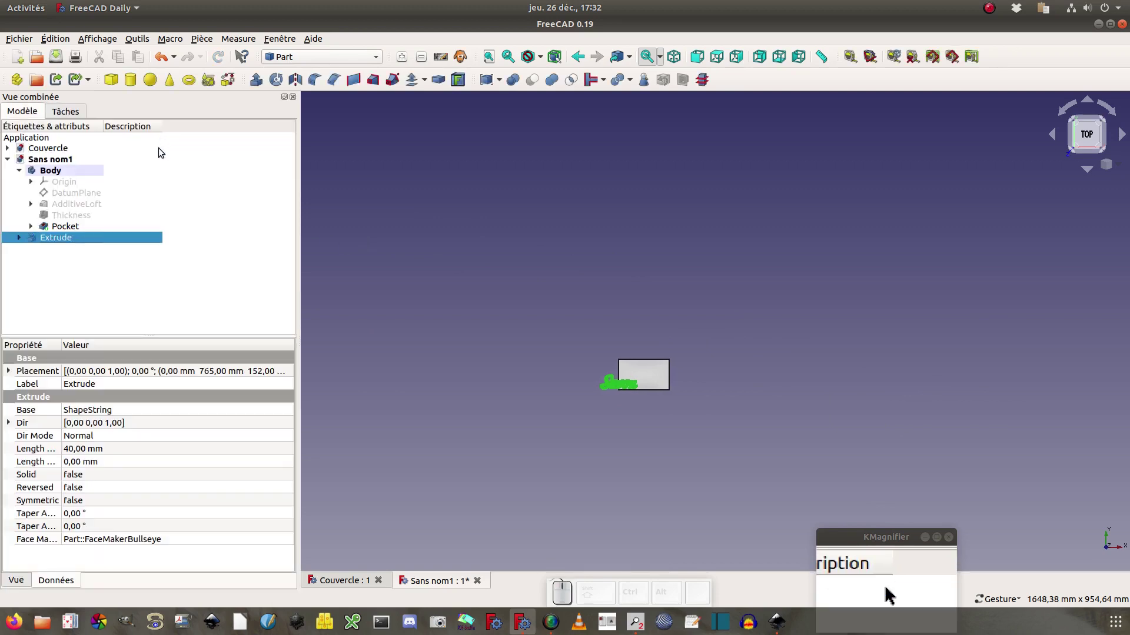
# Open the "Savon" extrusion's placement and set its Y translation to 783 mm.
pyautogui.click(488, 56)
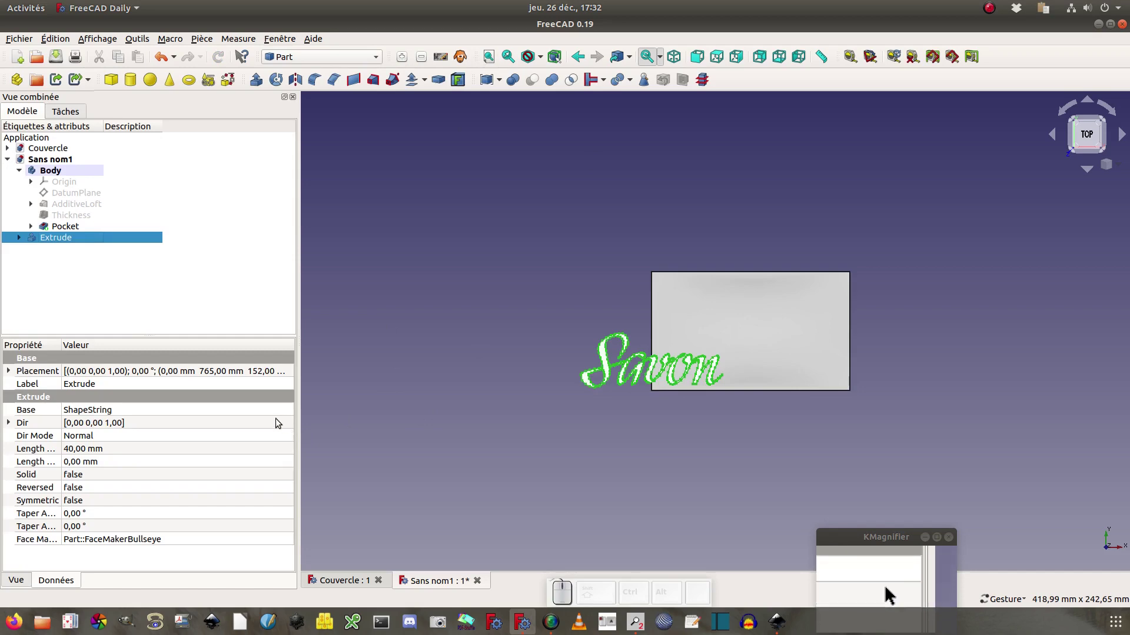
pyautogui.click(288, 372)
pyautogui.click(288, 372)
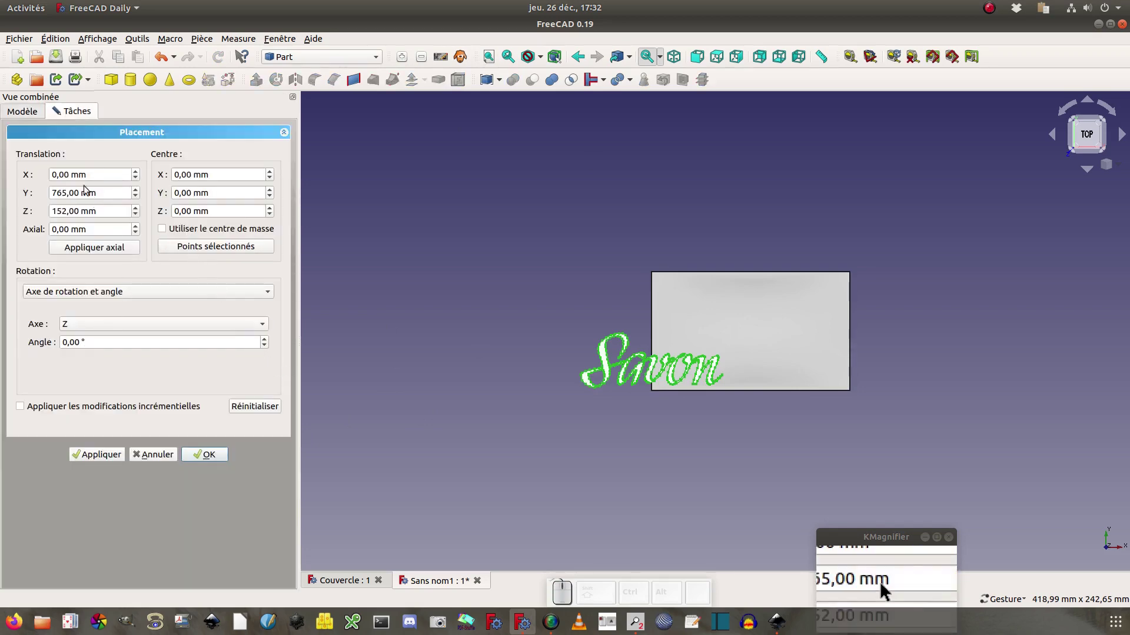
pyautogui.scroll(9, 109, 197)
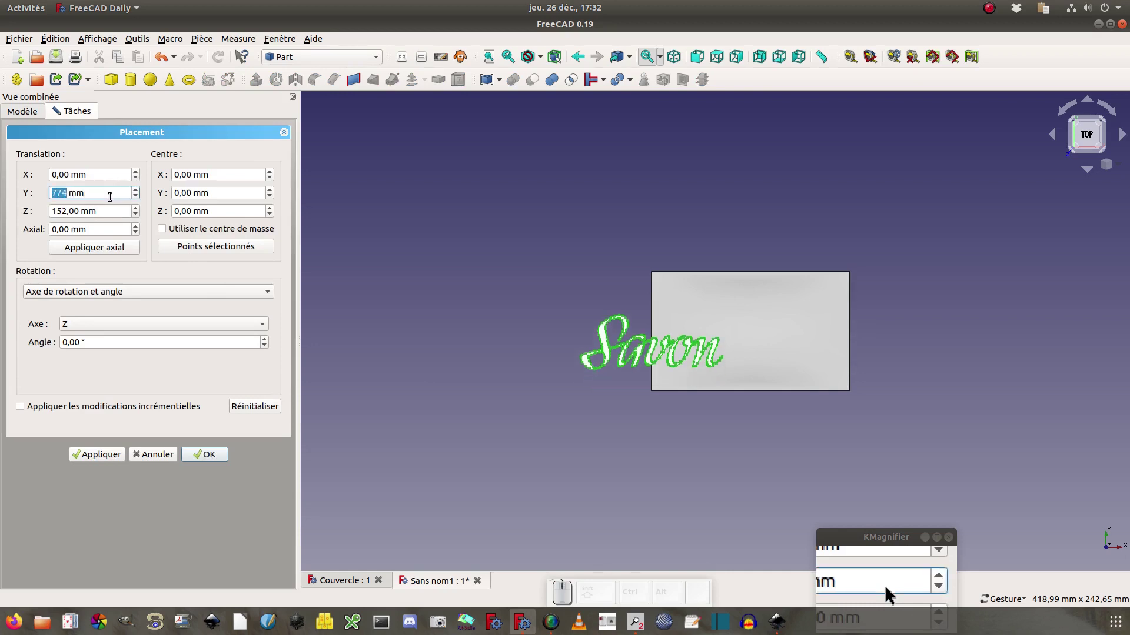
pyautogui.scroll(4, 110, 197)
pyautogui.scroll(5, 110, 196)
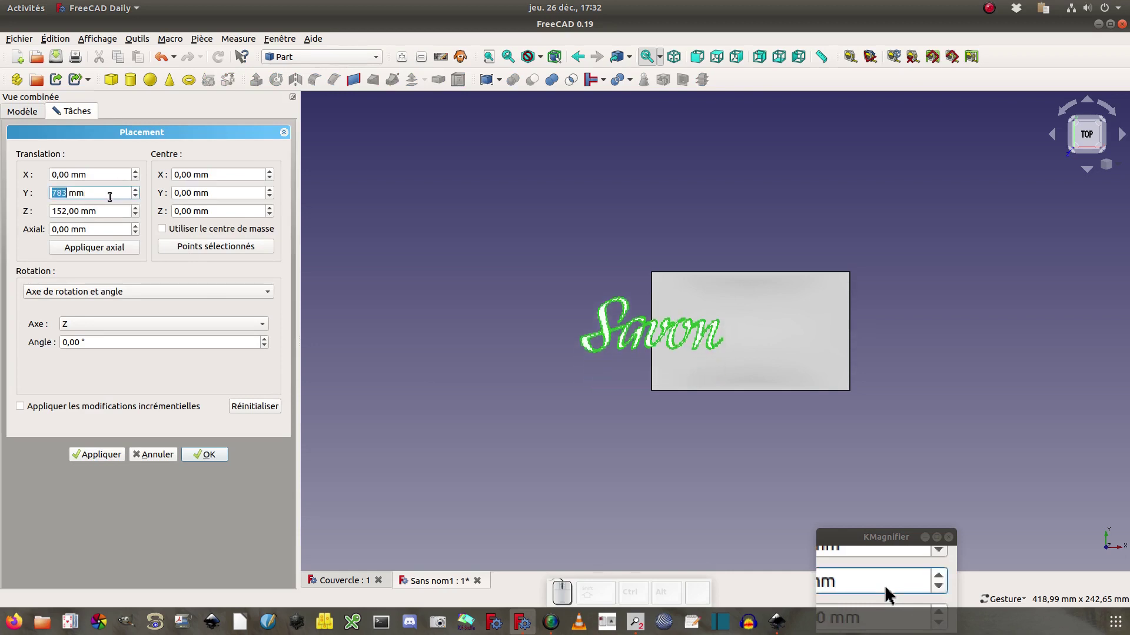
# Centre the "Savon" extrusion on the cover by setting its X translation to 49 mm and Y to 782 mm, and confirm the placement.
pyautogui.click(115, 176)
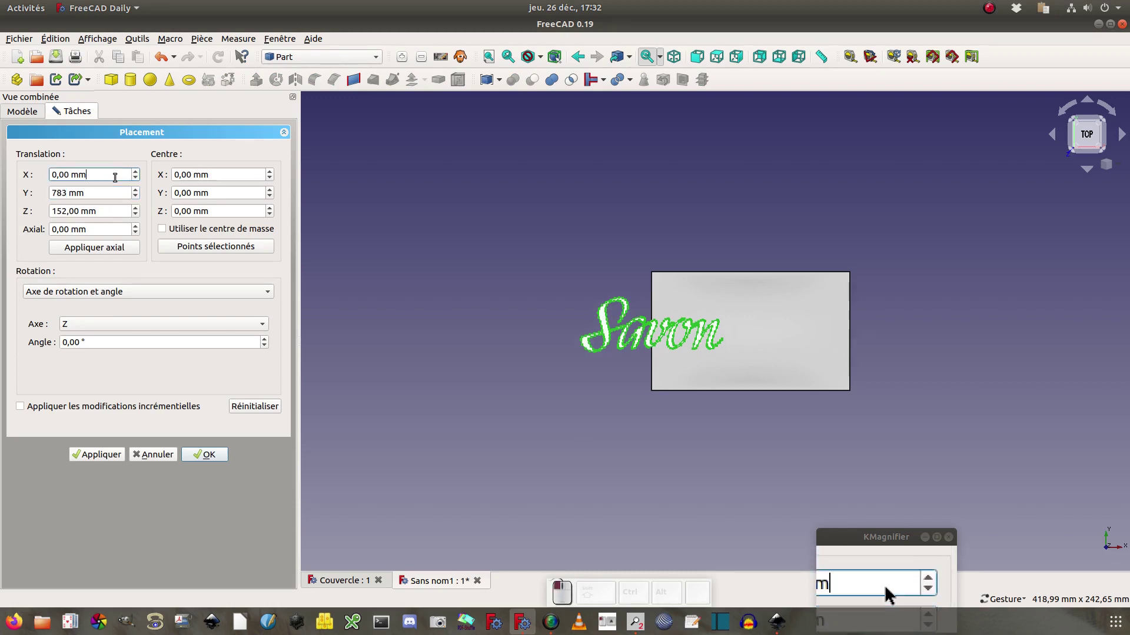
pyautogui.scroll(11, 115, 177)
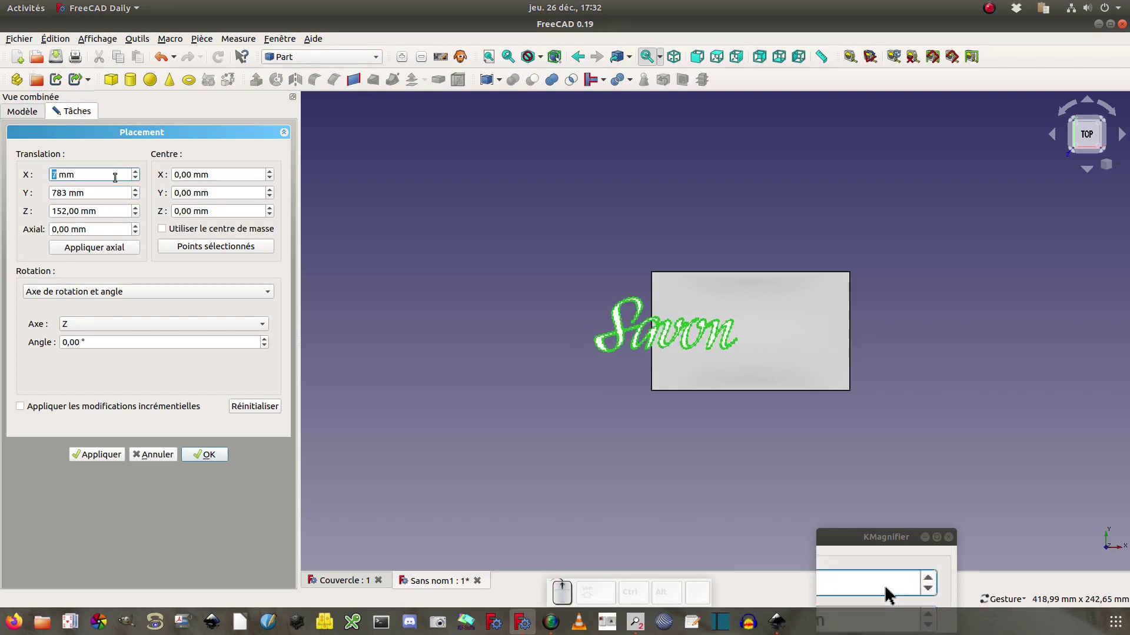
pyautogui.scroll(17, 115, 177)
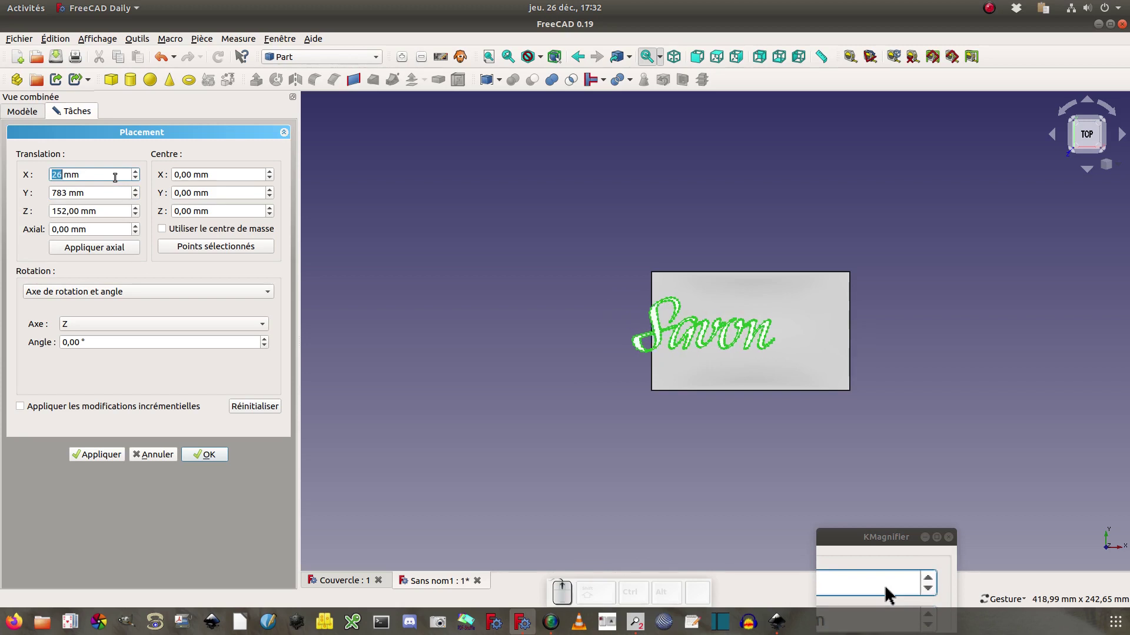
pyautogui.scroll(17, 116, 177)
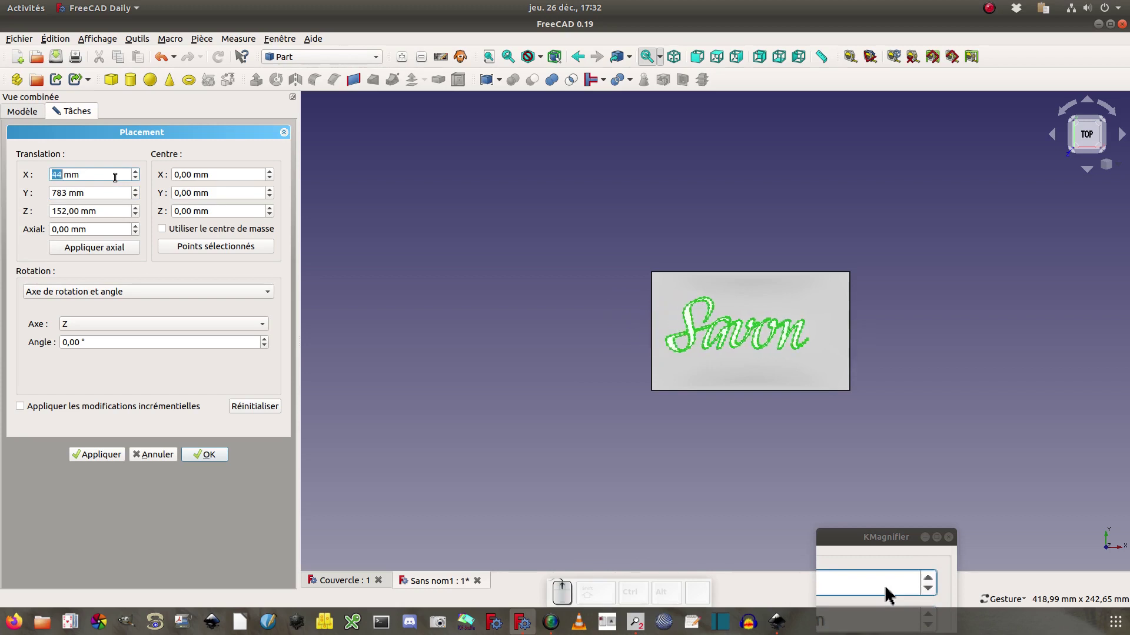
pyautogui.scroll(4, 115, 177)
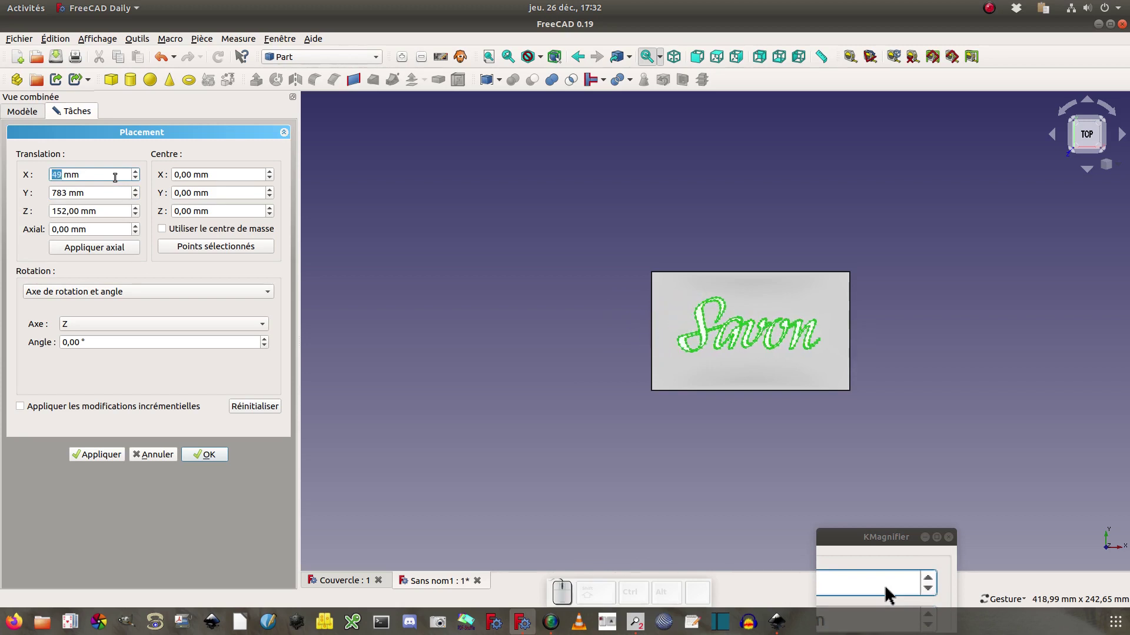
pyautogui.click(117, 195)
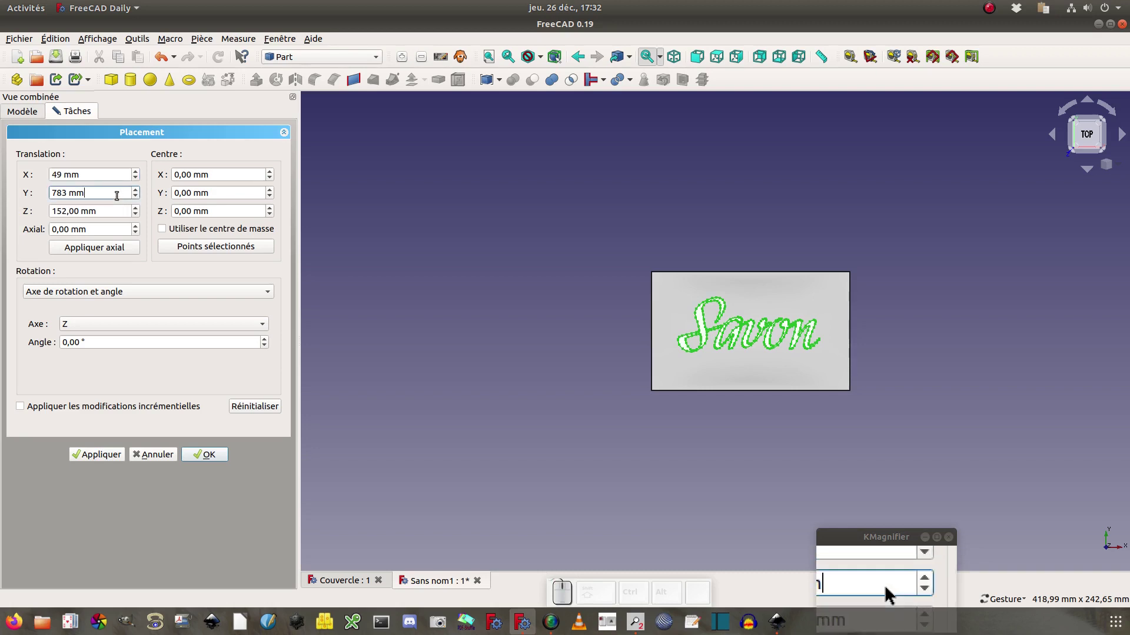
pyautogui.scroll(-1, 117, 196)
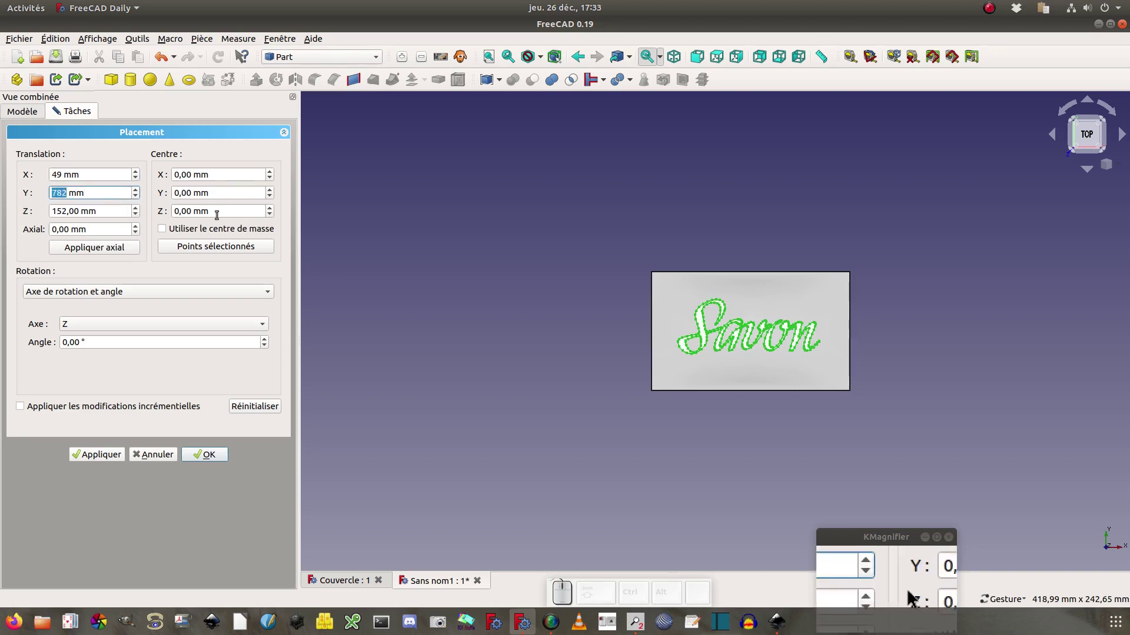
pyautogui.click(207, 456)
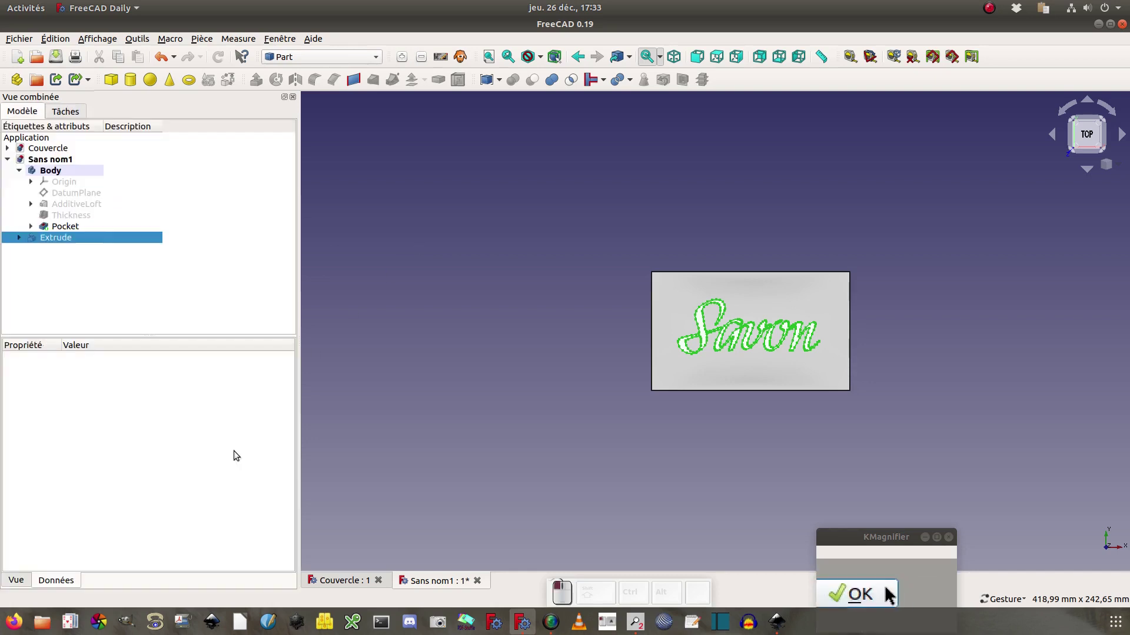
# Reopen the "Savon" extrusion's placement and lower the text towards the cover, trying a Z translation of 20 mm before setting it to 40 mm.
pyautogui.moveTo(449, 456); pyautogui.dragTo(491, 325)
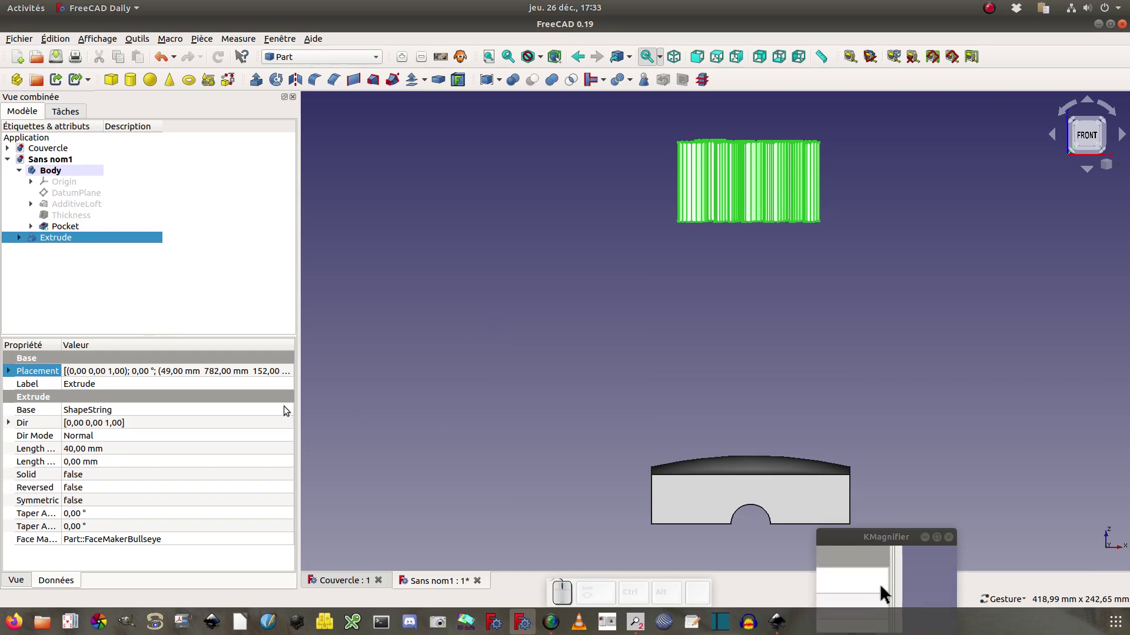
pyautogui.click(282, 371)
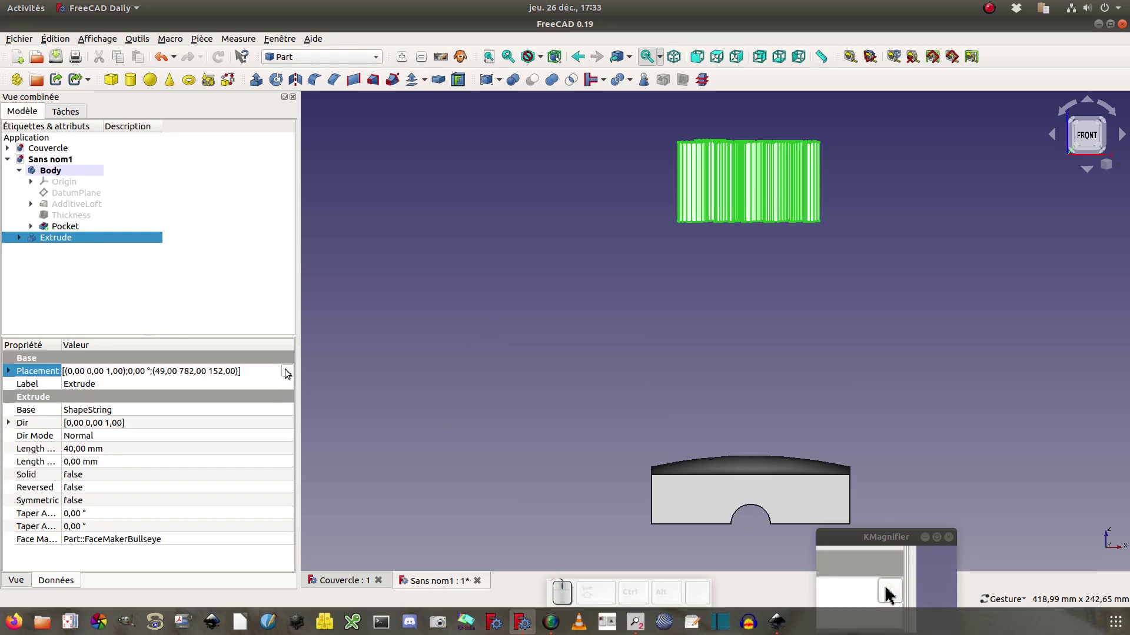
pyautogui.click(285, 373)
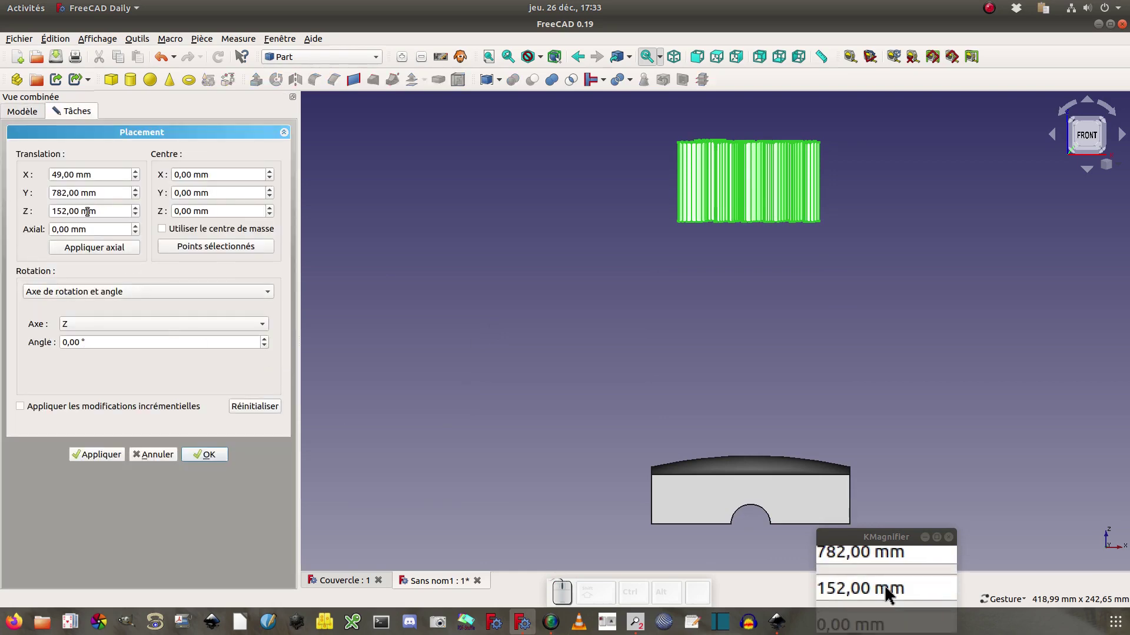
pyautogui.scroll(-14, 88, 212)
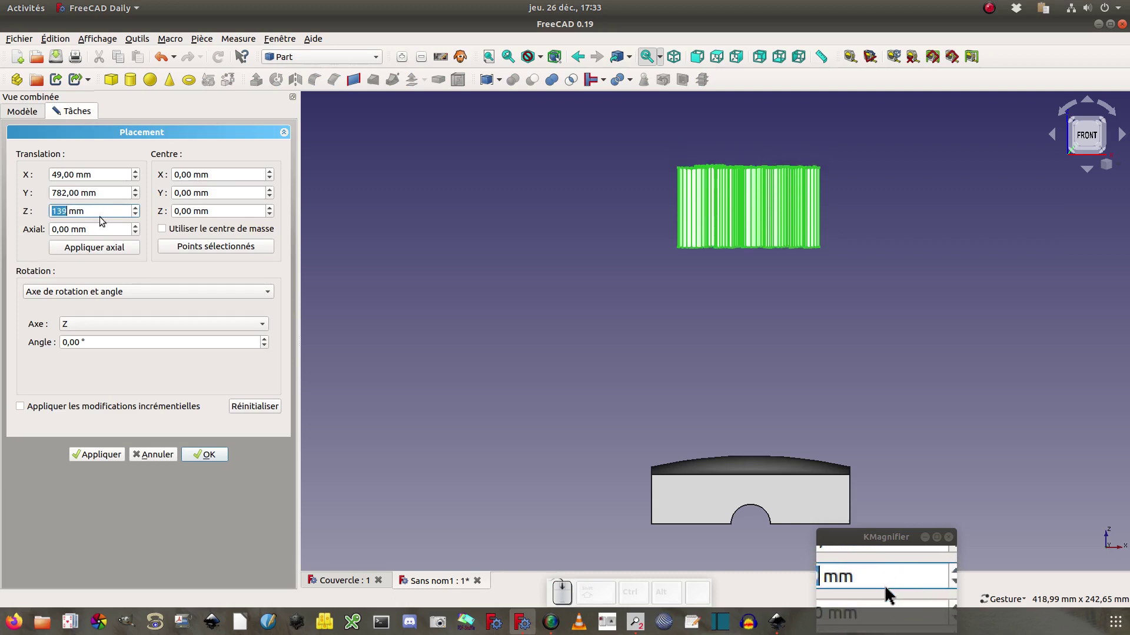
pyautogui.scroll(-9, 104, 218)
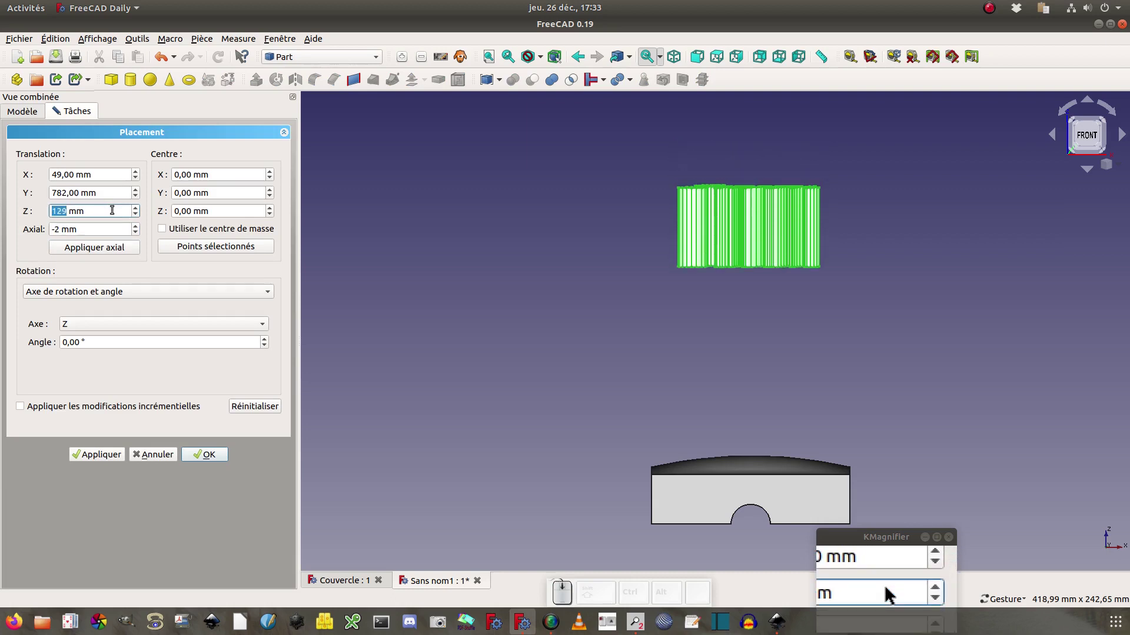
pyautogui.scroll(-2, 109, 229)
pyautogui.scroll(1, 109, 229)
pyautogui.scroll(1, 108, 229)
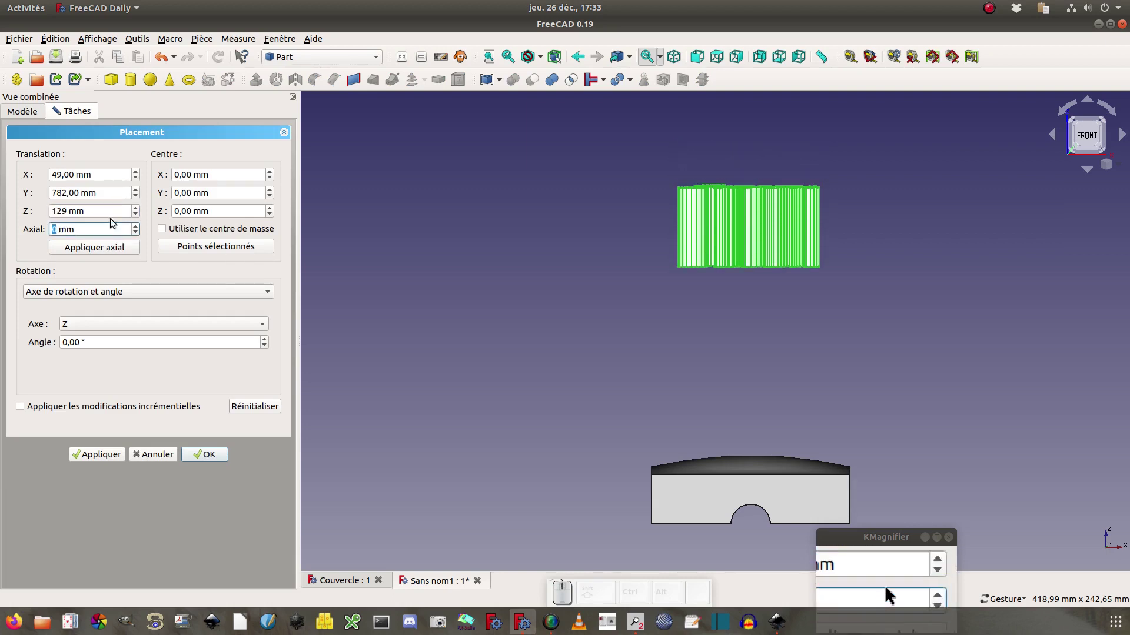
pyautogui.tripleClick(114, 212)
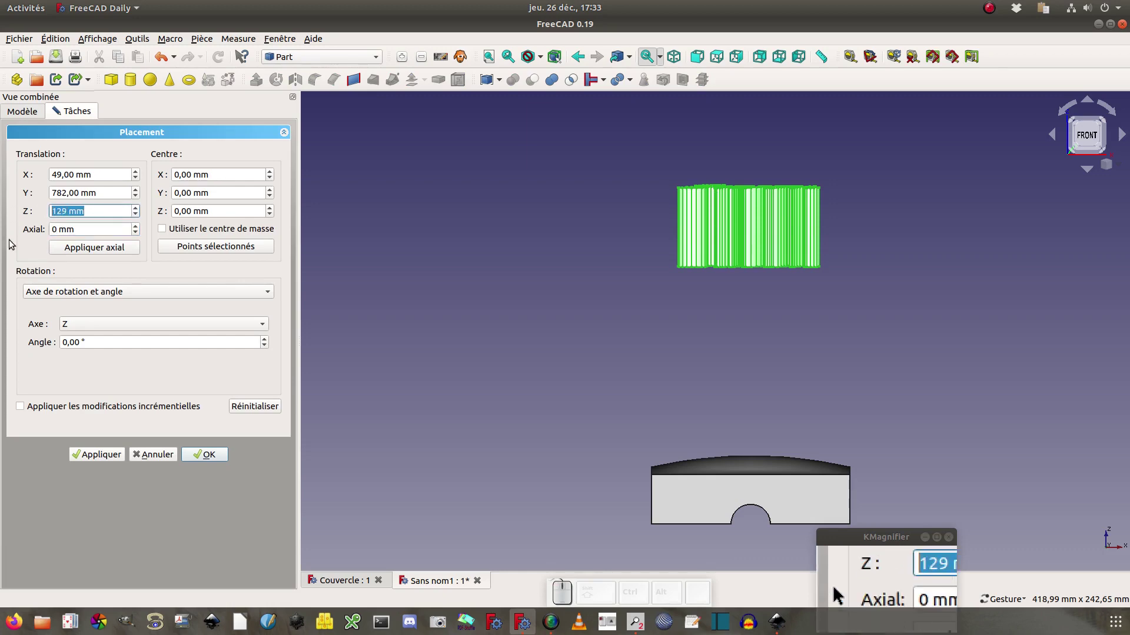
pyautogui.write('20')
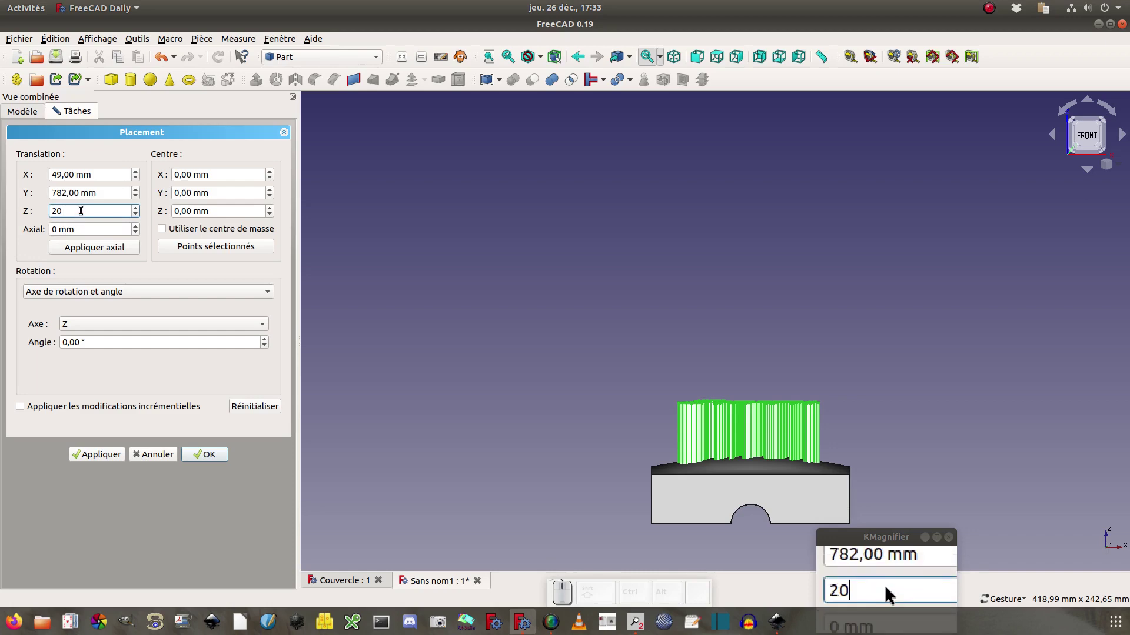
pyautogui.hotkey('ctrl', 'a')
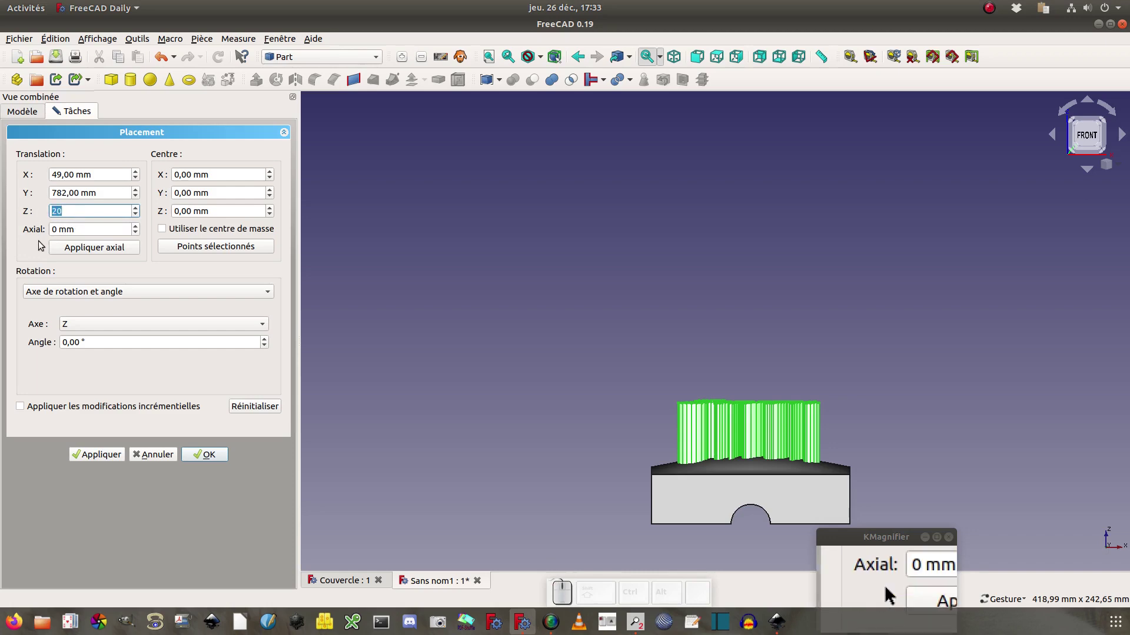
pyautogui.write('40')
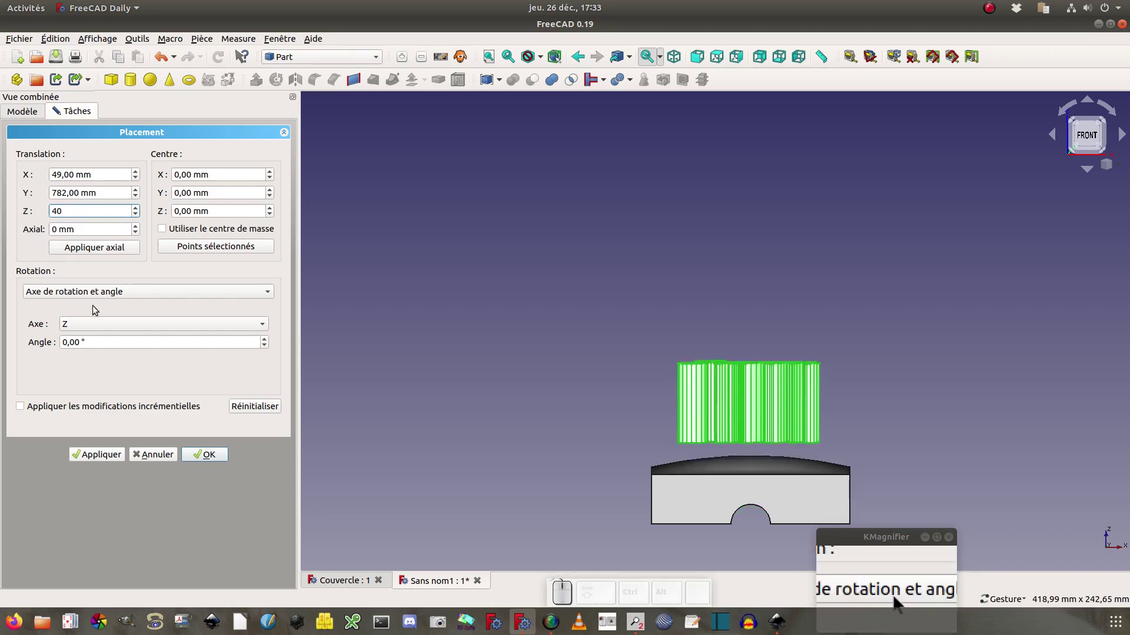
# Lower the "Savon" extrusion into the cover's dome by reducing its Z translation to 28 mm, checking it from the front.
pyautogui.moveTo(583, 454); pyautogui.dragTo(562, 446)
pyautogui.moveTo(890, 412); pyautogui.dragTo(748, 285, button='right')
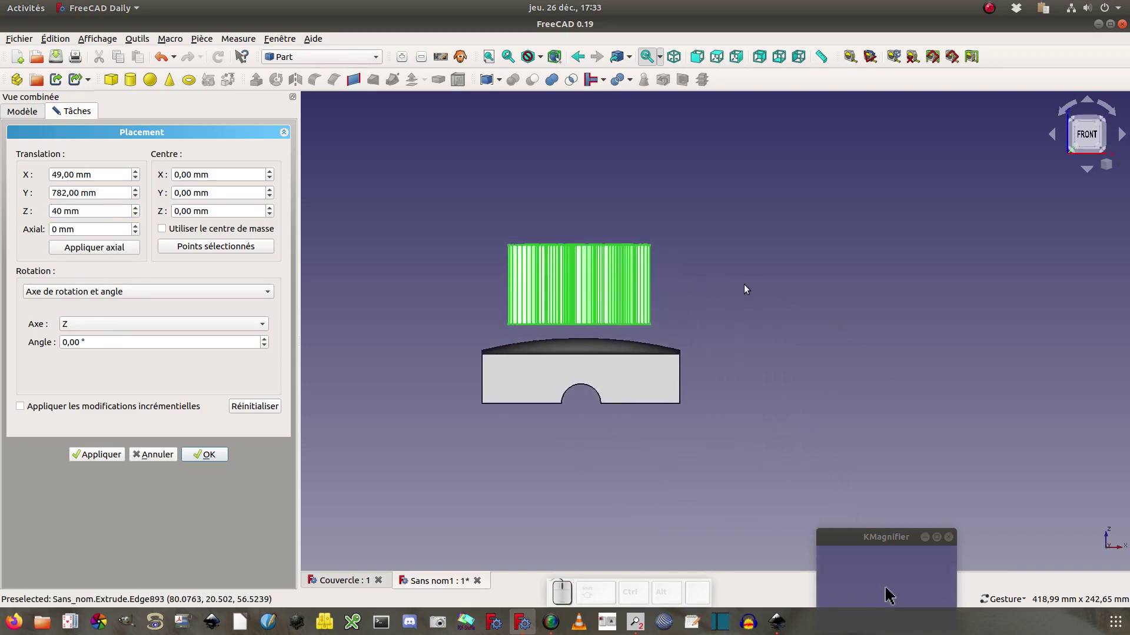
pyautogui.scroll(3, 741, 291)
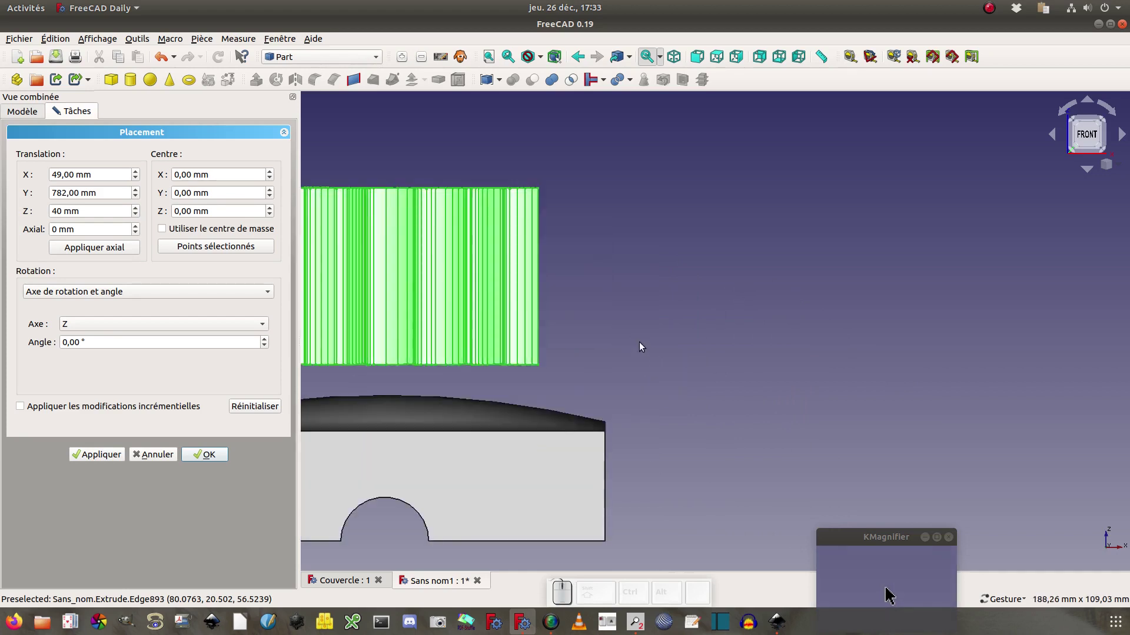
pyautogui.moveTo(640, 347); pyautogui.dragTo(783, 329)
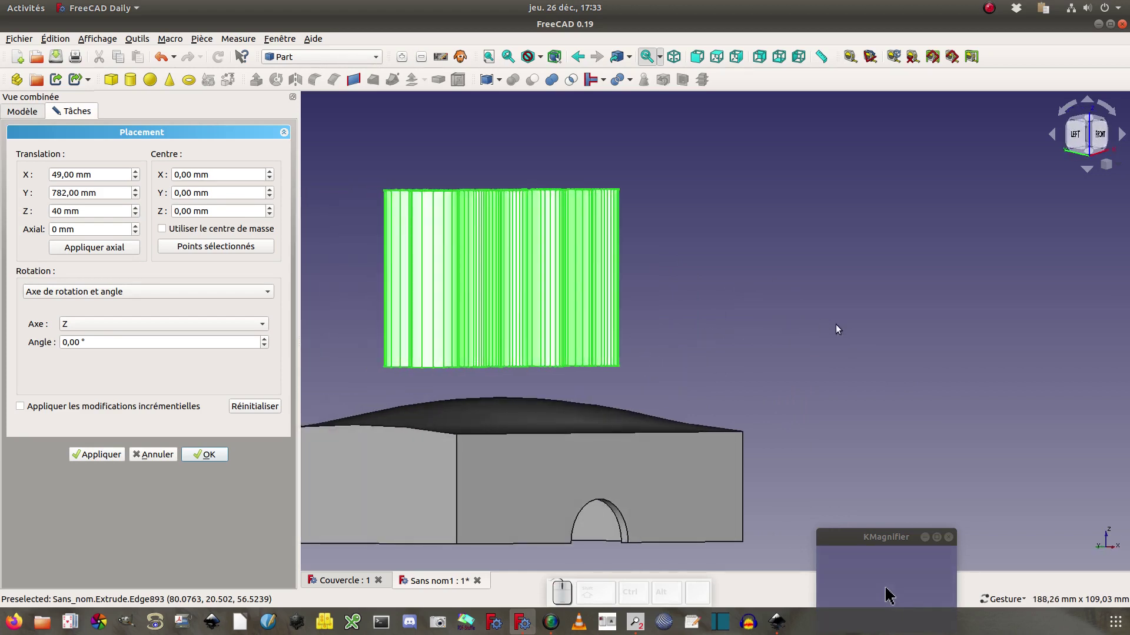
pyautogui.click(701, 58)
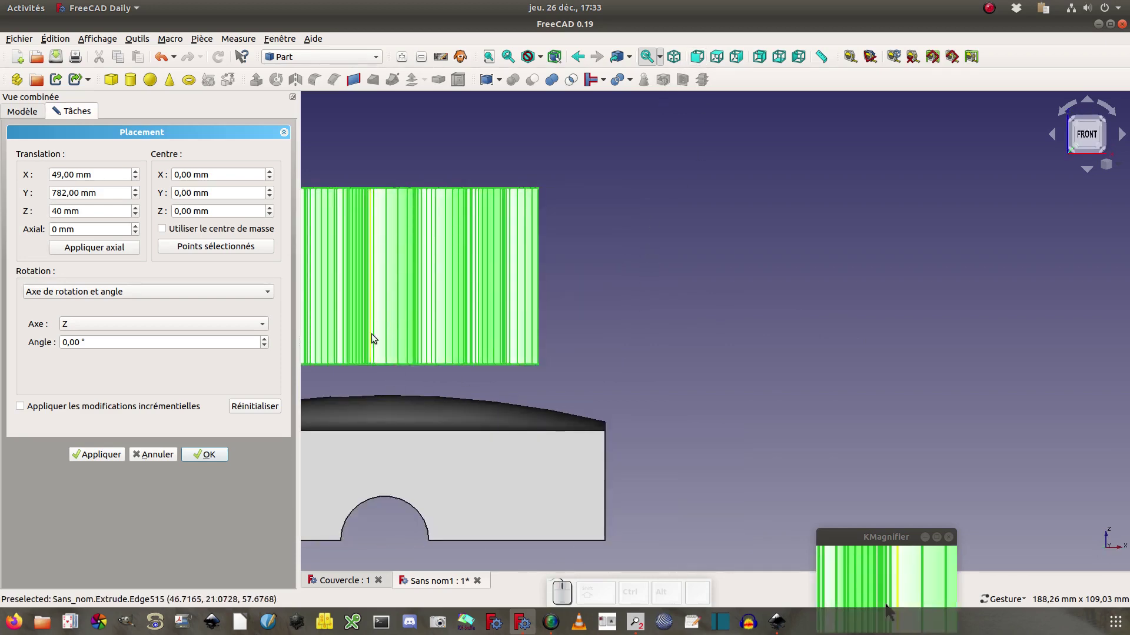
pyautogui.moveTo(542, 448); pyautogui.dragTo(753, 432, button='right')
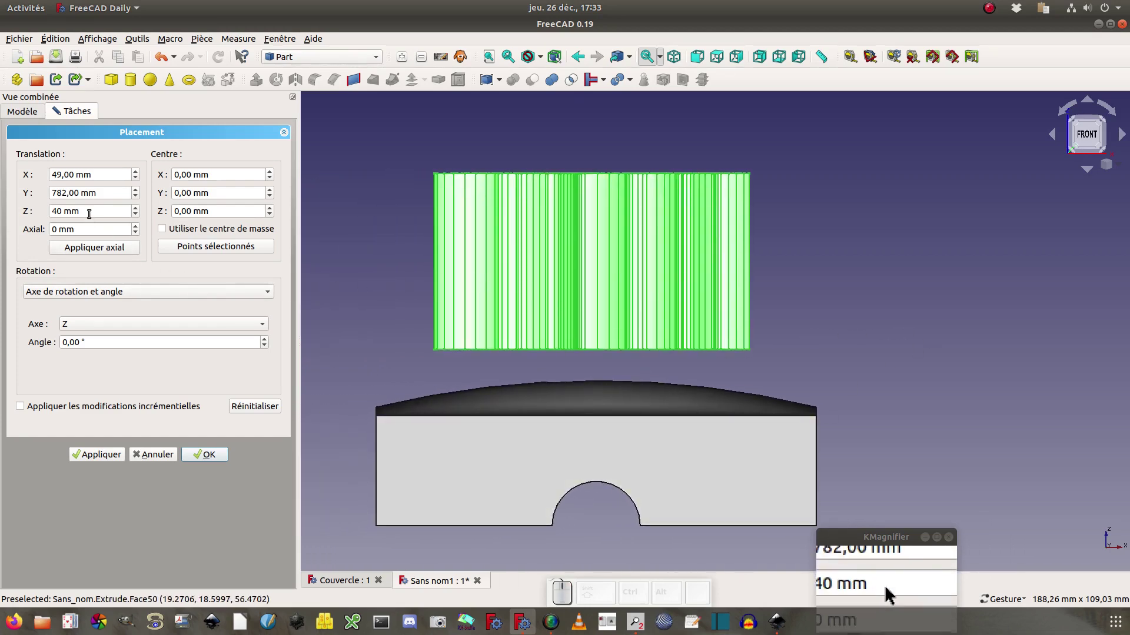
pyautogui.scroll(-6, 89, 214)
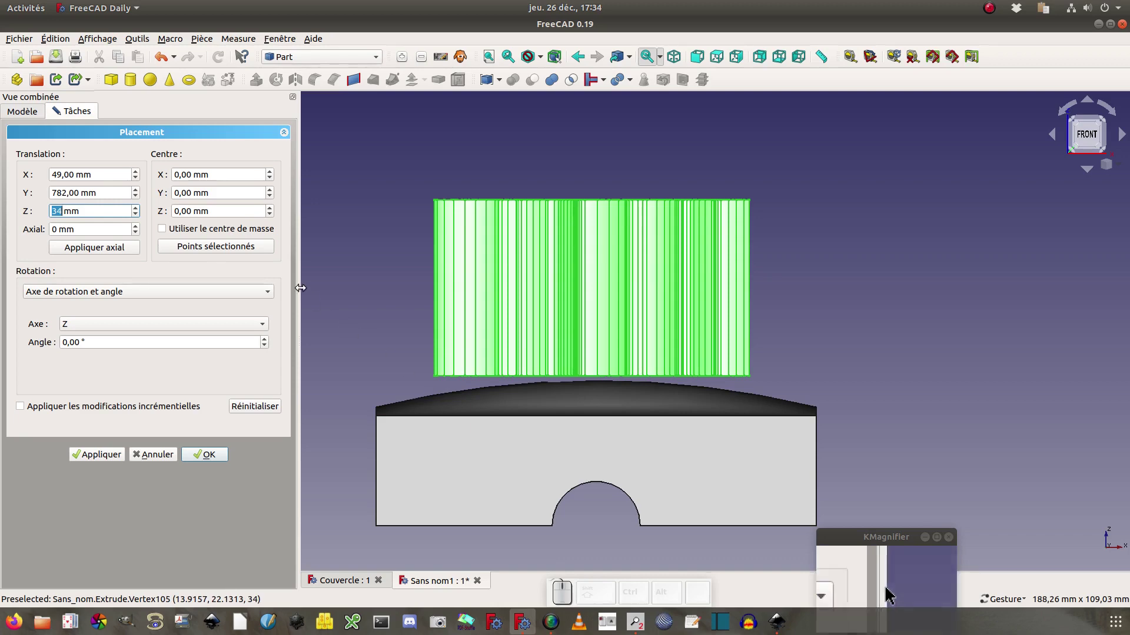
pyautogui.scroll(-2, 103, 212)
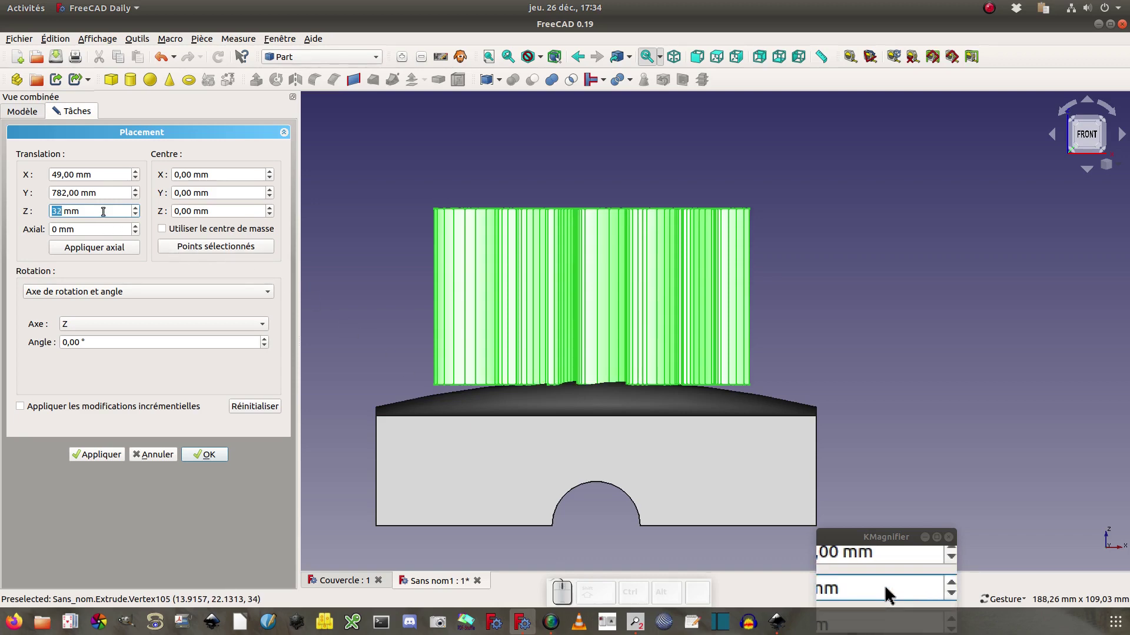
pyautogui.scroll(-3, 103, 211)
pyautogui.scroll(-1, 103, 212)
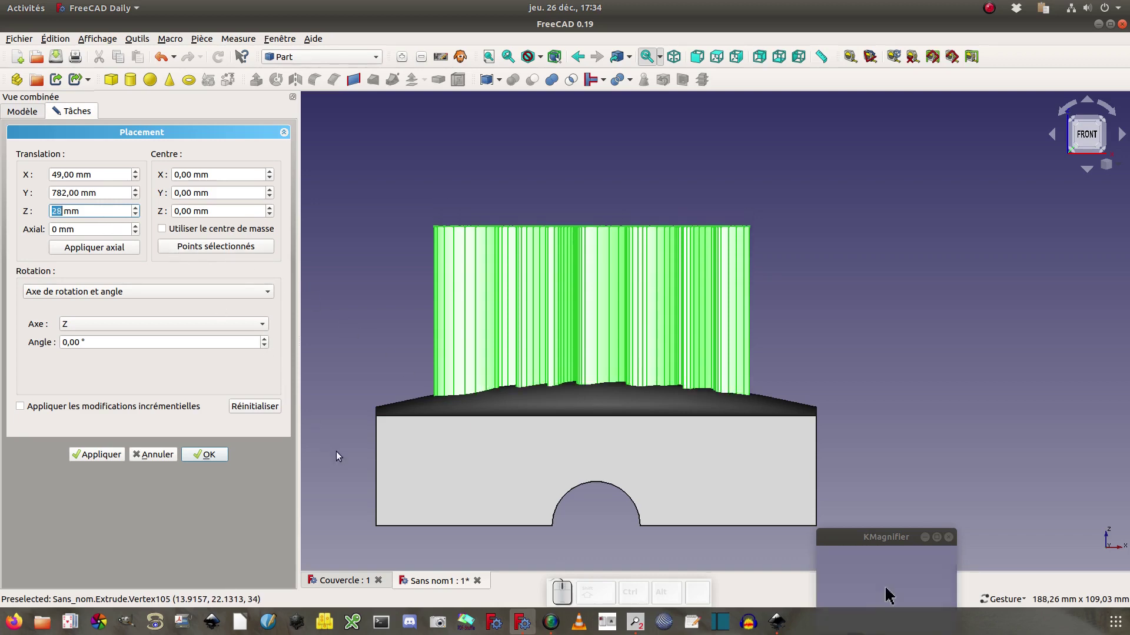
# Raise the "Savon" extrusion clear of the dome with a Z translation of 36 mm and confirm the placement.
pyautogui.moveTo(336, 449)
pyautogui.mouseDown()
pyautogui.moveTo(357, 293)
pyautogui.moveTo(340, 461)
pyautogui.mouseUp()
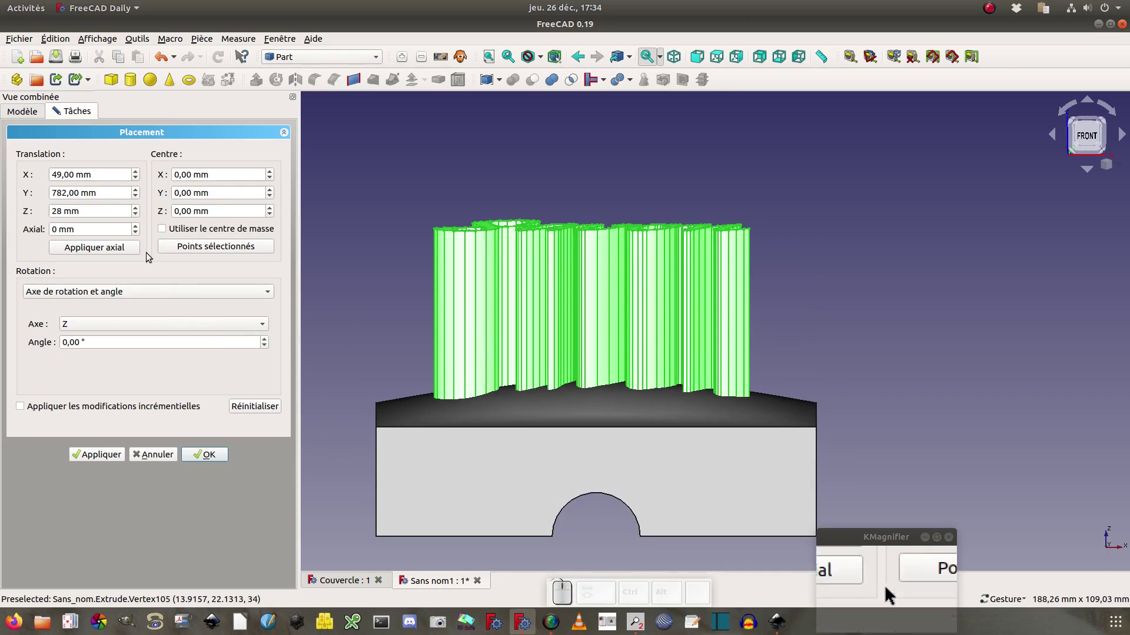
pyautogui.scroll(1, 100, 212)
pyautogui.scroll(7, 100, 212)
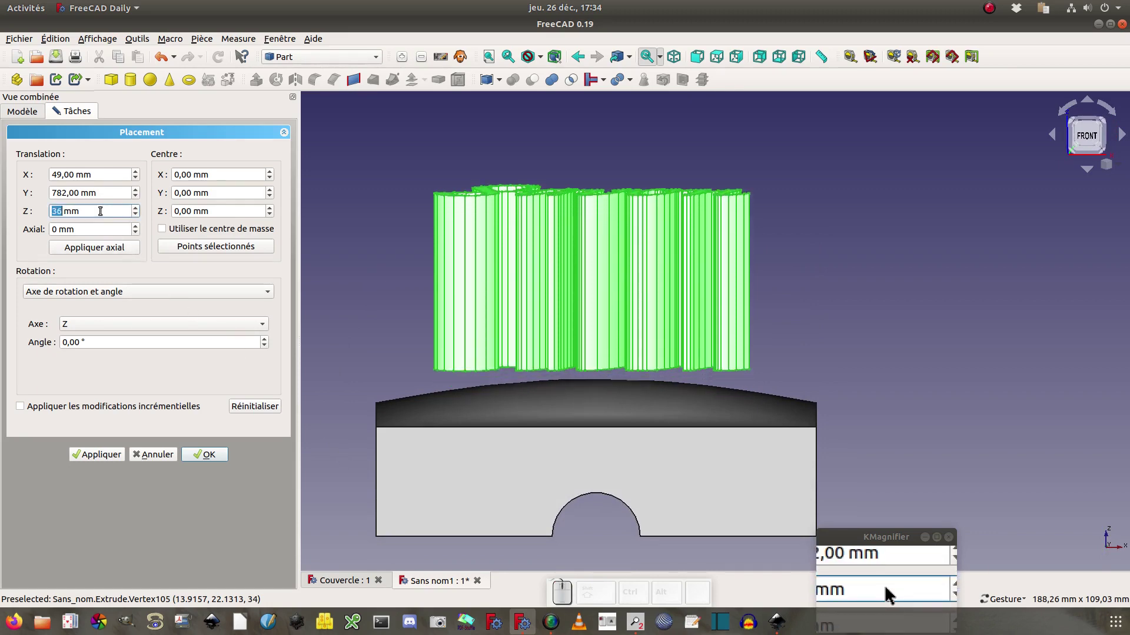
pyautogui.click(208, 455)
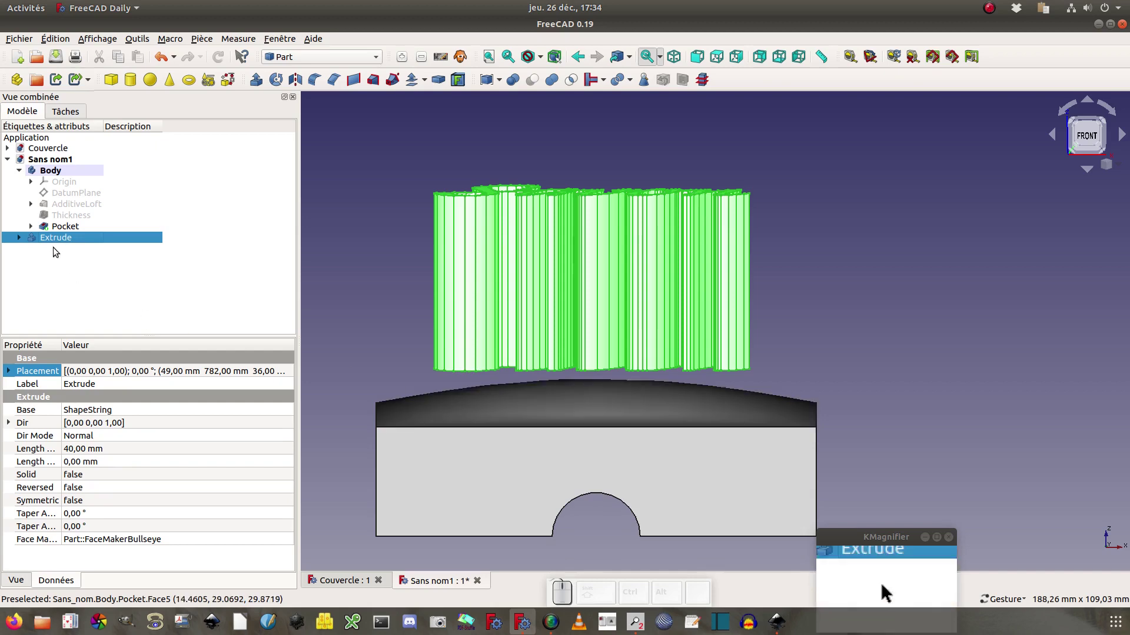
# Hide the cover's Pocket feature and show its solid AdditiveLoft in its place.
pyautogui.click(51, 227)
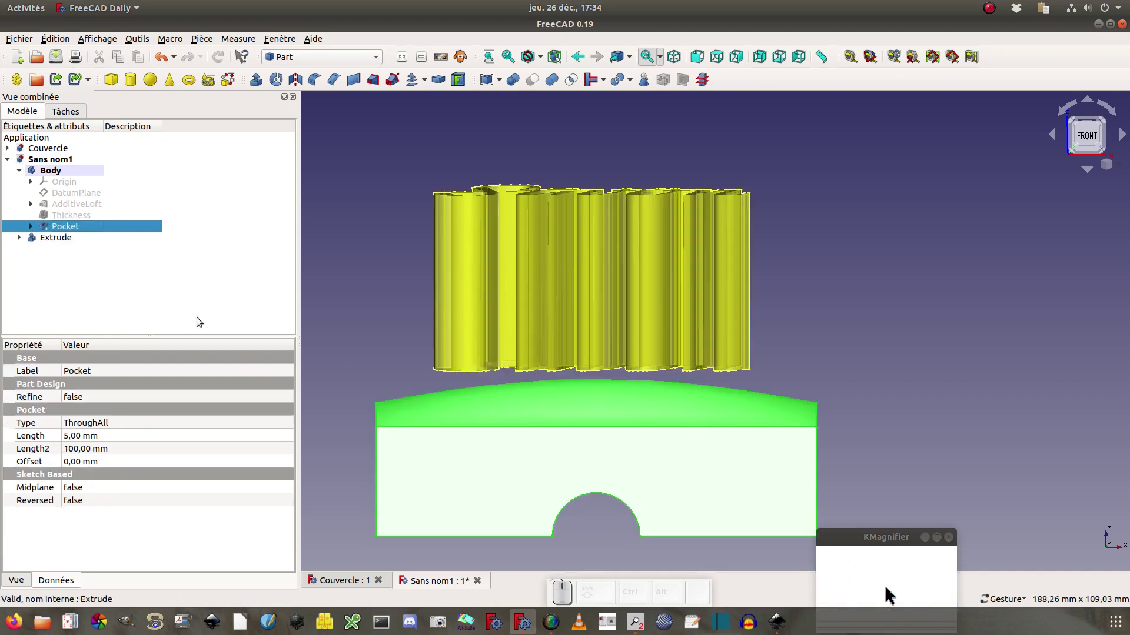
pyautogui.press('space')
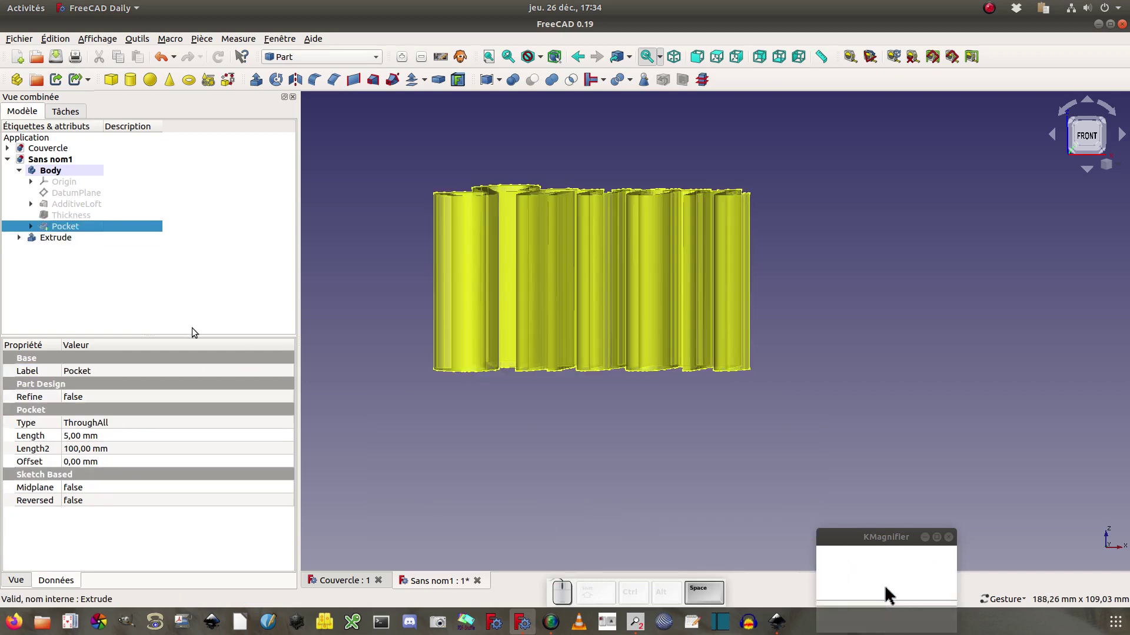
pyautogui.click(88, 204)
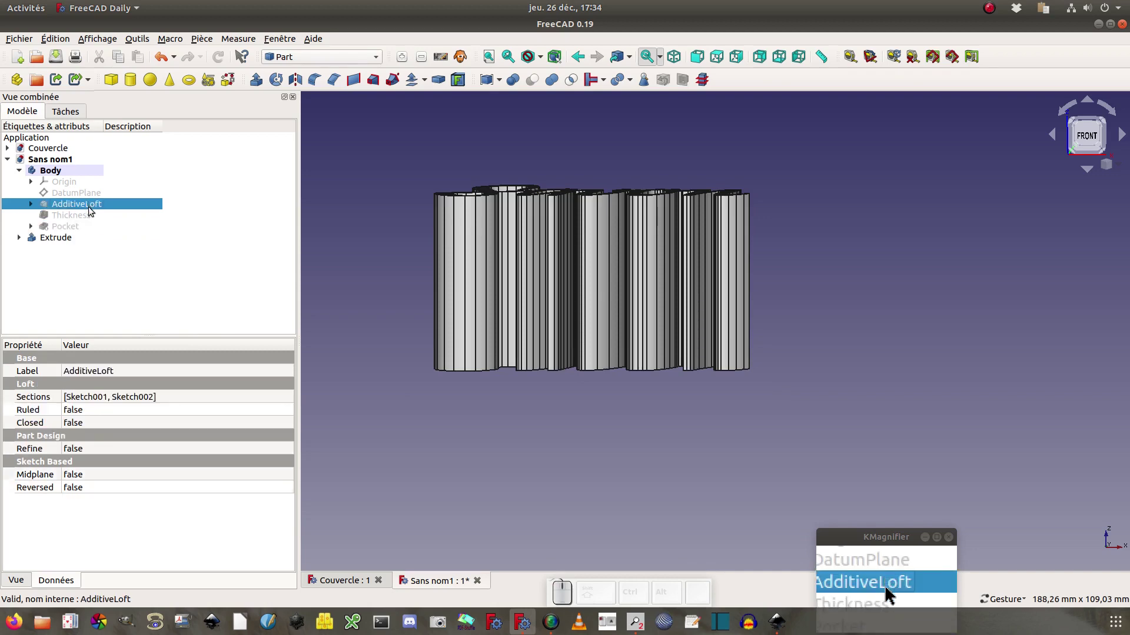
pyautogui.press('space')
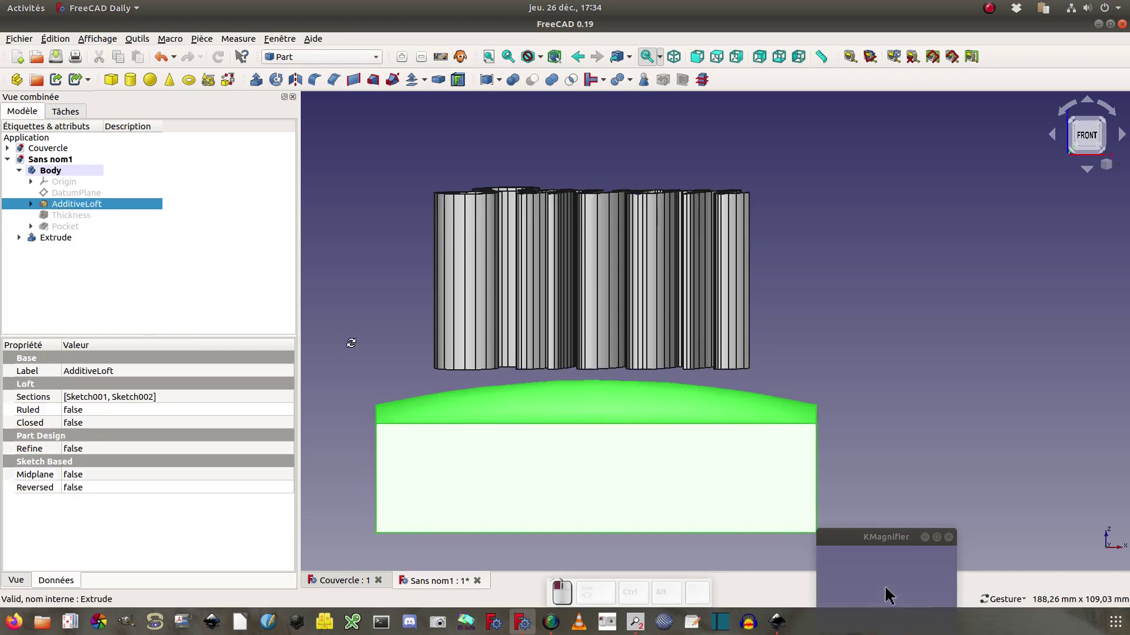
pyautogui.moveTo(348, 338); pyautogui.dragTo(350, 364)
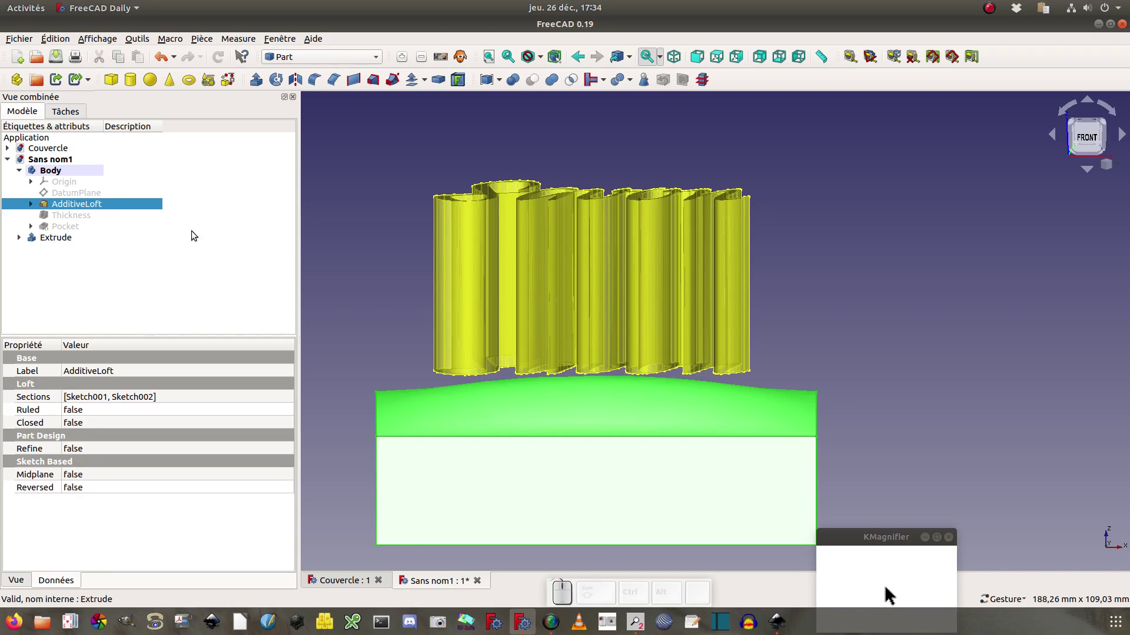
# Create a simple copy of the AdditiveLoft and hide the original loft inside the Body.
pyautogui.click(206, 39)
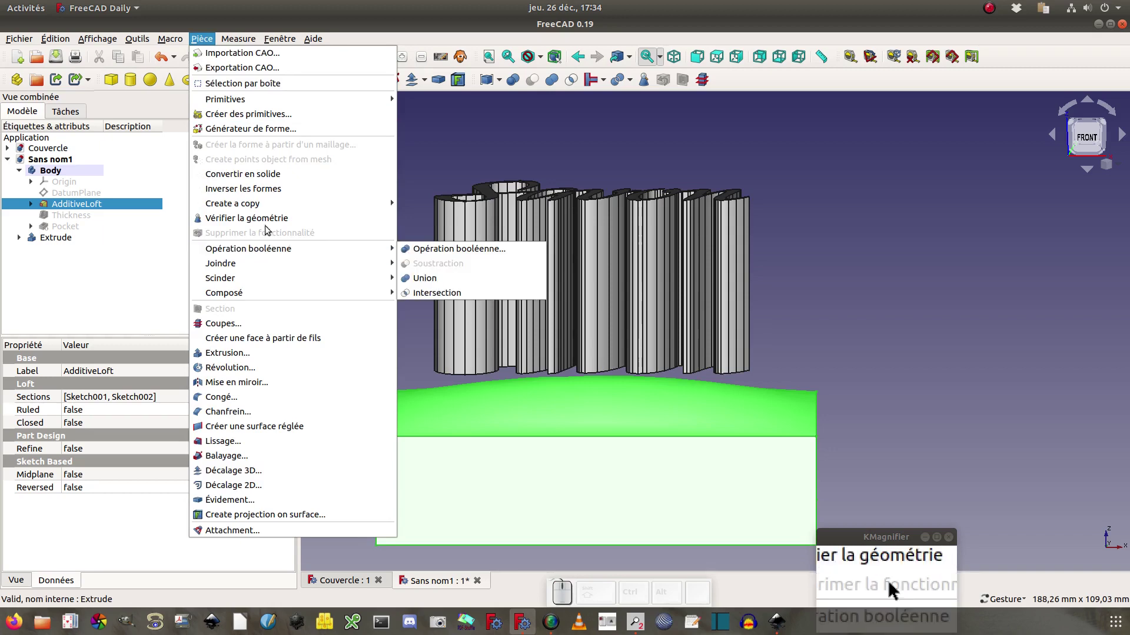
pyautogui.moveTo(298, 209)
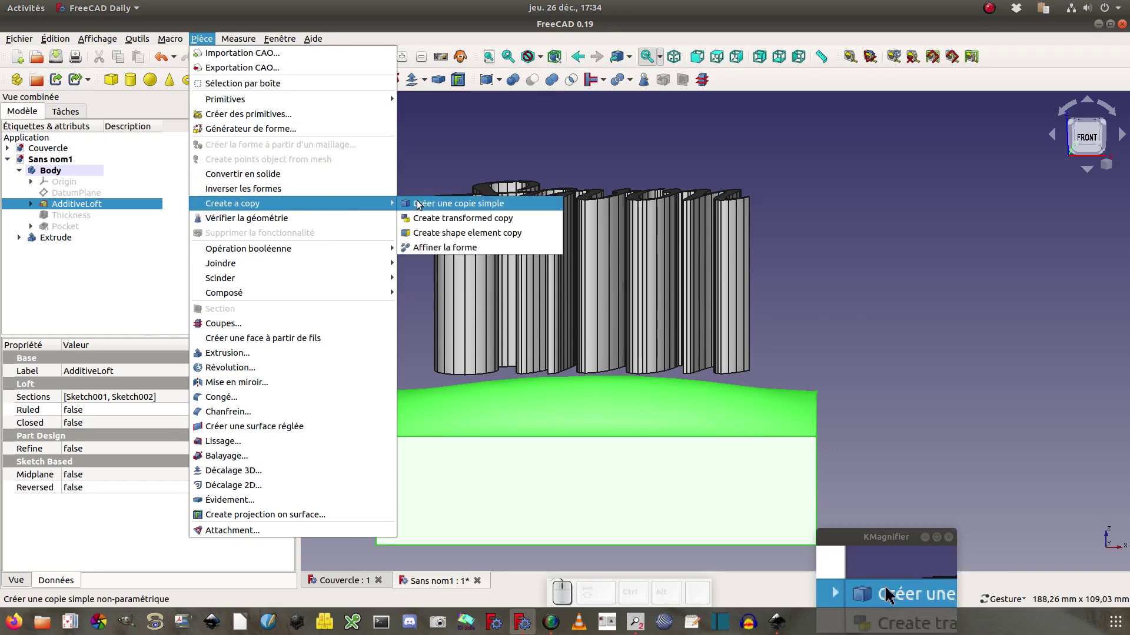
pyautogui.click(417, 203)
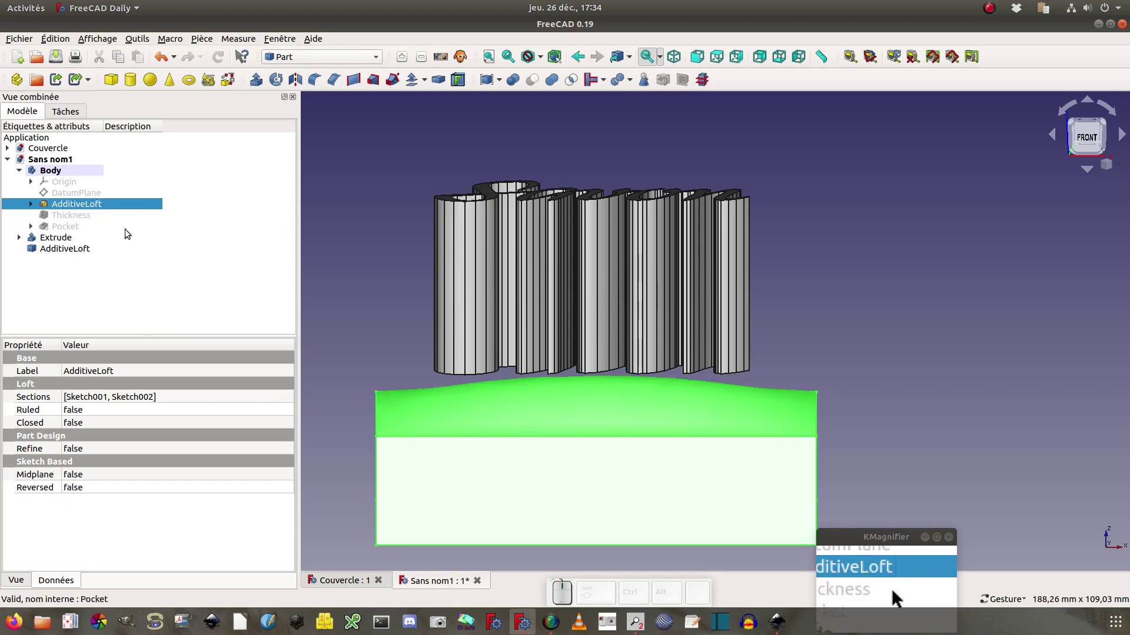
pyautogui.press('space')
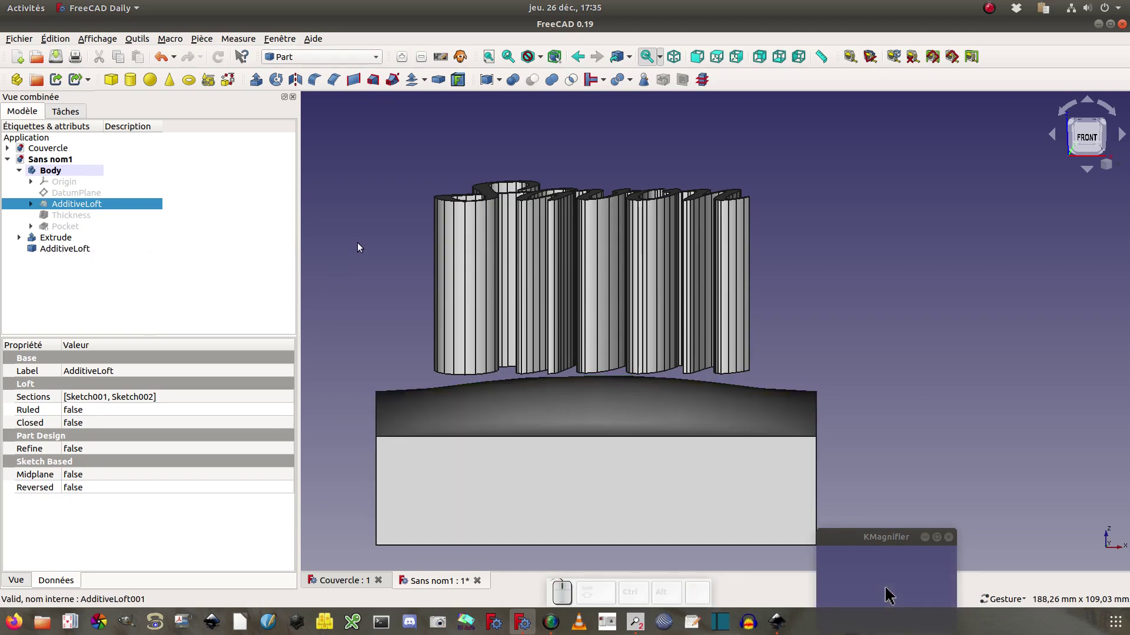
# Sink the "Savon" extrusion into the loft copy by setting its Z translation to 21 mm, and confirm the placement.
pyautogui.click(57, 238)
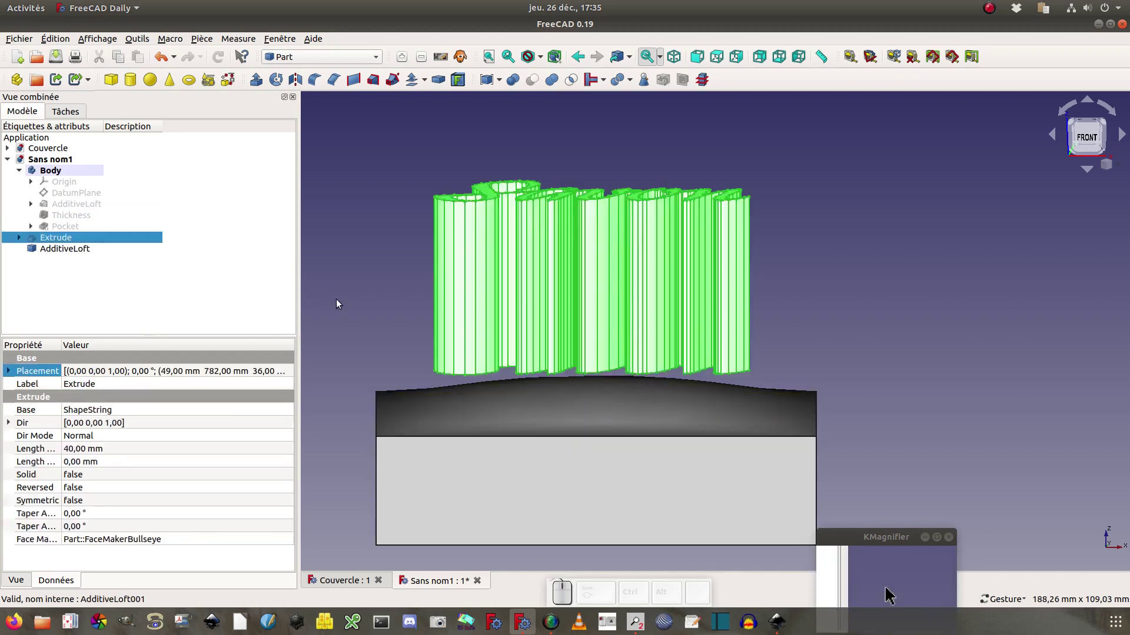
pyautogui.click(286, 371)
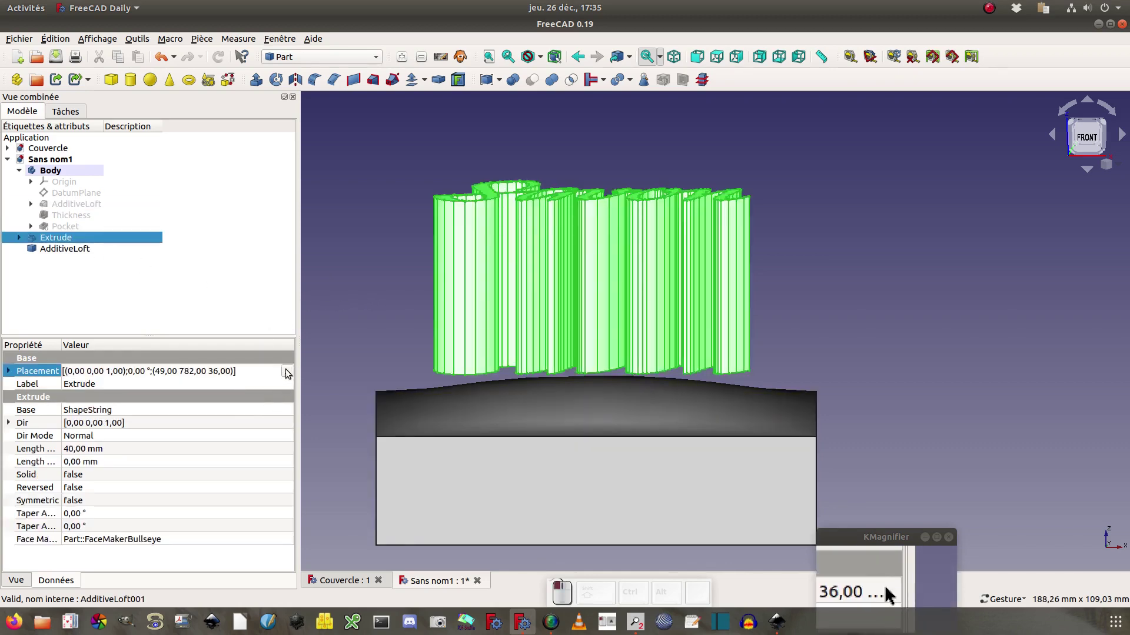
pyautogui.click(287, 372)
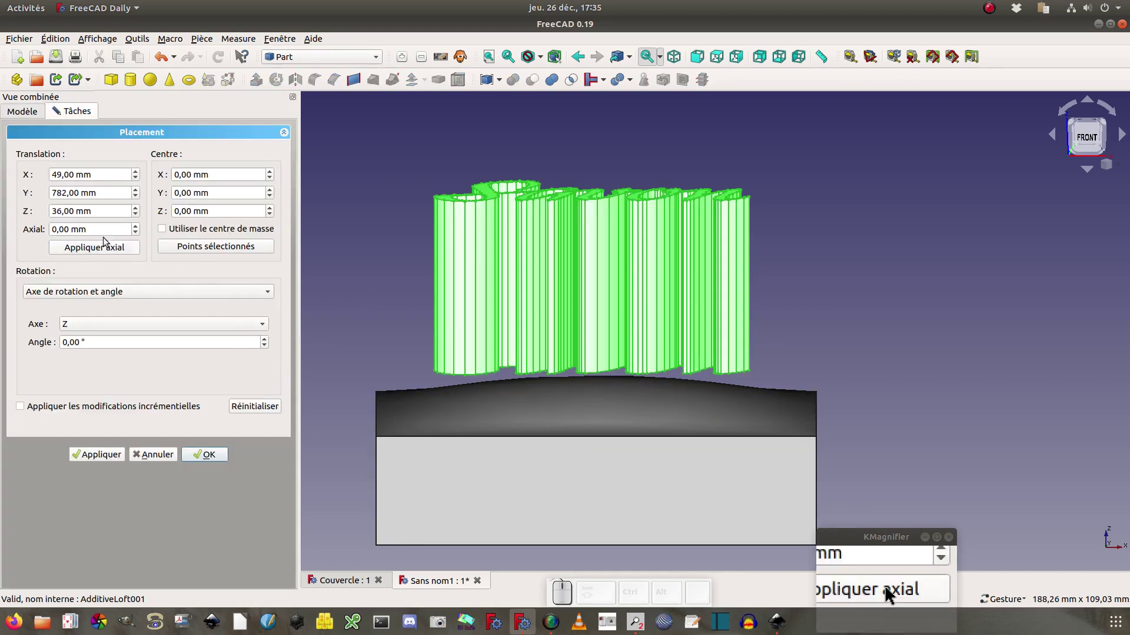
pyautogui.scroll(-3, 94, 209)
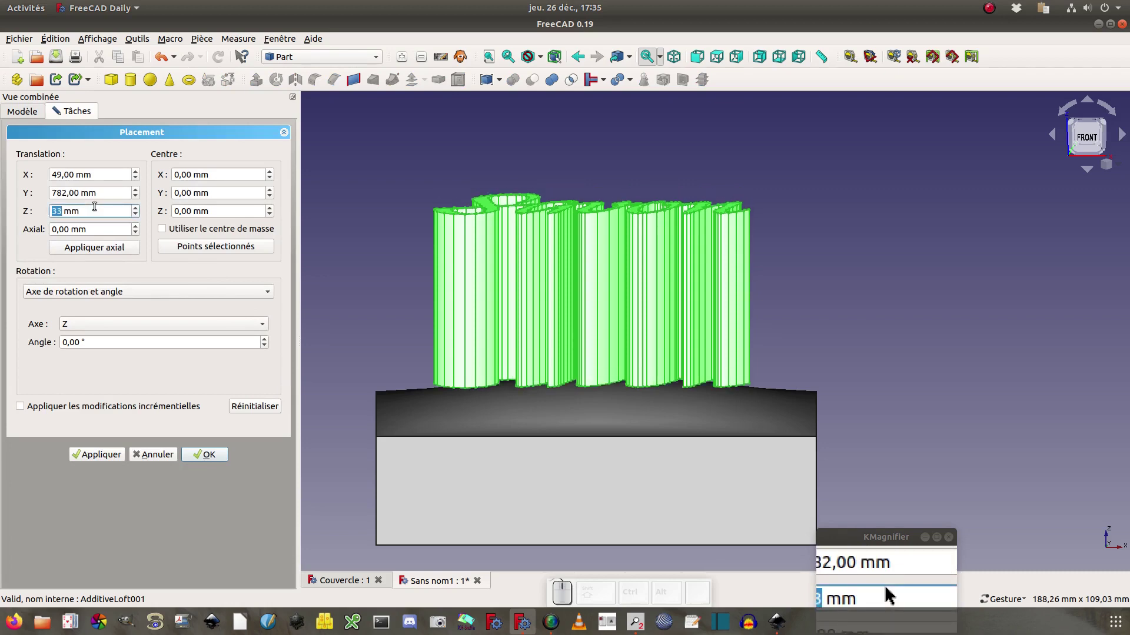
pyautogui.scroll(-12, 94, 209)
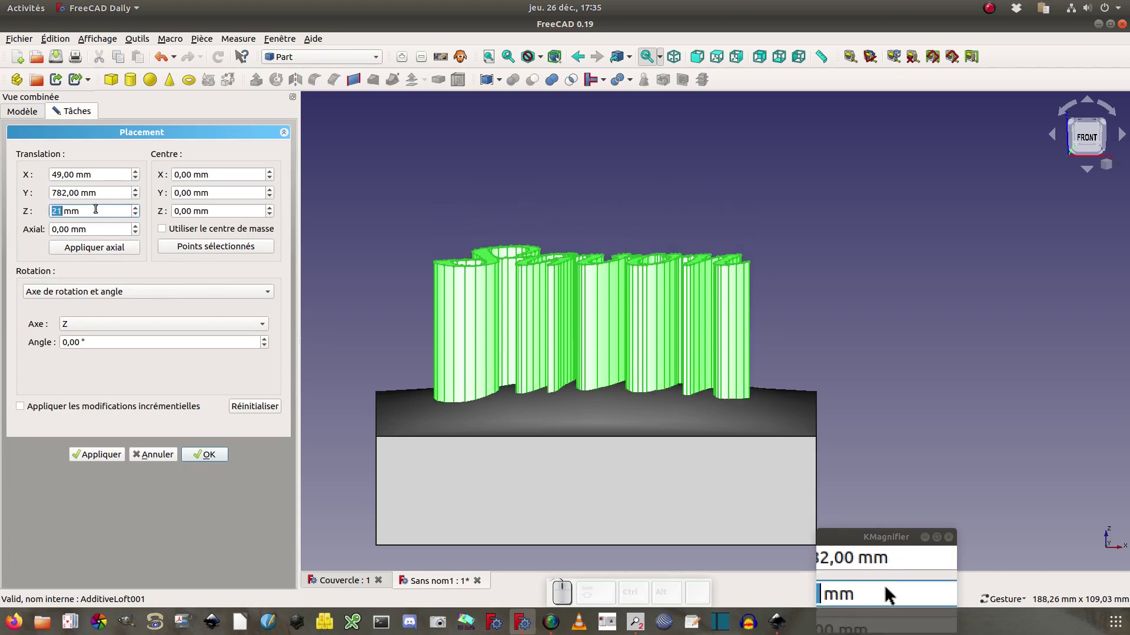
pyautogui.click(209, 454)
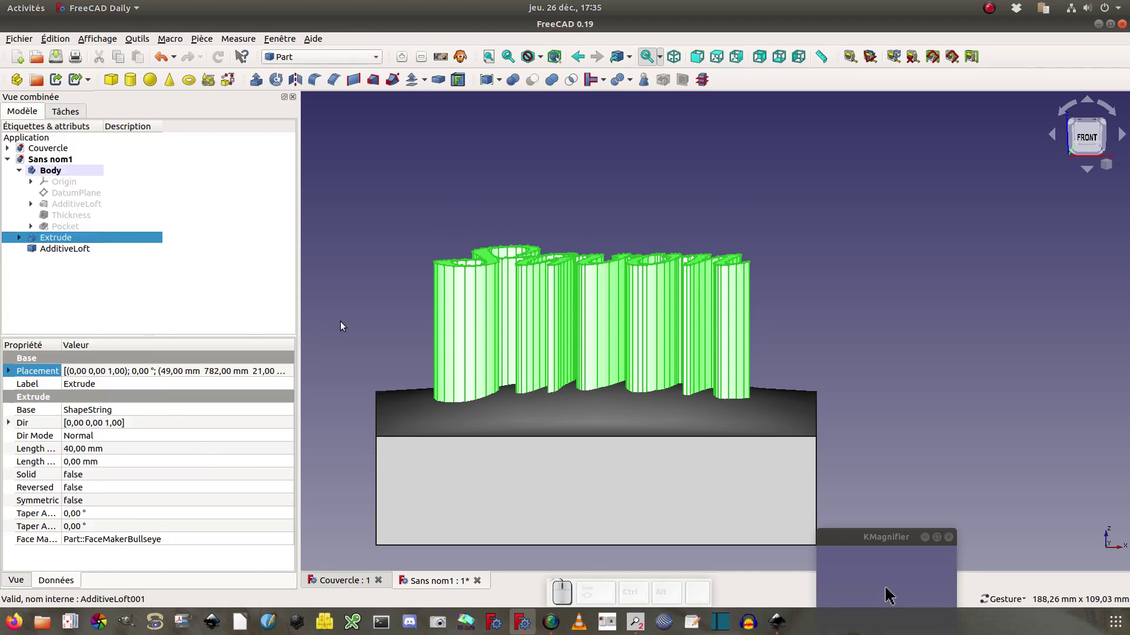
# Subtract the copied AdditiveLoft from the "Savon" extrusion with a Boolean cut.
pyautogui.moveTo(351, 311); pyautogui.dragTo(358, 285)
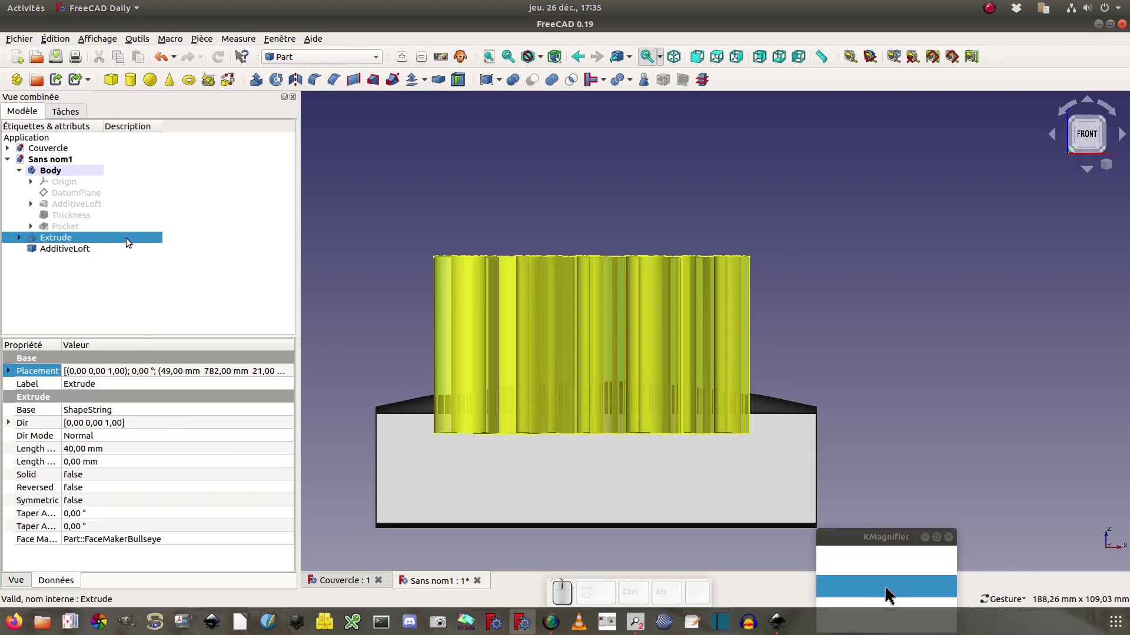
pyautogui.keyDown('ctrl'); pyautogui.click(78, 250); pyautogui.keyUp('ctrl')
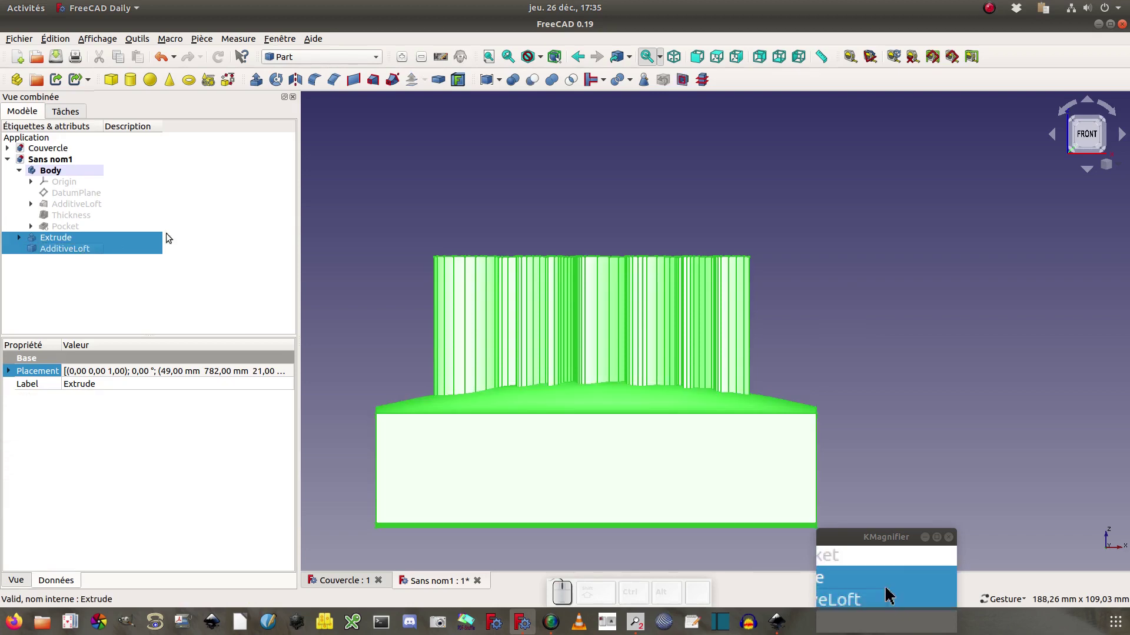
pyautogui.click(533, 82)
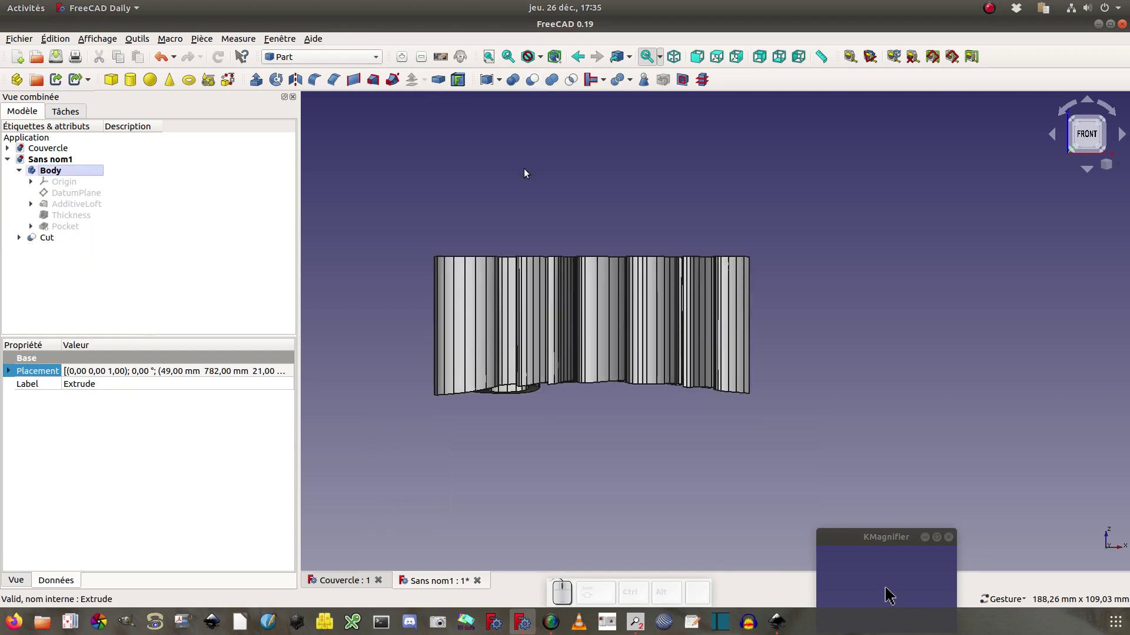
# Inspect the curved underside of the cut text and show the cover's Pocket feature beneath it.
pyautogui.moveTo(398, 256); pyautogui.dragTo(452, 270)
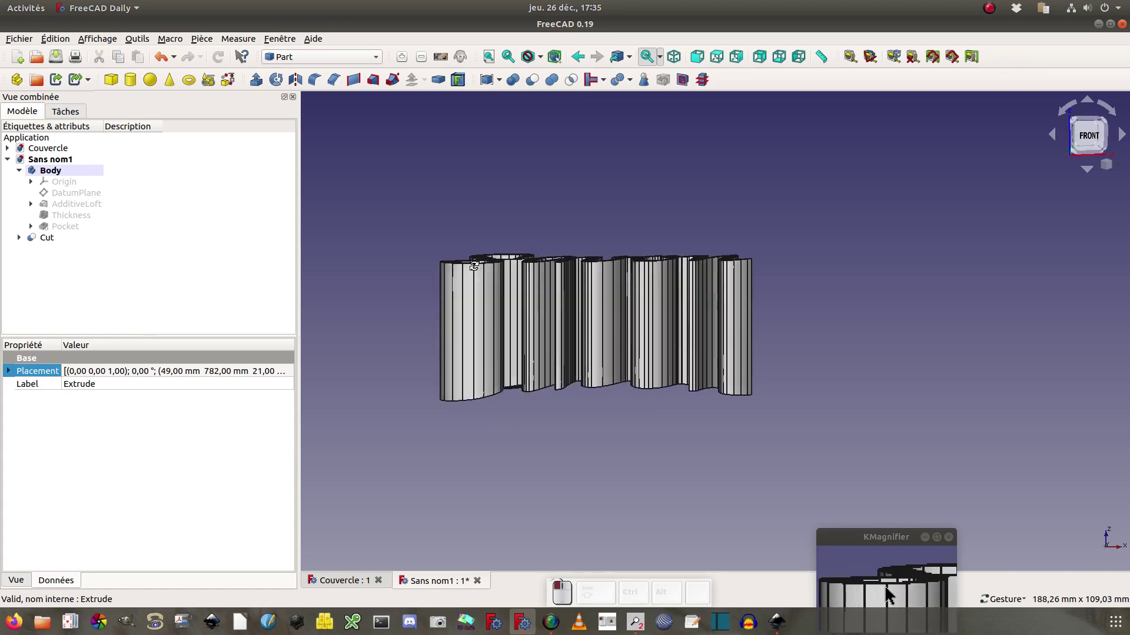
pyautogui.click(85, 227)
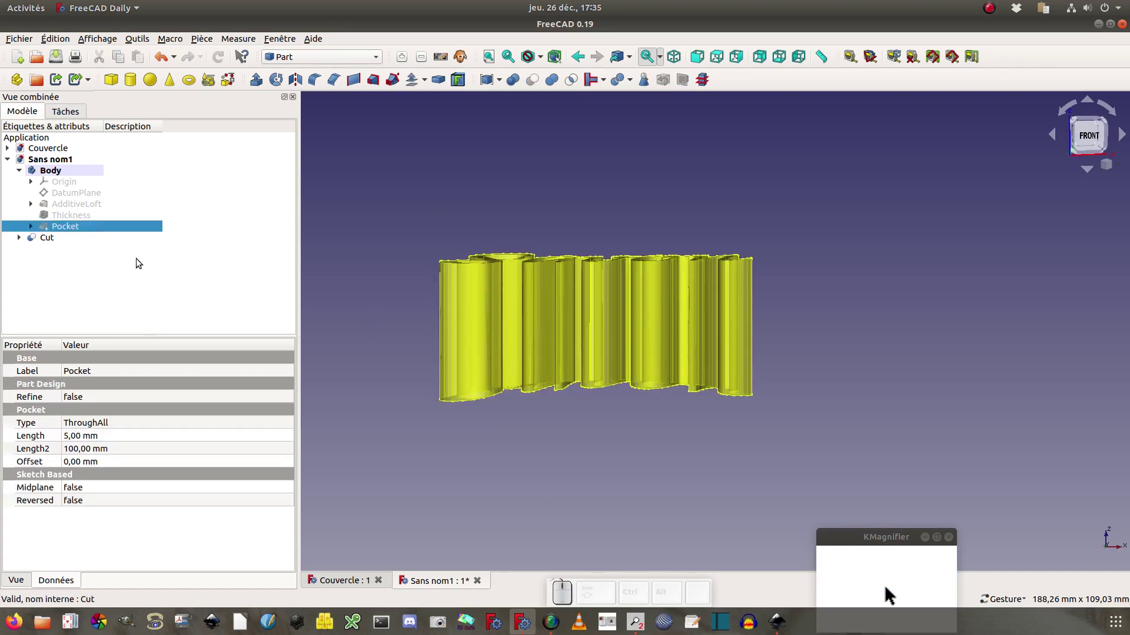
pyautogui.press('space')
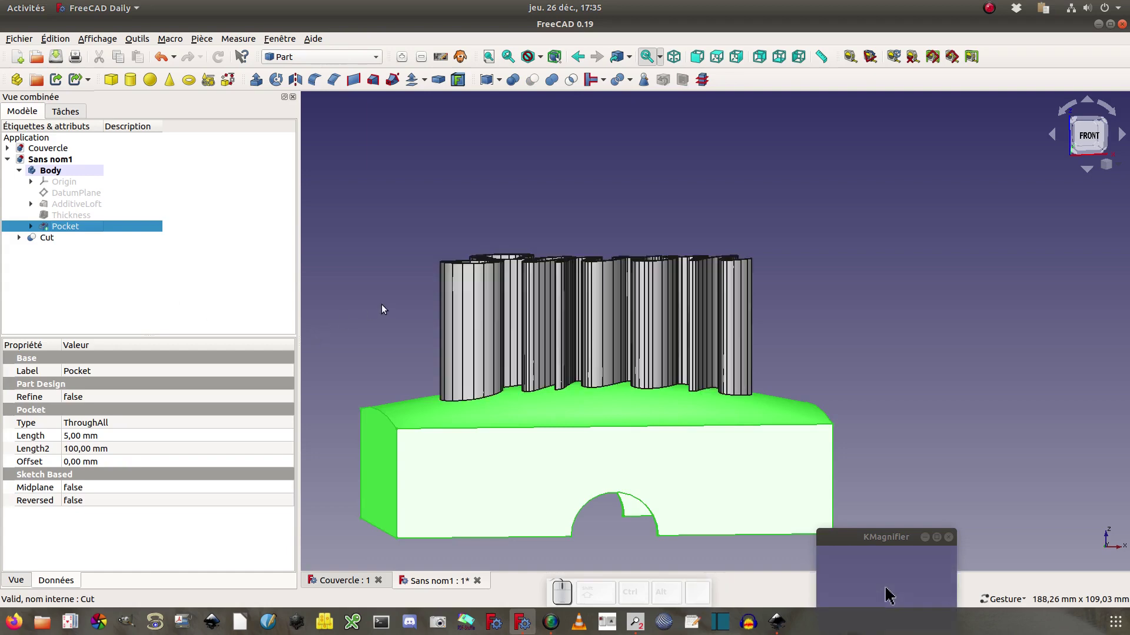
# Sink the cut "Savon" text into the cover by setting its Z translation to -1 mm, and confirm the placement.
pyautogui.click(55, 238)
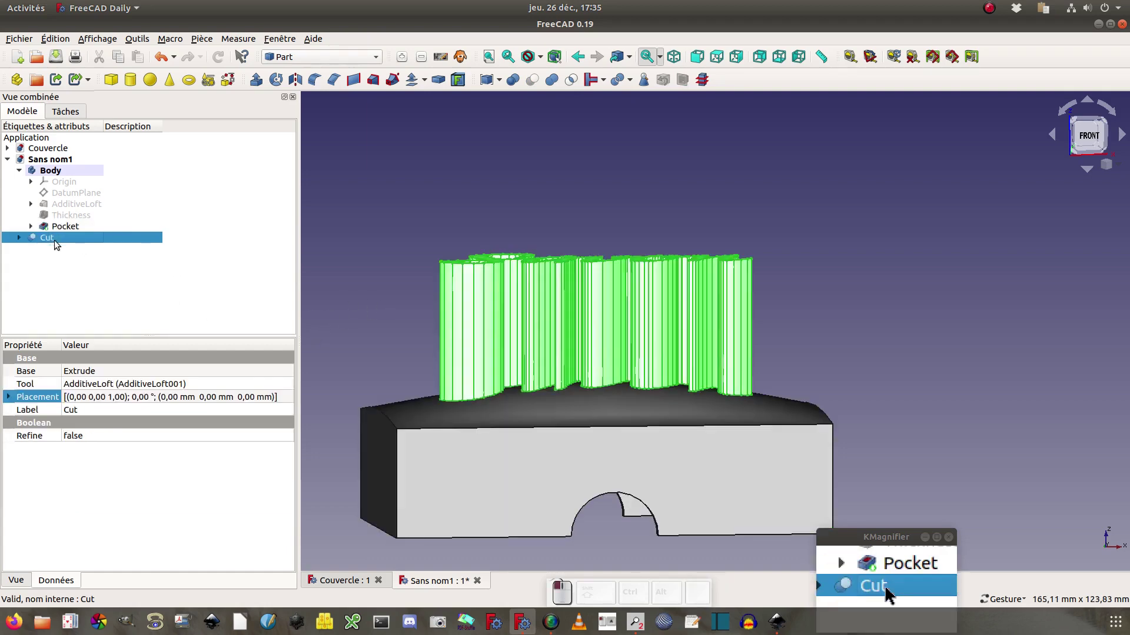
pyautogui.click(285, 398)
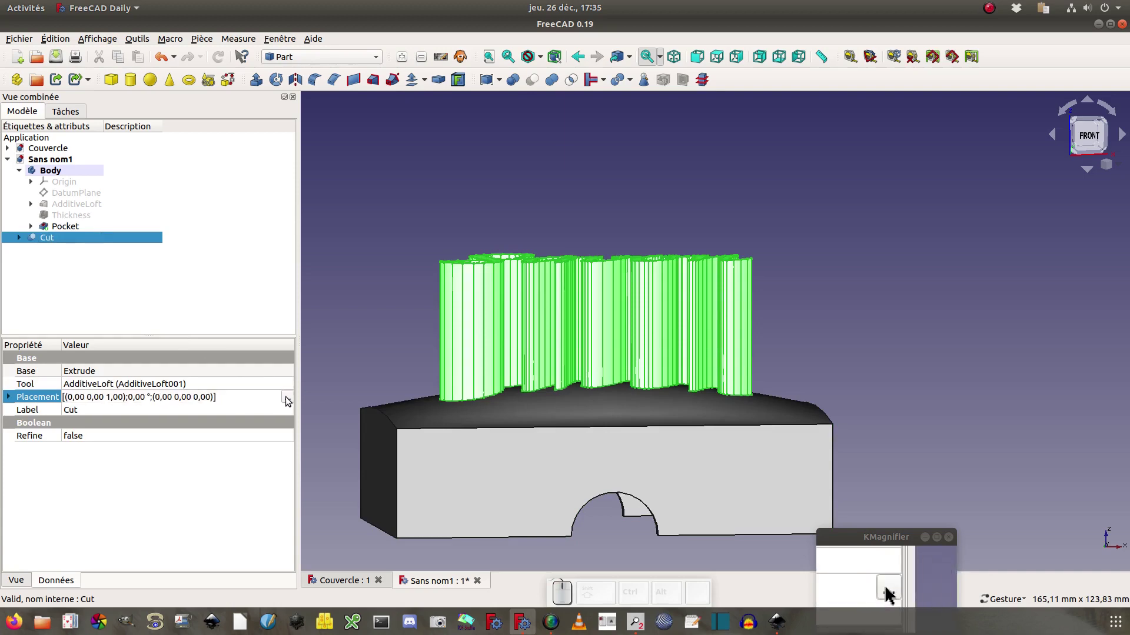
pyautogui.click(287, 400)
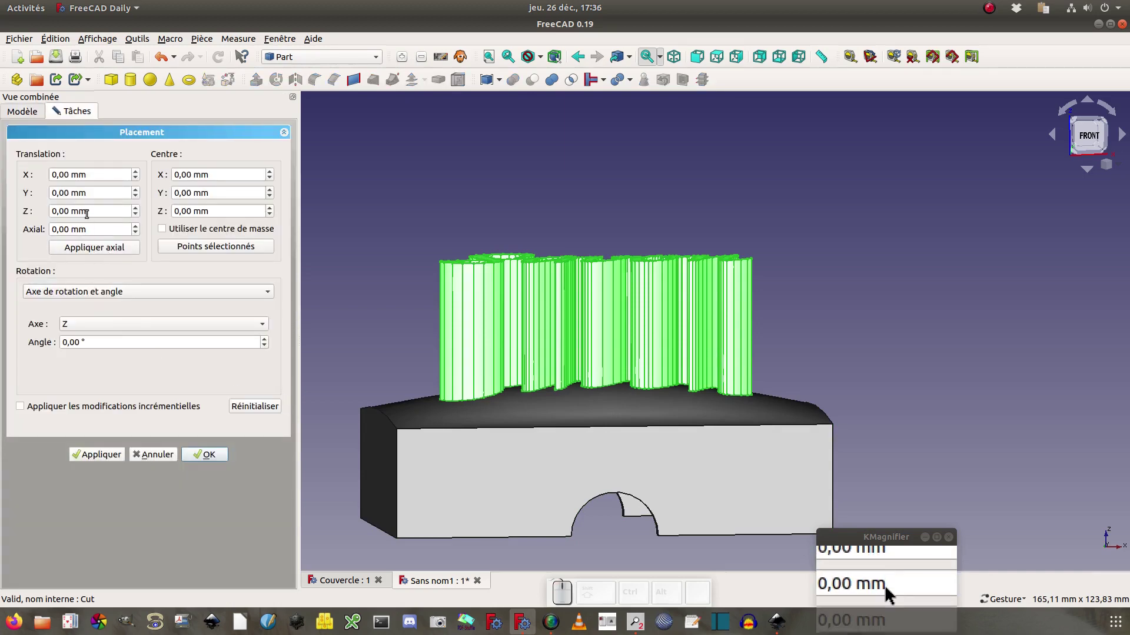
pyautogui.scroll(-1, 86, 211)
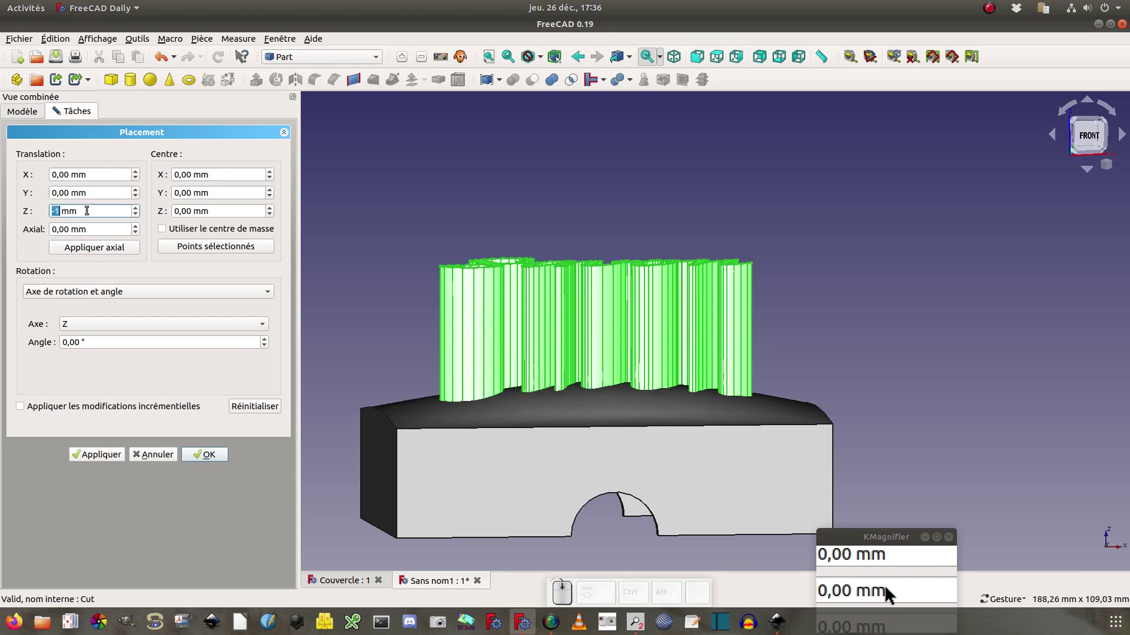
pyautogui.click(202, 456)
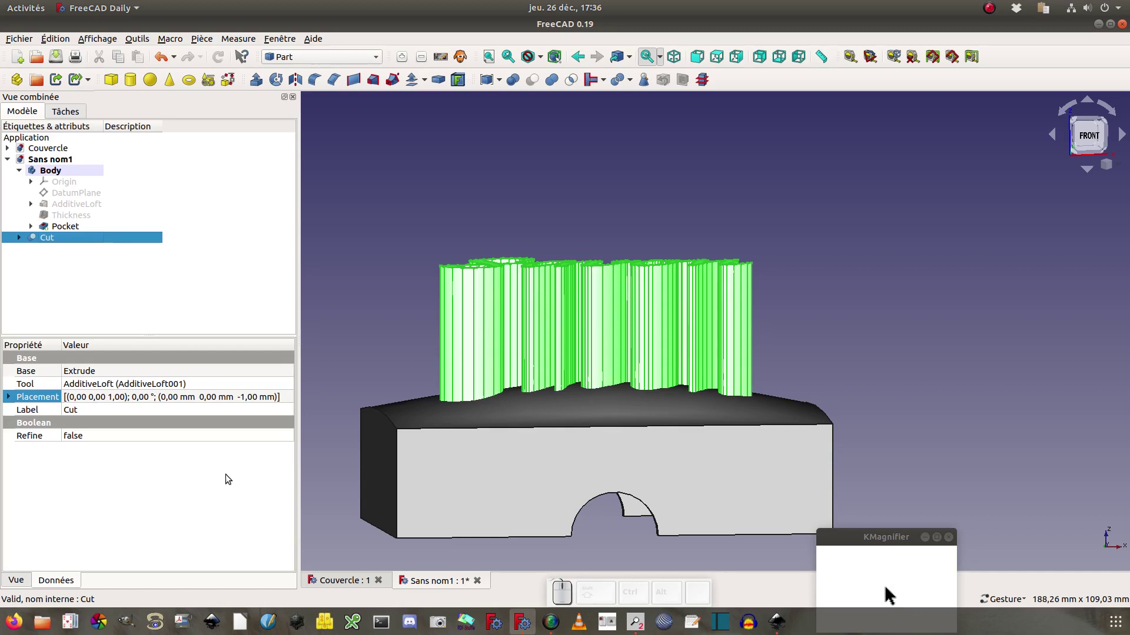
# Subtract the lowered "Savon" cut from the cover's Pocket with a Boolean cut to engrave the lettering.
pyautogui.click(66, 226)
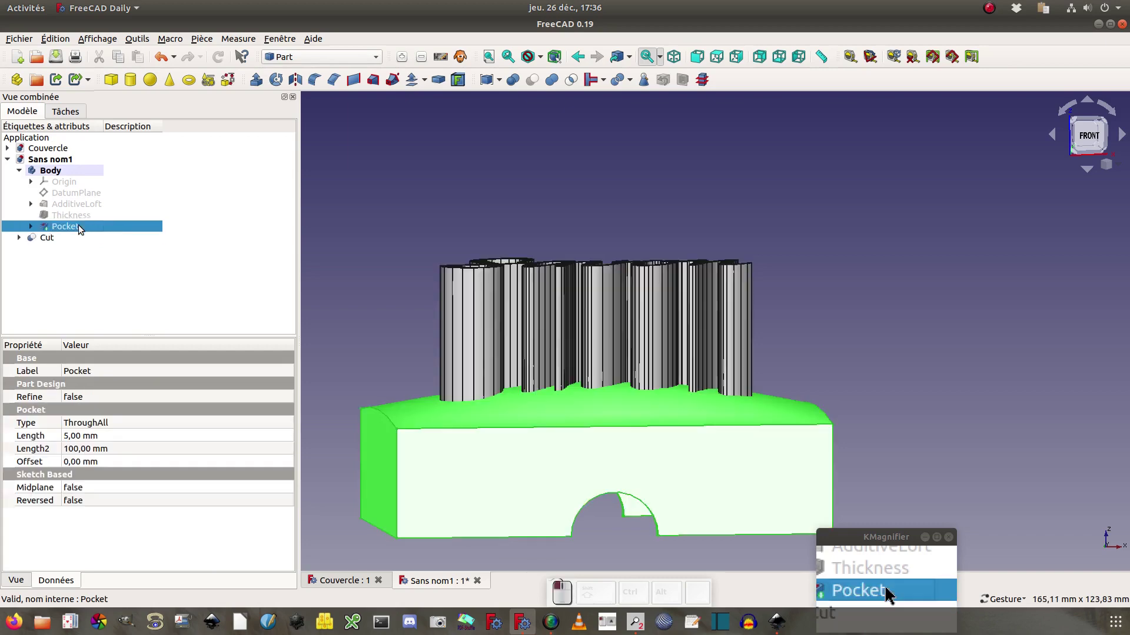
pyautogui.keyDown('ctrl'); pyautogui.click(47, 238); pyautogui.keyUp('ctrl')
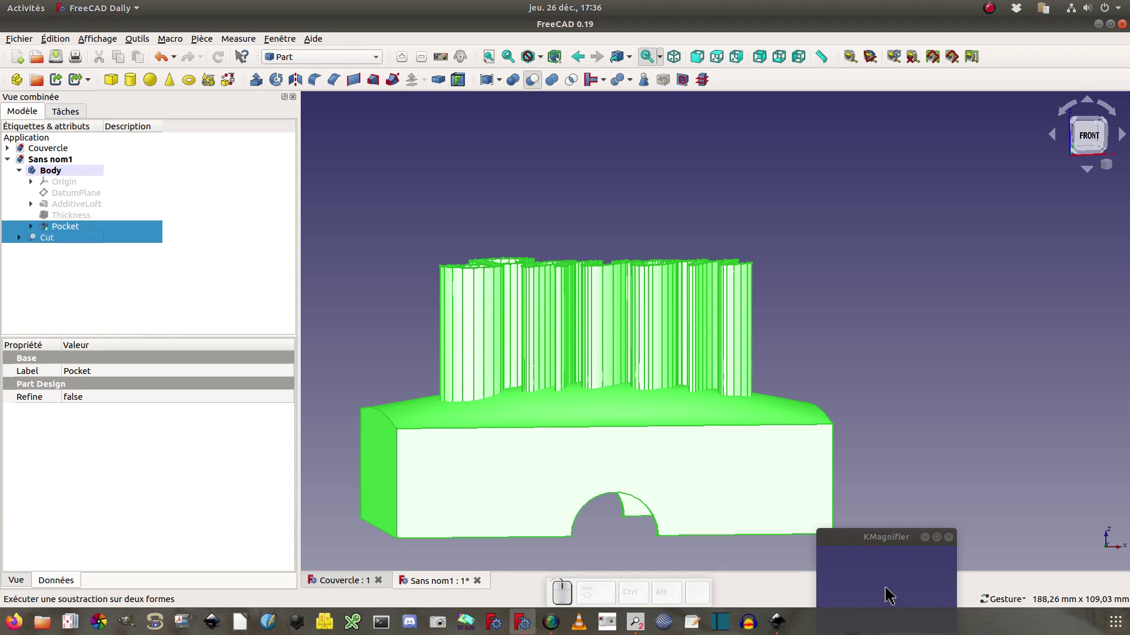
pyautogui.click(532, 80)
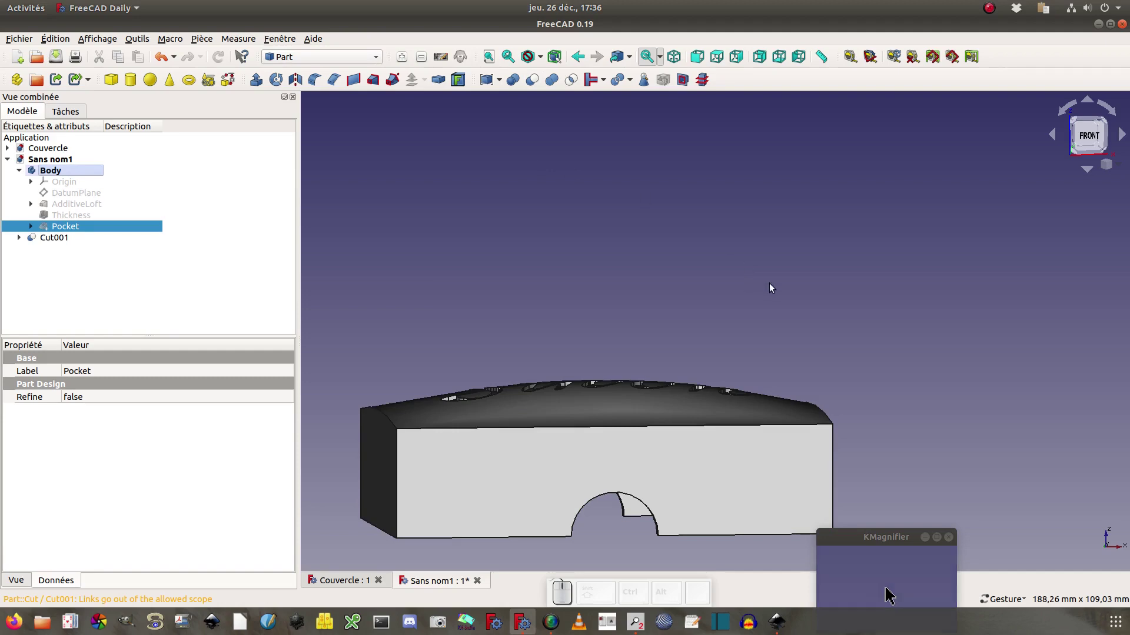
# Inspect the engraved cover from the front and underneath, and show the model in wireframe.
pyautogui.moveTo(769, 284); pyautogui.dragTo(857, 212, button='right')
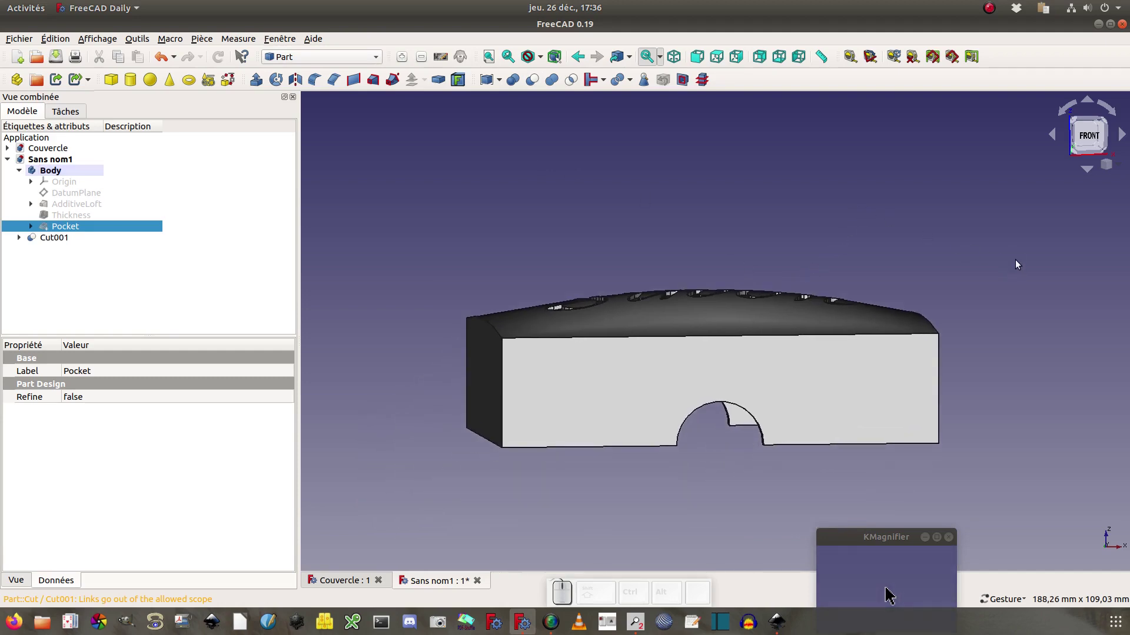
pyautogui.moveTo(1015, 260); pyautogui.dragTo(981, 183)
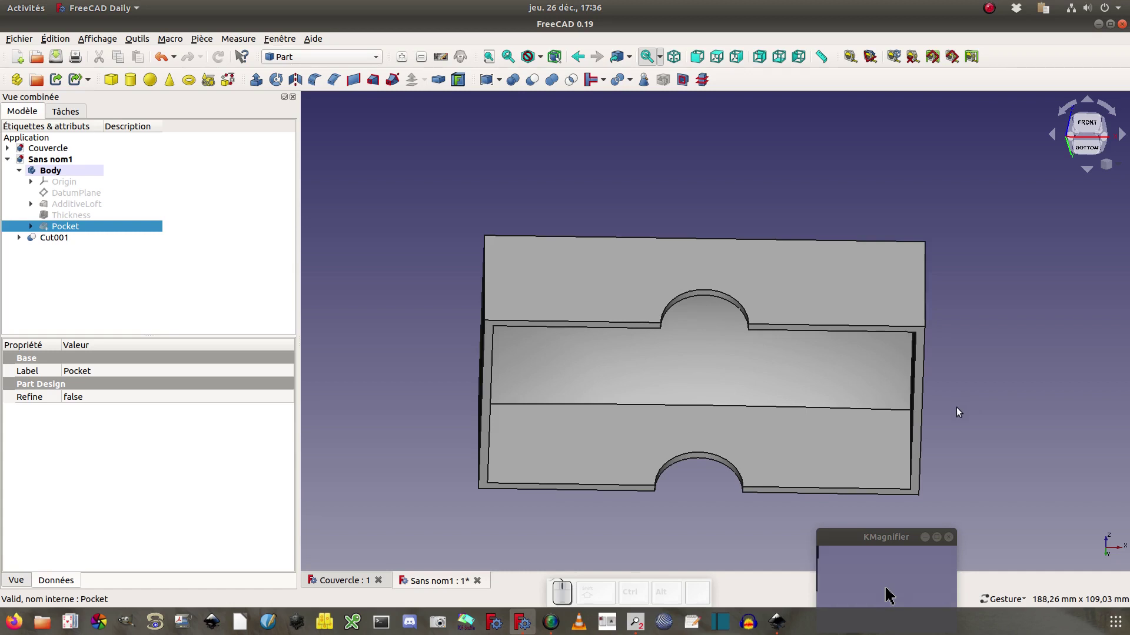
pyautogui.moveTo(955, 407); pyautogui.dragTo(983, 396)
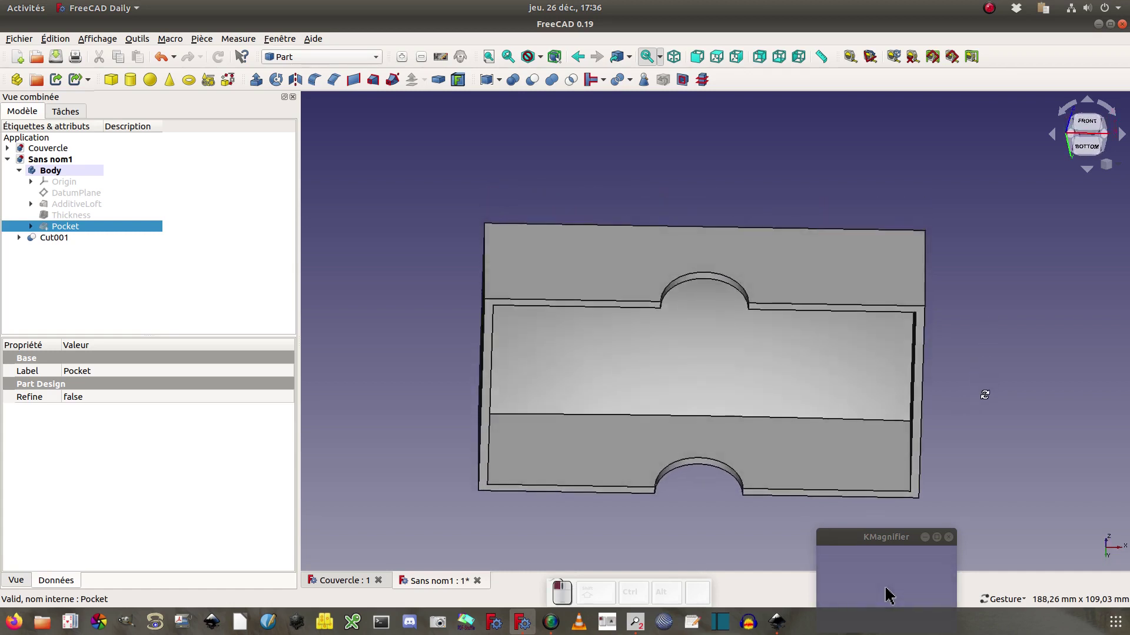
pyautogui.click(540, 57)
pyautogui.click(547, 117)
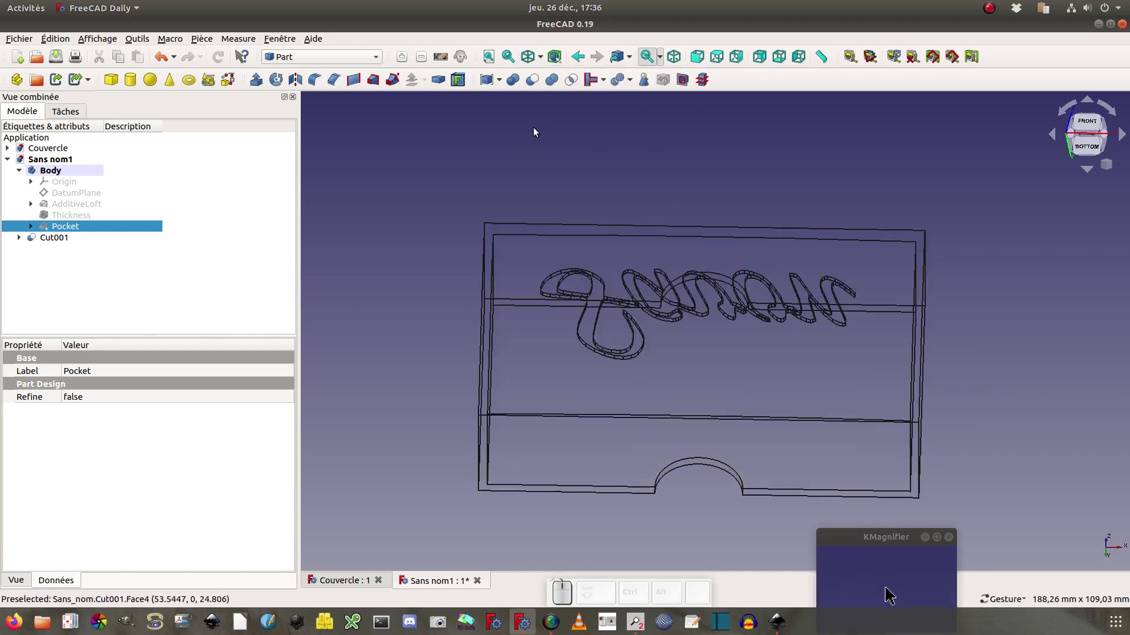
pyautogui.moveTo(383, 276)
pyautogui.mouseDown()
pyautogui.moveTo(436, 133)
pyautogui.moveTo(411, 154)
pyautogui.moveTo(386, 383)
pyautogui.moveTo(370, 148)
pyautogui.moveTo(355, 133)
pyautogui.mouseUp()
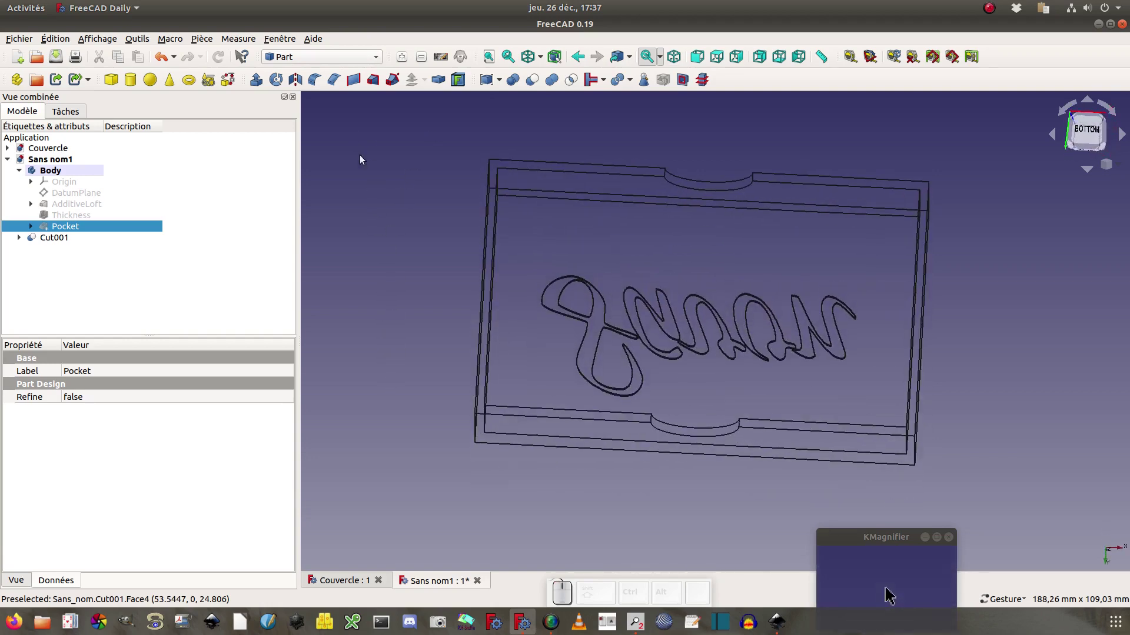
# Fillet the cover's eight interior edges, four around the inner dome and four vertical corners, with a constant 1 mm radius.
pyautogui.click(584, 201)
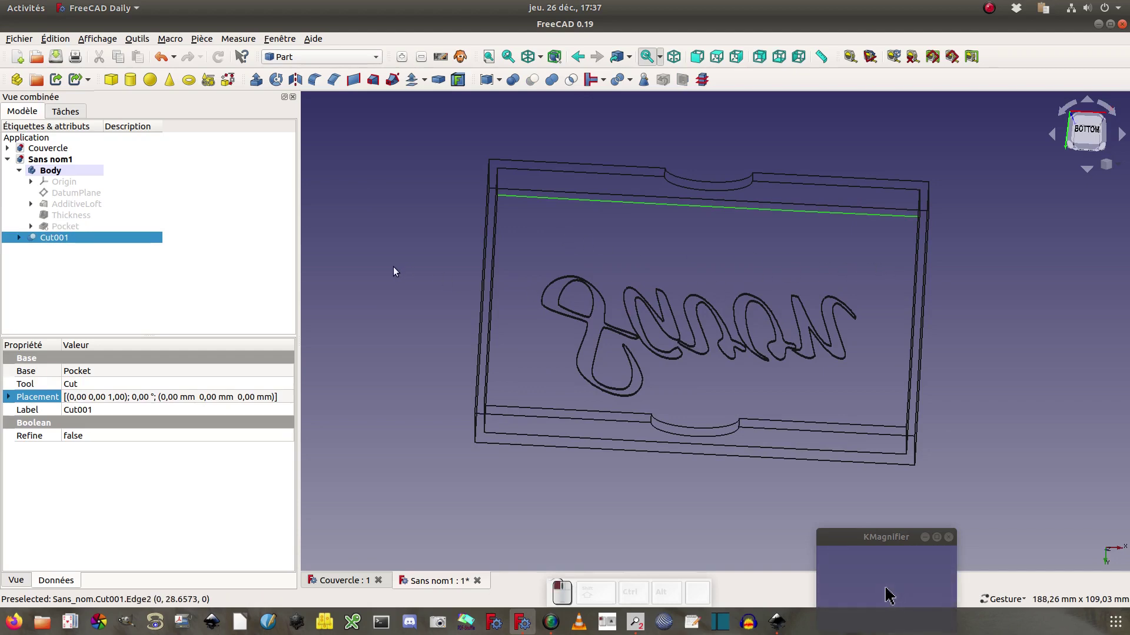
pyautogui.moveTo(393, 272); pyautogui.dragTo(524, 231)
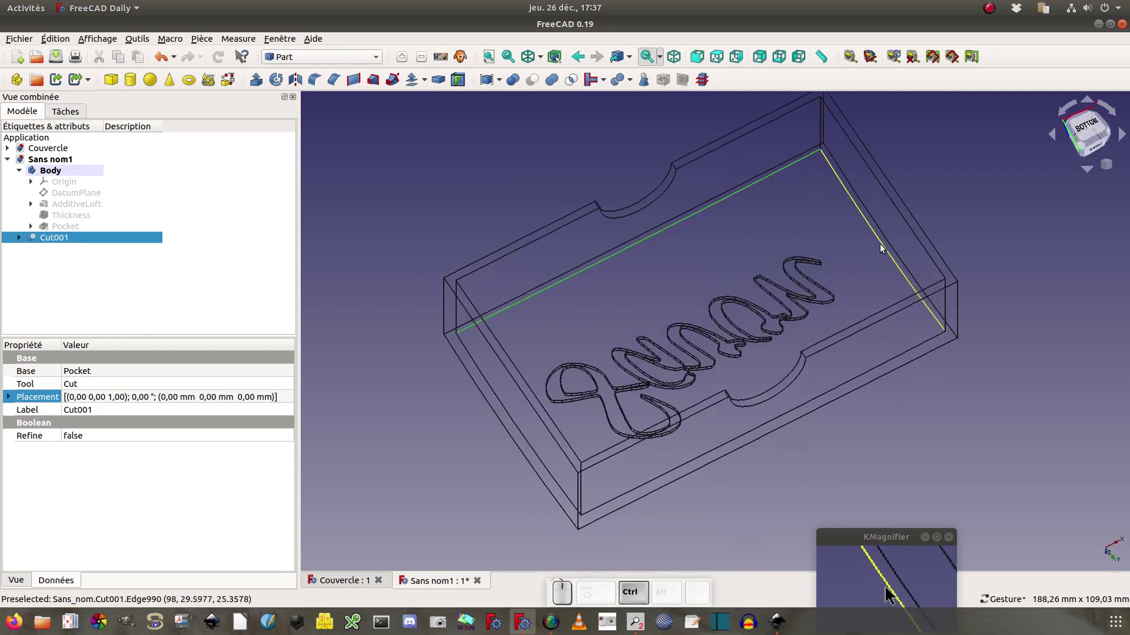
pyautogui.keyDown('ctrl'); pyautogui.click(819, 148); pyautogui.keyUp('ctrl')
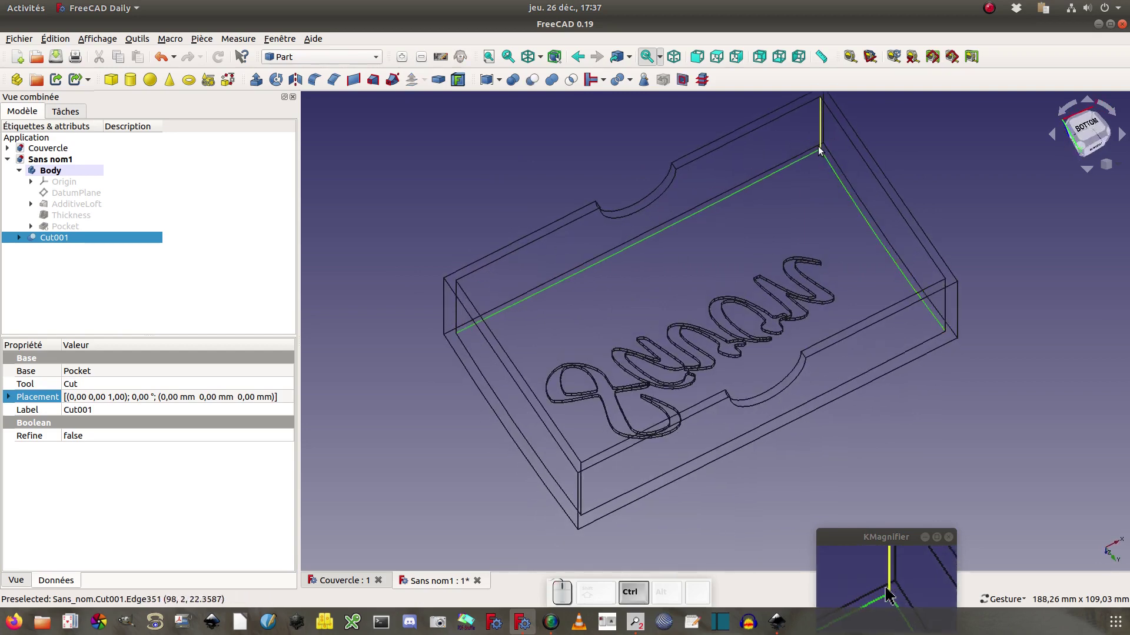
pyautogui.keyDown('ctrl'); pyautogui.click(820, 126); pyautogui.keyUp('ctrl')
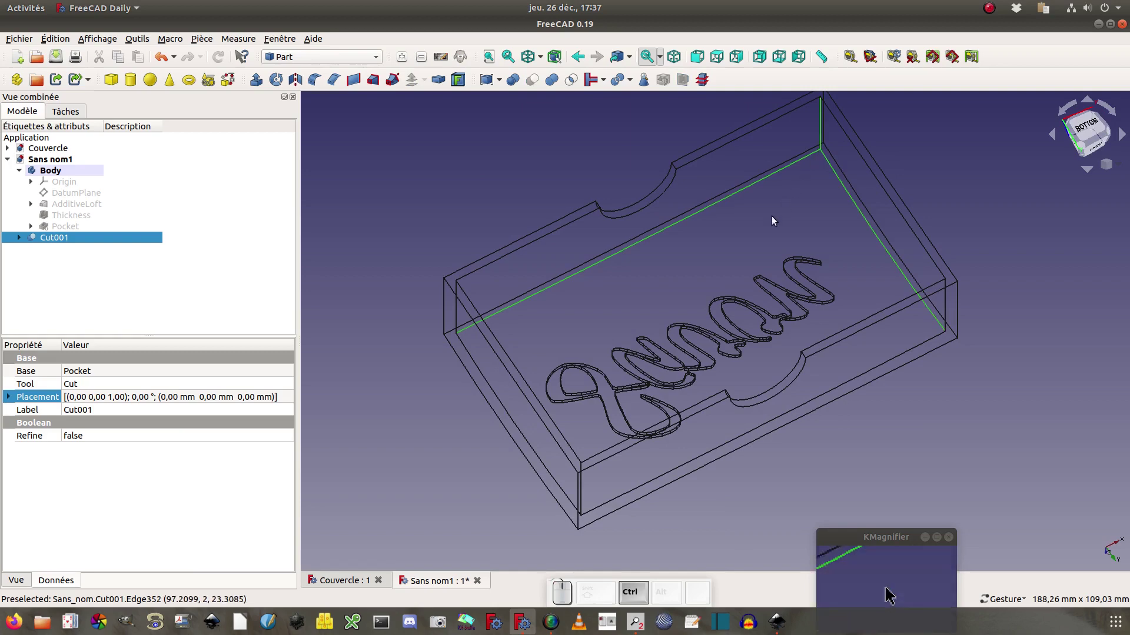
pyautogui.keyDown('ctrl'); pyautogui.click(456, 319); pyautogui.keyUp('ctrl')
pyautogui.keyDown('ctrl'); pyautogui.click(461, 345); pyautogui.keyUp('ctrl')
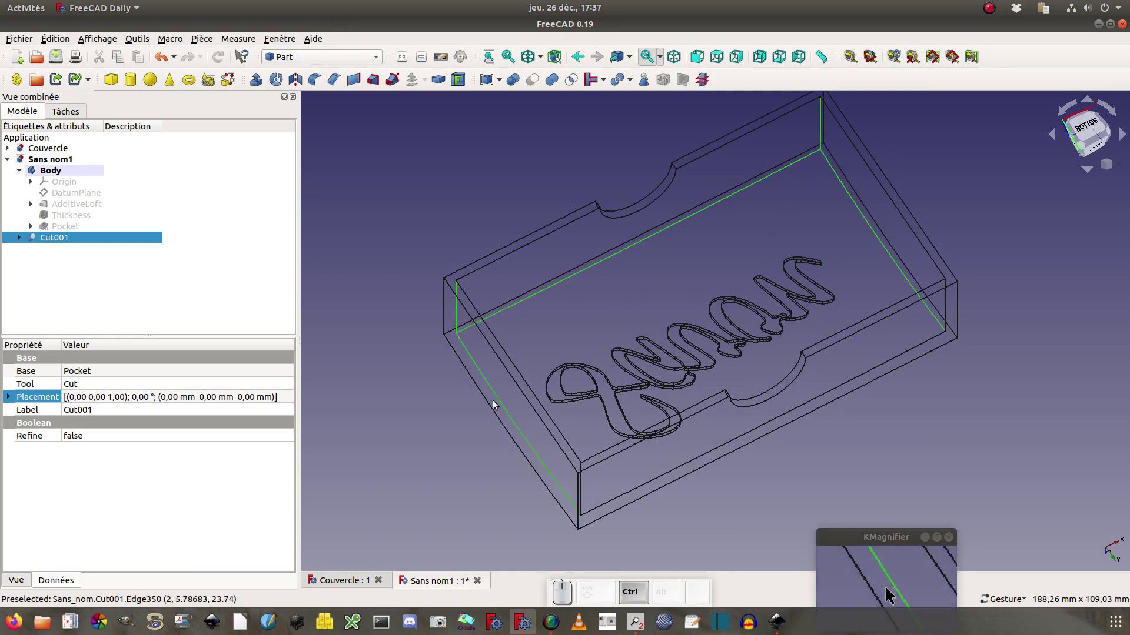
pyautogui.keyDown('ctrl'); pyautogui.click(604, 504); pyautogui.keyUp('ctrl')
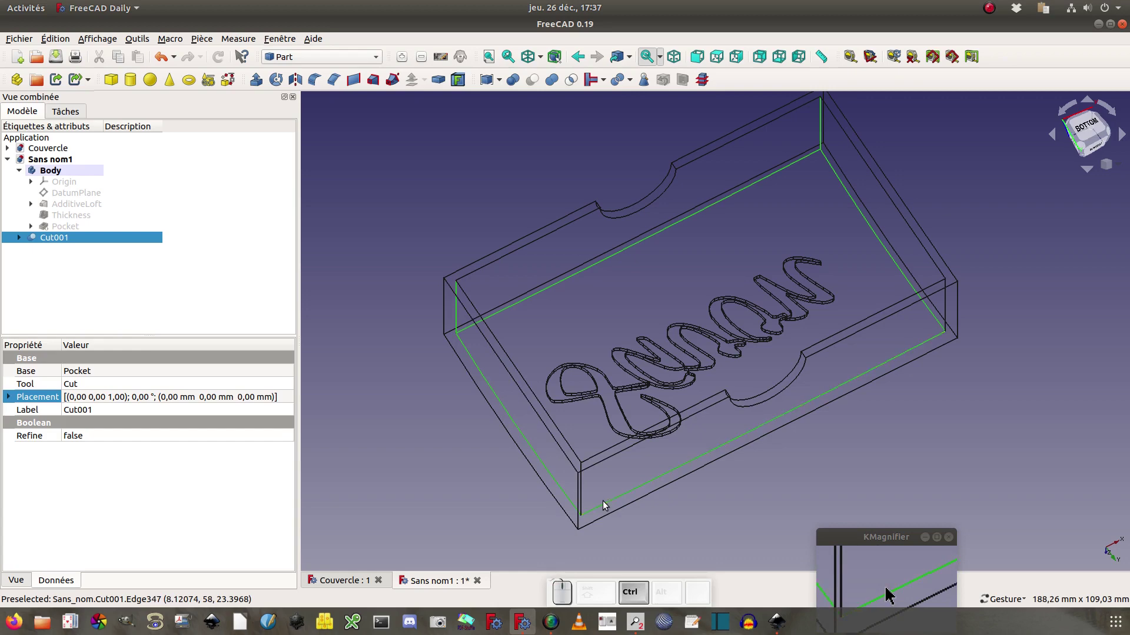
pyautogui.keyDown('ctrl'); pyautogui.click(944, 318); pyautogui.keyUp('ctrl')
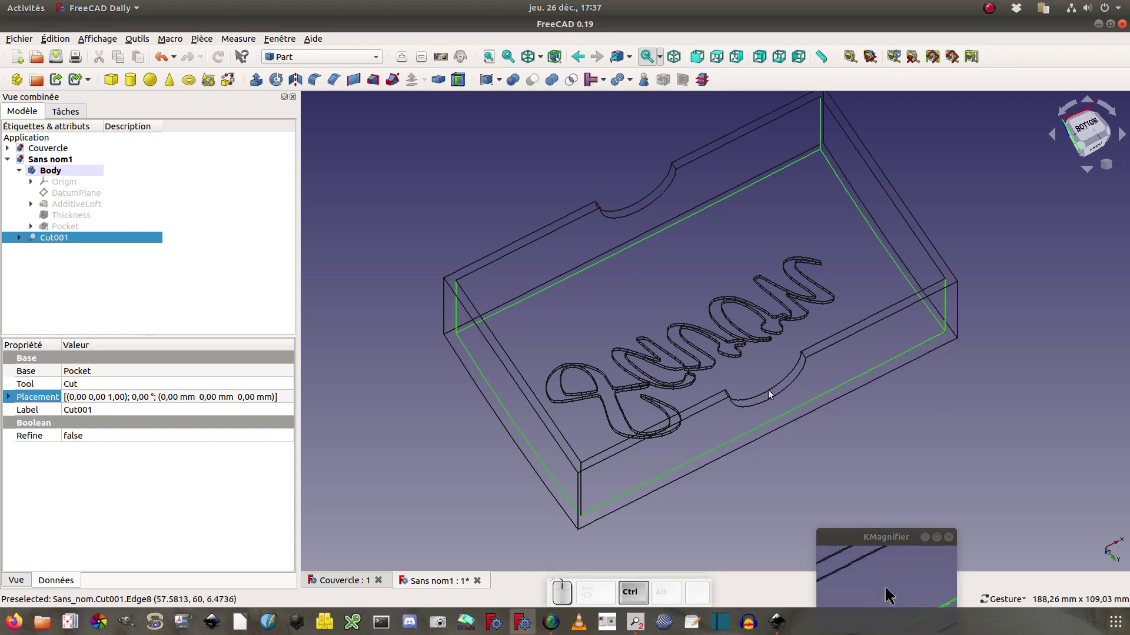
pyautogui.keyDown('ctrl'); pyautogui.click(582, 494); pyautogui.keyUp('ctrl')
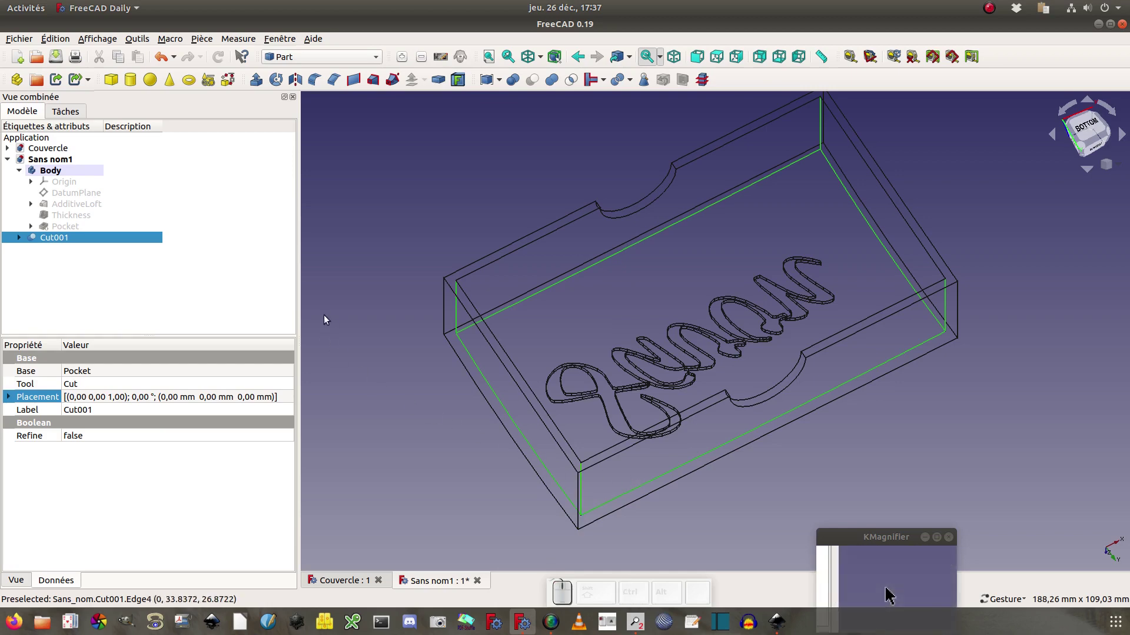
pyautogui.click(313, 83)
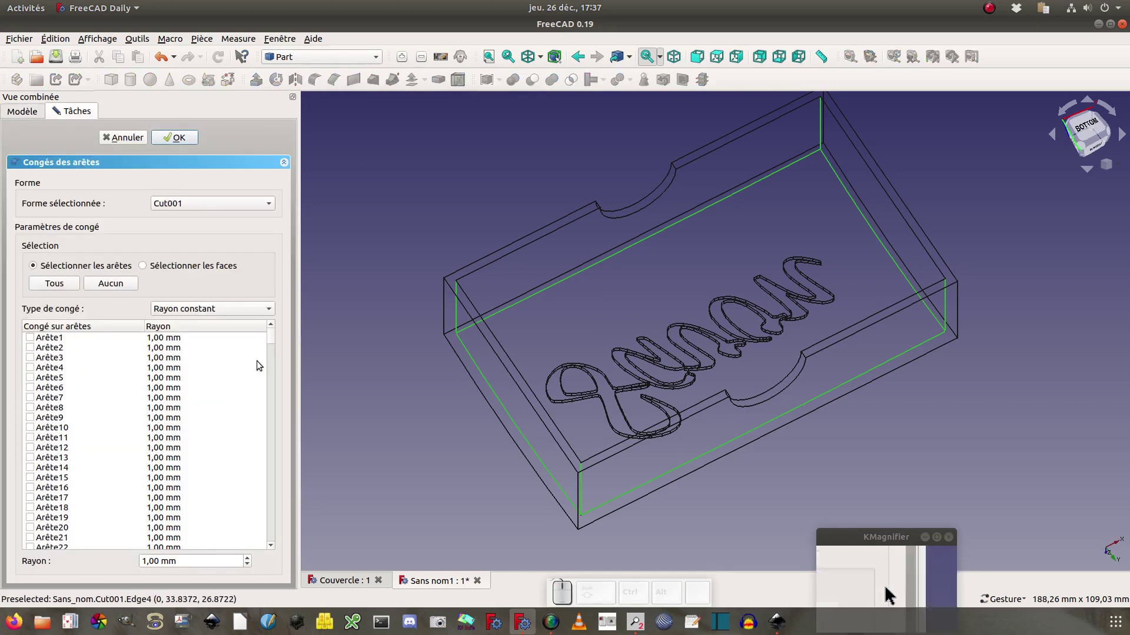
pyautogui.click(266, 404)
pyautogui.scroll(-20, 266, 404)
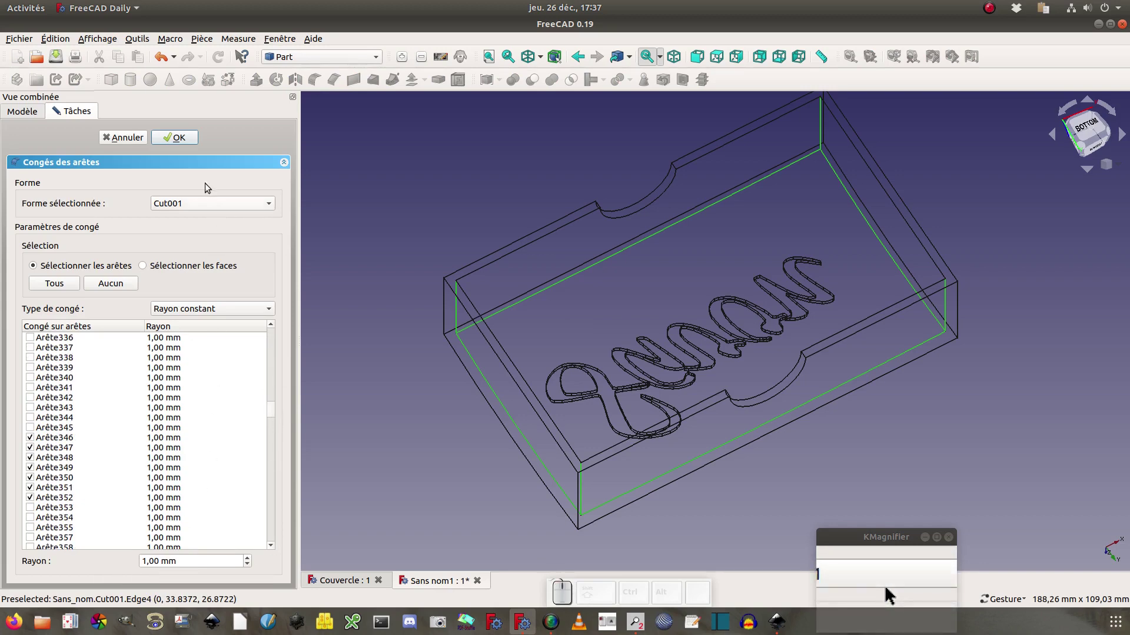
pyautogui.click(180, 139)
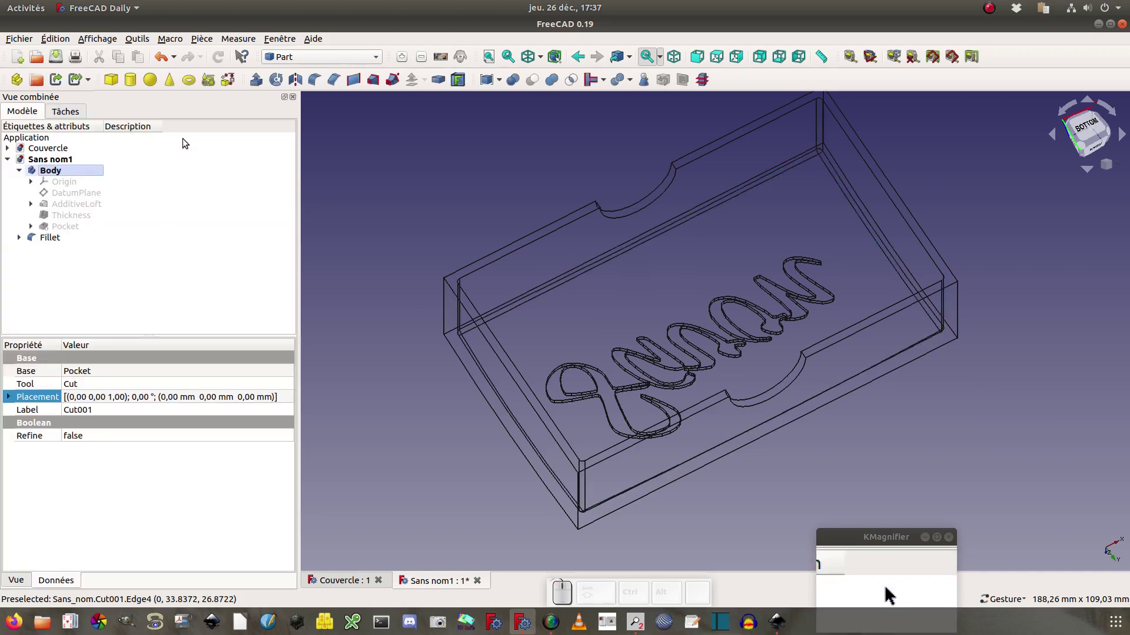
# Restore the normal display mode and examine the filleted interior and the engraved top of the cover.
pyautogui.click(539, 58)
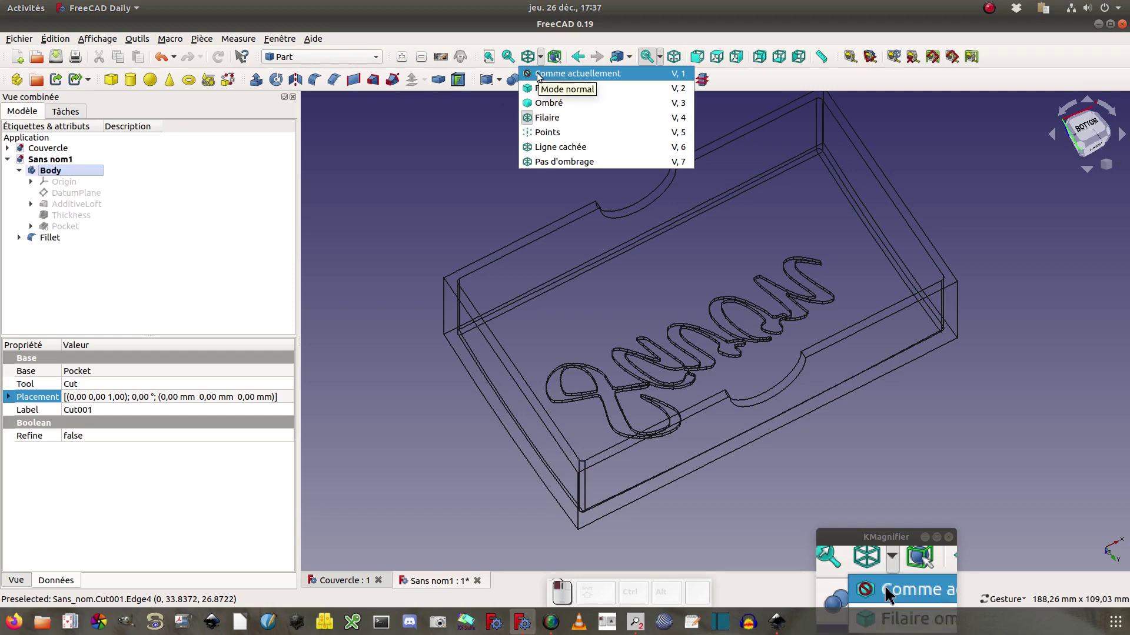
pyautogui.click(538, 73)
pyautogui.moveTo(405, 402); pyautogui.dragTo(347, 532)
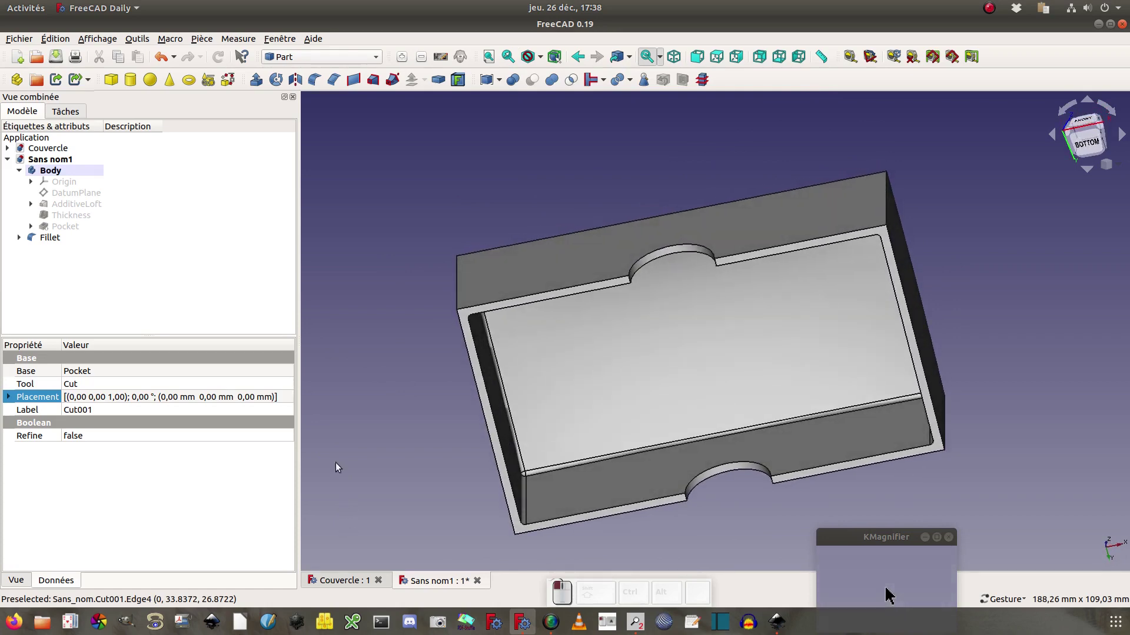
pyautogui.moveTo(437, 196); pyautogui.dragTo(487, 354)
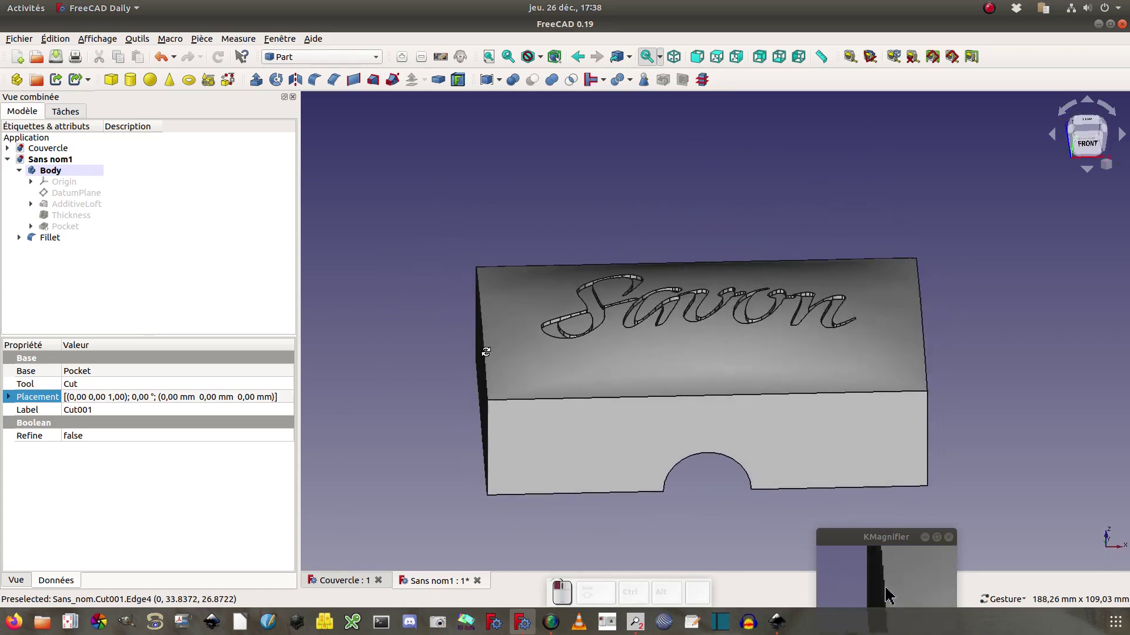
# In wireframe display, fillet the cover's eight outer edges, four around the dome and four vertical corners, with a constant 4 mm radius.
pyautogui.click(541, 58)
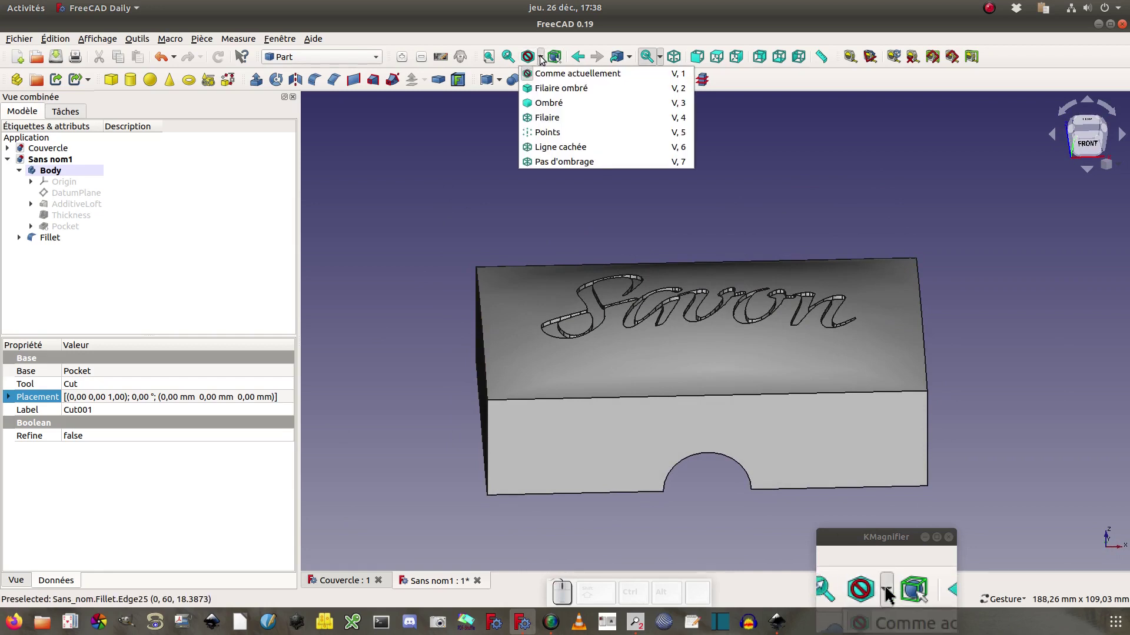
pyautogui.click(553, 117)
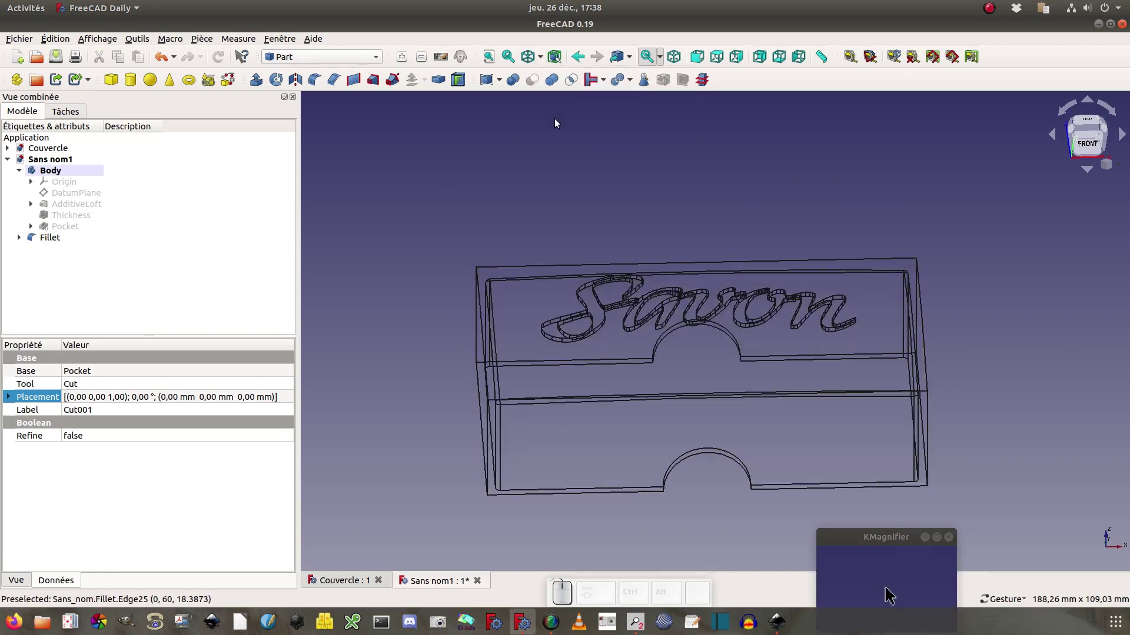
pyautogui.click(575, 269)
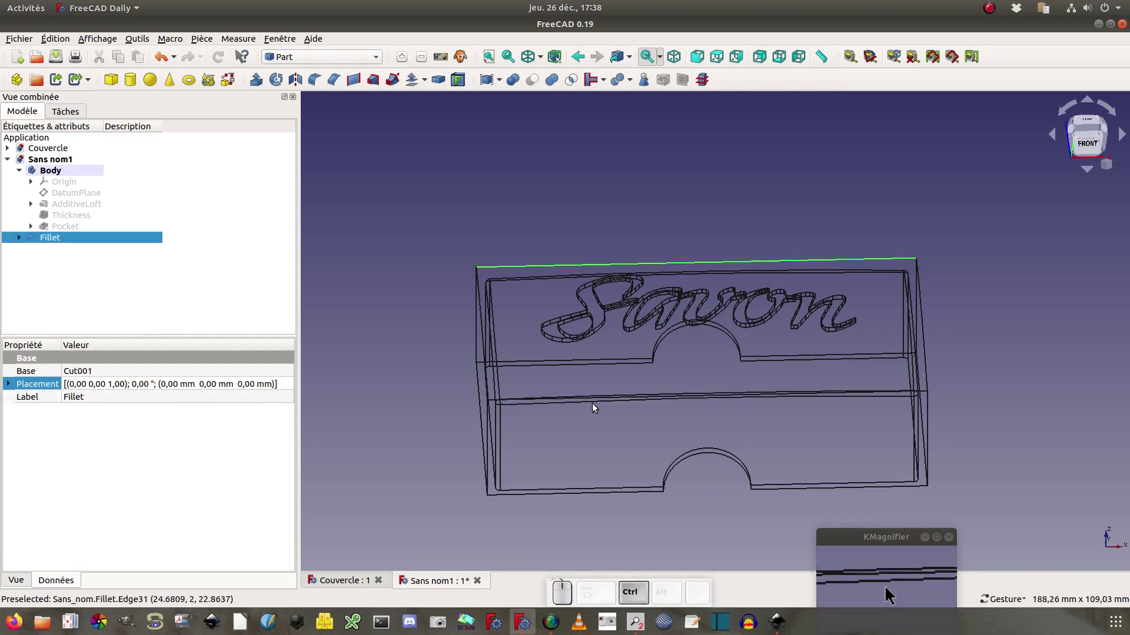
pyautogui.keyDown('ctrl'); pyautogui.click(477, 324); pyautogui.keyUp('ctrl')
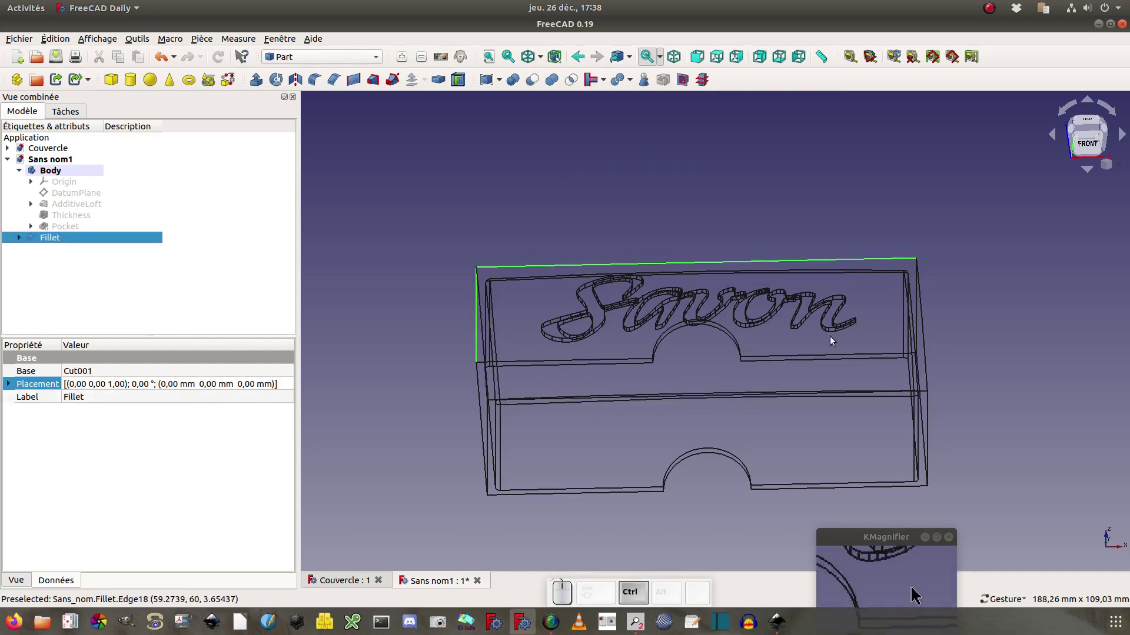
pyautogui.moveTo(1034, 387); pyautogui.dragTo(972, 411)
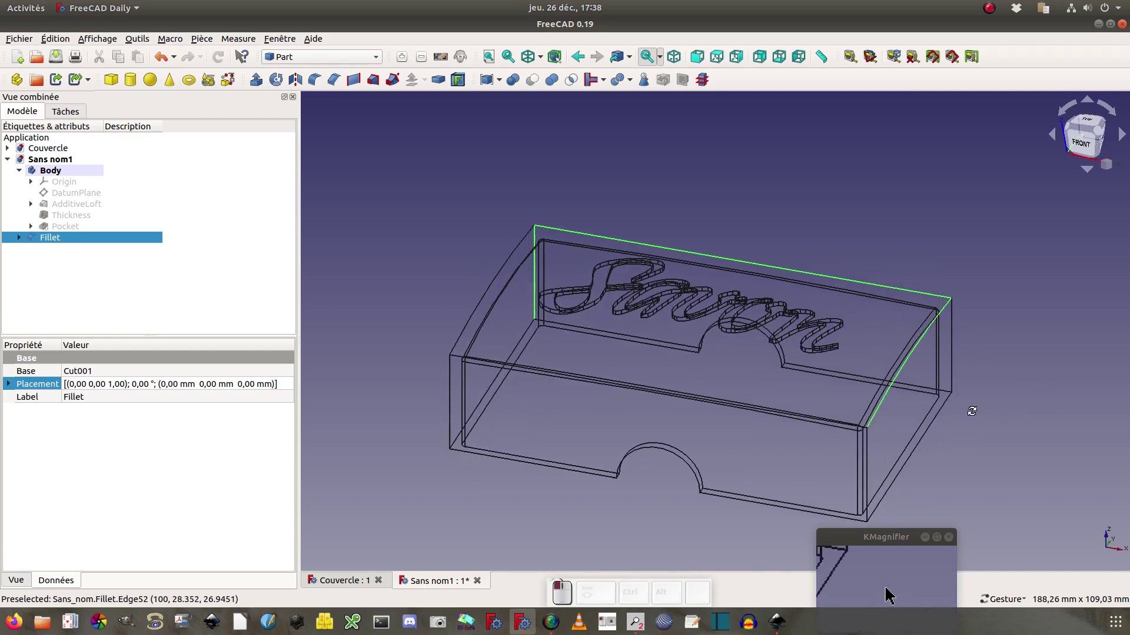
pyautogui.keyDown('ctrl'); pyautogui.click(949, 366); pyautogui.keyUp('ctrl')
pyautogui.keyDown('ctrl'); pyautogui.click(865, 474); pyautogui.keyUp('ctrl')
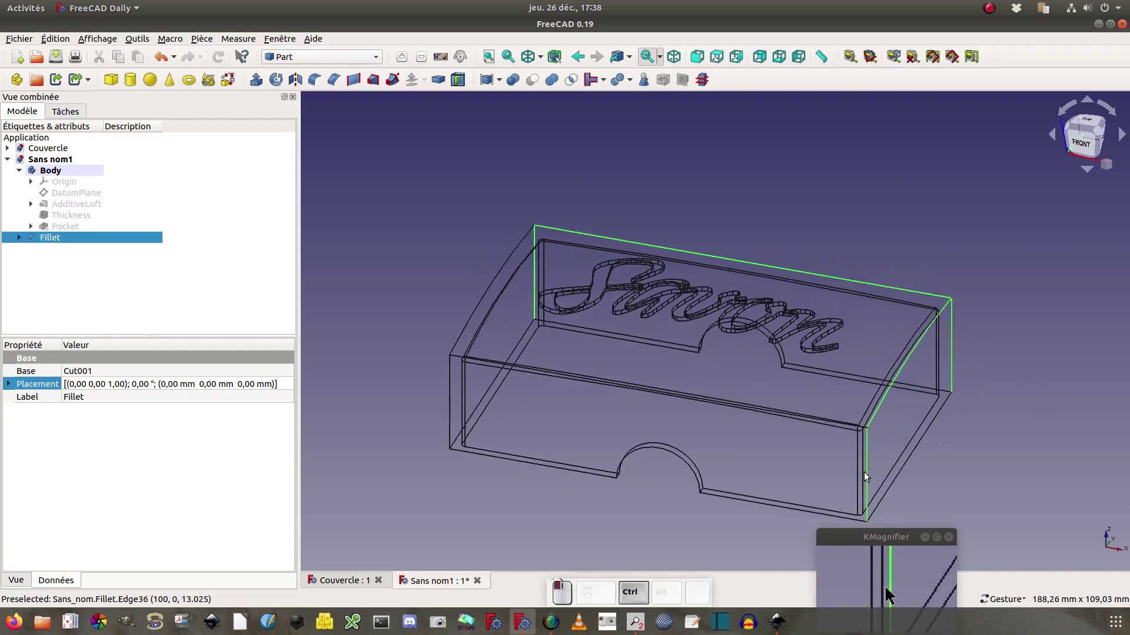
pyautogui.keyDown('ctrl'); pyautogui.click(449, 404); pyautogui.keyUp('ctrl')
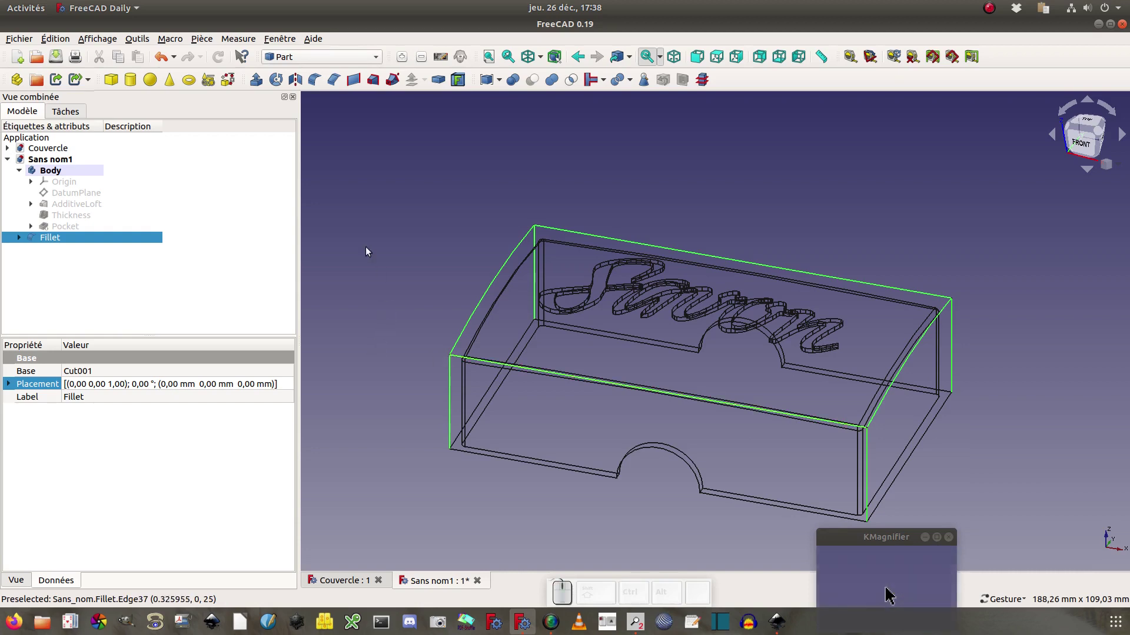
pyautogui.click(314, 80)
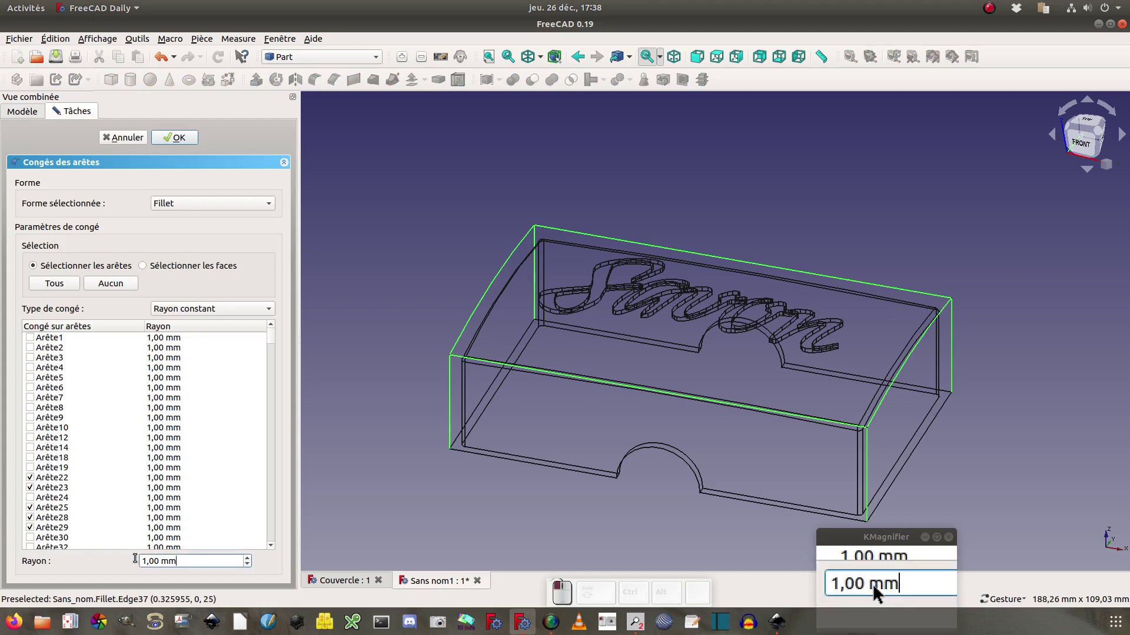
pyautogui.moveTo(180, 560); pyautogui.dragTo(106, 562)
pyautogui.write('4')
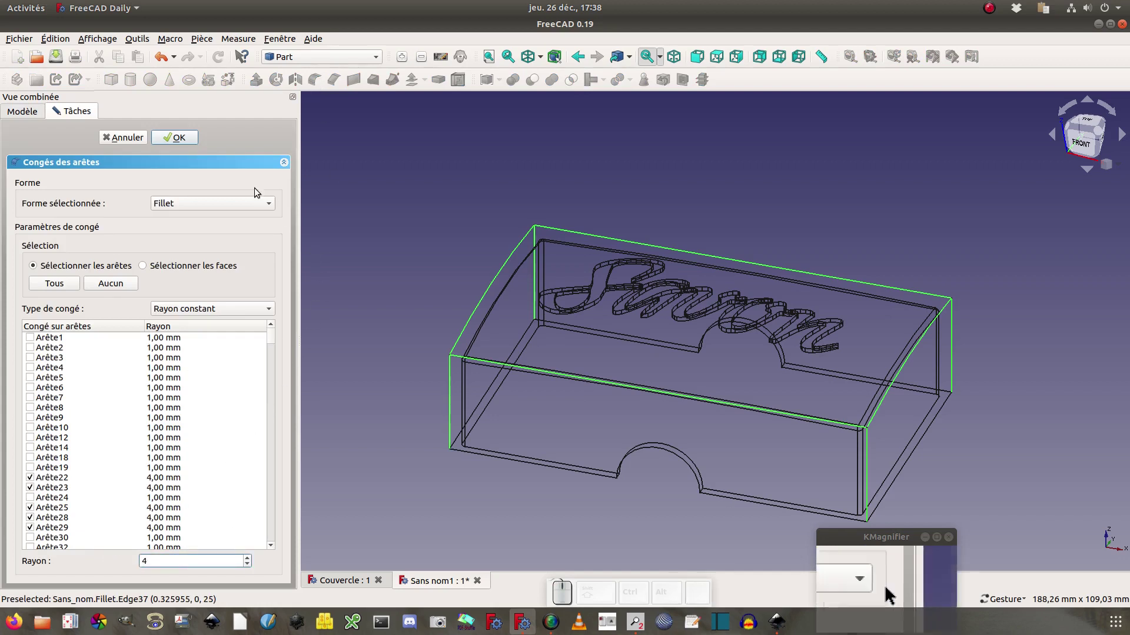
pyautogui.click(184, 144)
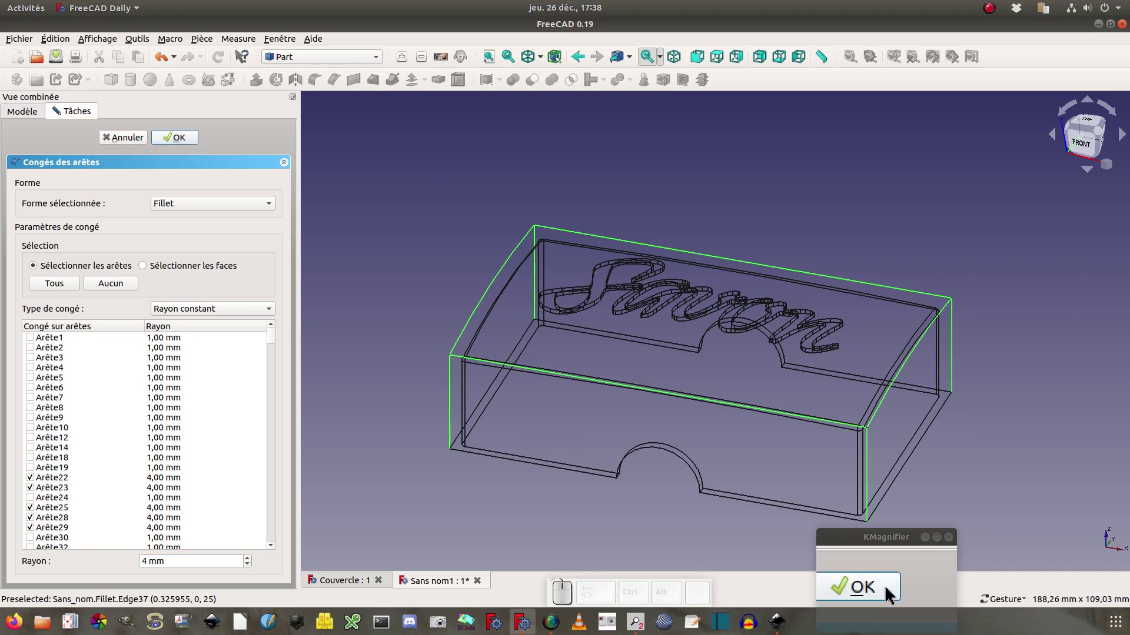
# Switch the display to shaded wireframe (Filaire ombré) and view the rounded cover from the front.
pyautogui.click(540, 57)
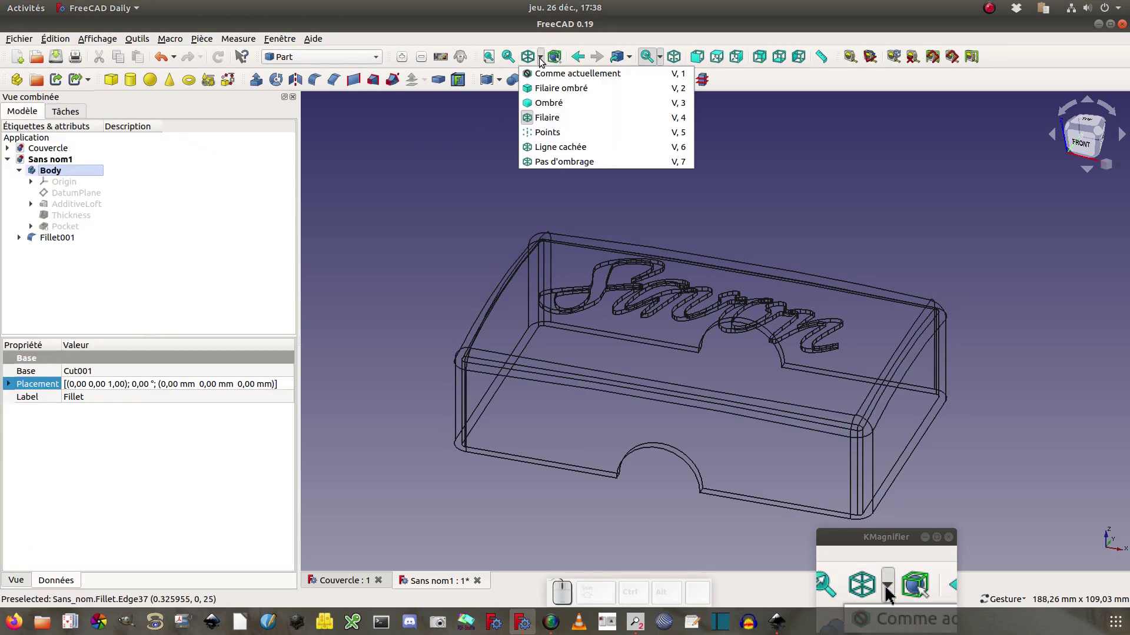
pyautogui.click(553, 88)
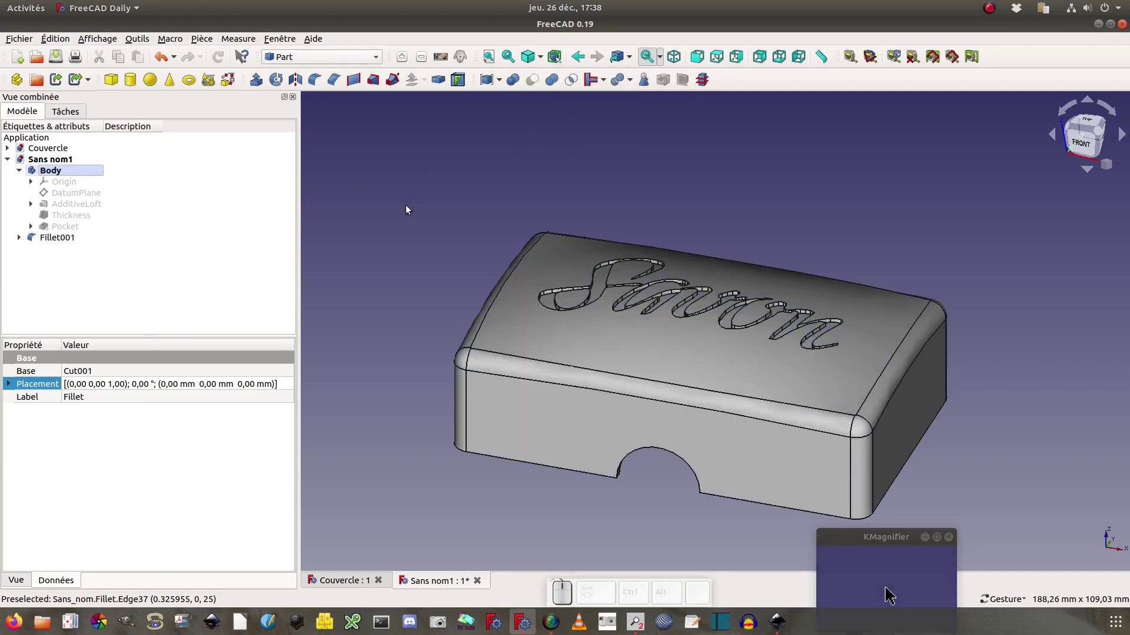
pyautogui.moveTo(405, 204); pyautogui.dragTo(507, 242)
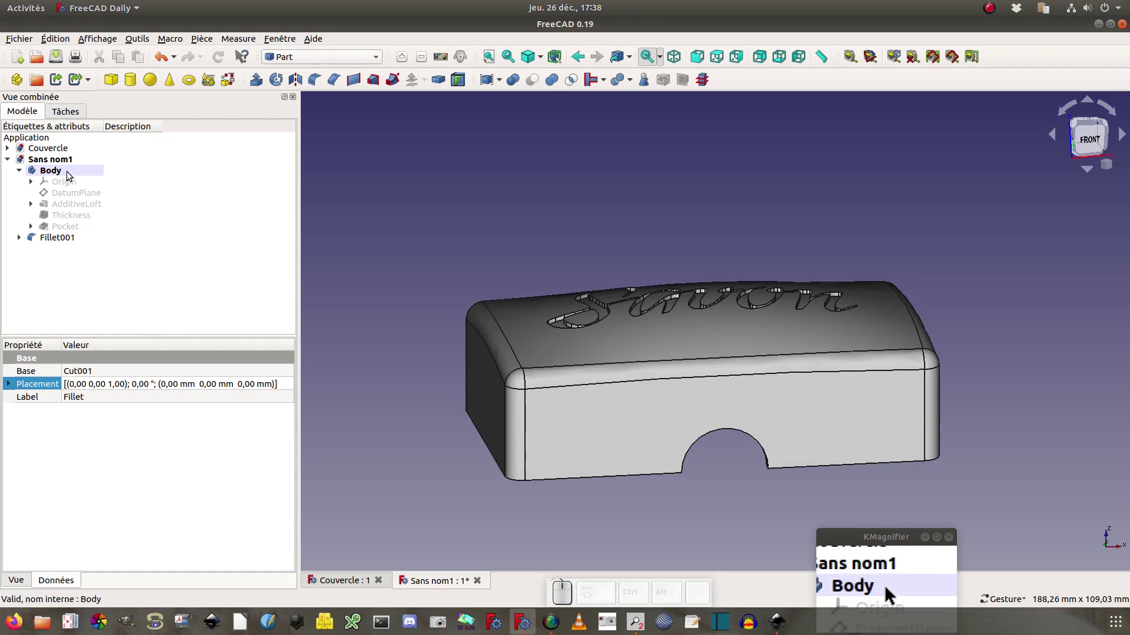
# Set the material of the filleted cover (Fillet001) to Plastique brillant in its display properties.
pyautogui.click(61, 239)
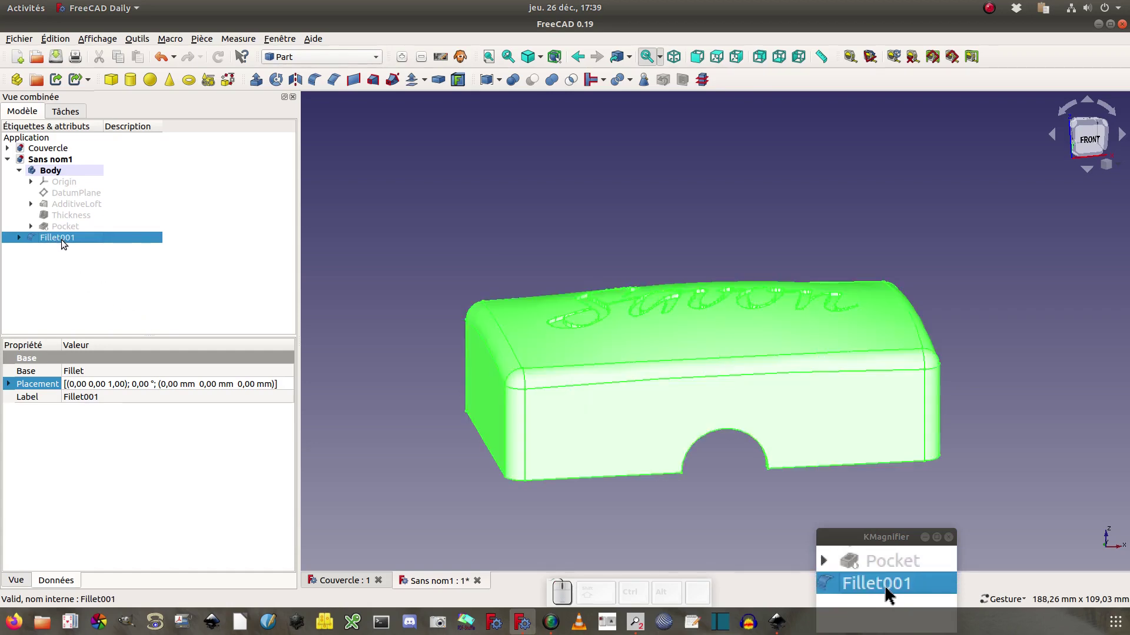
pyautogui.rightClick(63, 240)
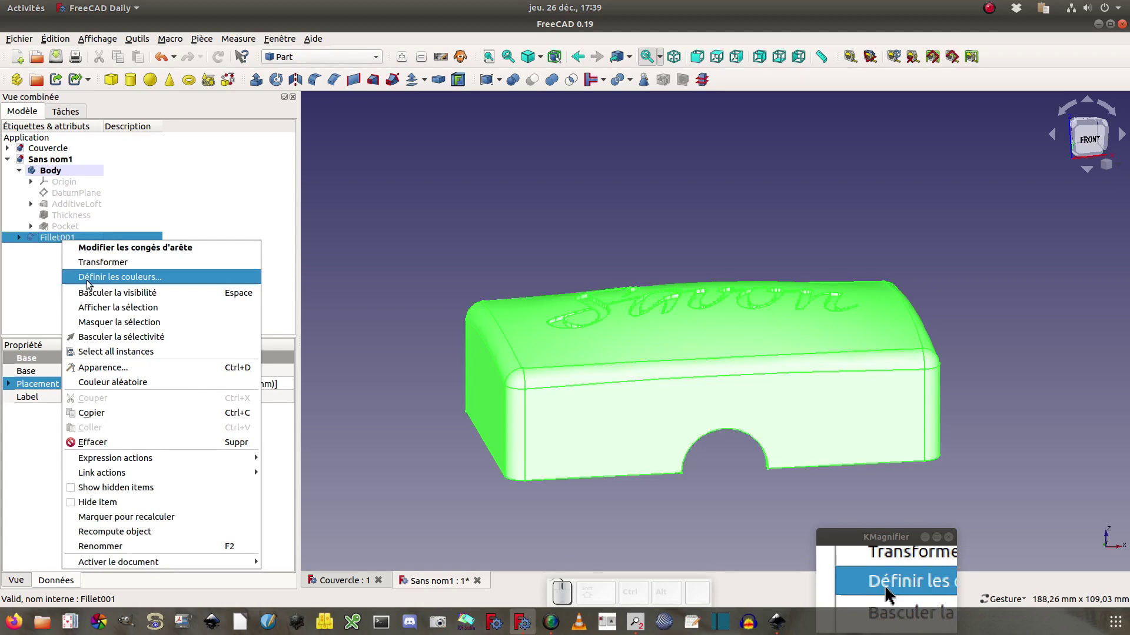
pyautogui.click(93, 370)
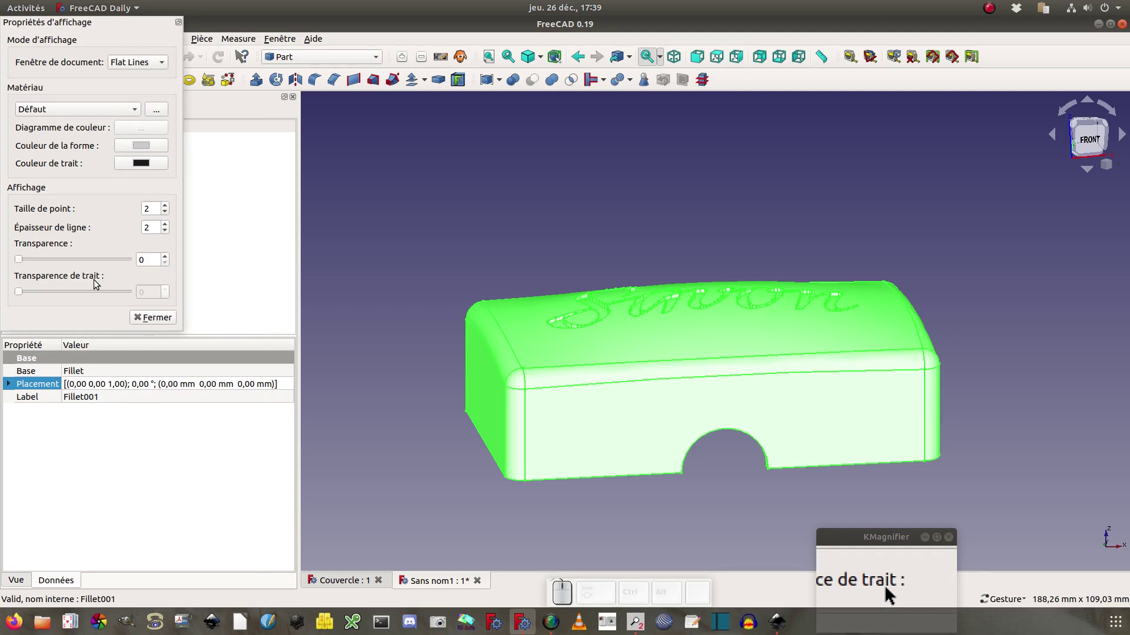
pyautogui.click(67, 111)
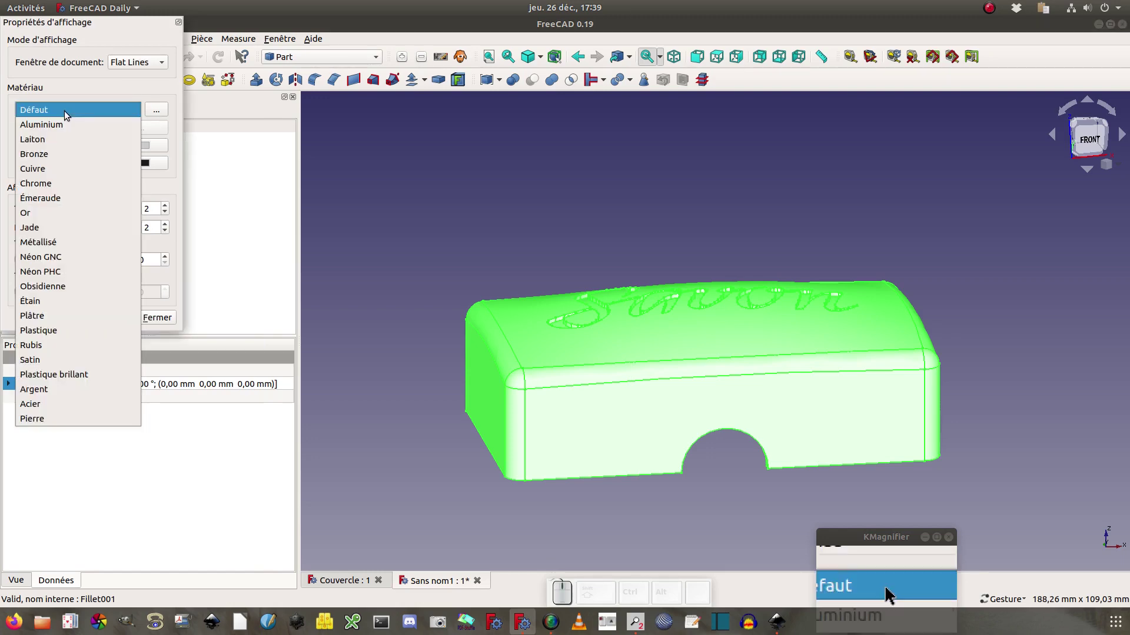
pyautogui.click(80, 375)
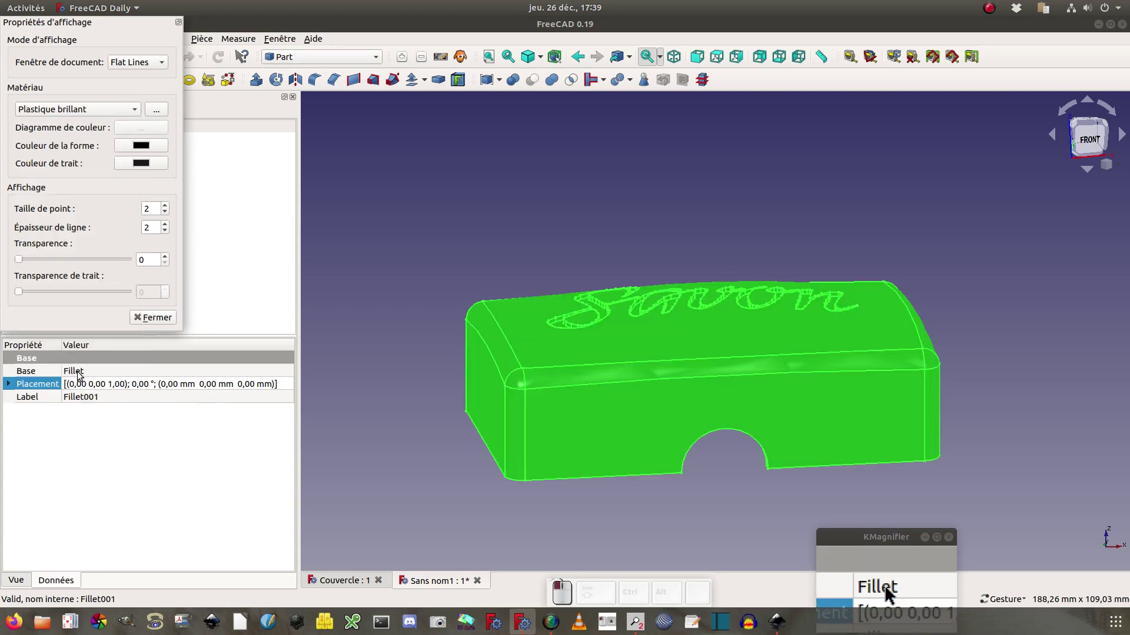
# Set the cover's shape colour to yellow, close the display properties and view the engraved top.
pyautogui.click(144, 148)
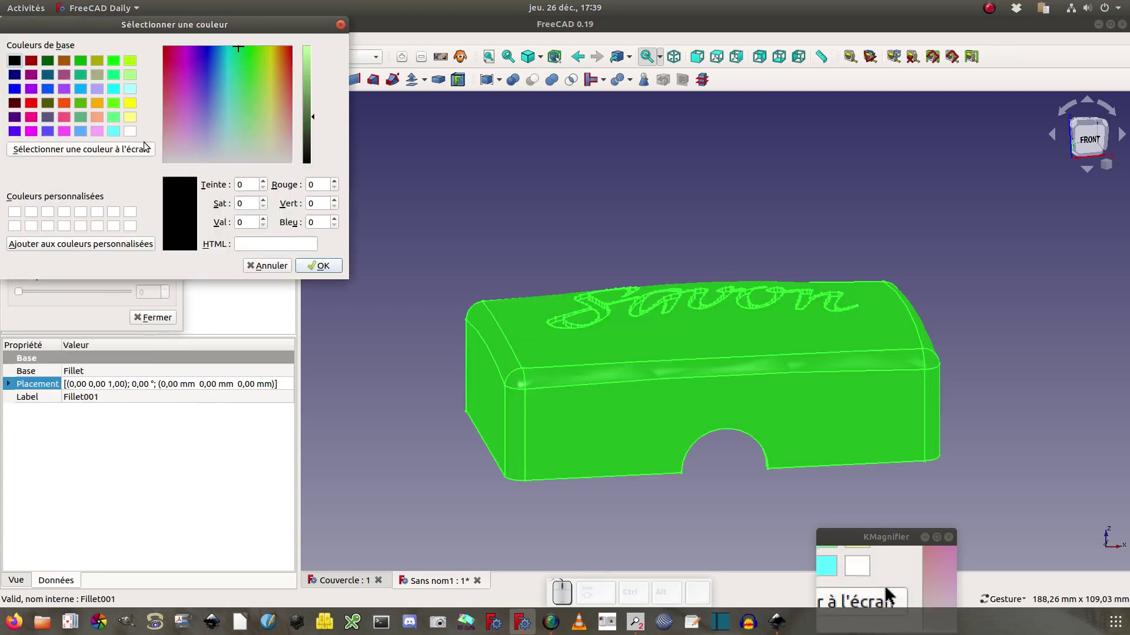
pyautogui.click(131, 104)
pyautogui.click(317, 266)
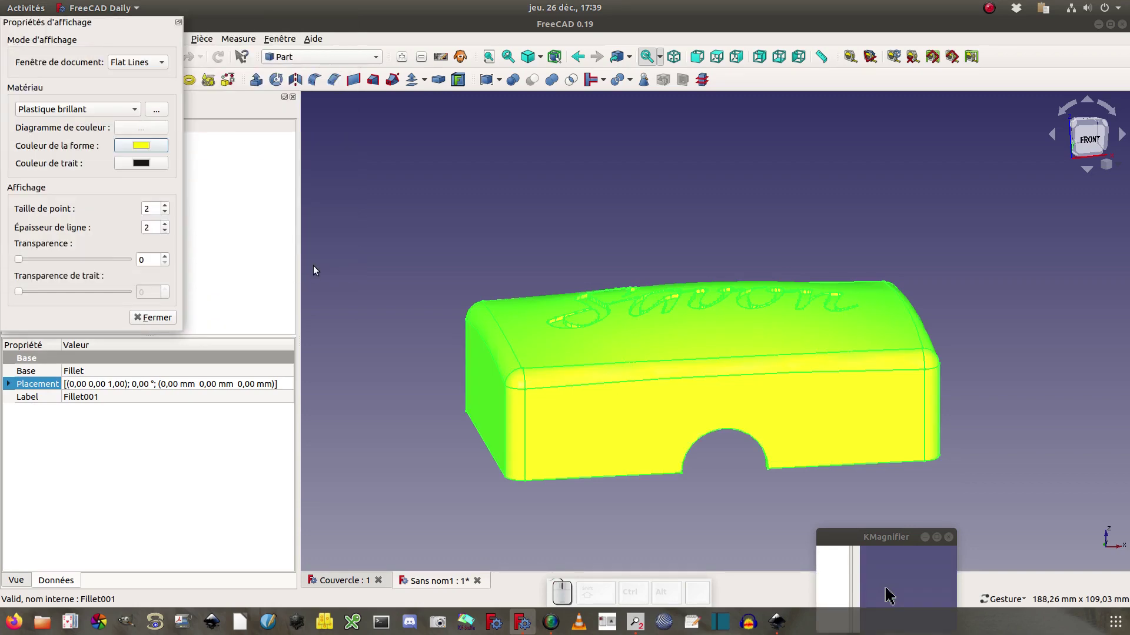
pyautogui.click(157, 321)
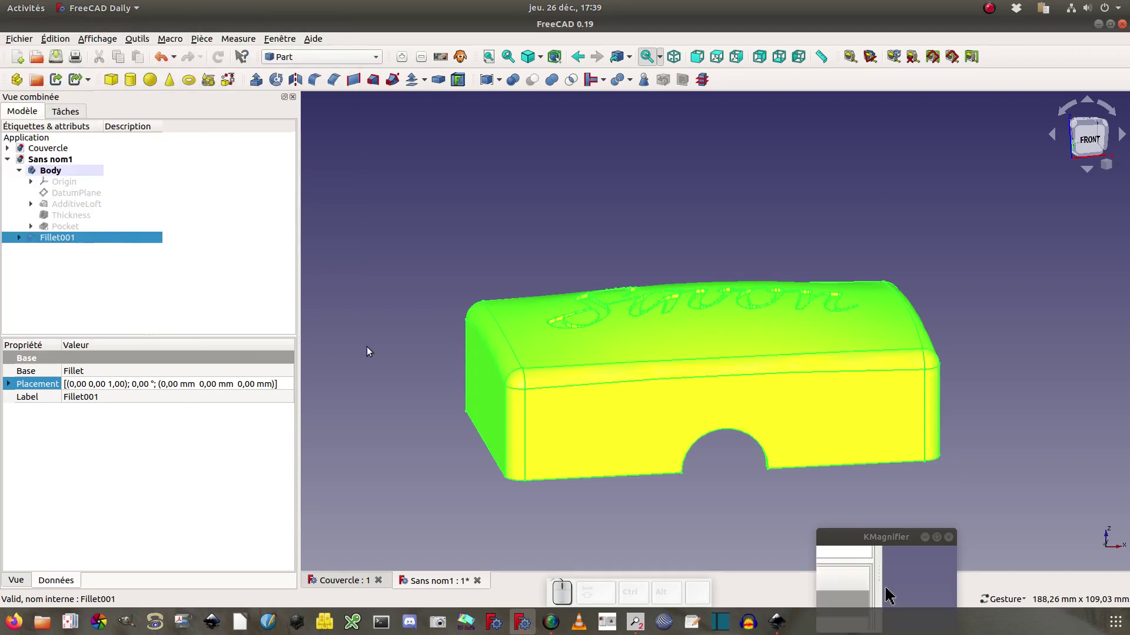
pyautogui.click(370, 352)
pyautogui.moveTo(433, 225); pyautogui.dragTo(419, 187)
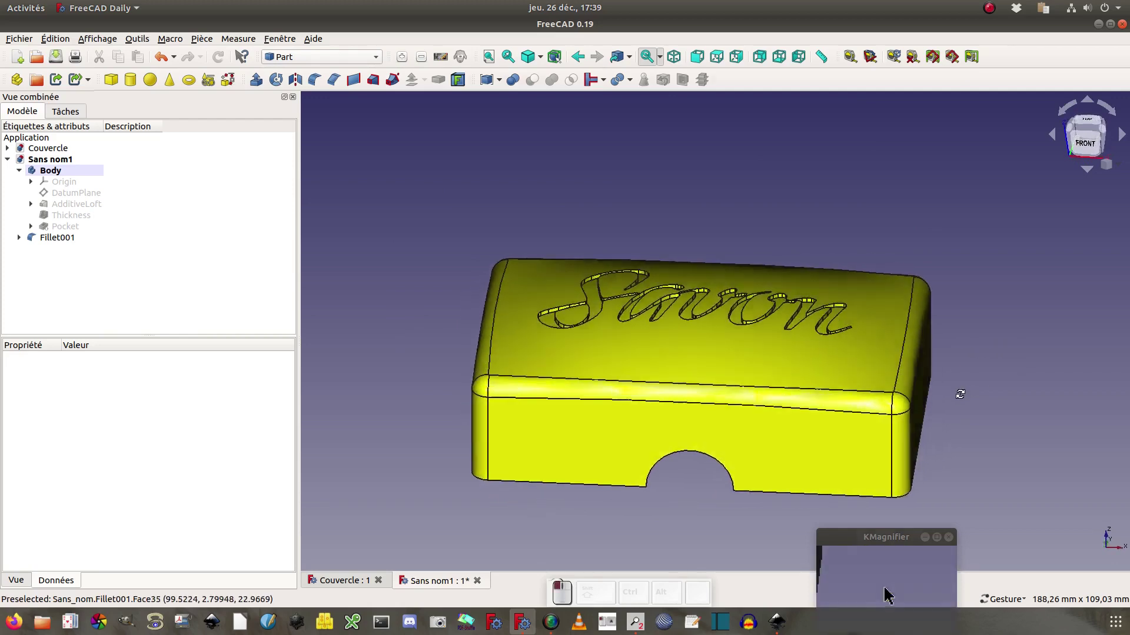